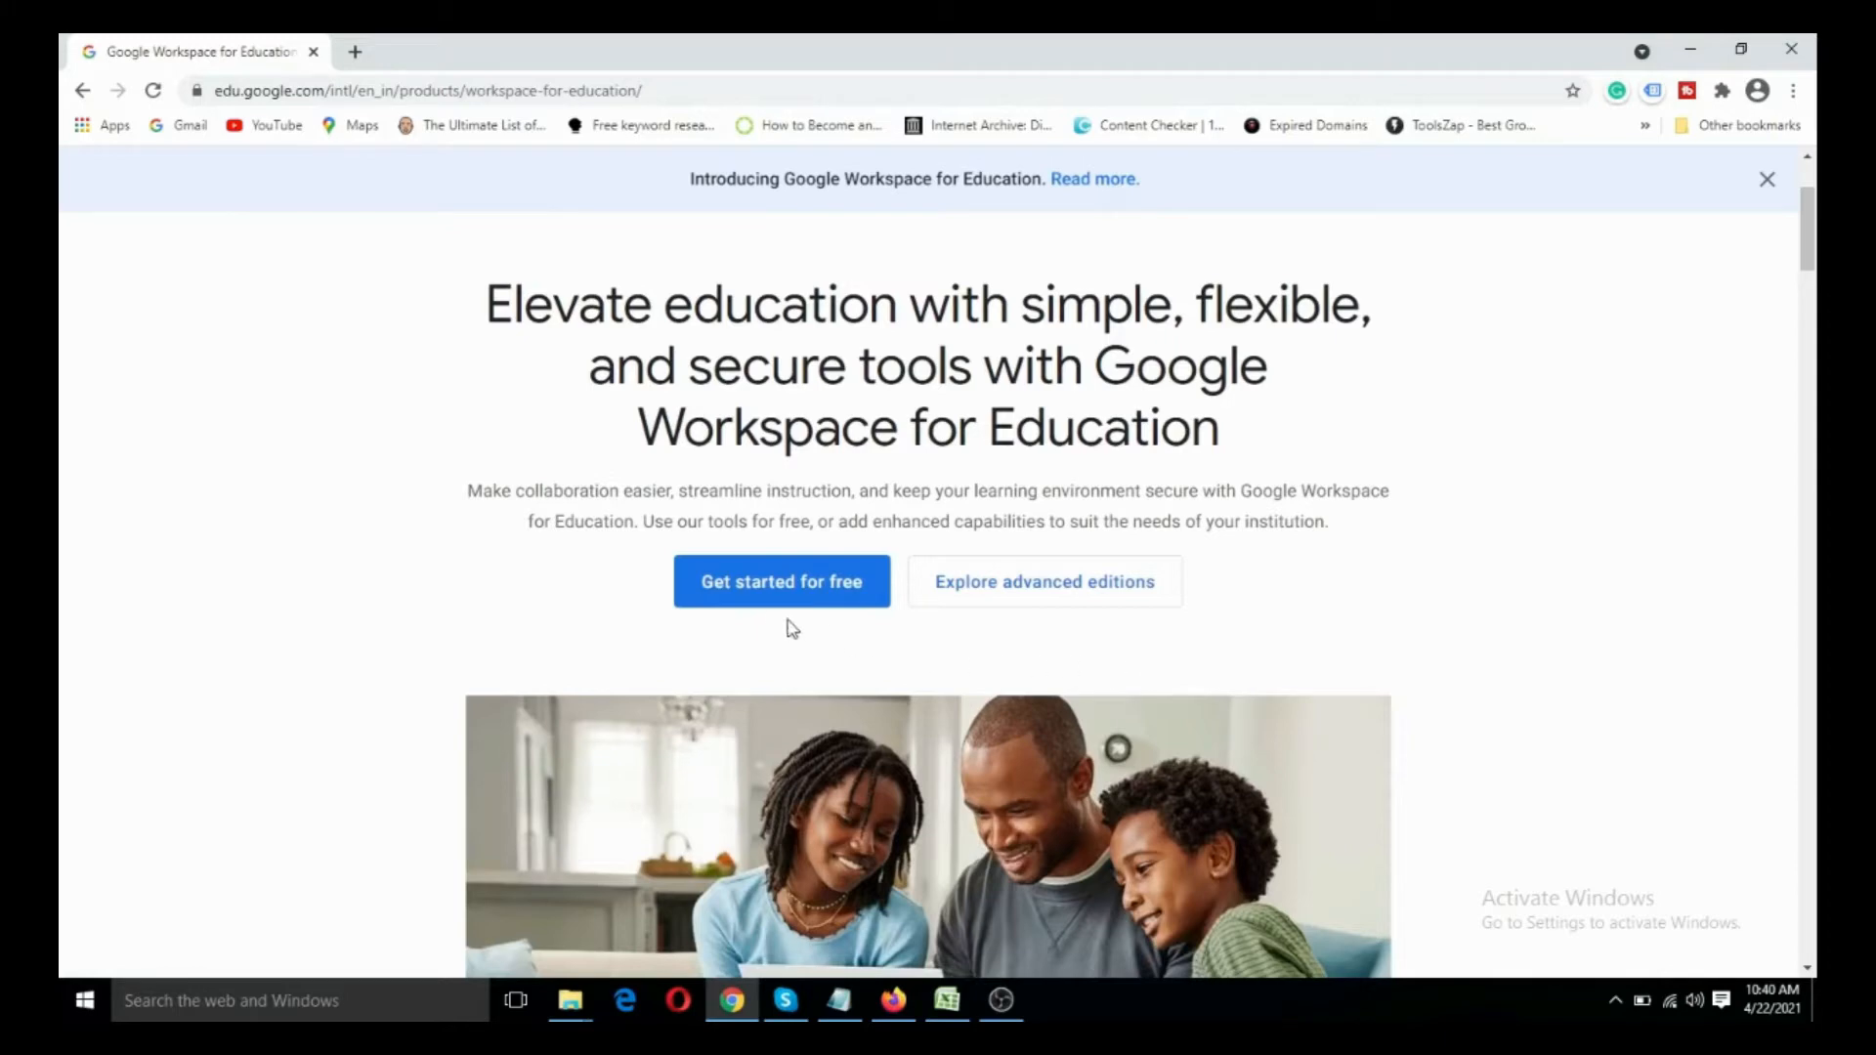
- Start the free Google Workspace for Education signup and proceed past the introductory page about the 30 day trial
{"action": "left_click", "coordinate": [763, 581]}
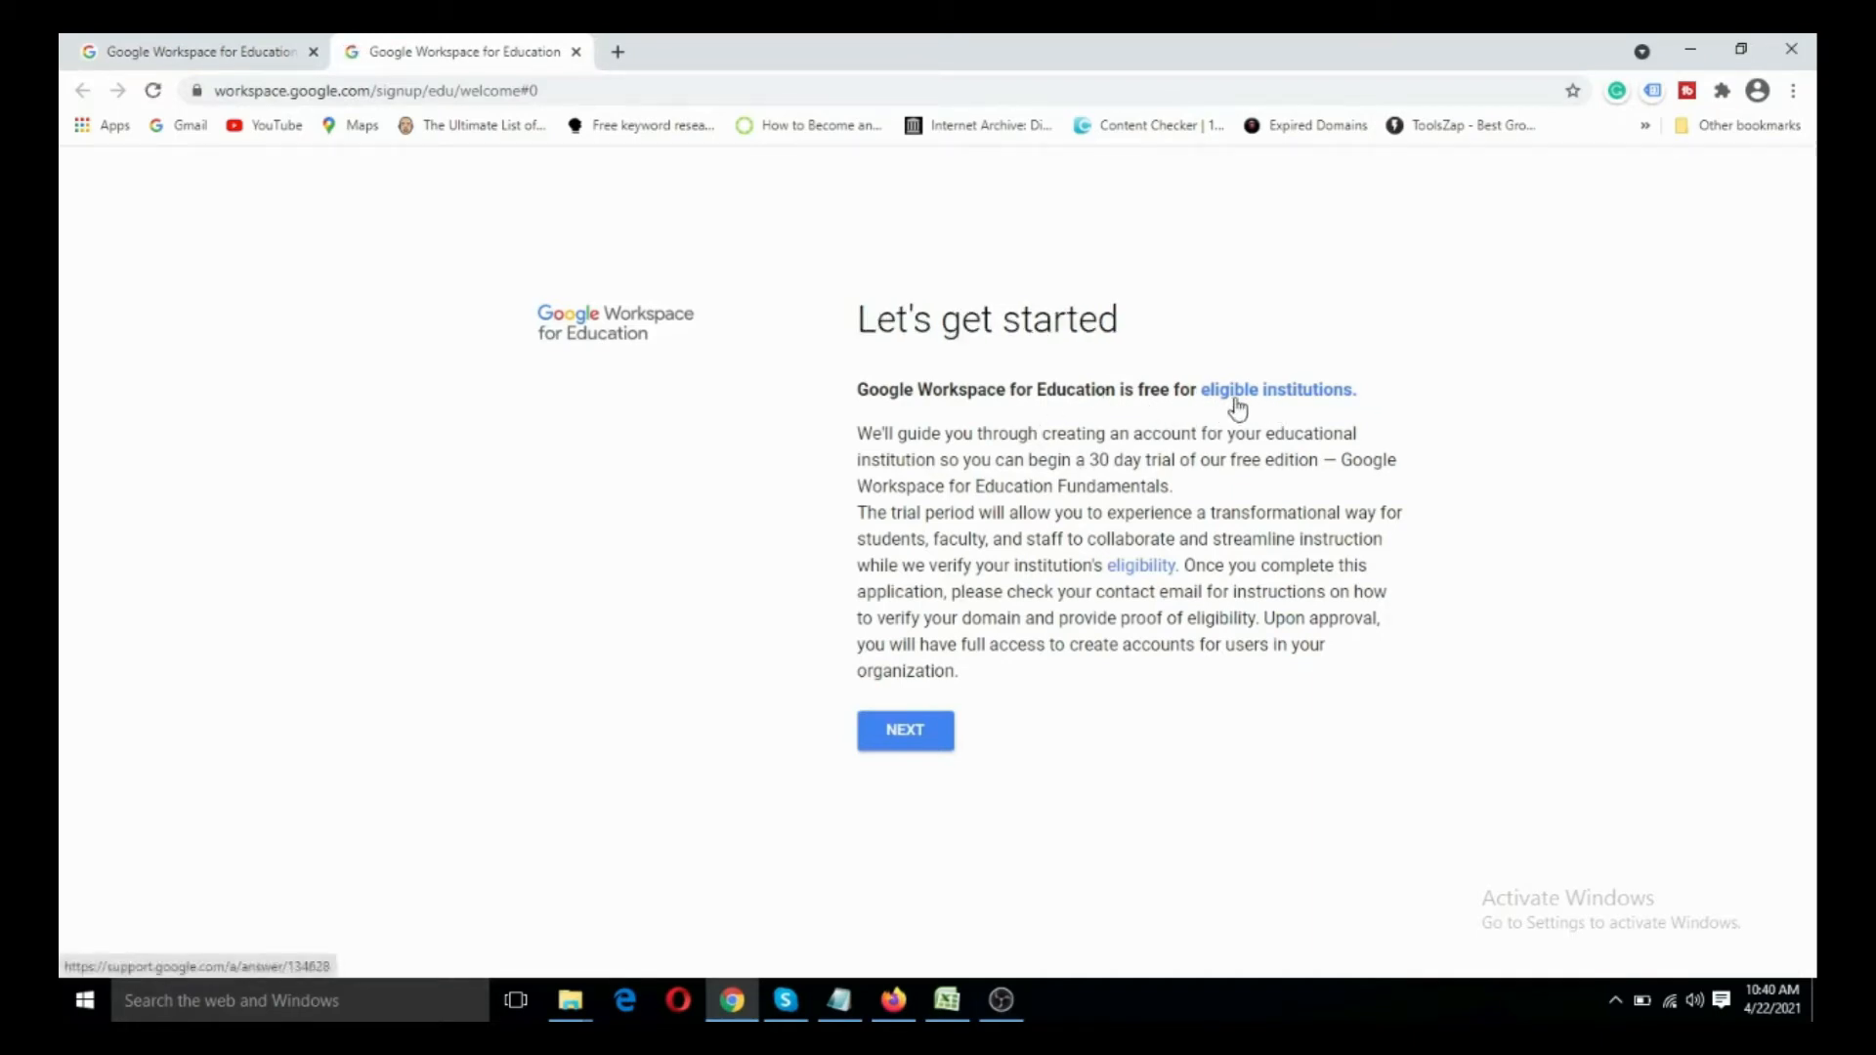
{"action": "left_click_drag", "start_coordinate": [1089, 459], "coordinate": [1324, 461]}
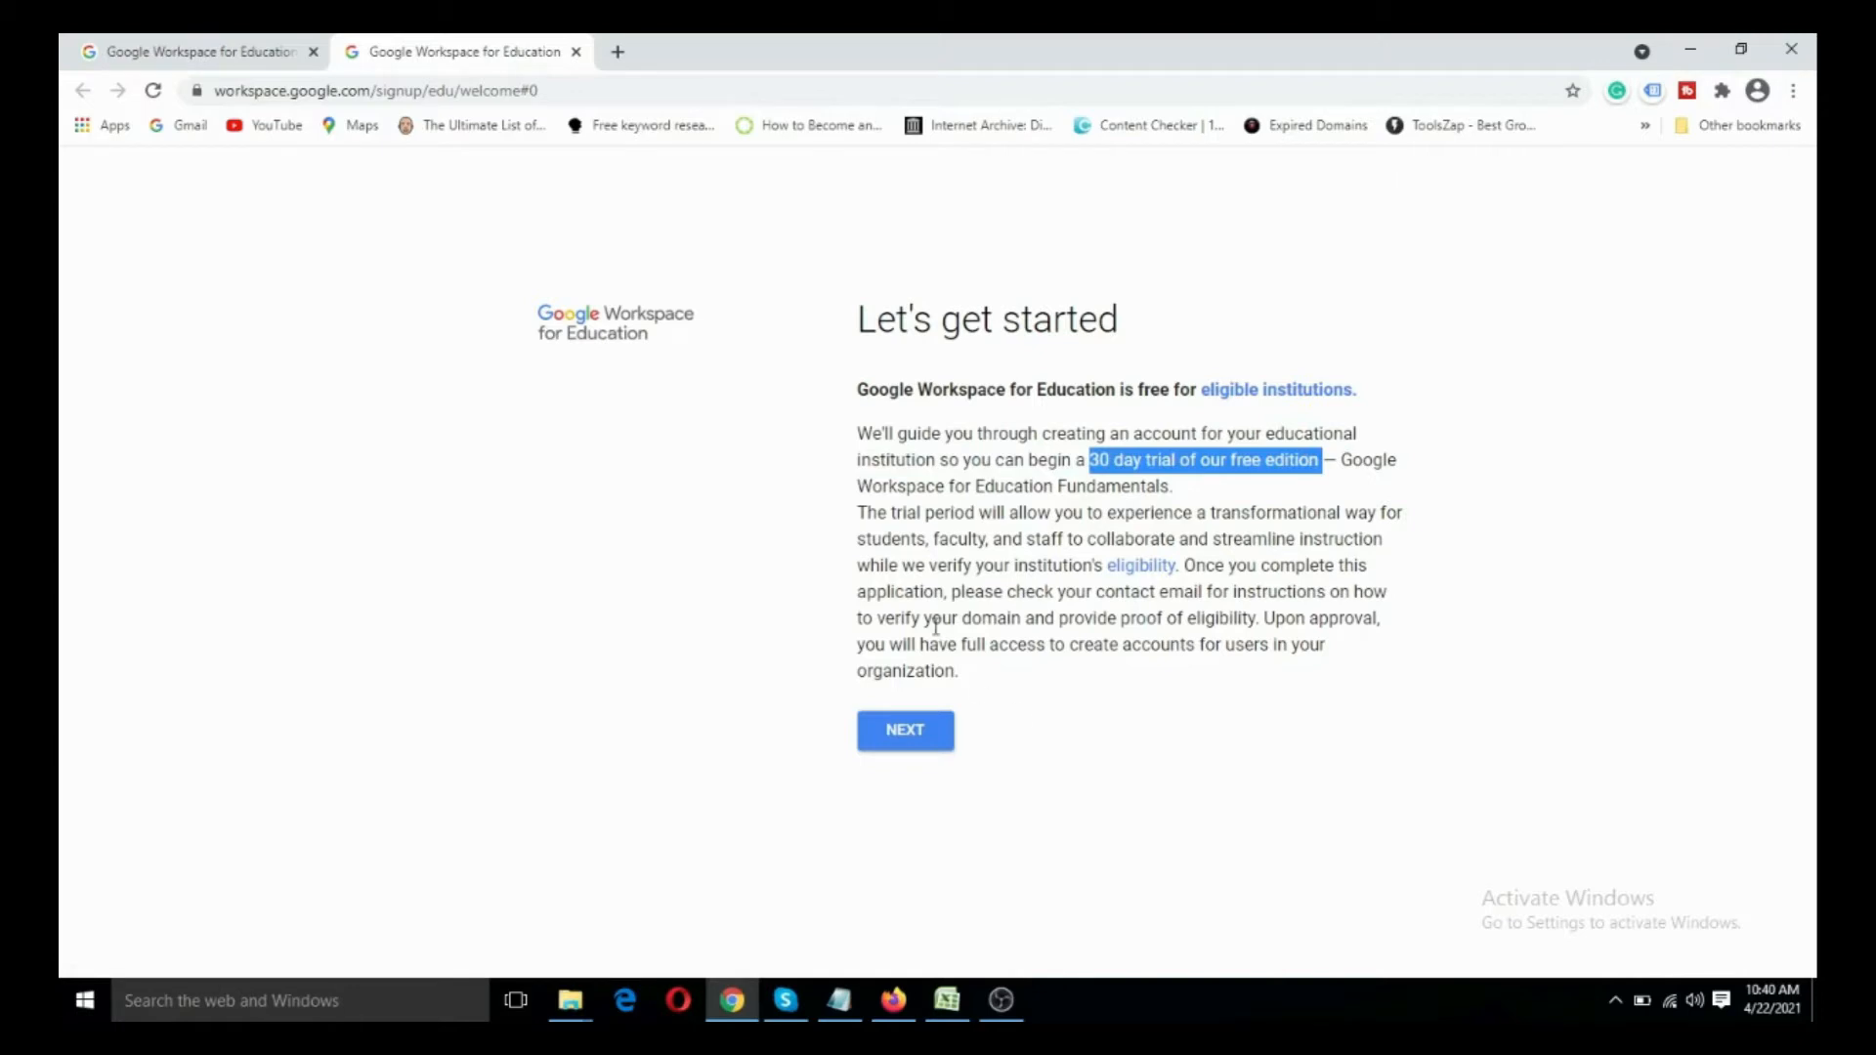
{"action": "left_click", "coordinate": [998, 733]}
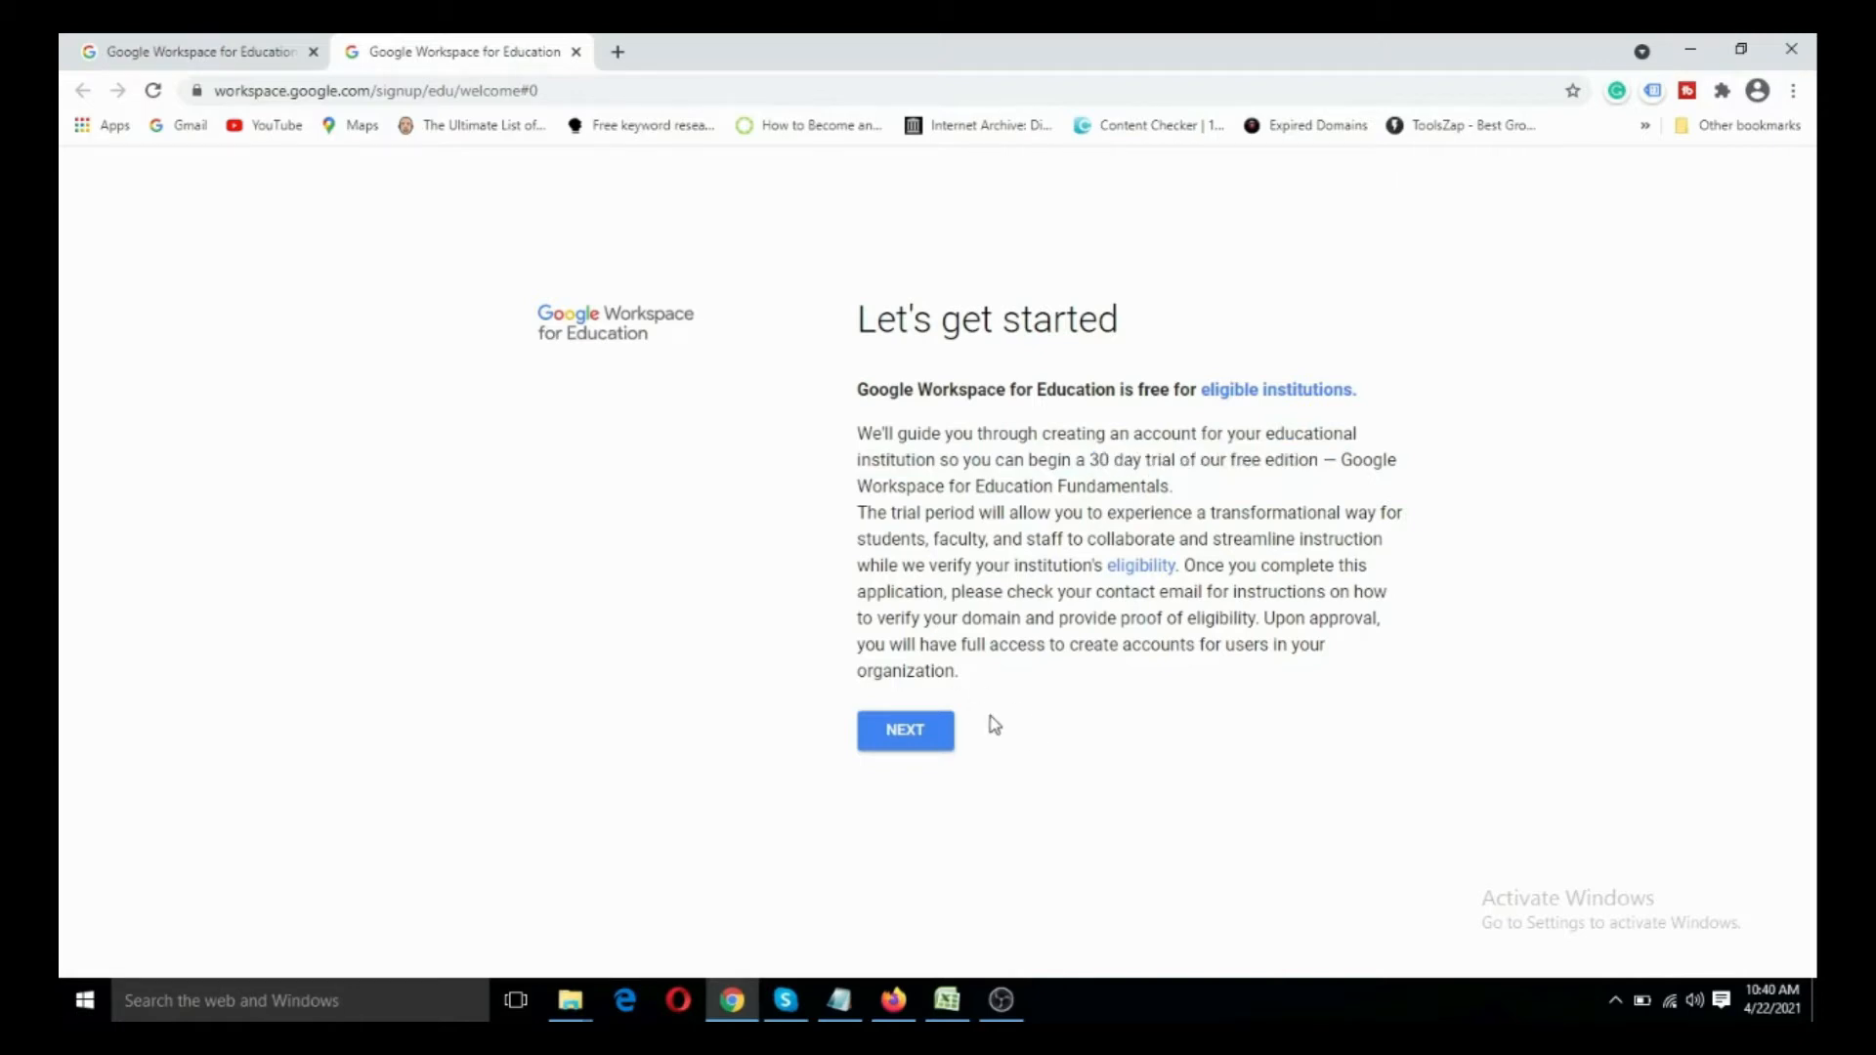
{"action": "left_click", "coordinate": [901, 743]}
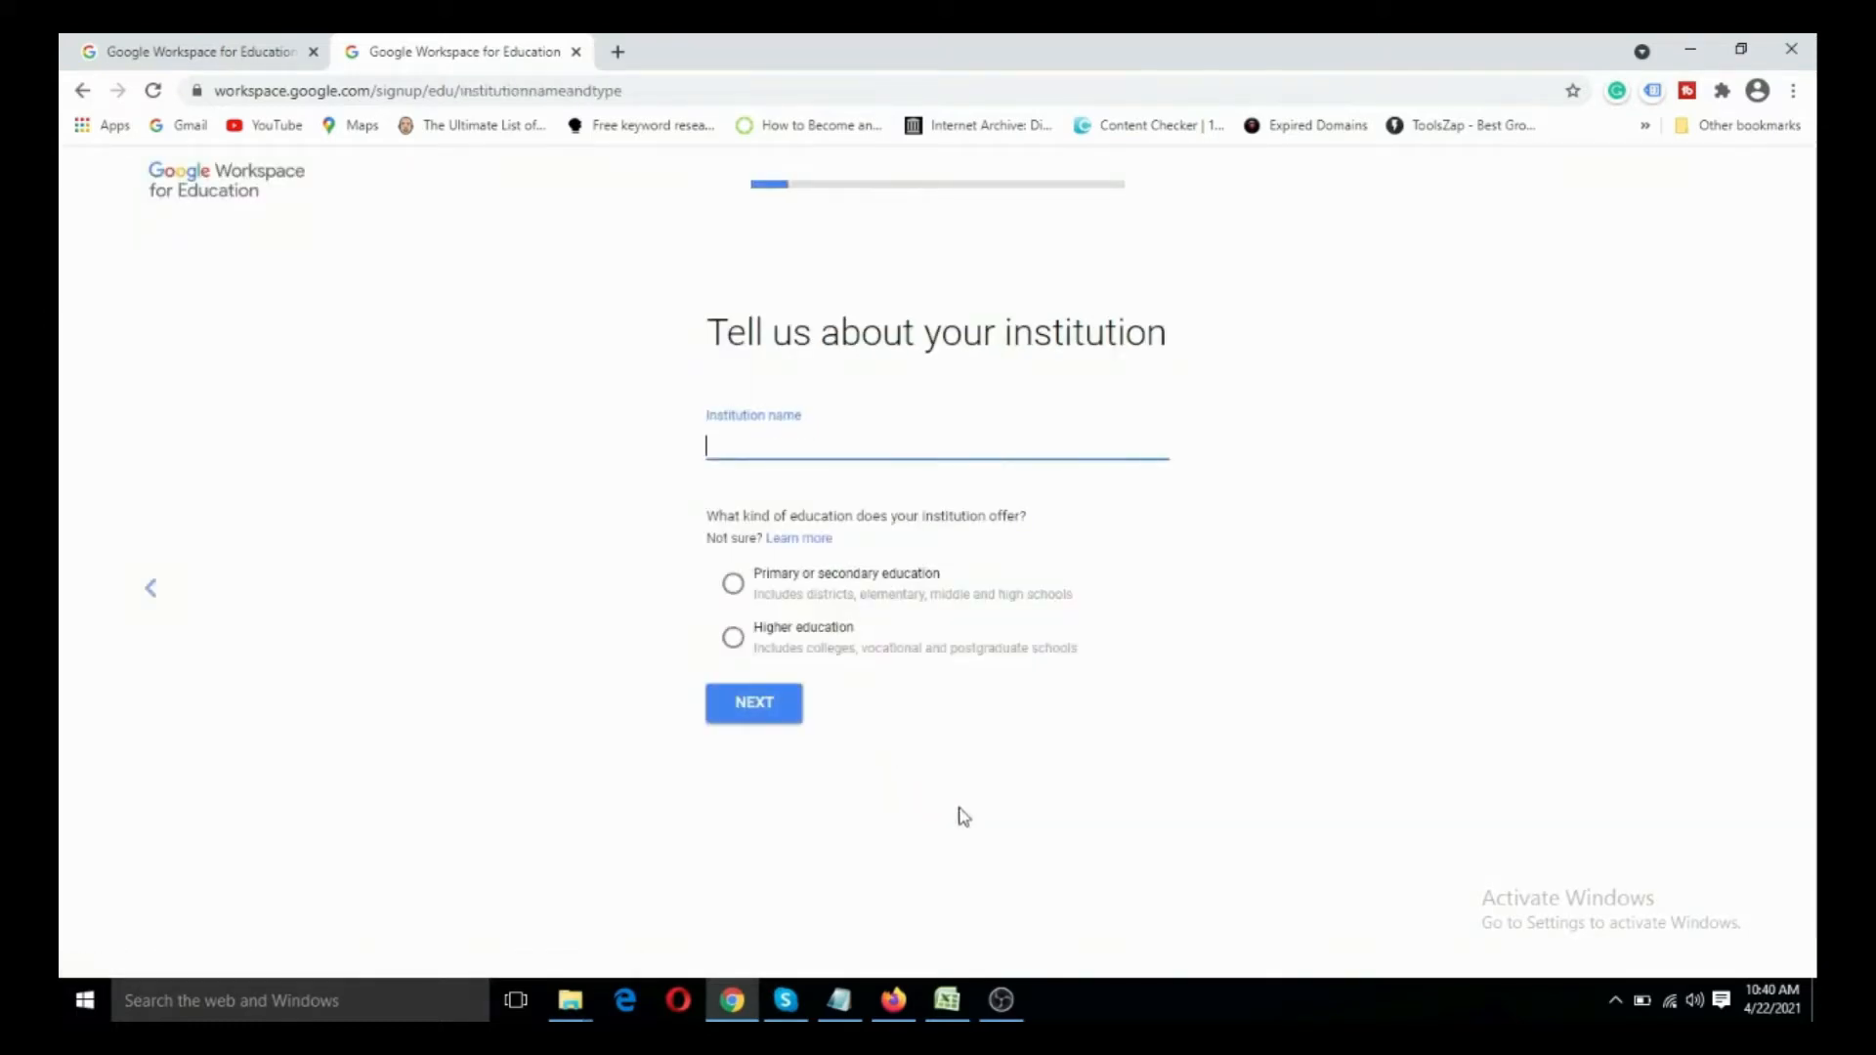
- Enter the institution's name, choose Primary or secondary education as the kind of education offered, and continue
{"action": "type", "text": "..."}
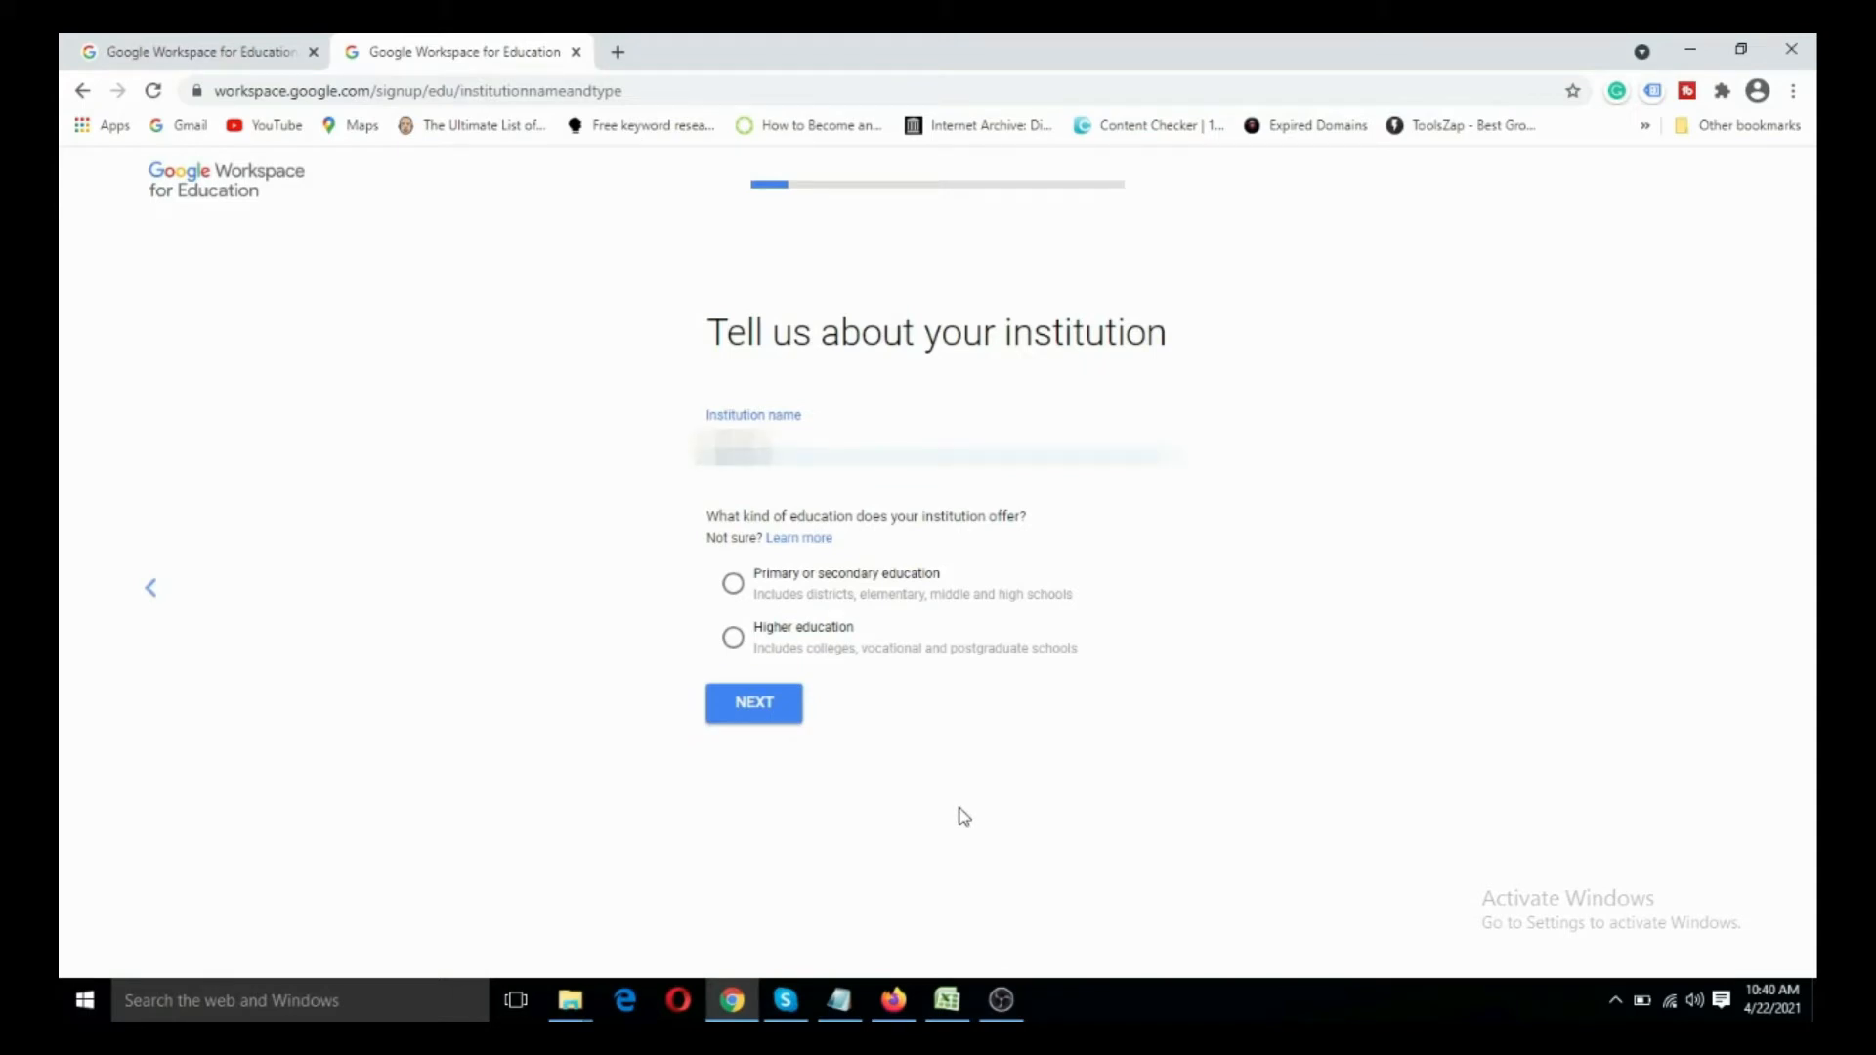
{"action": "type", "text": "......"}
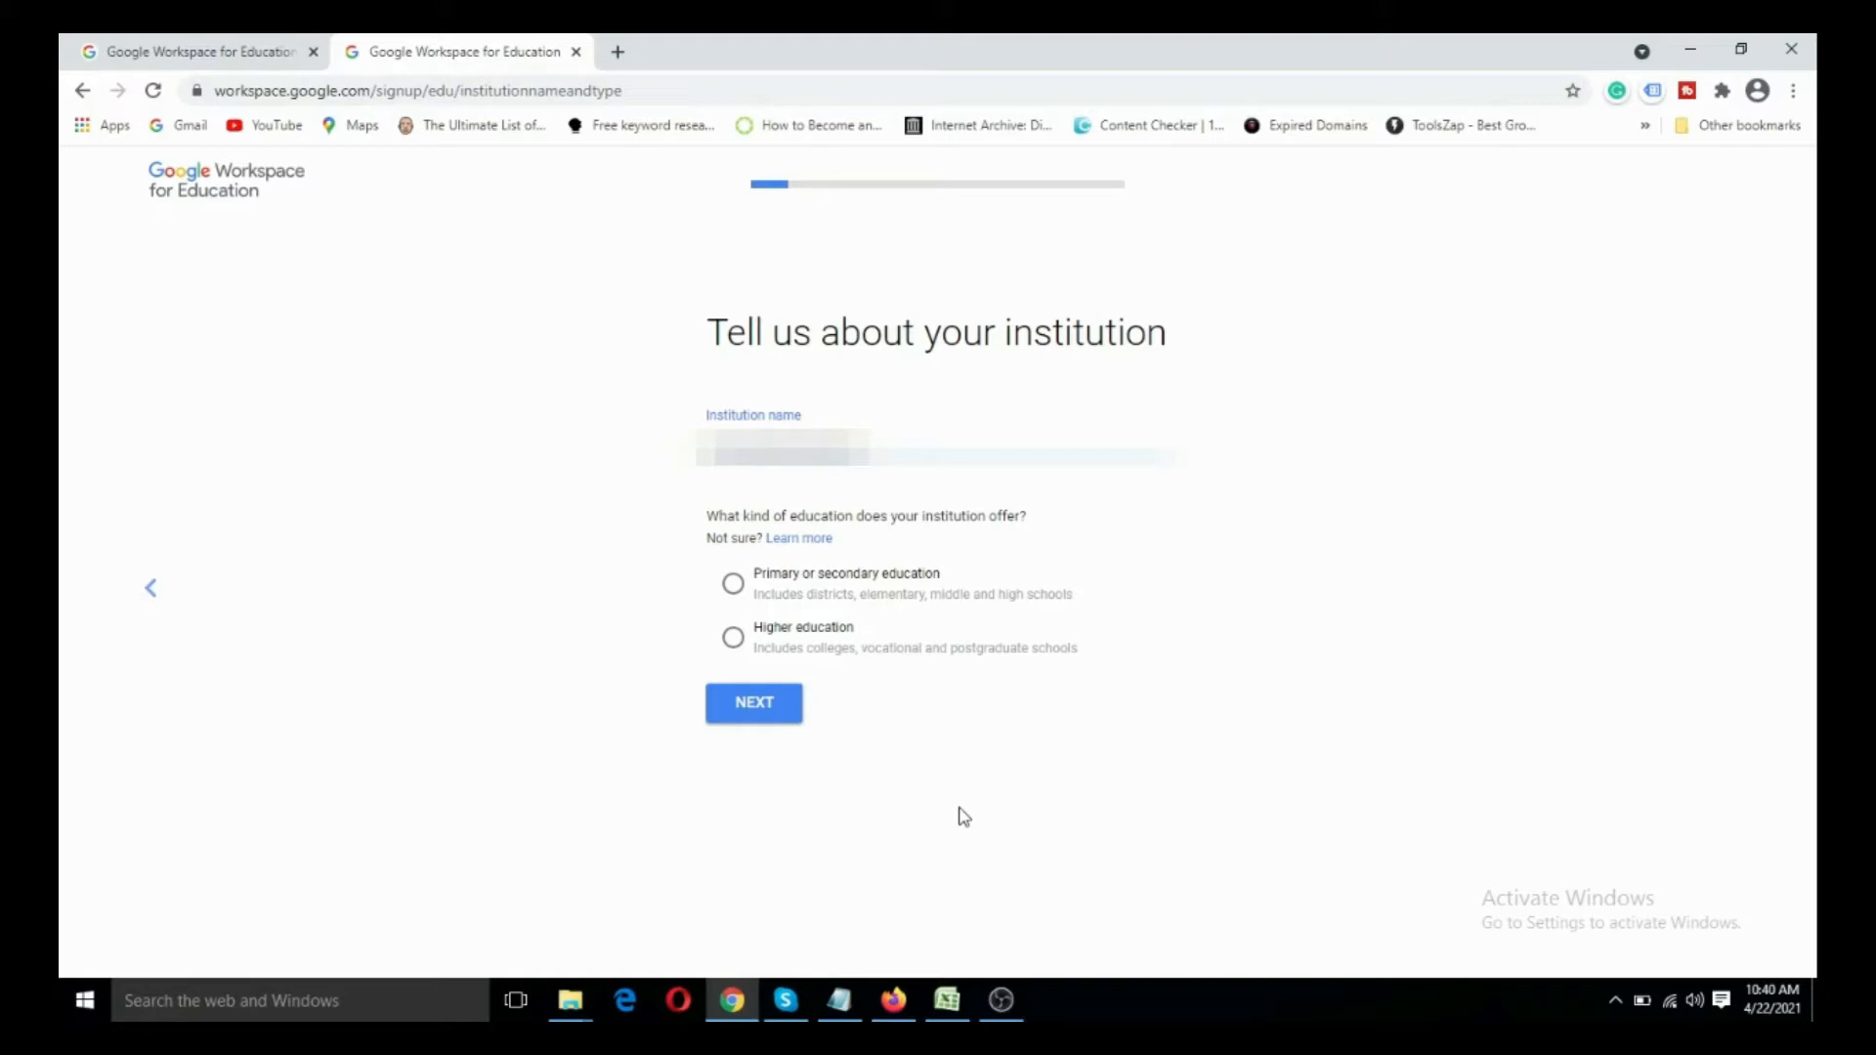
{"action": "type", "text": "......"}
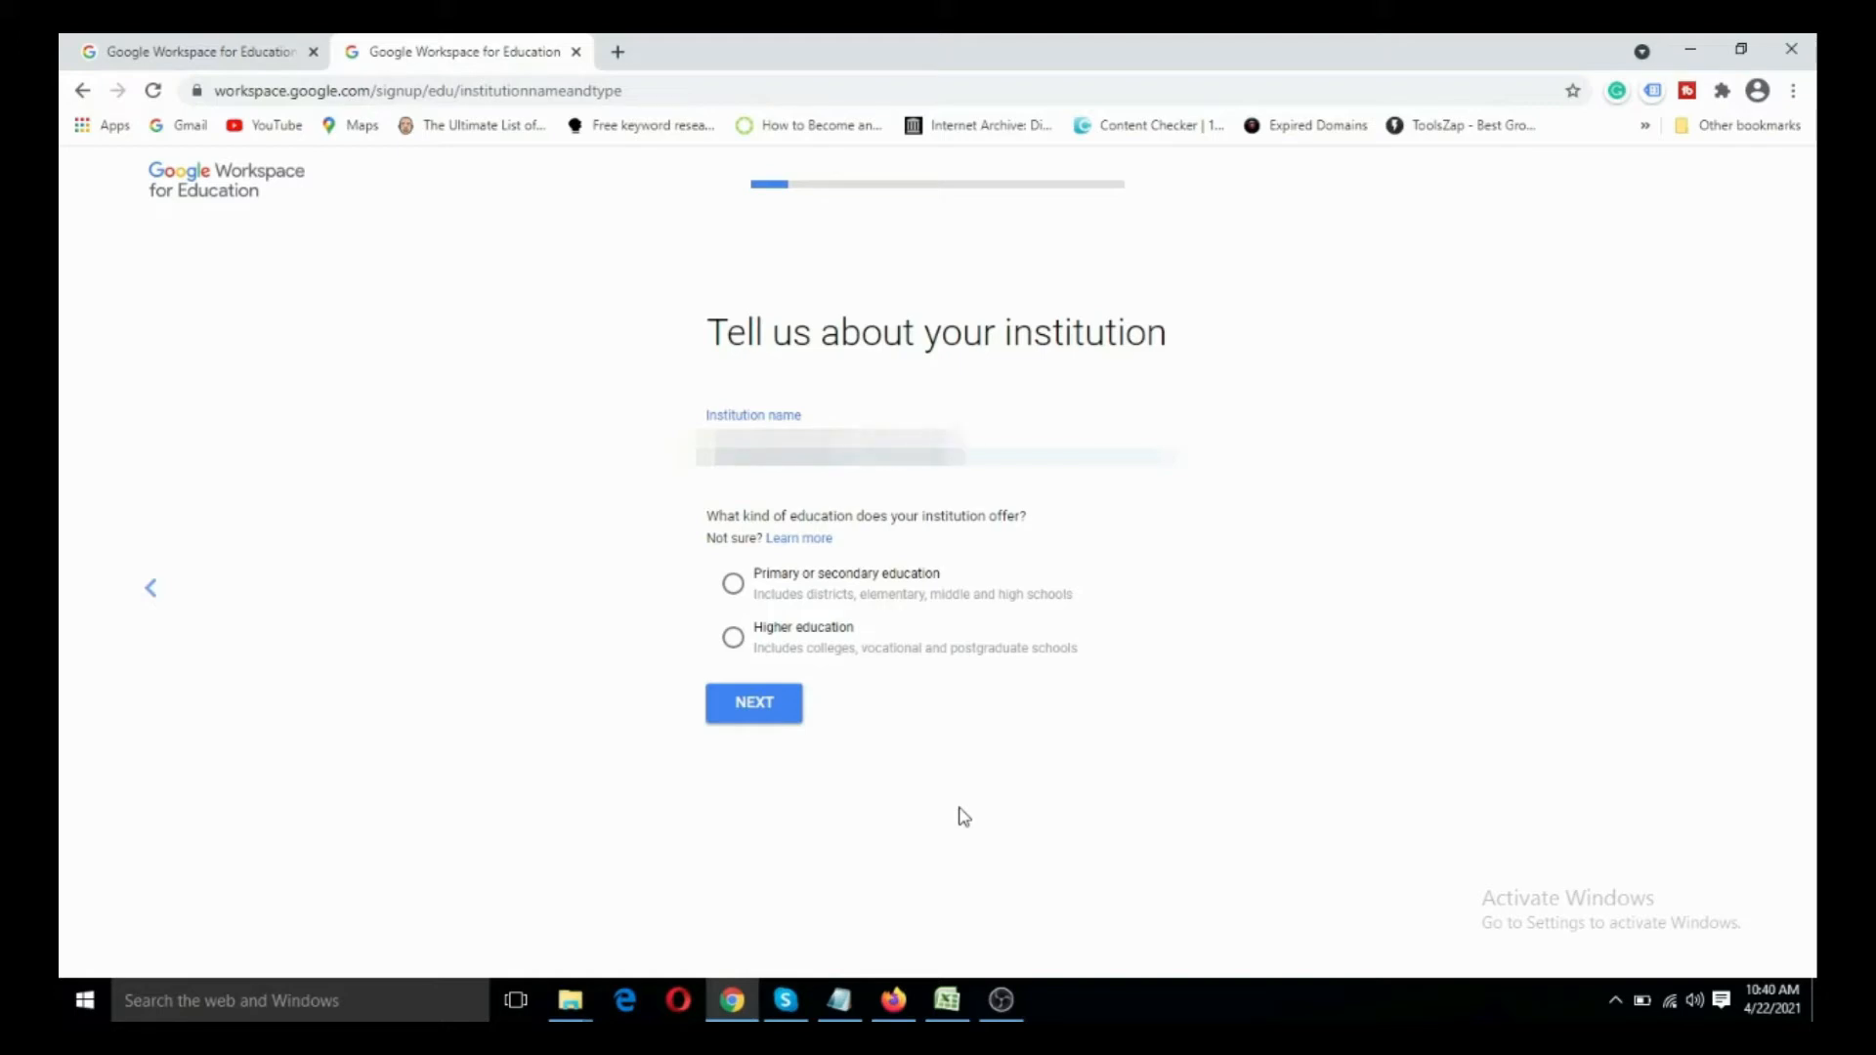
{"action": "type", "text": "..."}
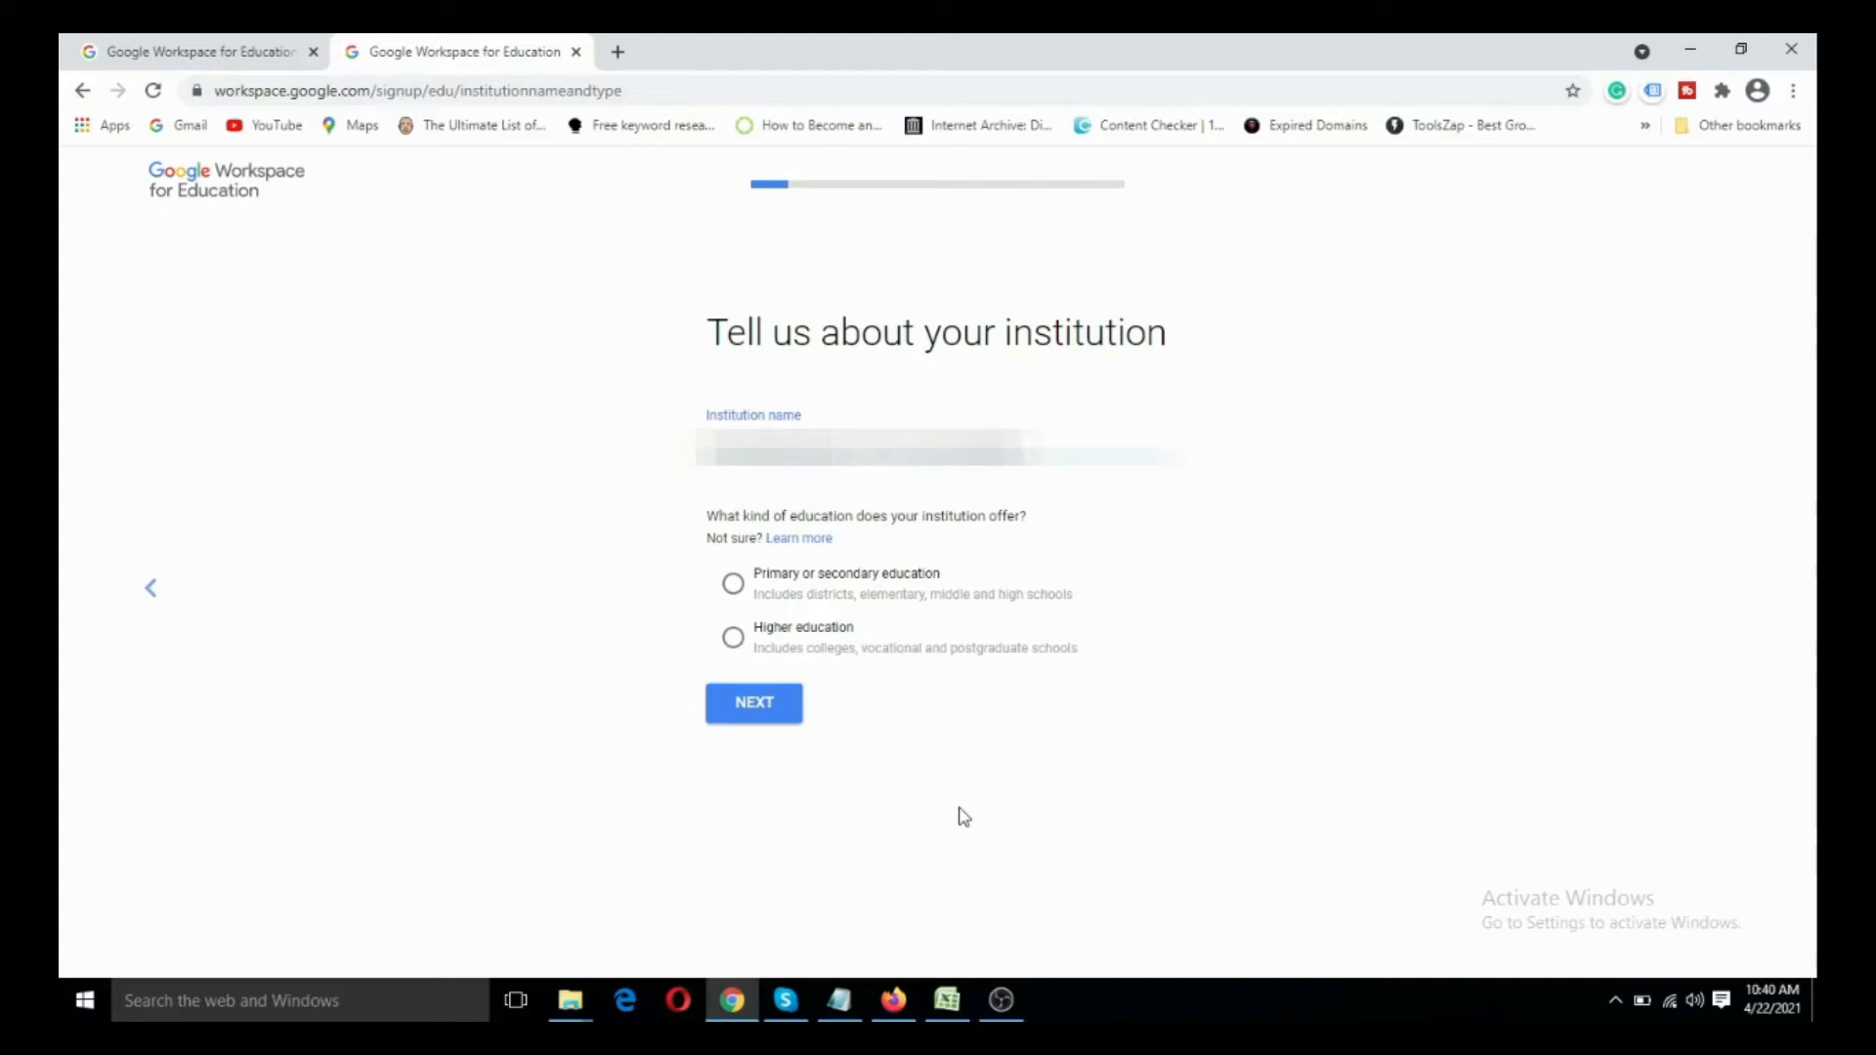
{"action": "left_click", "coordinate": [738, 588]}
{"action": "left_click", "coordinate": [767, 708]}
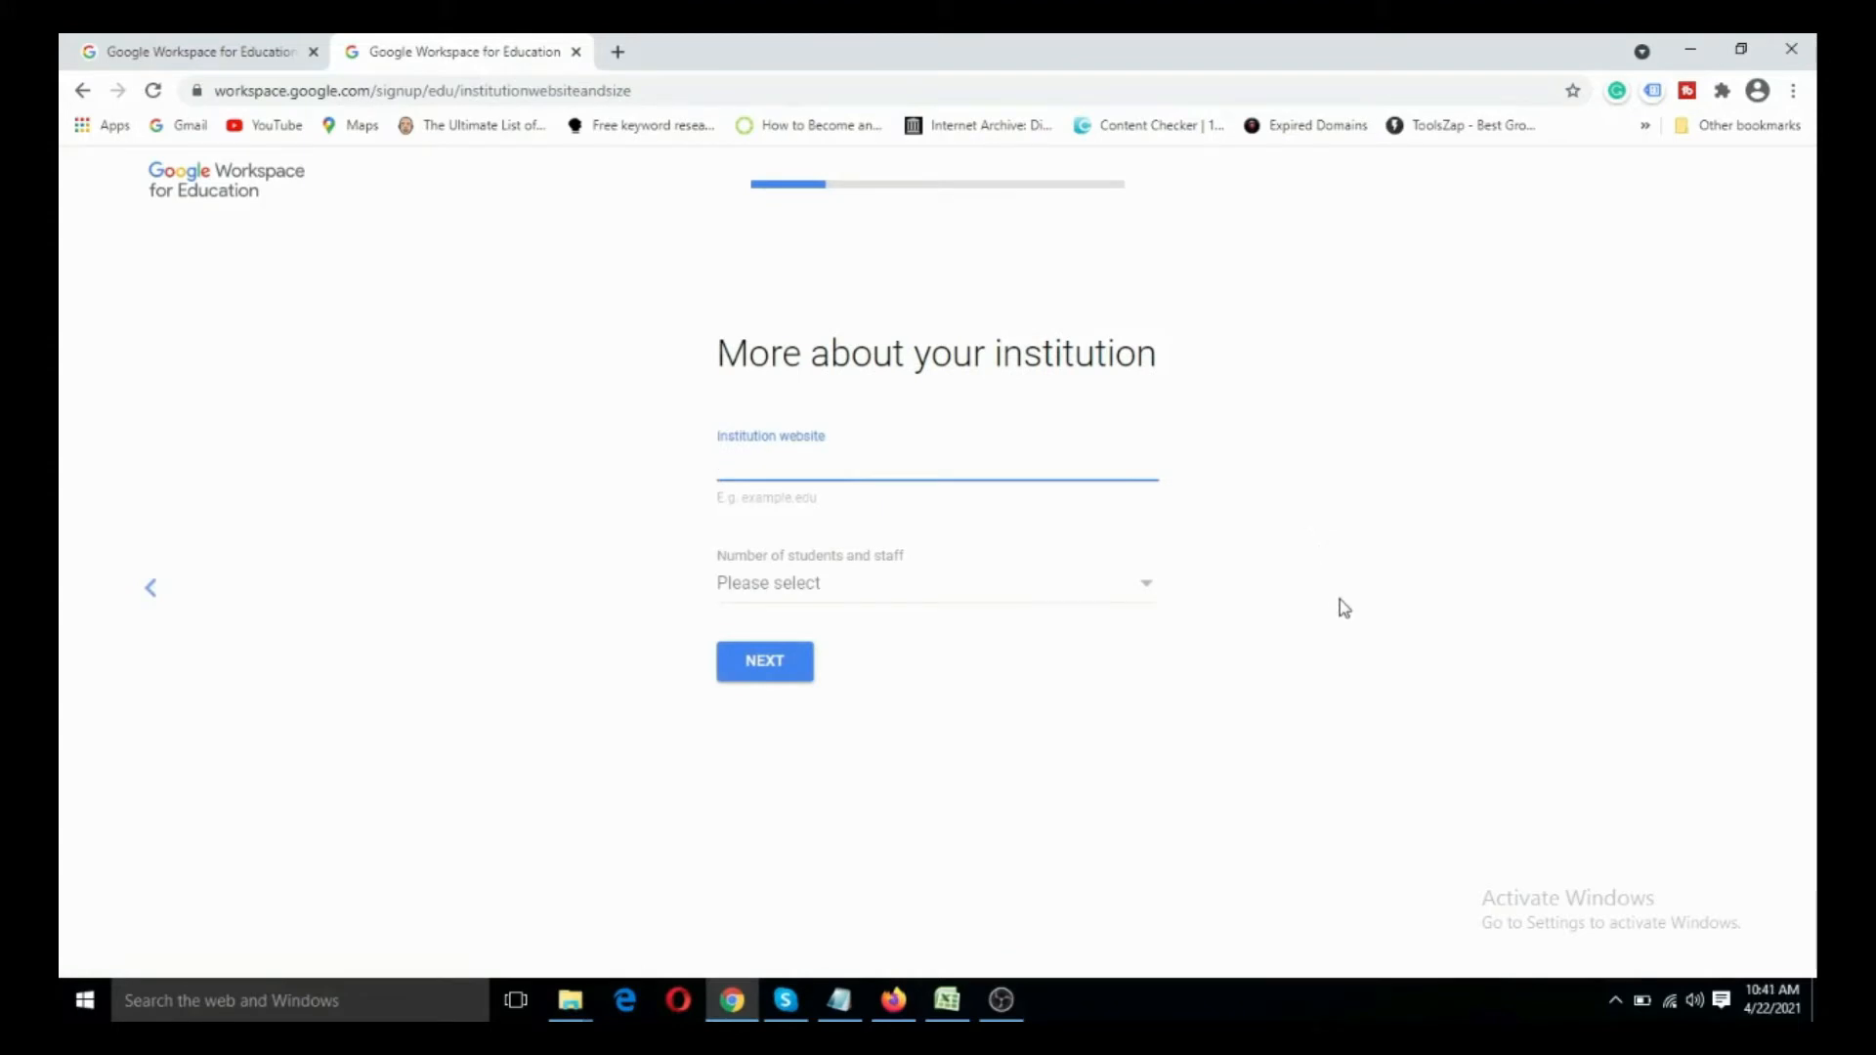
- Enter the institution's website address from the Firefox search results, set the number of students and staff to 100 - 500, and continue
{"action": "left_click", "coordinate": [832, 1002]}
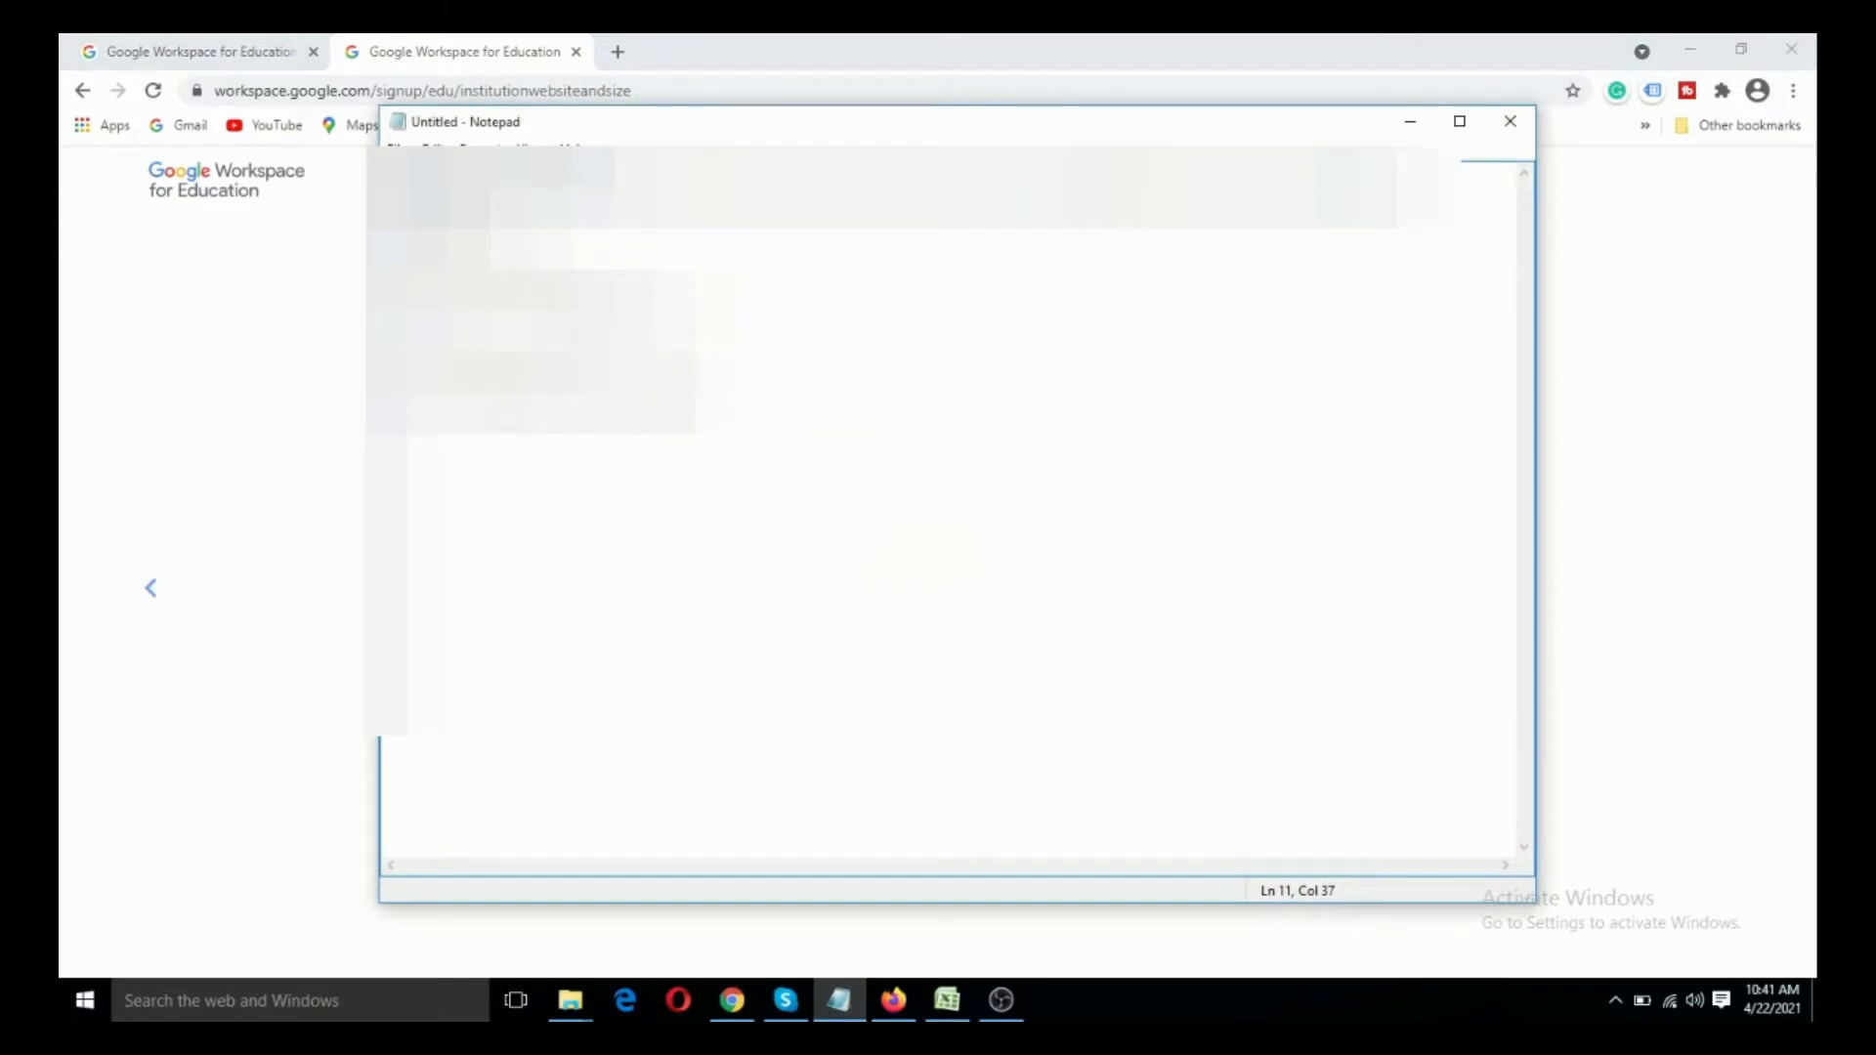
{"action": "left_click", "coordinate": [1563, 434]}
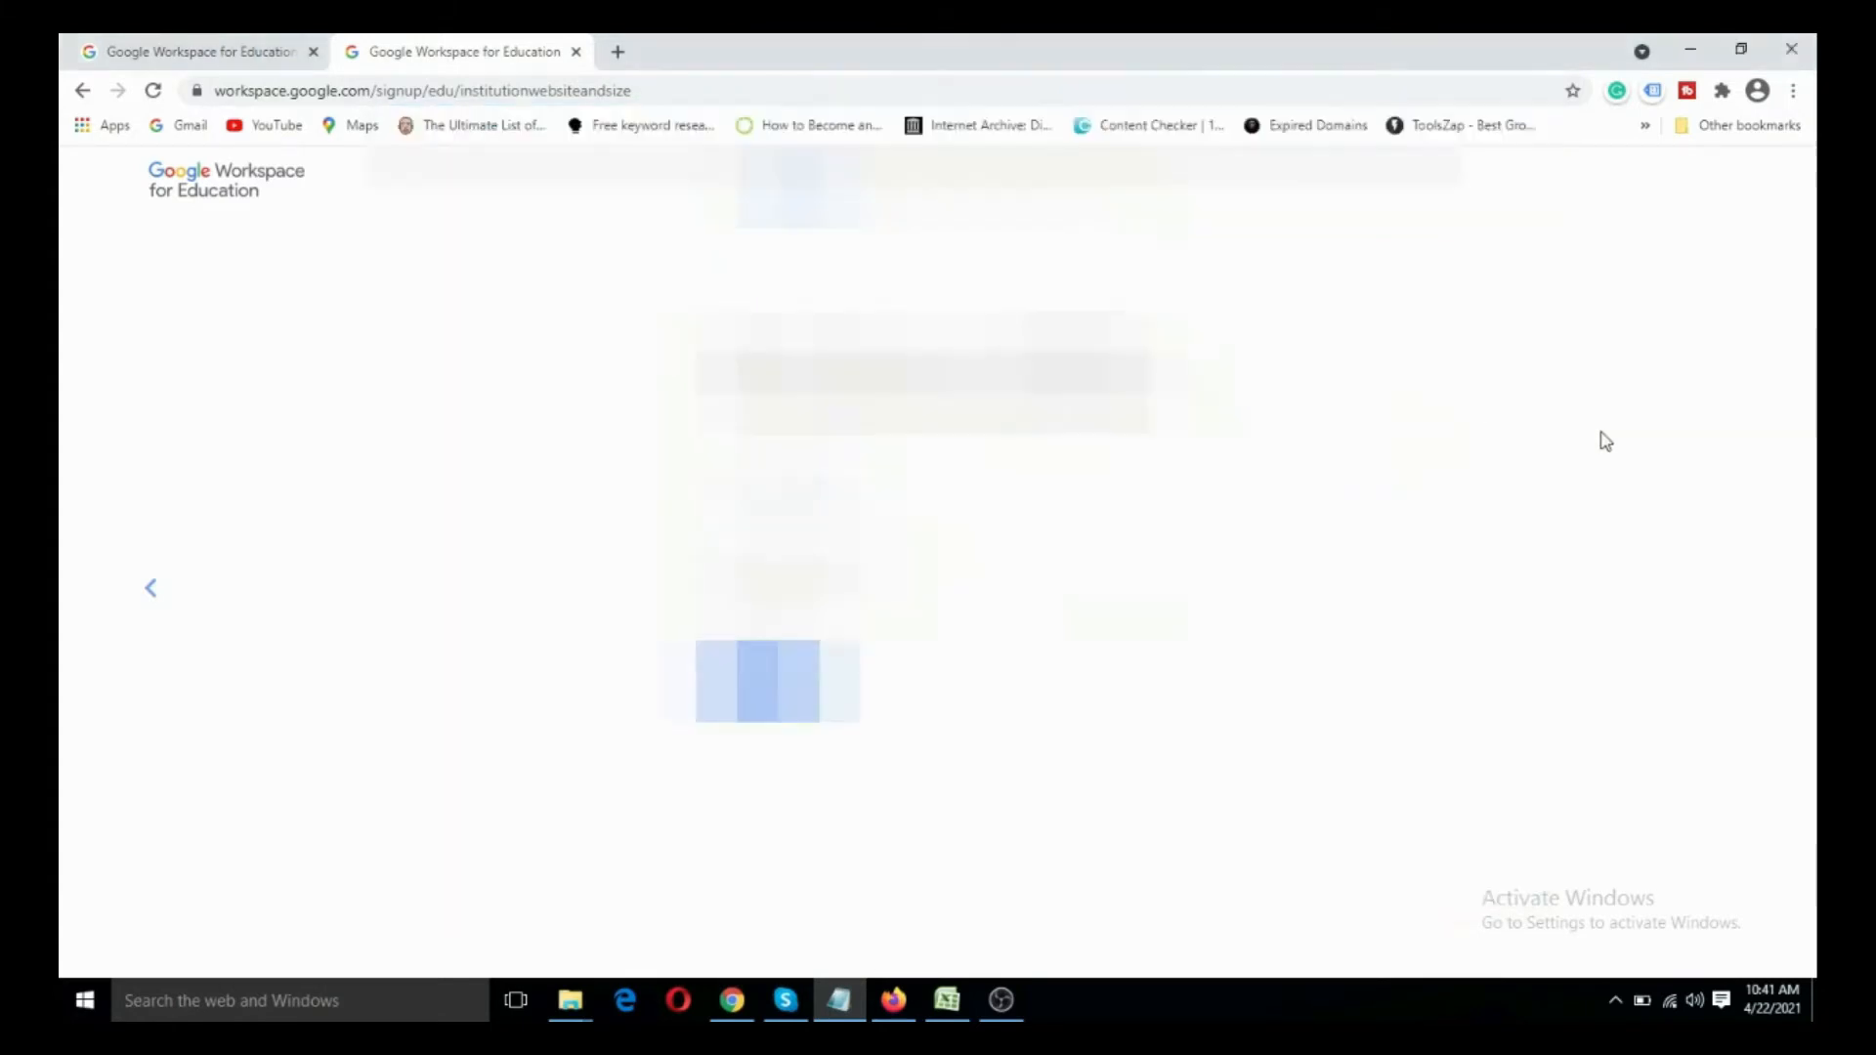
{"action": "left_click", "coordinate": [893, 1000]}
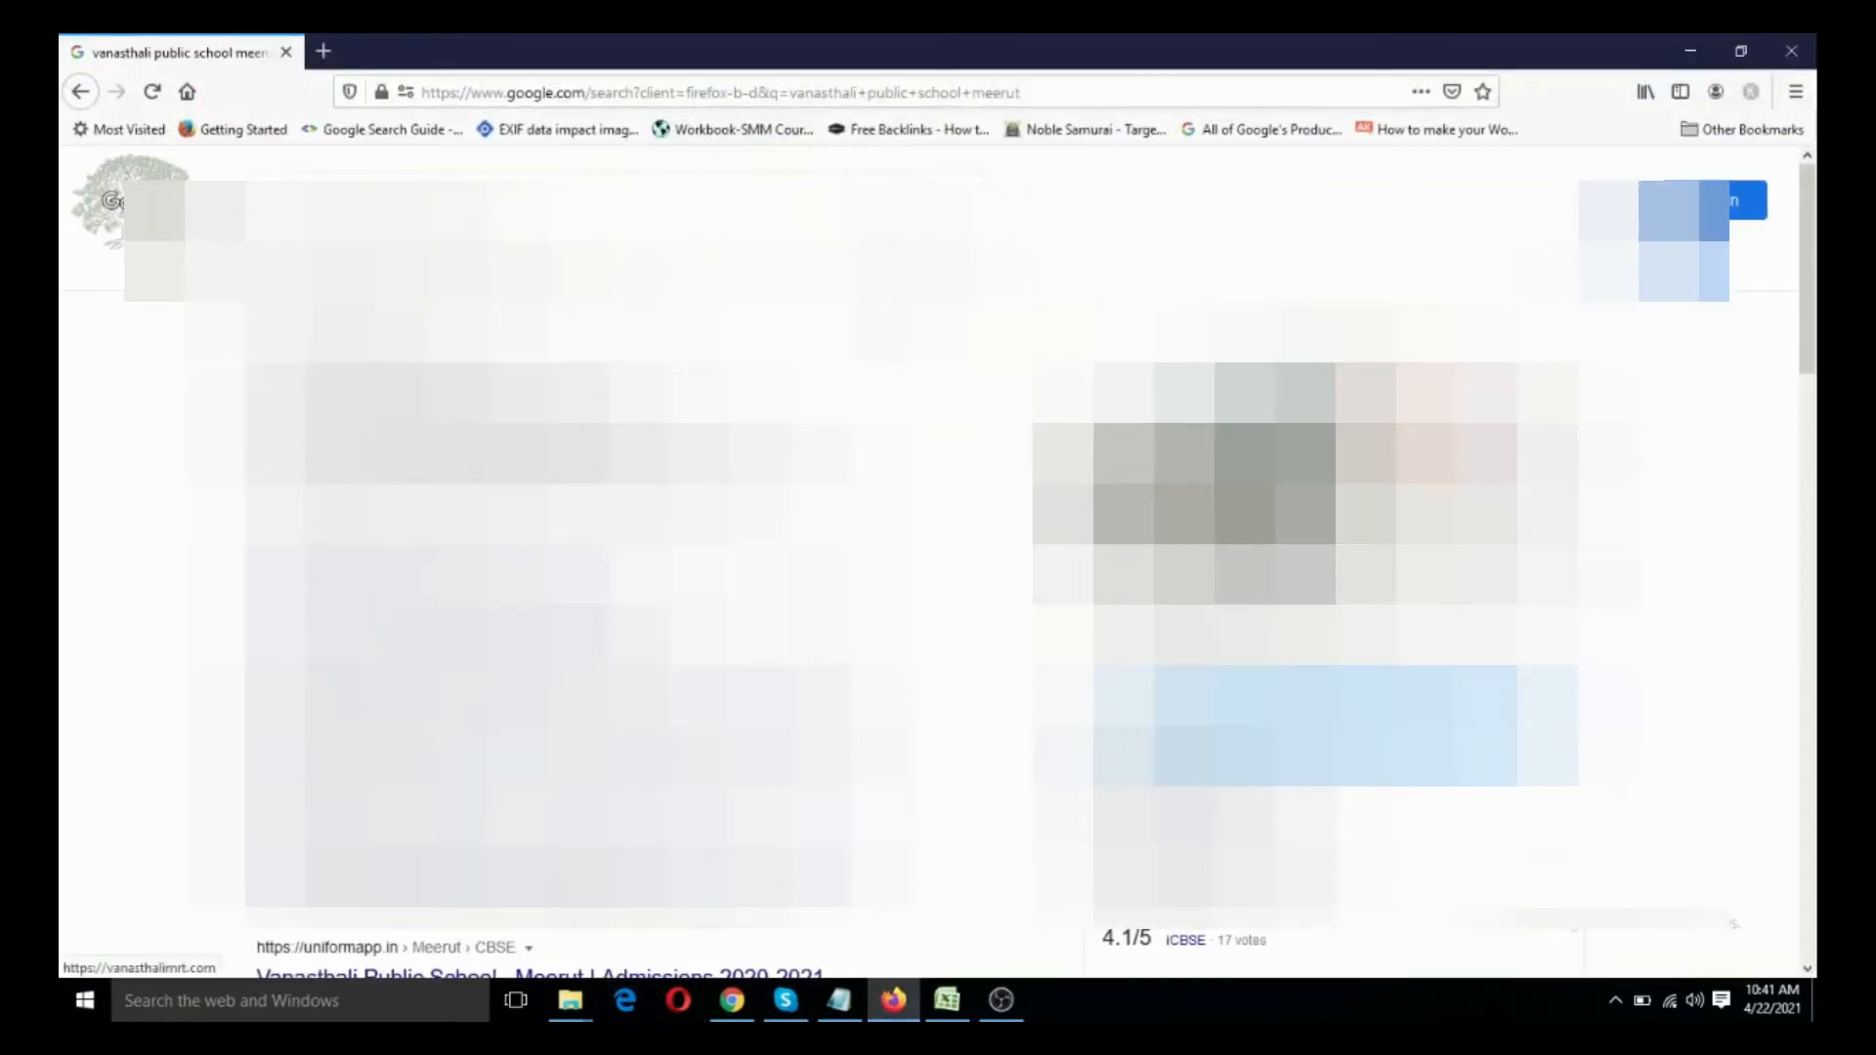
{"action": "left_click", "coordinate": [430, 399]}
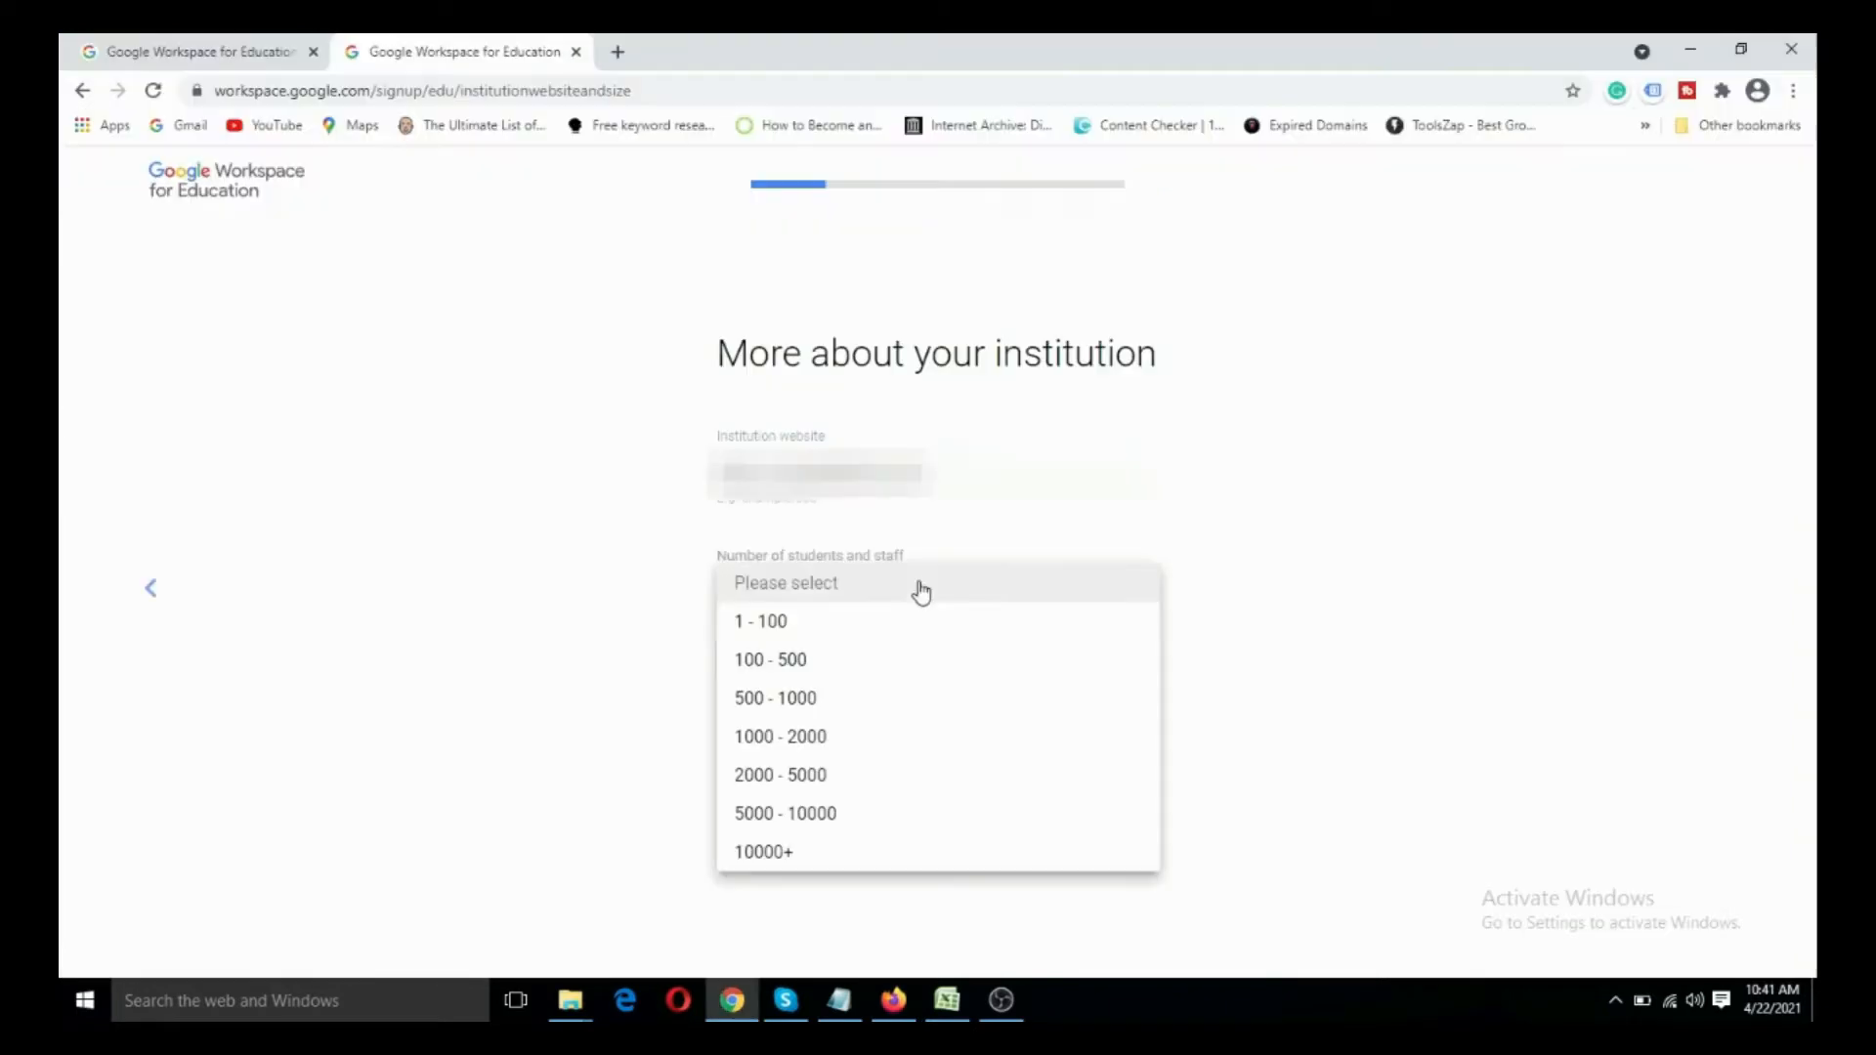
{"action": "left_click", "coordinate": [879, 678]}
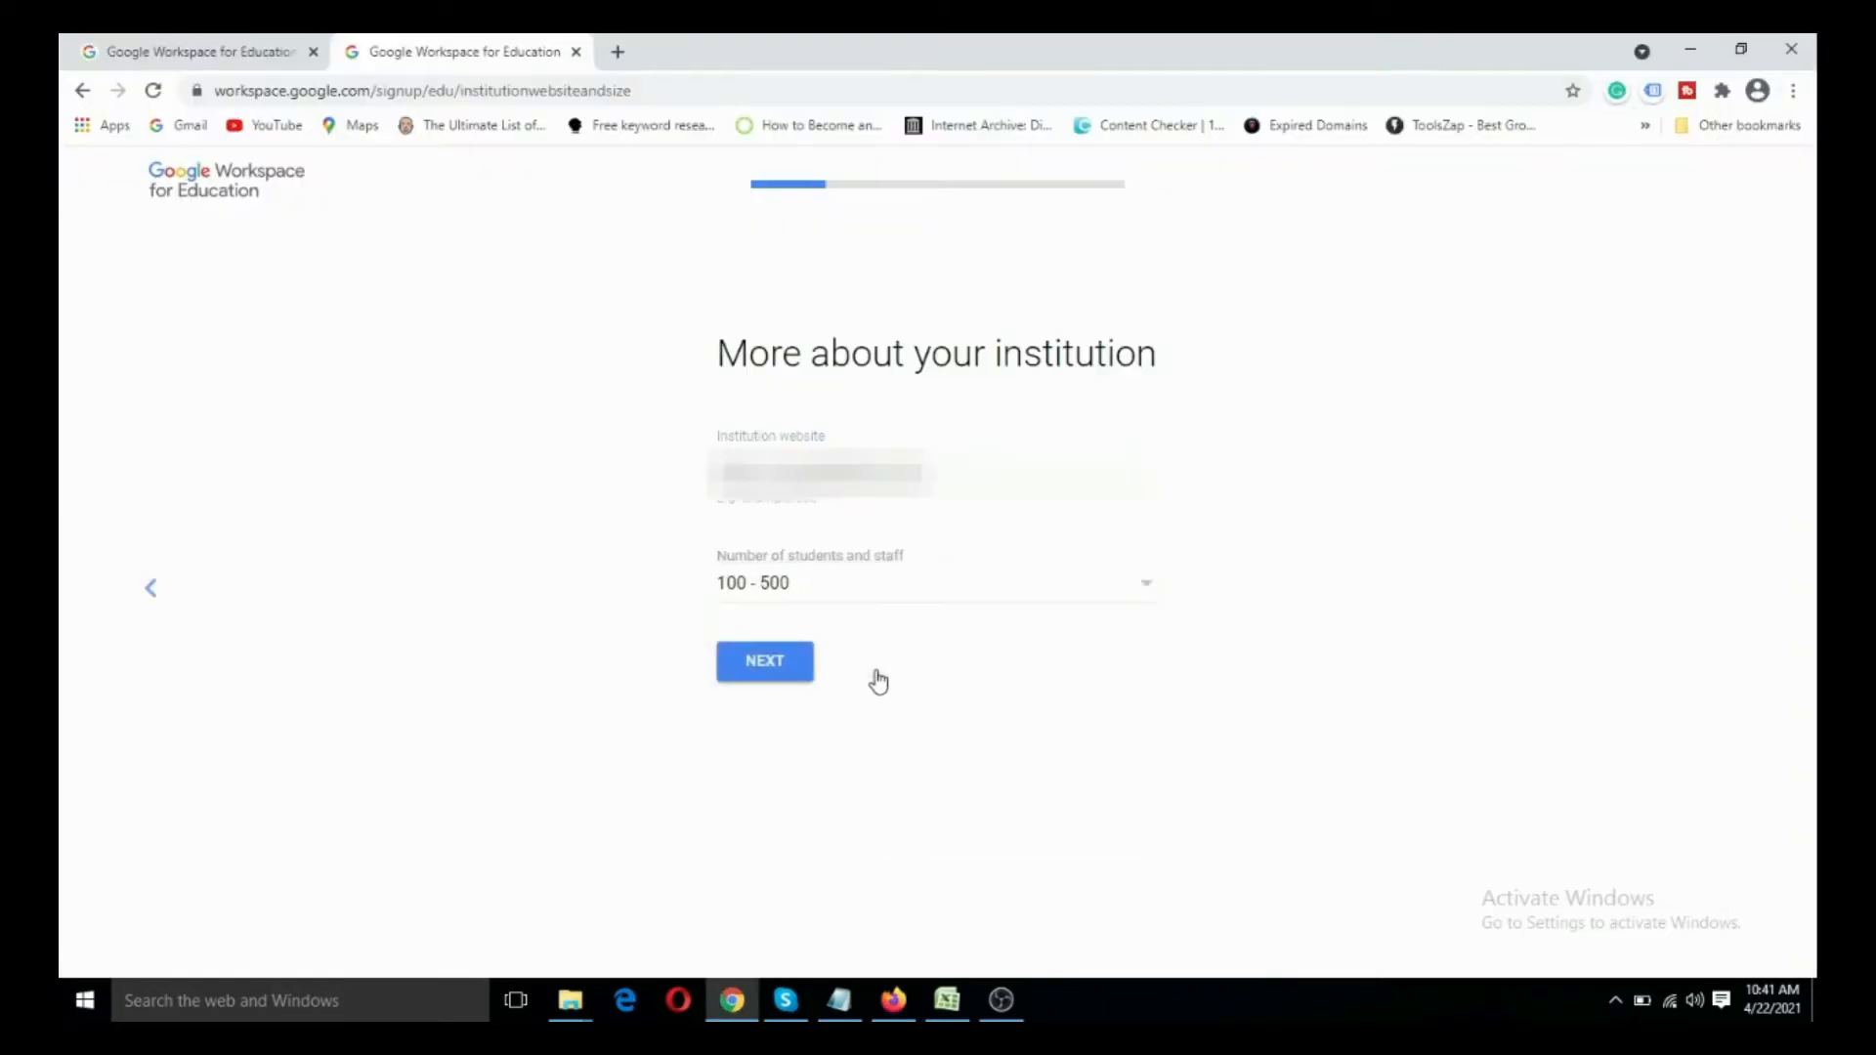
{"action": "left_click", "coordinate": [772, 671]}
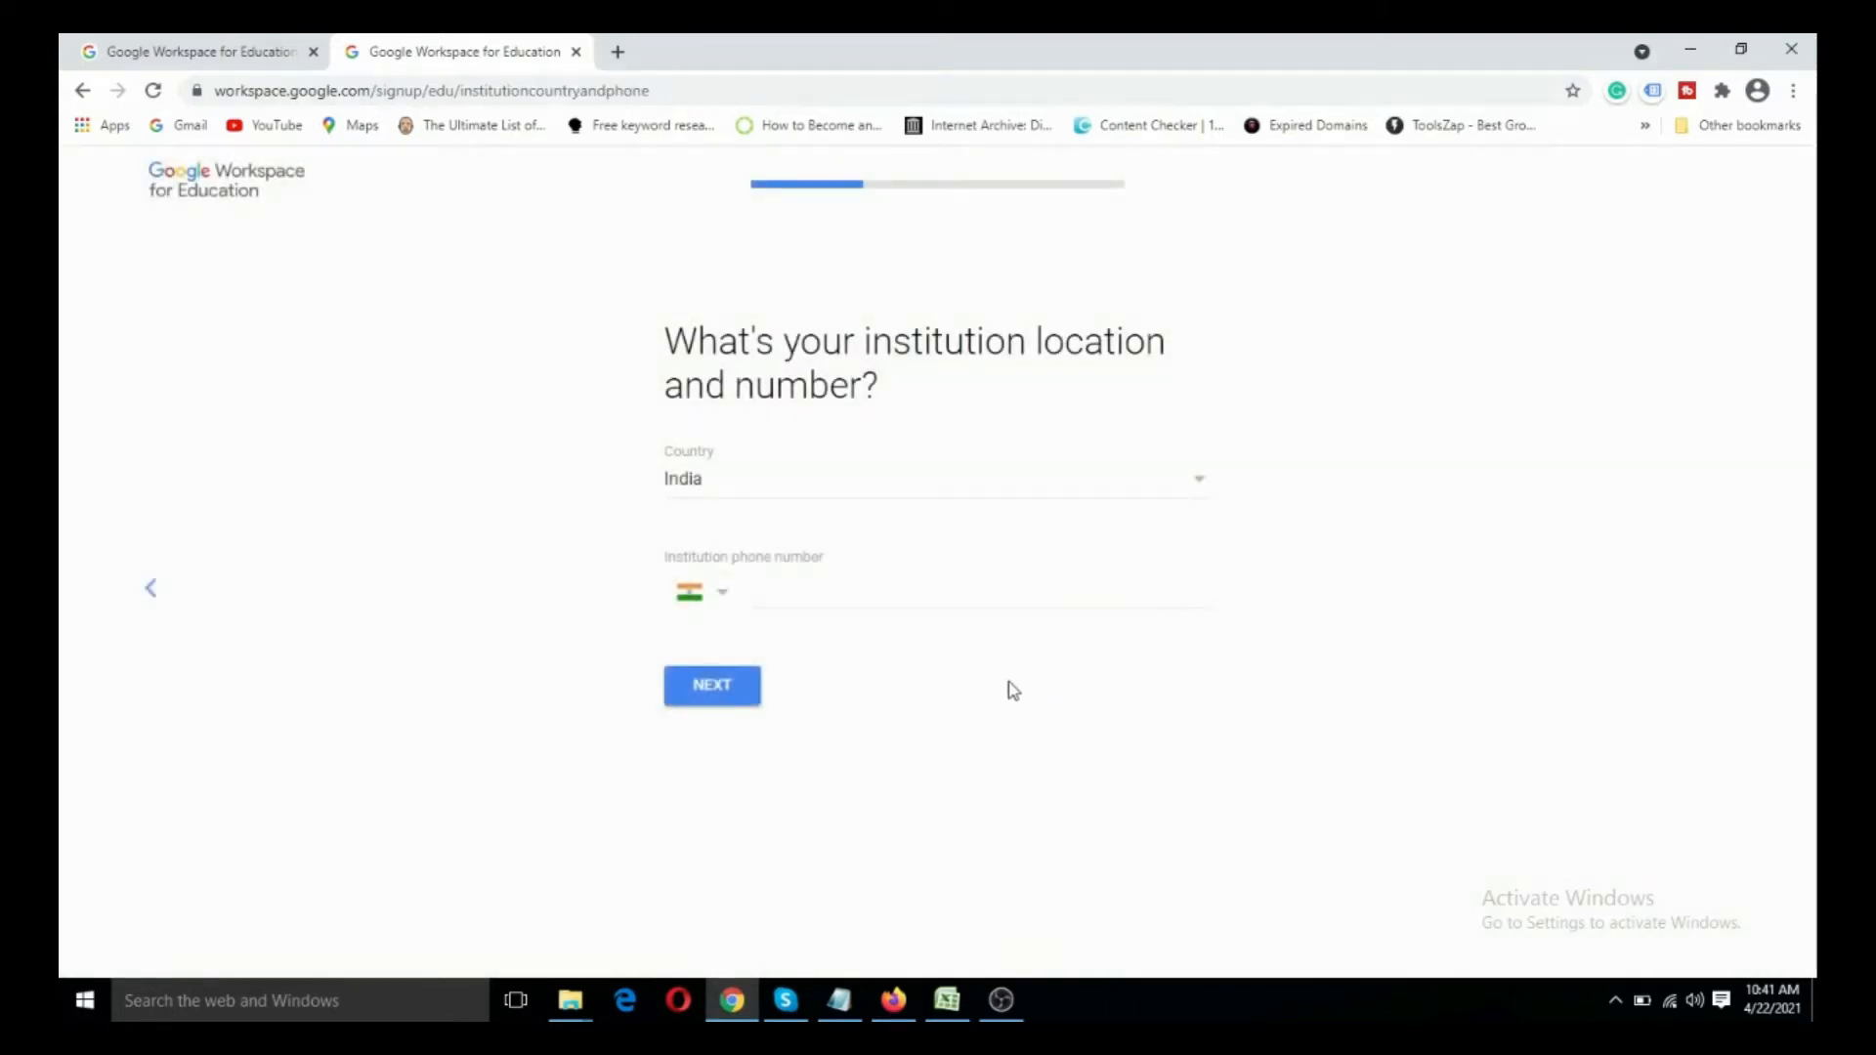
- Copy the institution's phone number from the Notepad notes into the institution phone number field
{"action": "key", "text": "alt+Tab"}
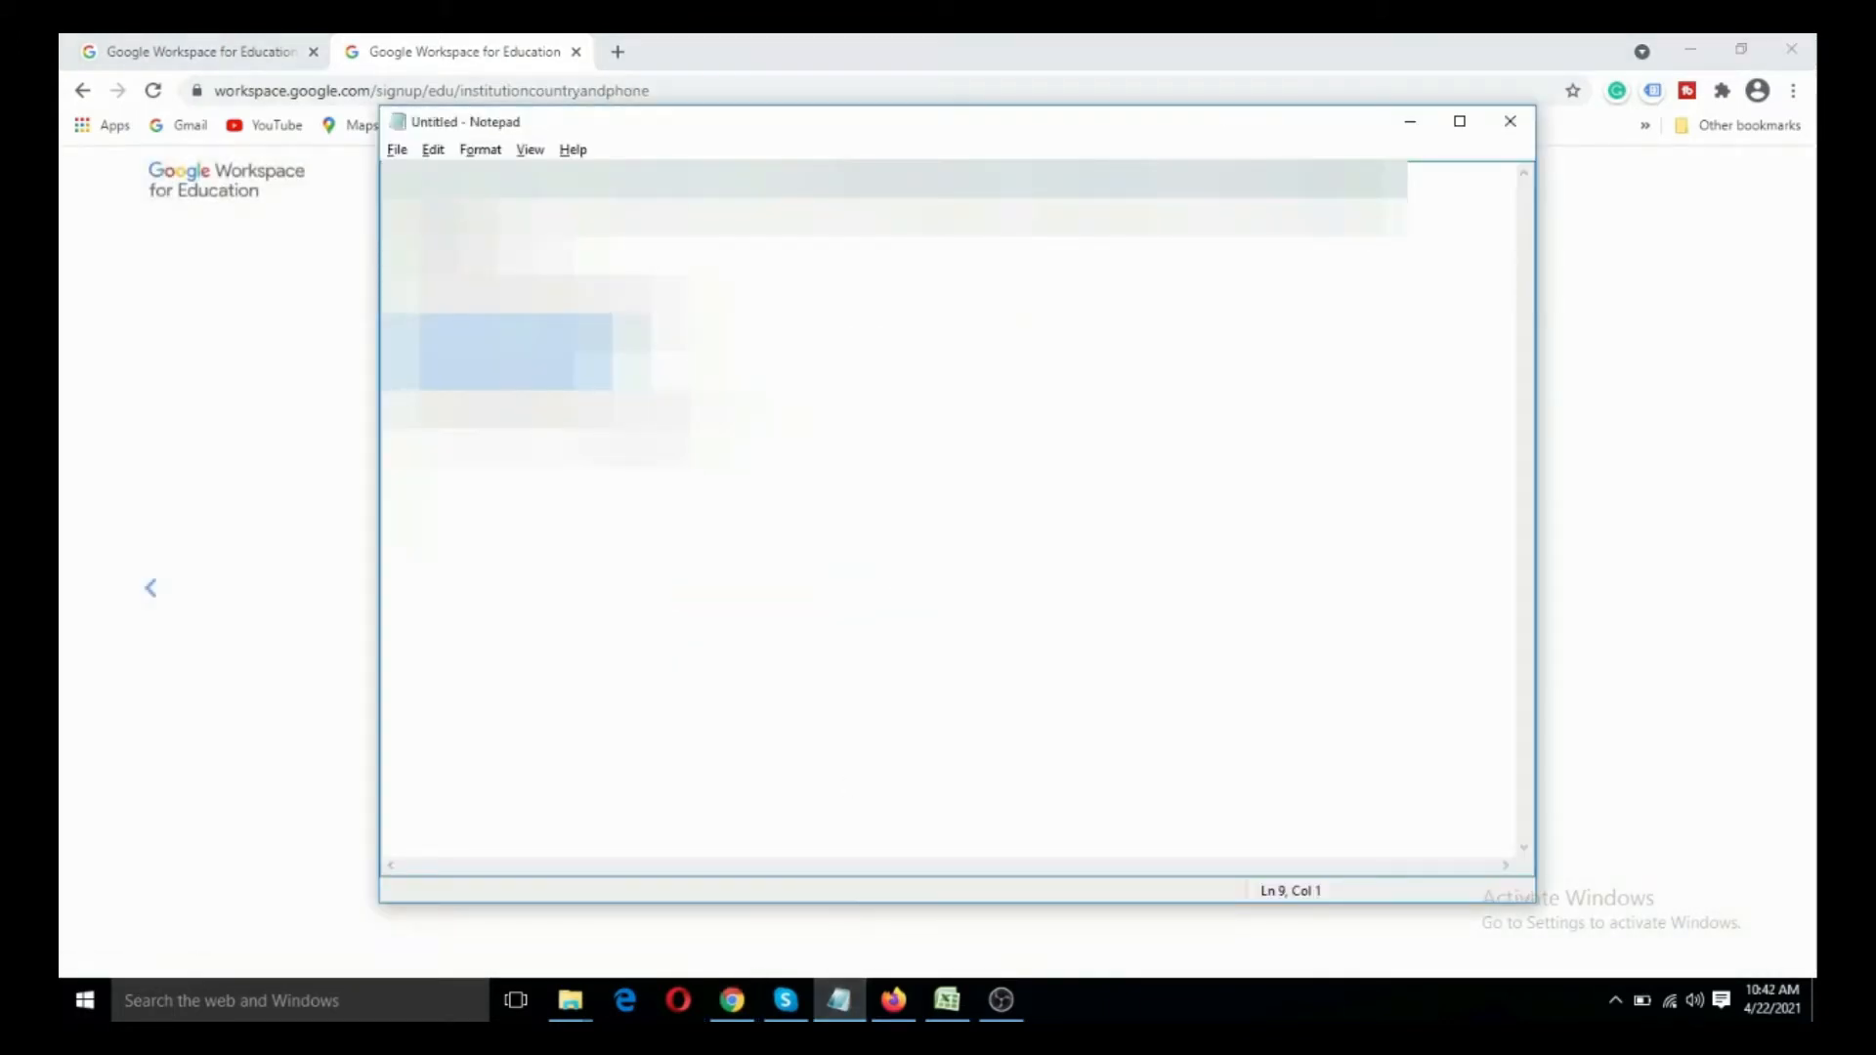
{"action": "double_click", "coordinate": [439, 235]}
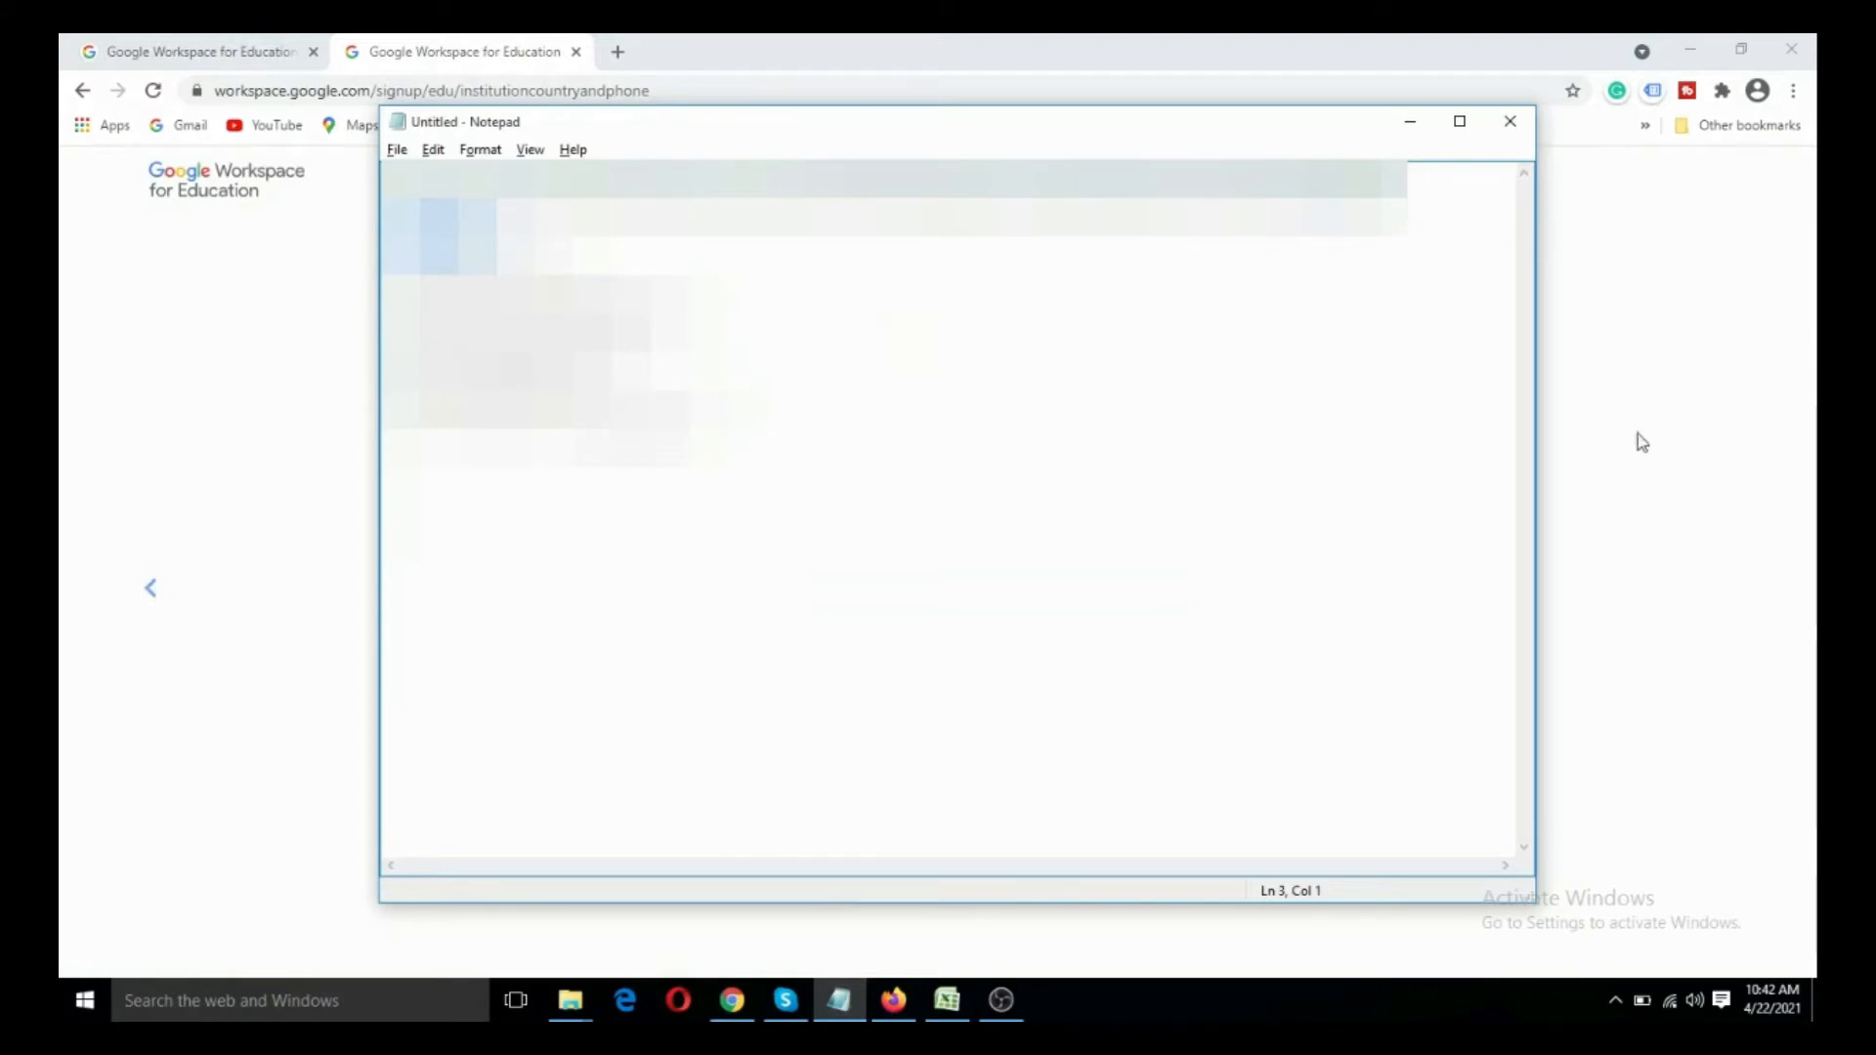
{"action": "left_click", "coordinate": [1685, 496]}
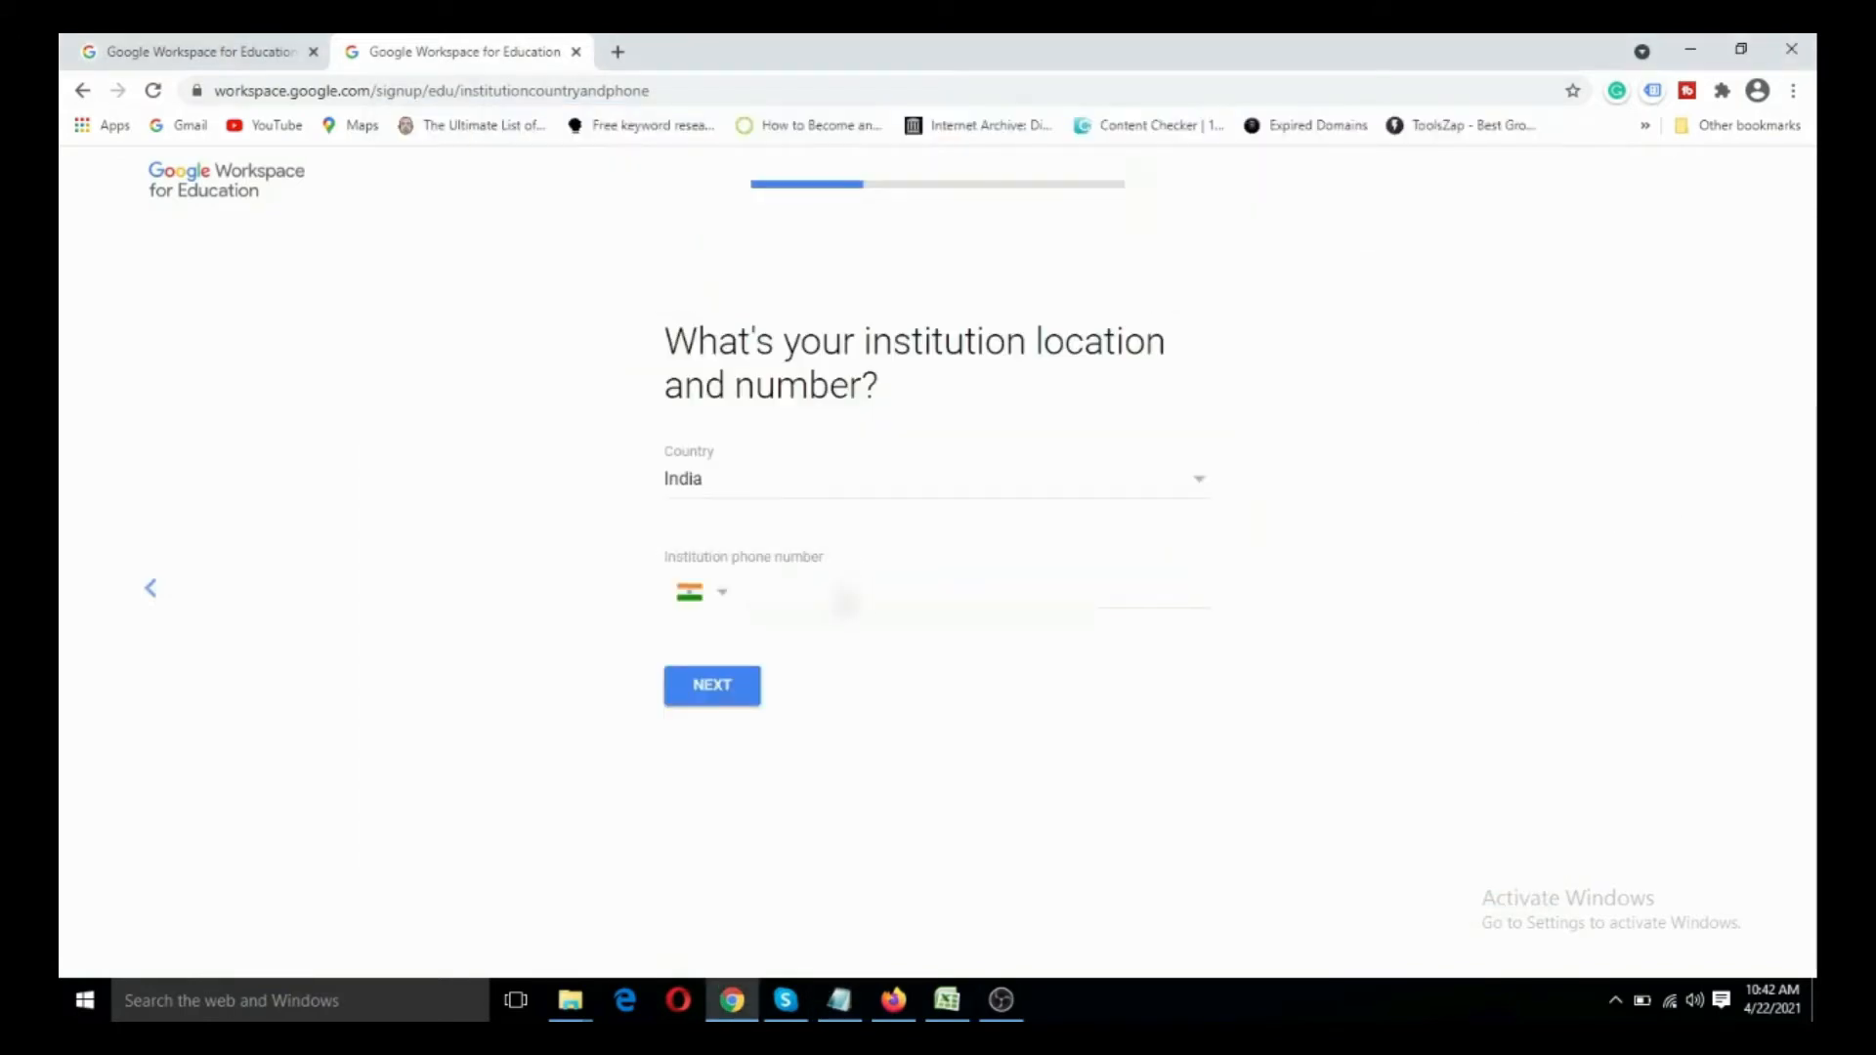
{"action": "left_click", "coordinate": [845, 592]}
{"action": "key", "text": "ctrl+v"}
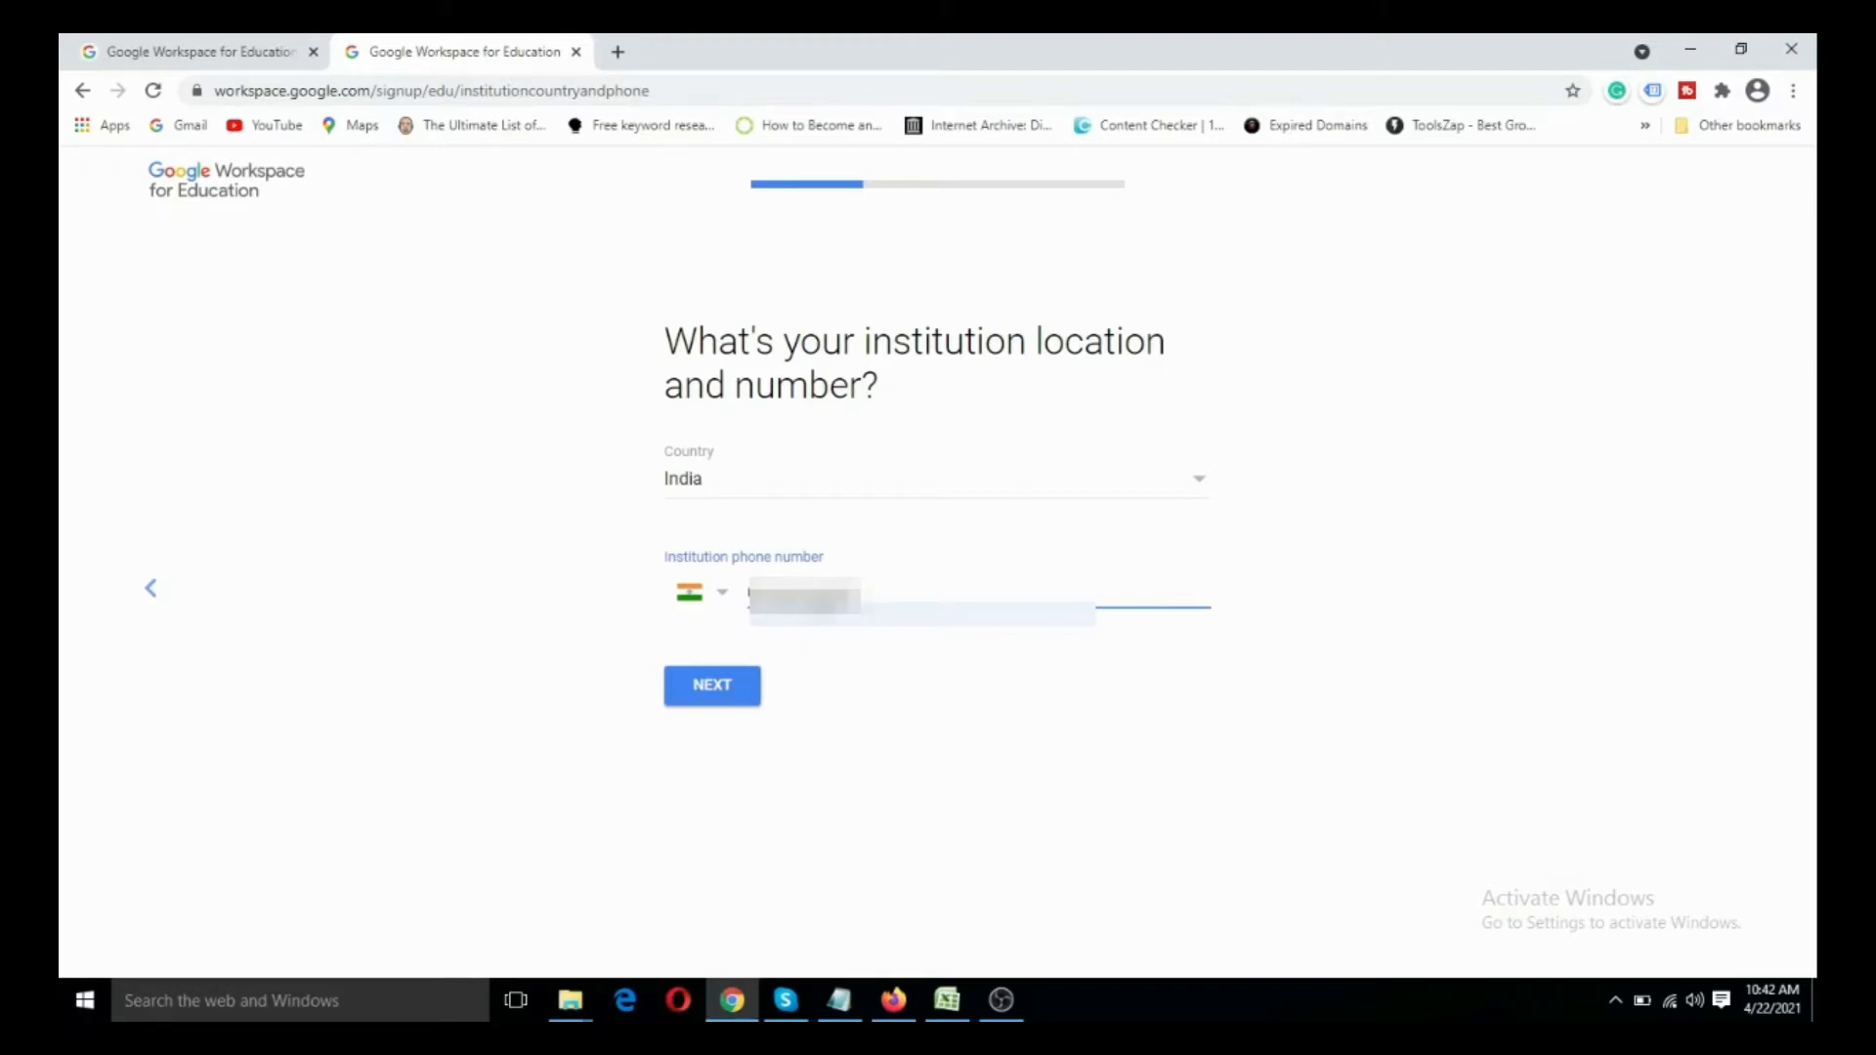
- Reselect the phone number in the Notepad notes, replace the institution phone number entry with it, and continue
{"action": "key", "text": "alt+Tab"}
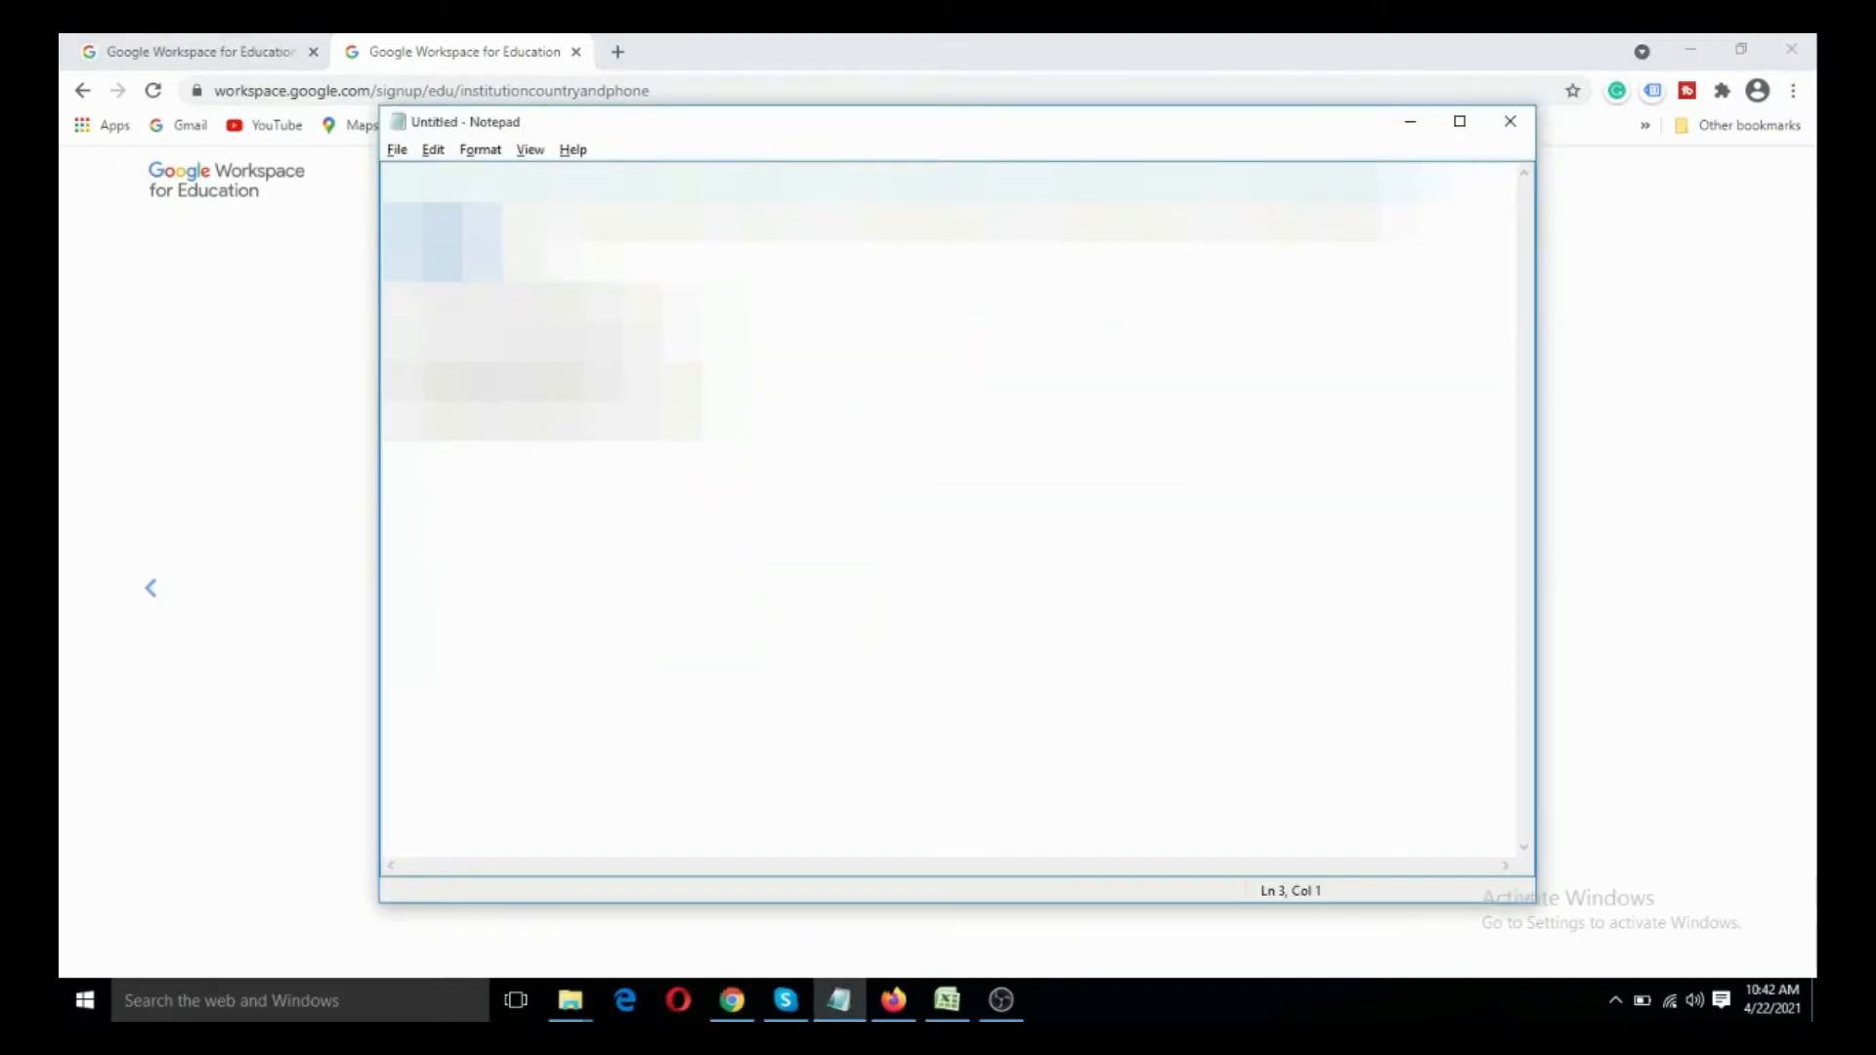
{"action": "key", "text": "shift+Left"}
{"action": "key", "text": "shift+Left"}
{"action": "key", "text": "shift+Left"}
{"action": "key", "text": "alt+Tab"}
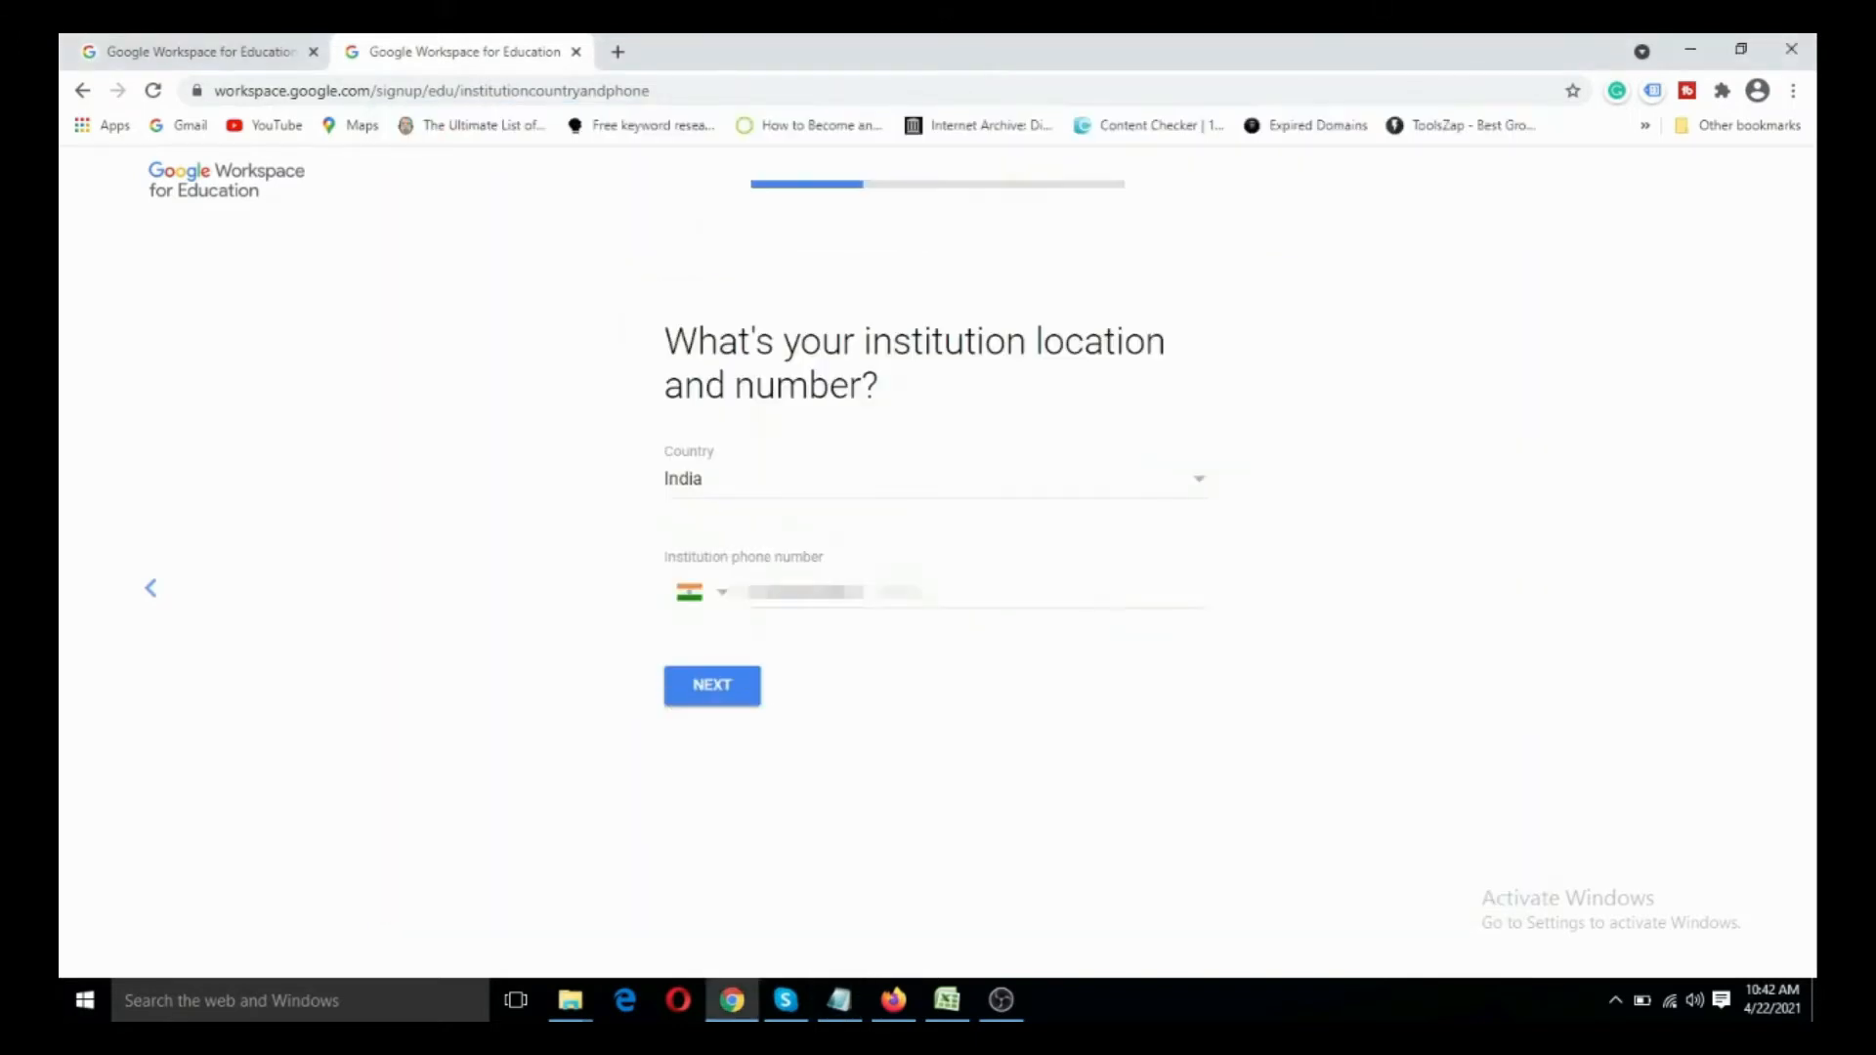
{"action": "left_click_drag", "start_coordinate": [862, 592], "coordinate": [747, 598]}
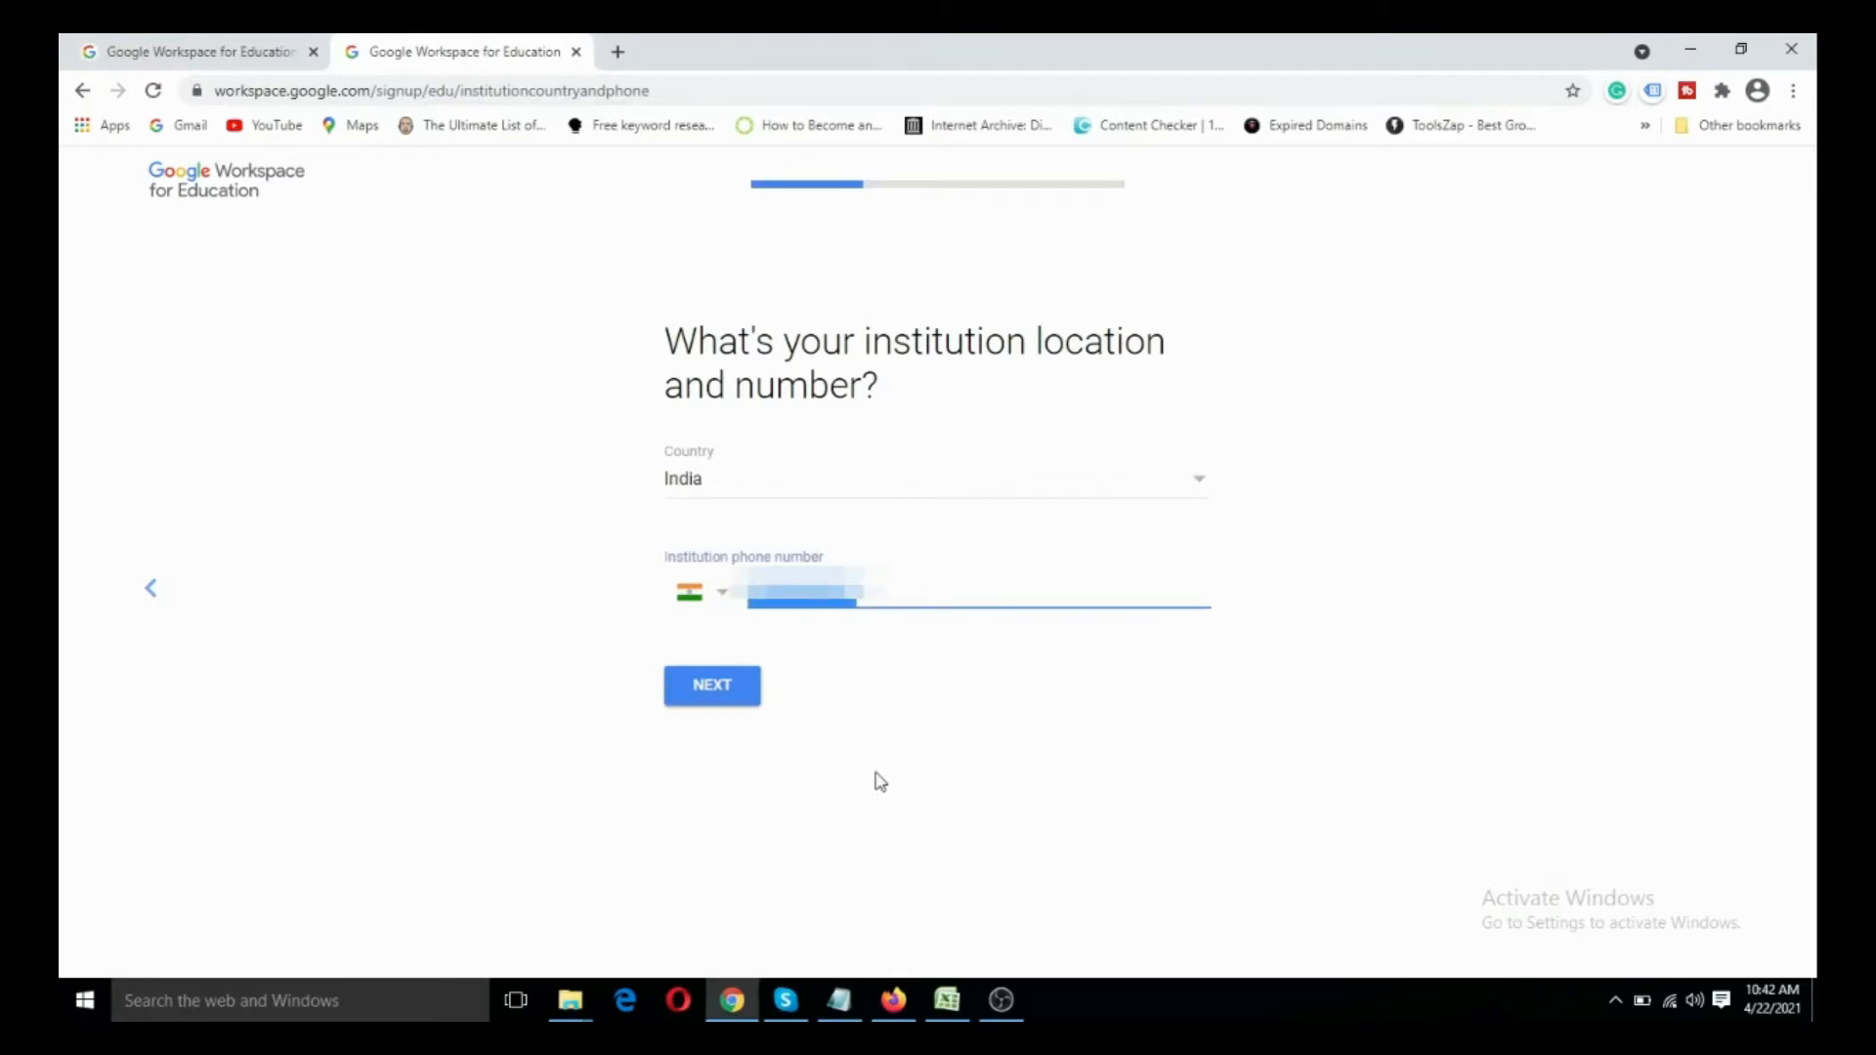
{"action": "key", "text": "ctrl+v"}
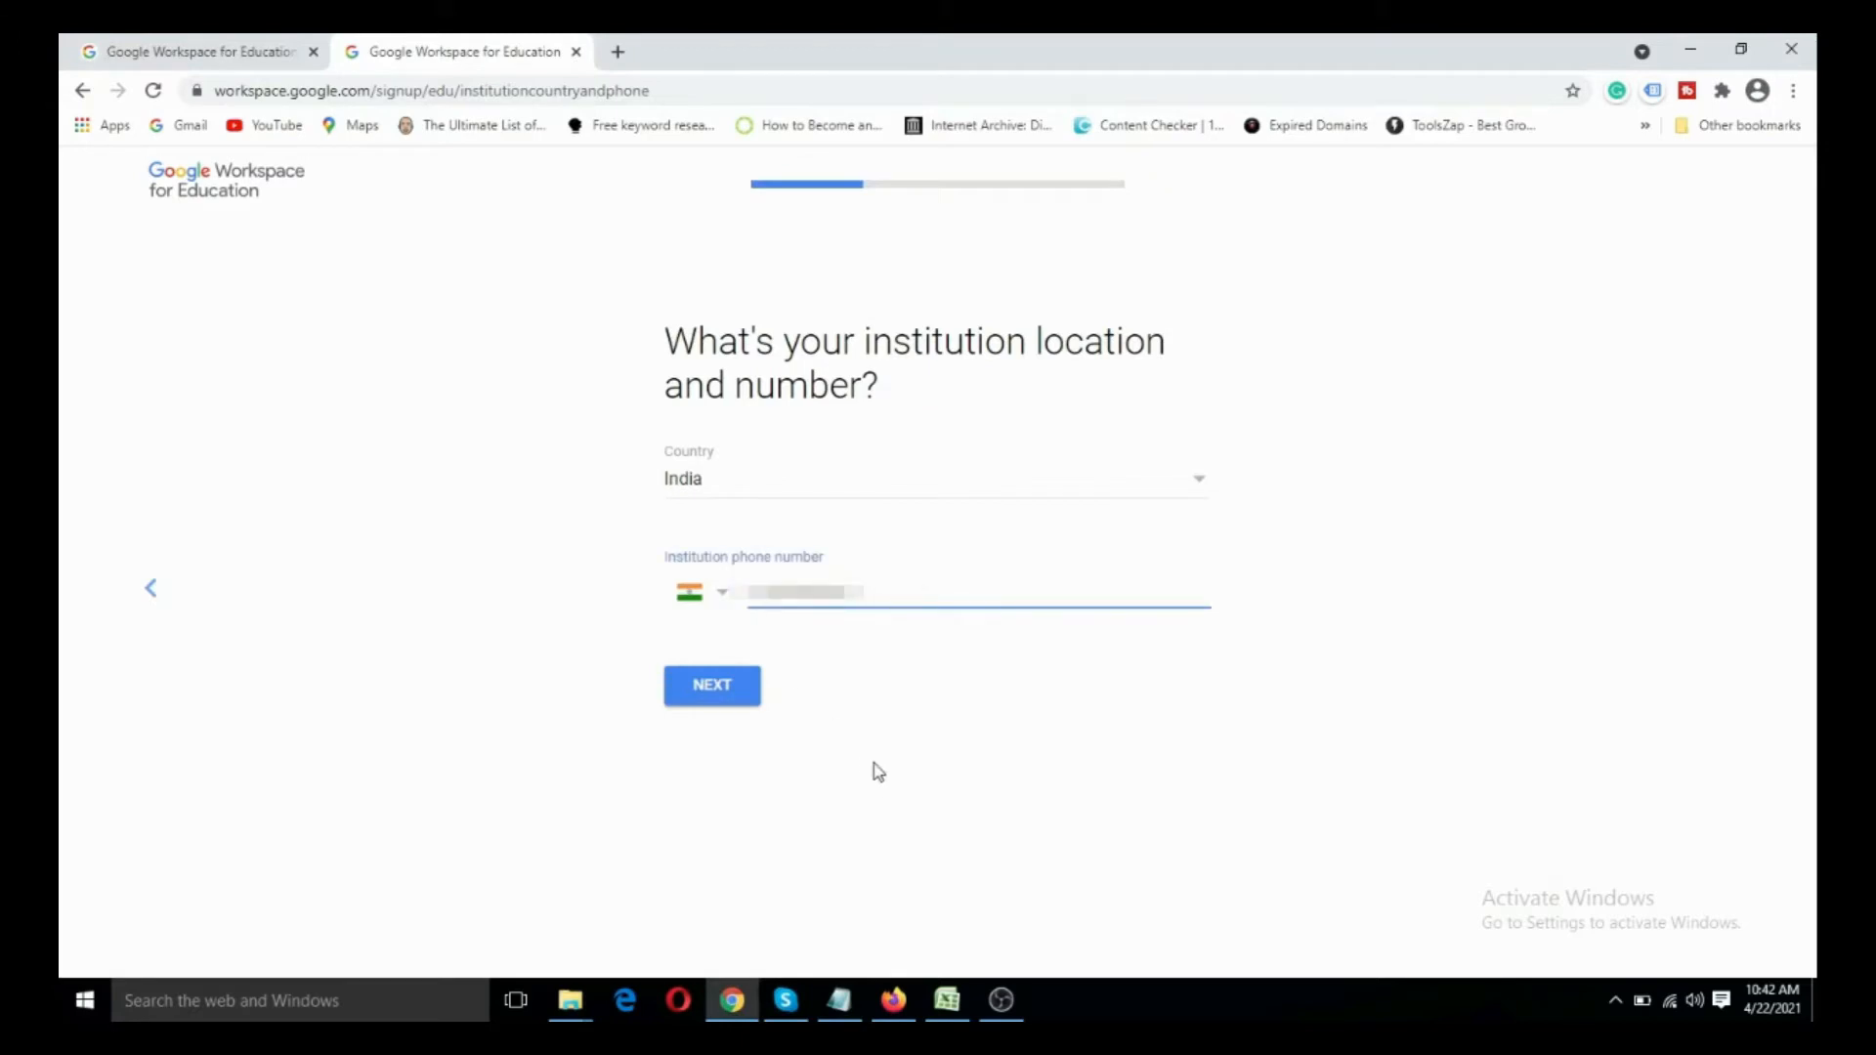
{"action": "left_click", "coordinate": [711, 688]}
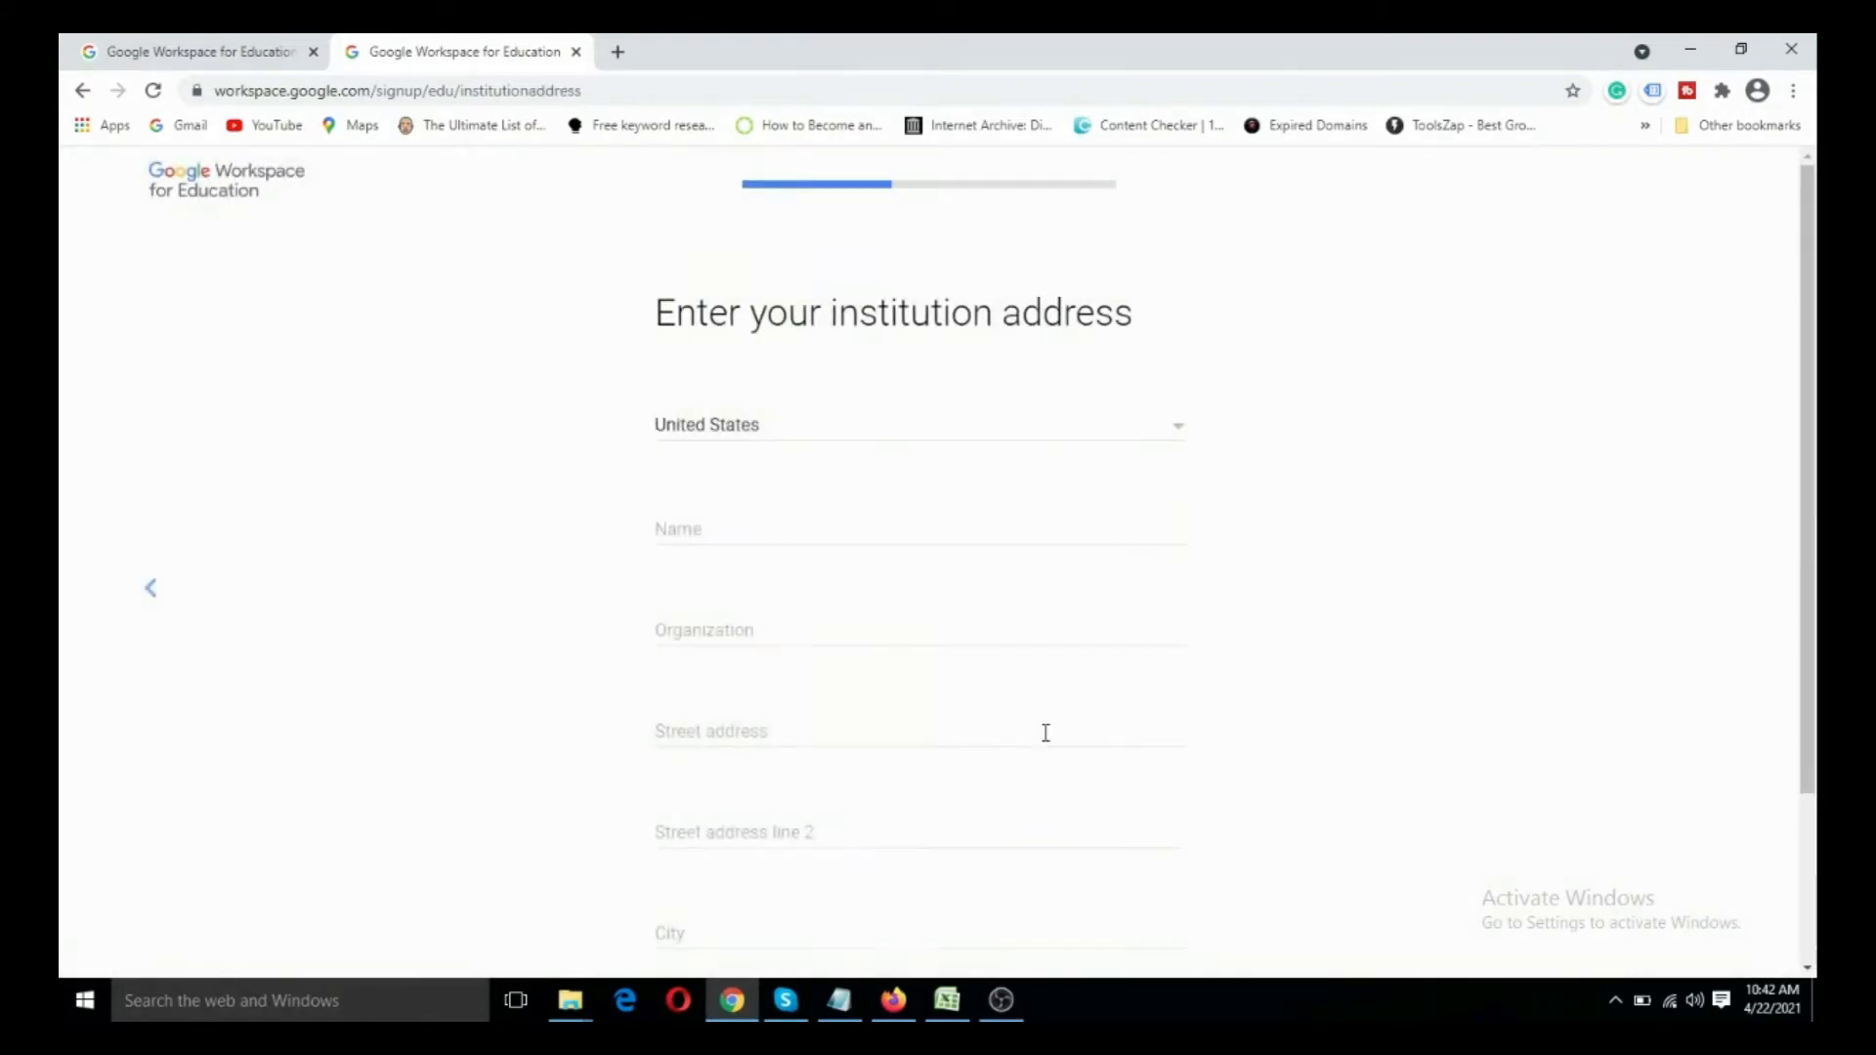
- Copy the first part of the institution's address from the Notepad notes into the street address field
{"action": "left_click", "coordinate": [804, 431]}
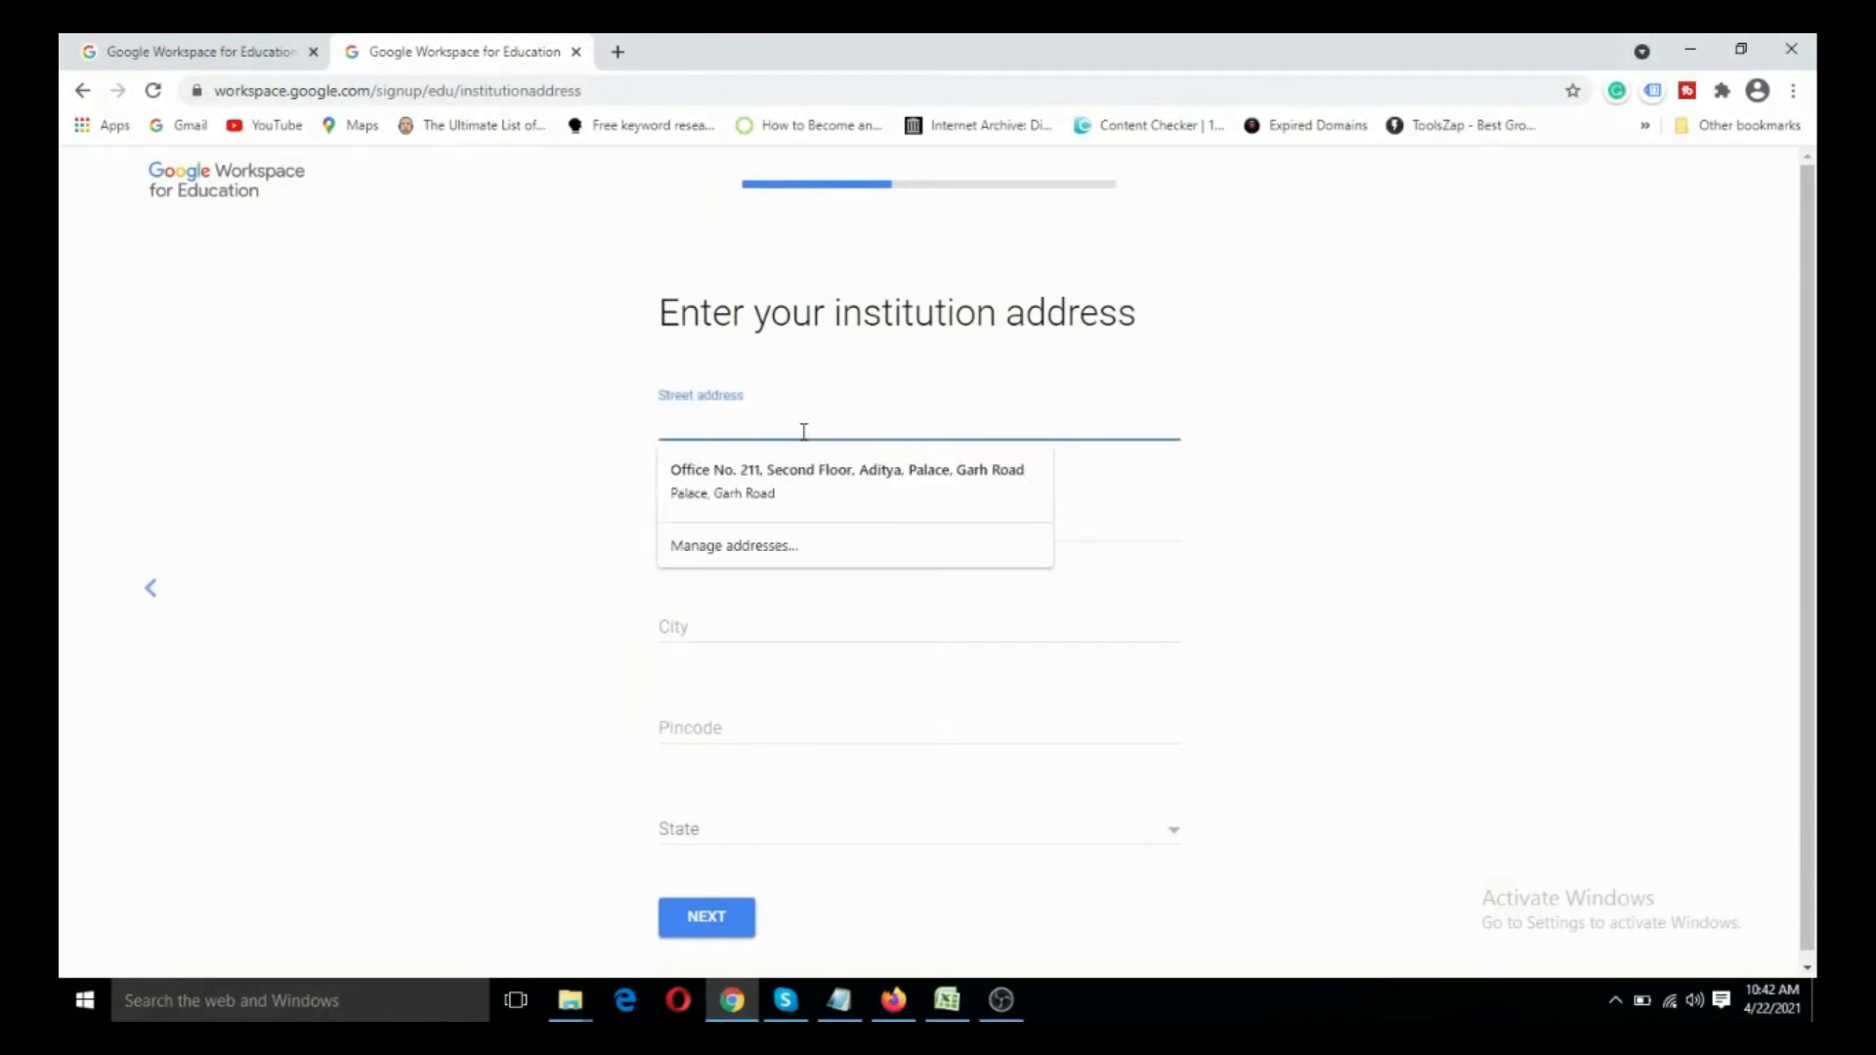
{"action": "key", "text": "alt+Tab"}
{"action": "left_click_drag", "start_coordinate": [385, 184], "coordinate": [813, 183]}
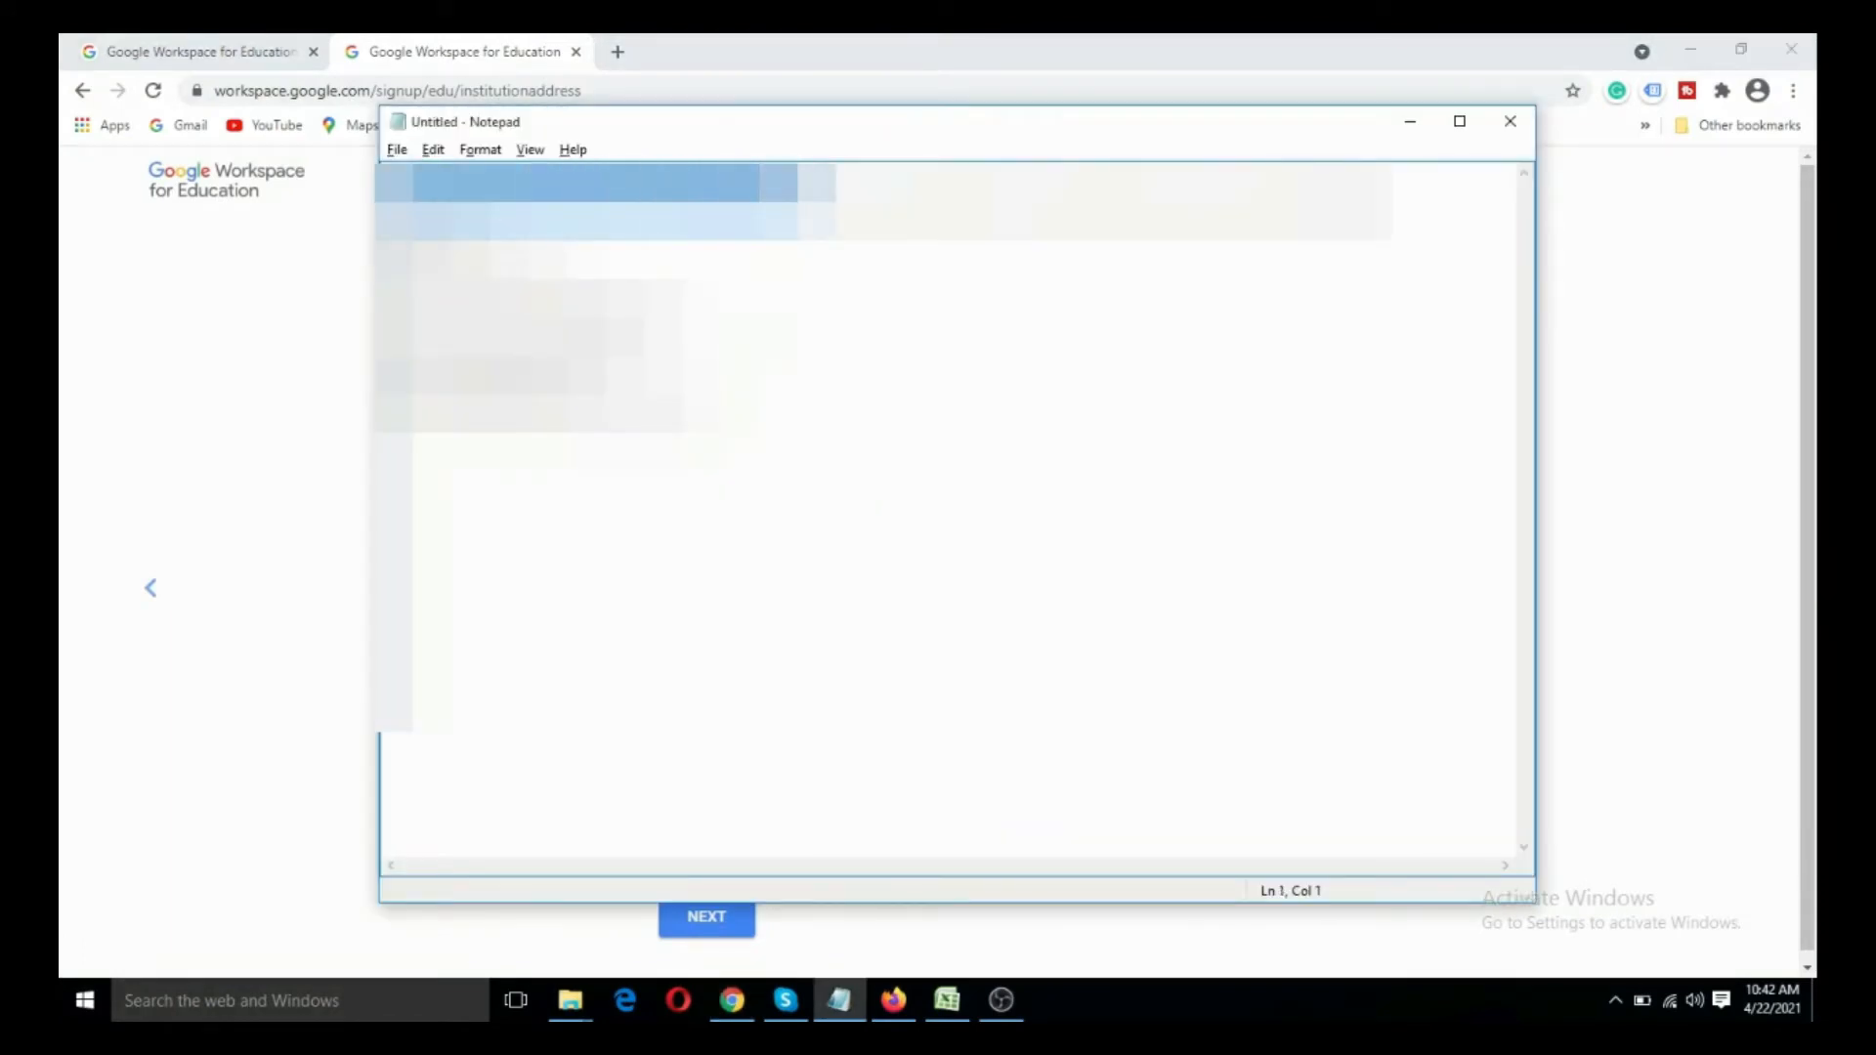
{"action": "key", "text": "alt+Tab"}
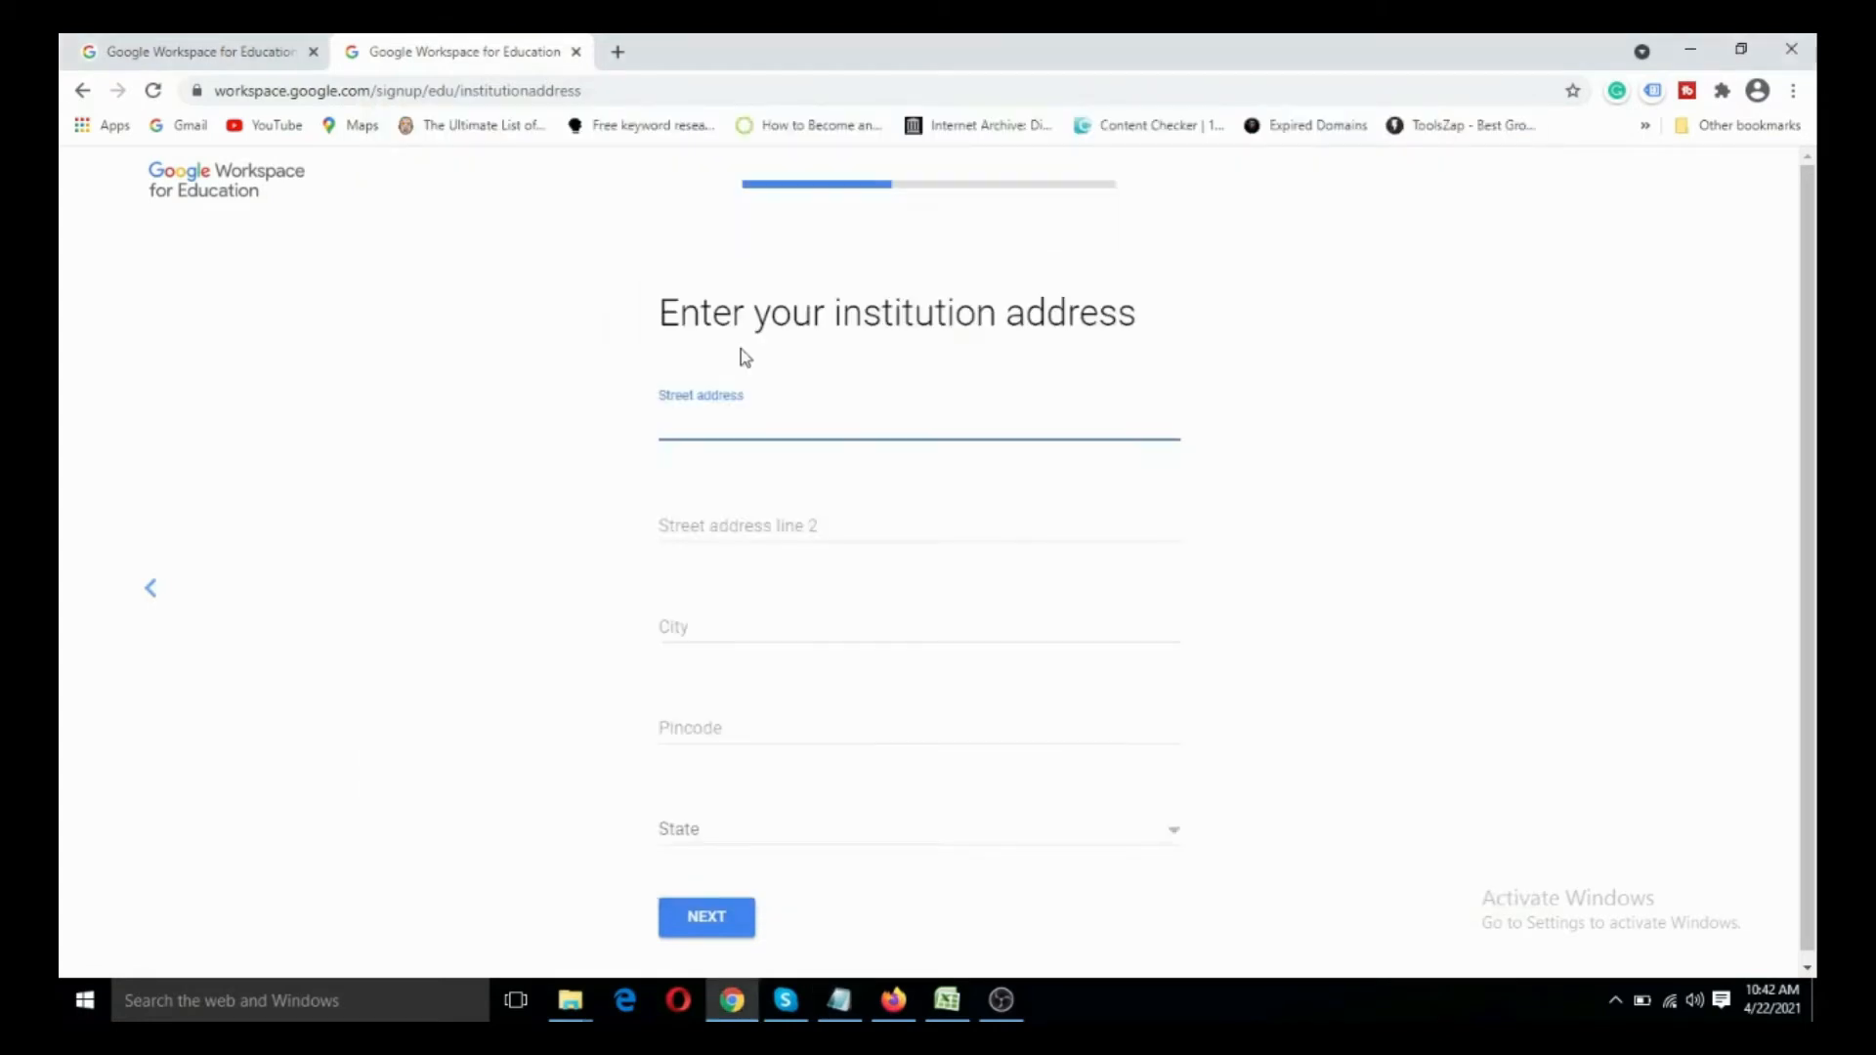
{"action": "key", "text": "ctrl+v"}
- Copy the next part of the address from the Notepad notes into street address line 2 and enter the institution's city
{"action": "left_click", "coordinate": [766, 517]}
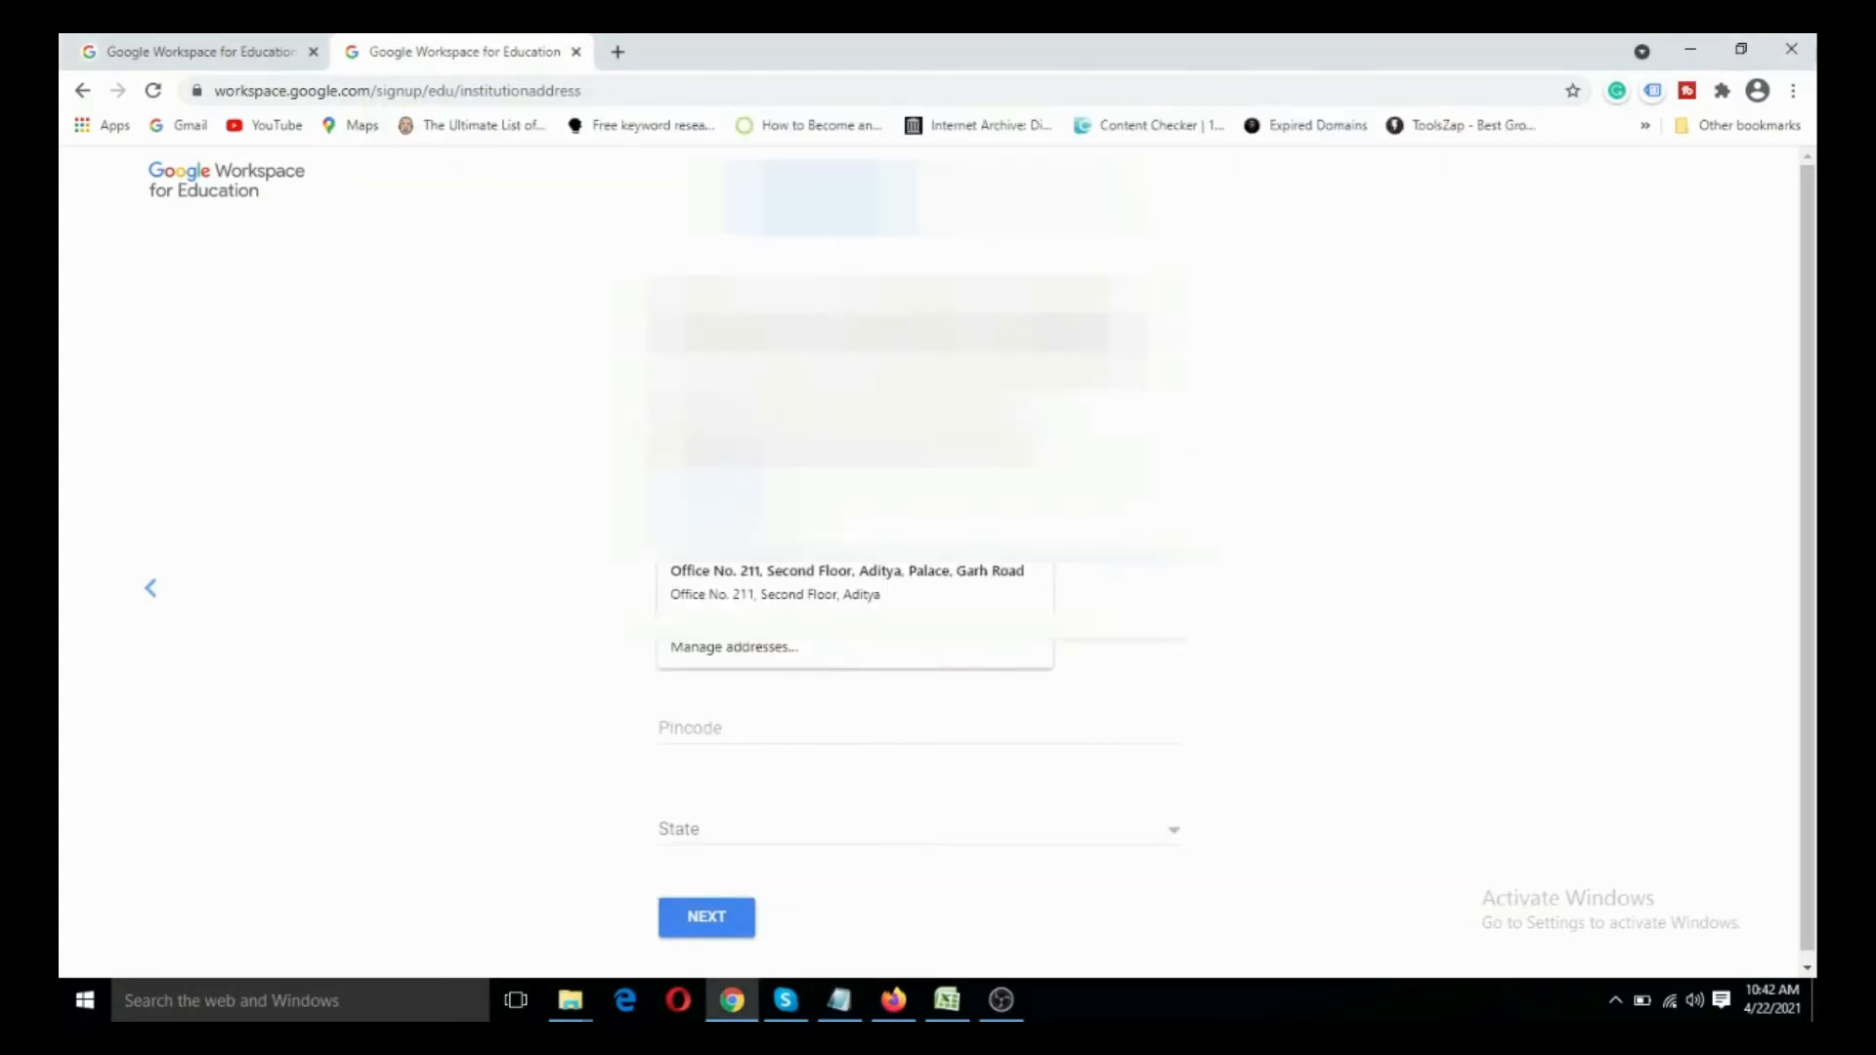
{"action": "key", "text": "alt+Tab"}
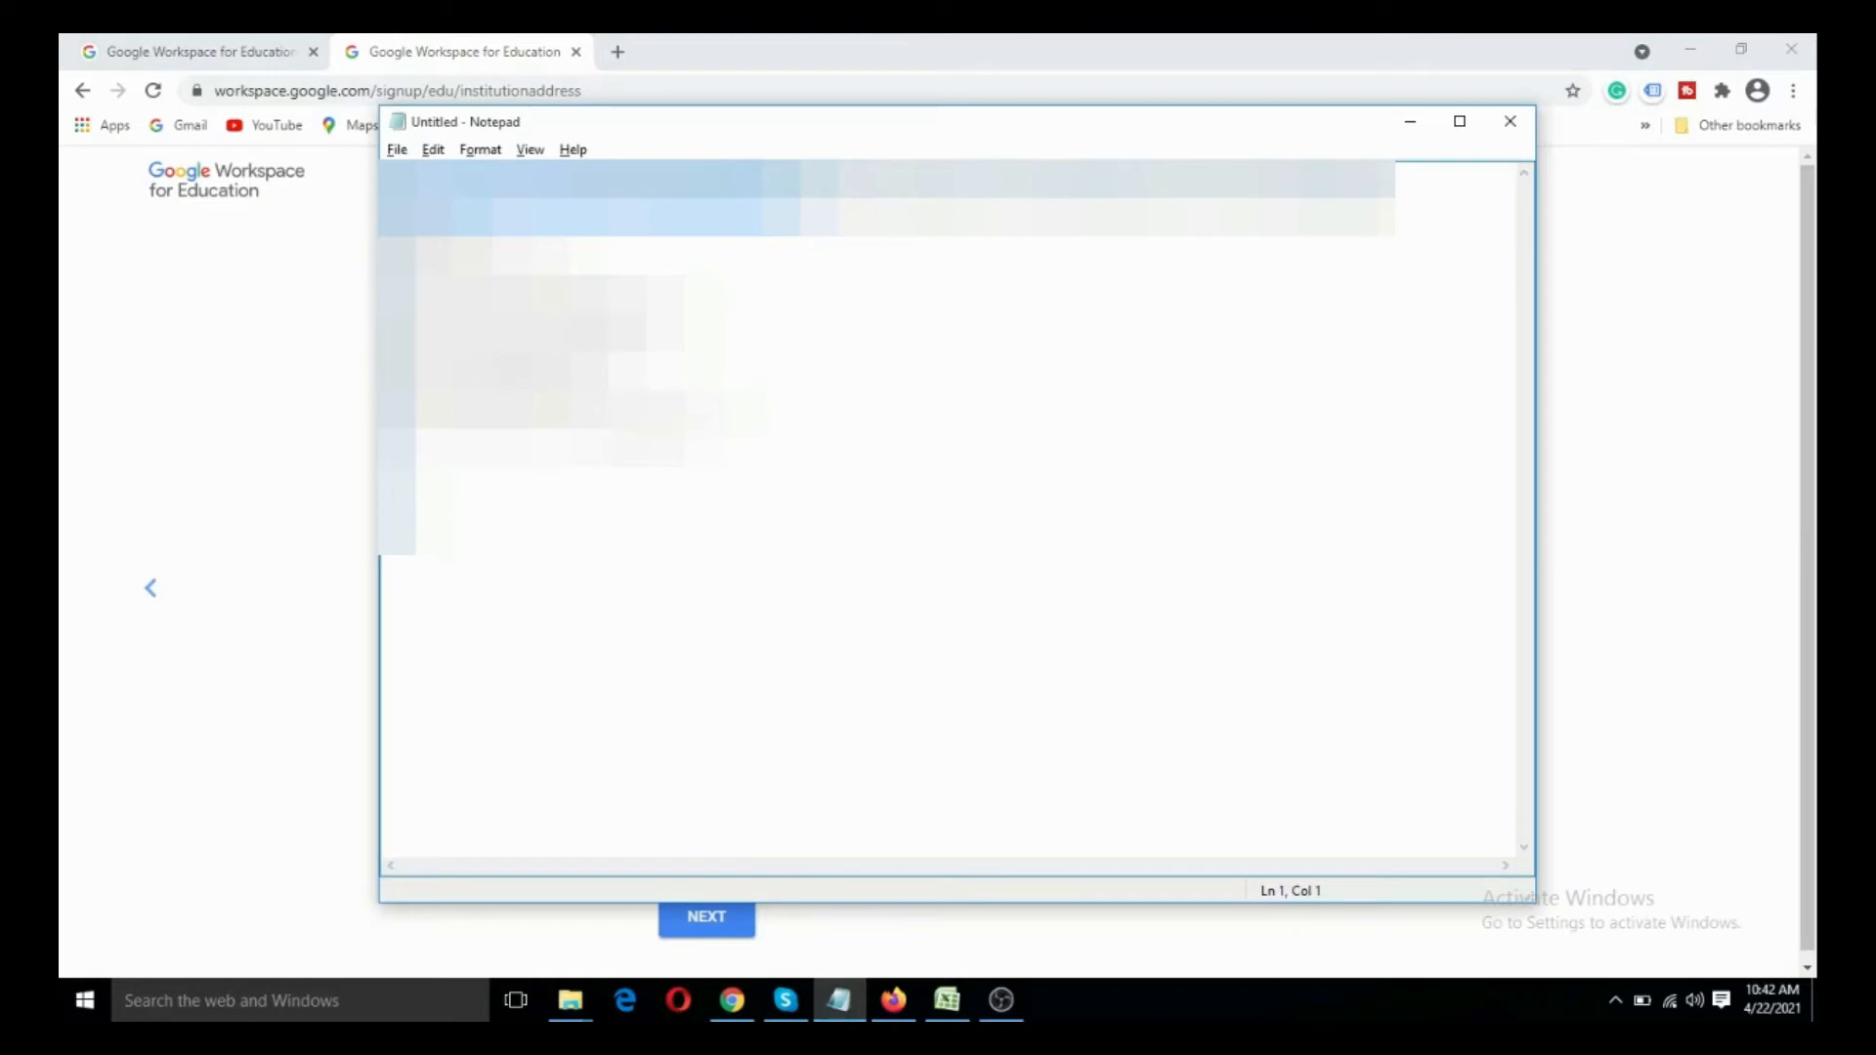
{"action": "left_click_drag", "start_coordinate": [825, 195], "coordinate": [1106, 195]}
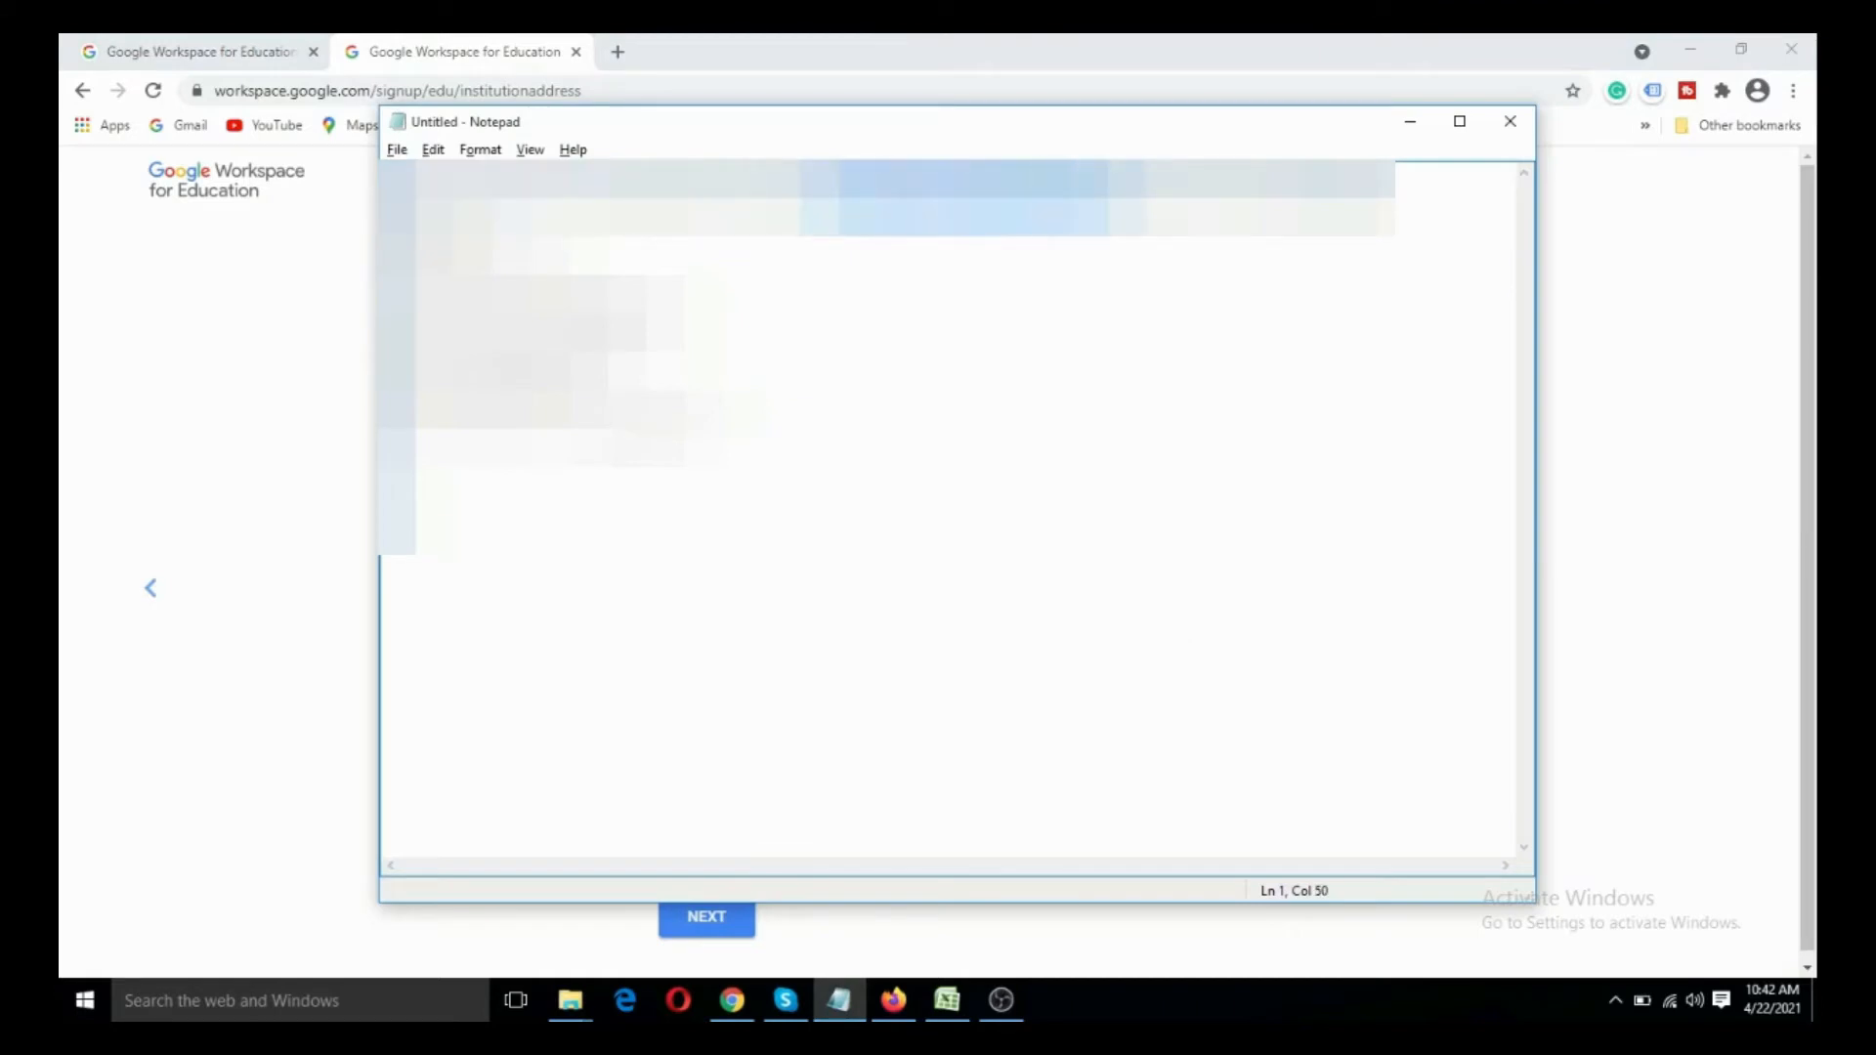
{"action": "key", "text": "alt+Tab"}
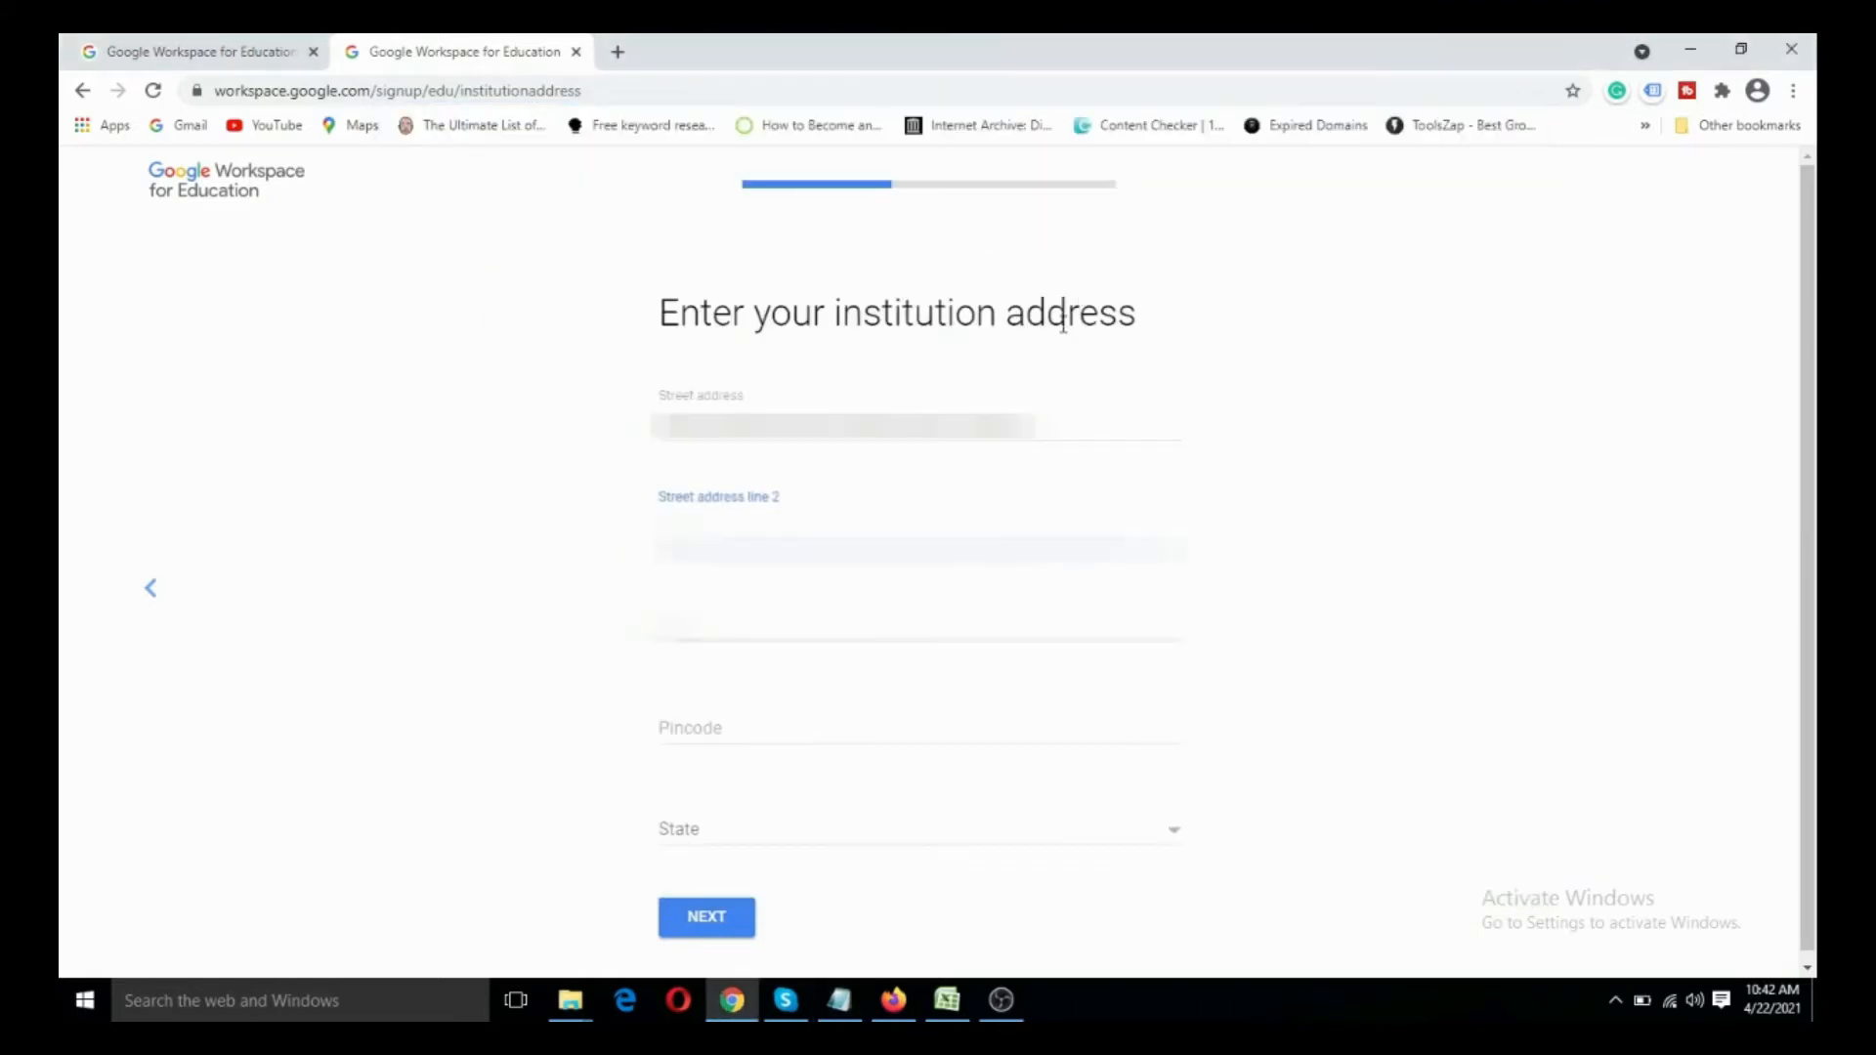
{"action": "key", "text": "ctrl+v"}
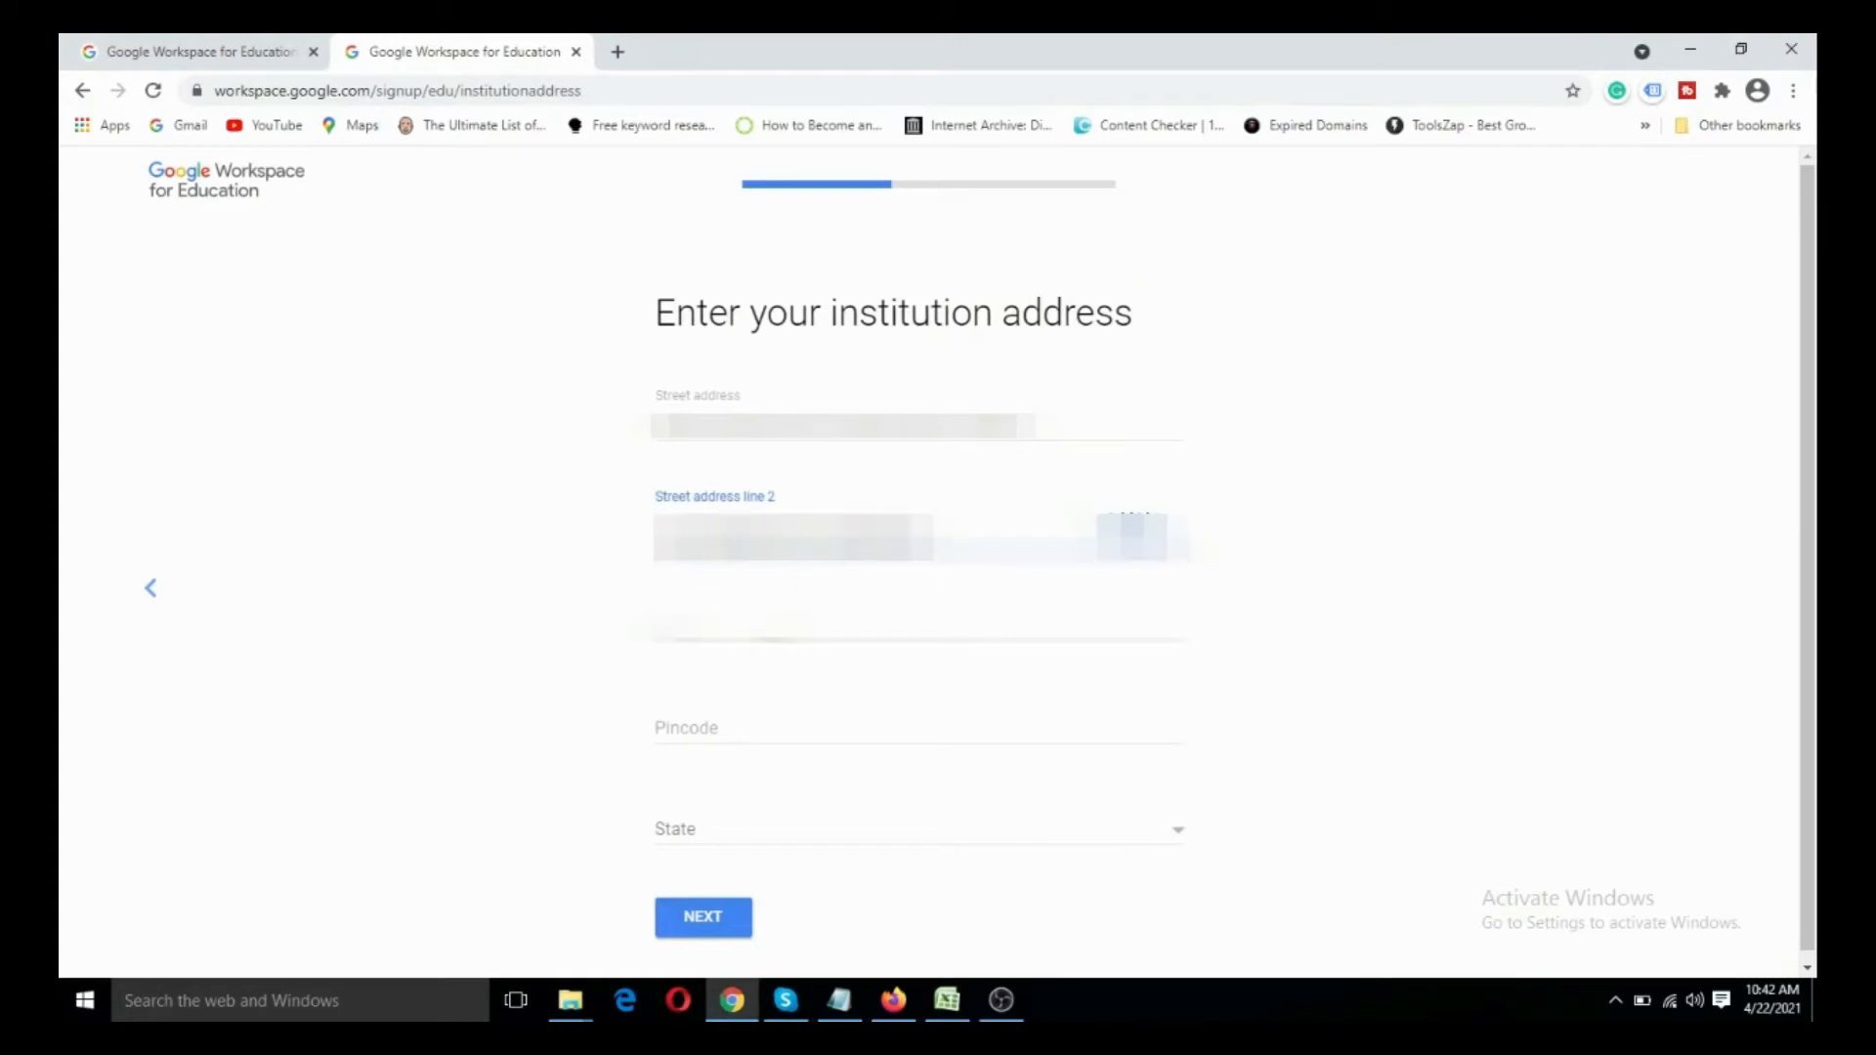
{"action": "left_click", "coordinate": [878, 625]}
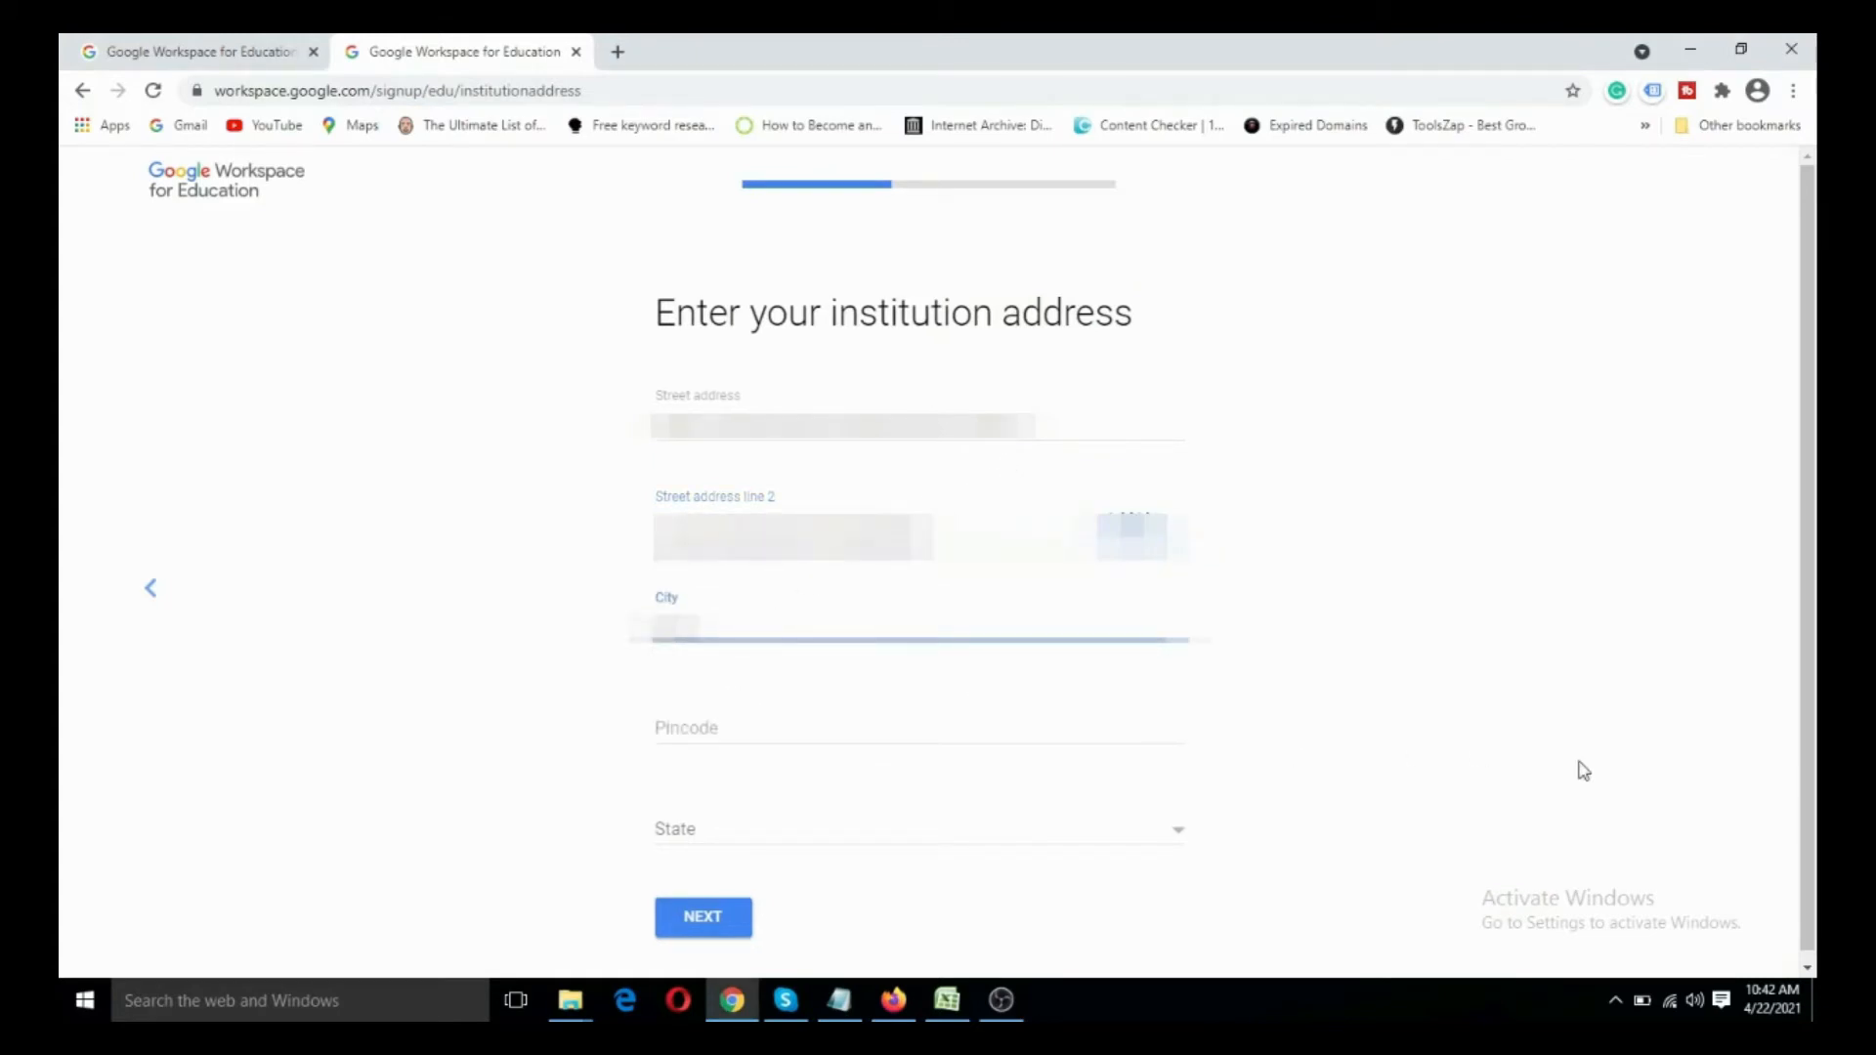
{"action": "key", "text": "Tab"}
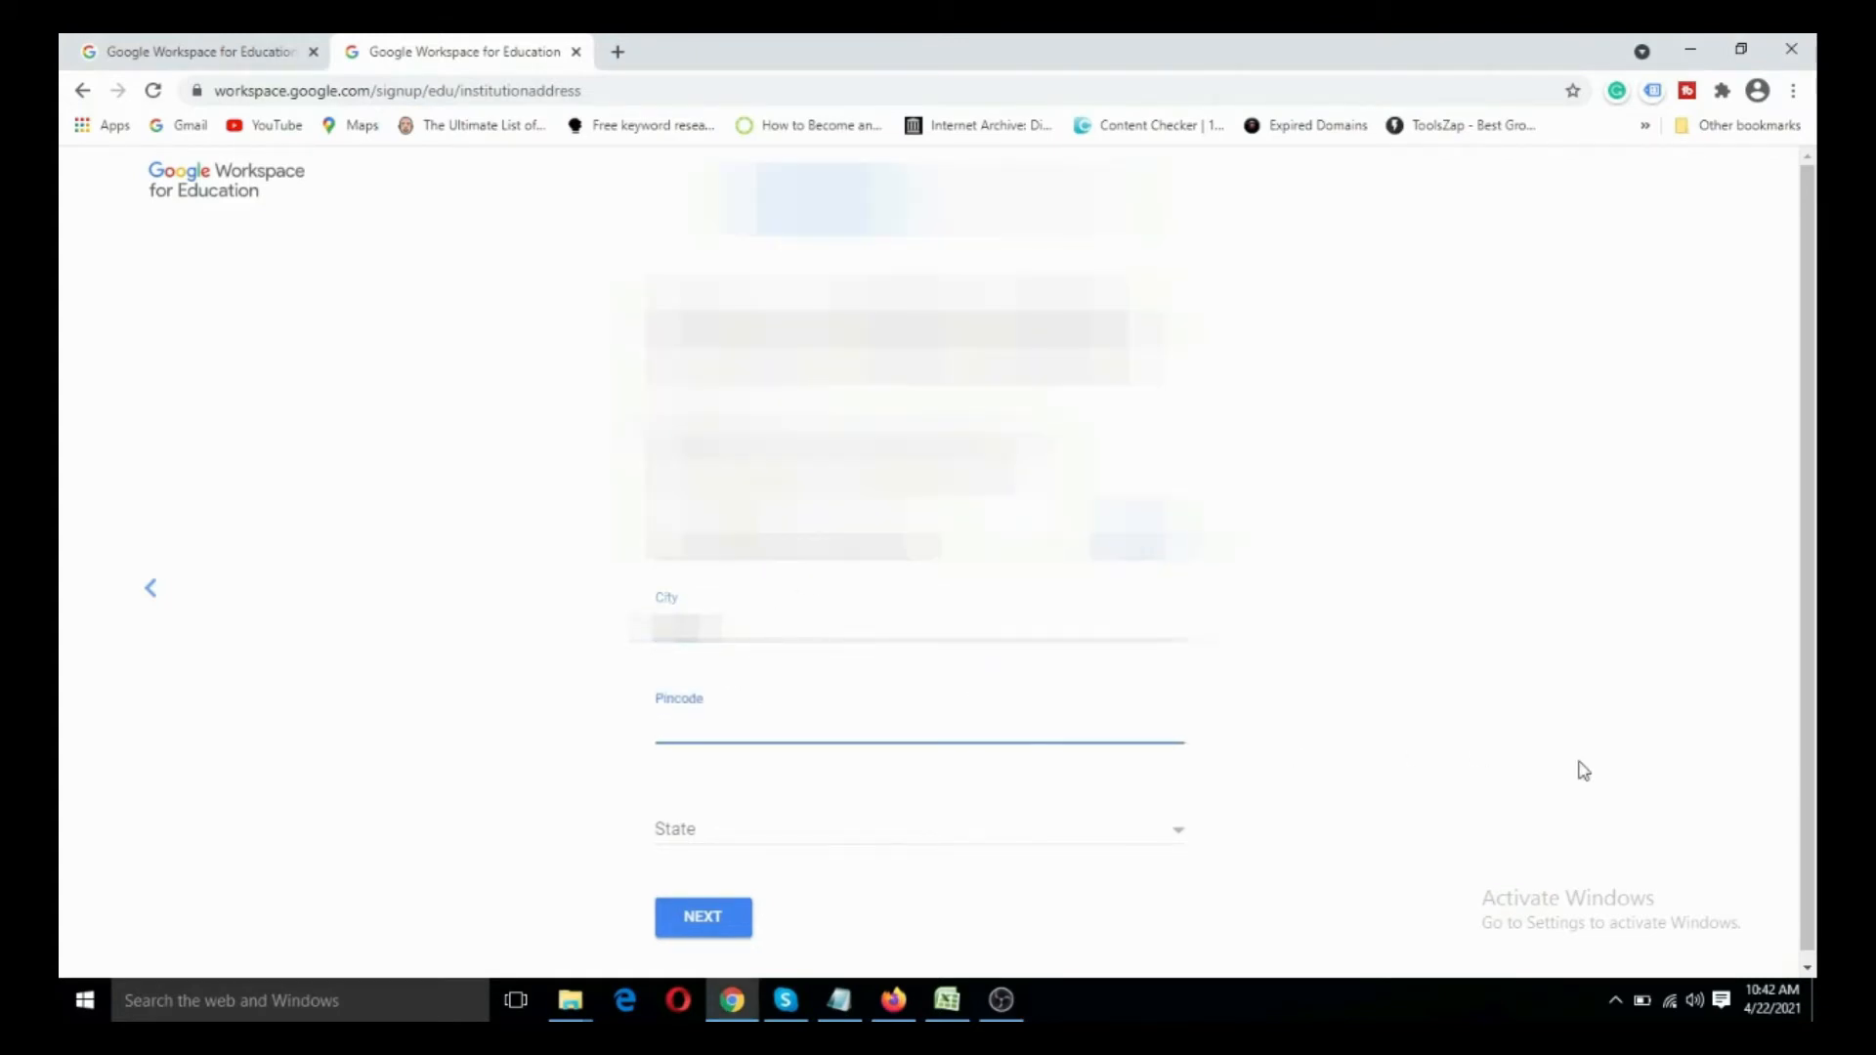
- Copy the postal pincode from the Notepad notes into the institution address's Pincode field
{"action": "key", "text": "alt+Tab"}
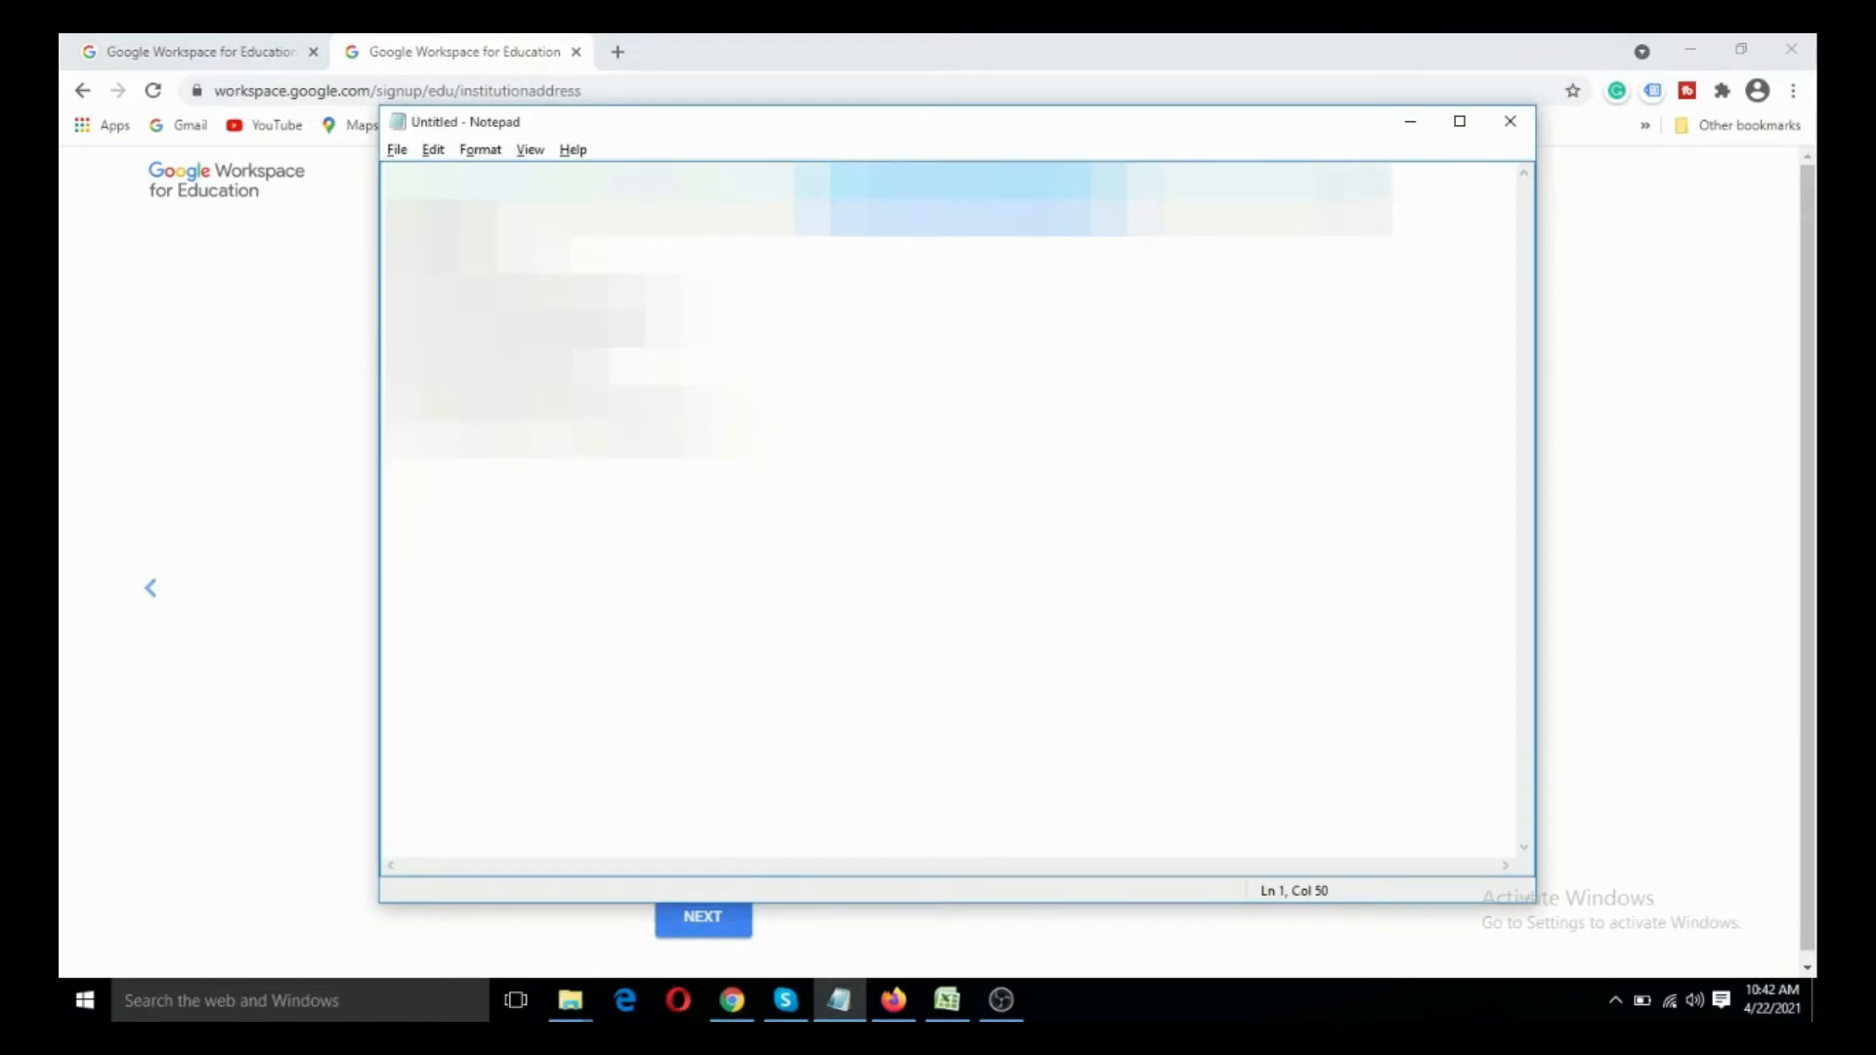
{"action": "double_click", "coordinate": [1352, 183]}
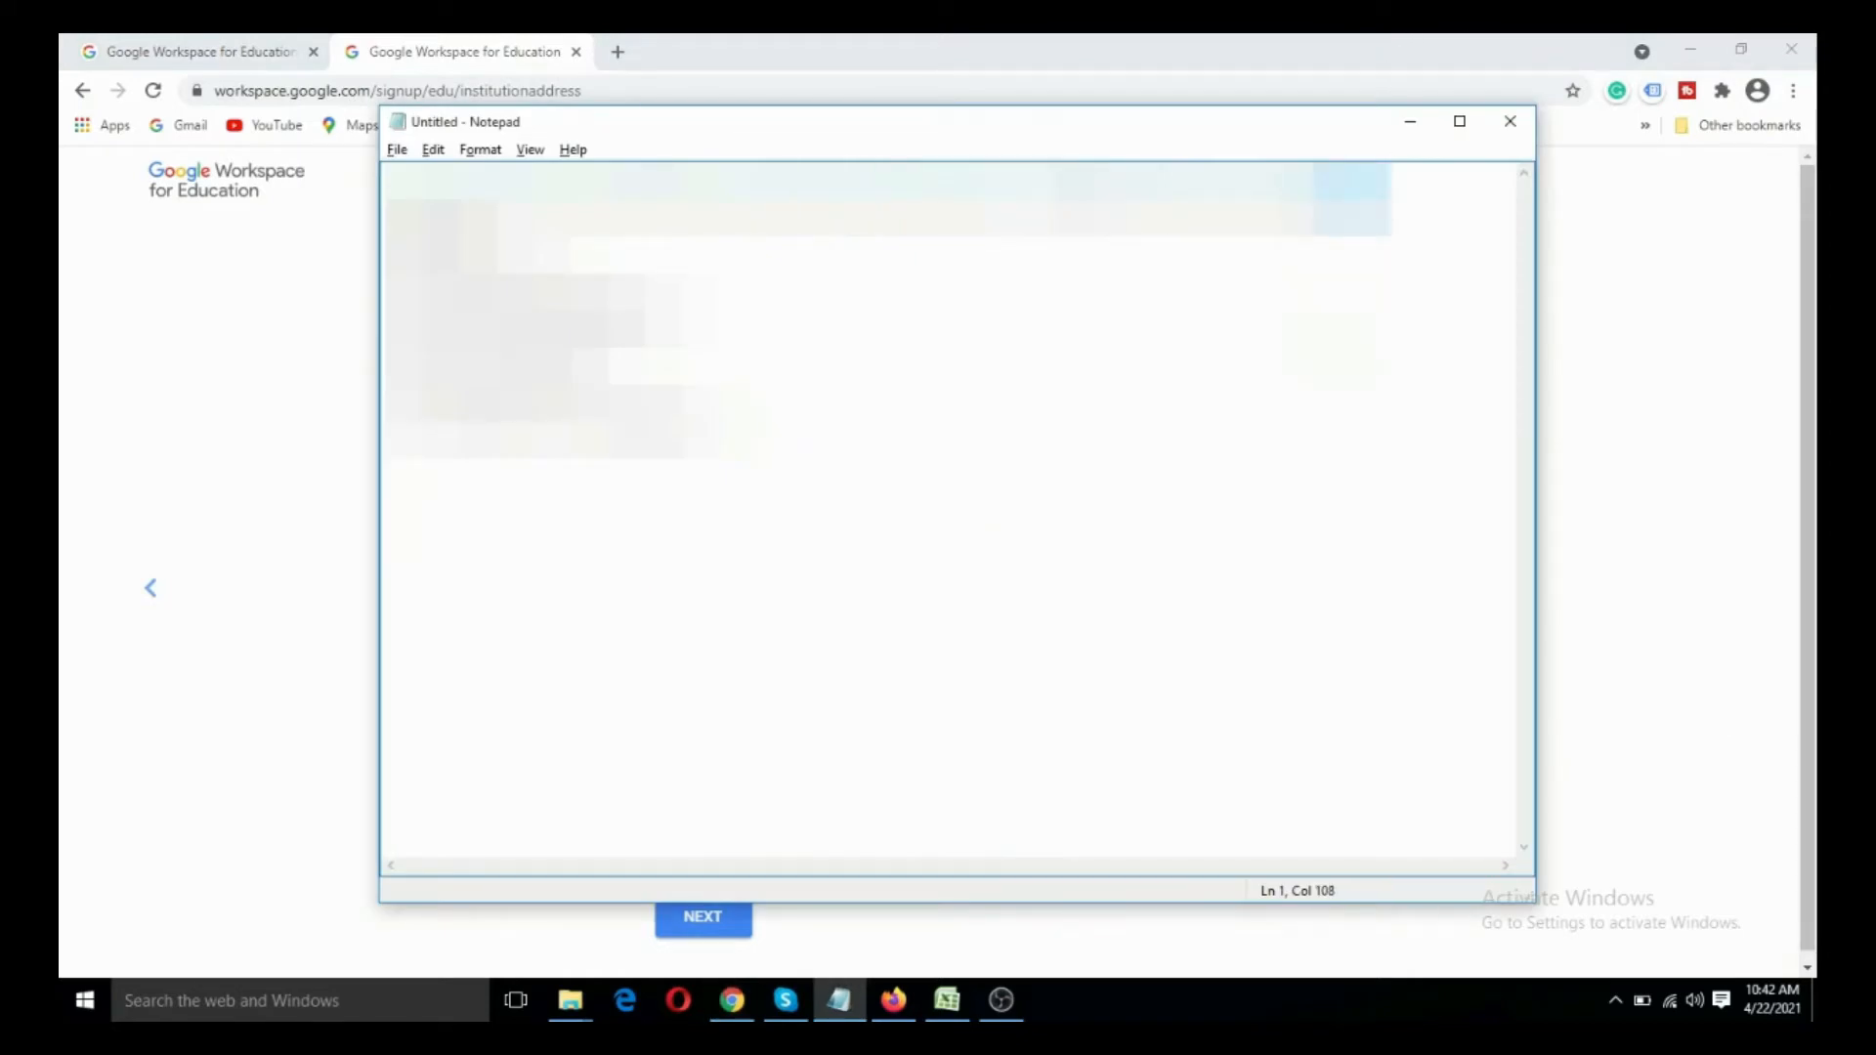
{"action": "key", "text": "alt+Tab"}
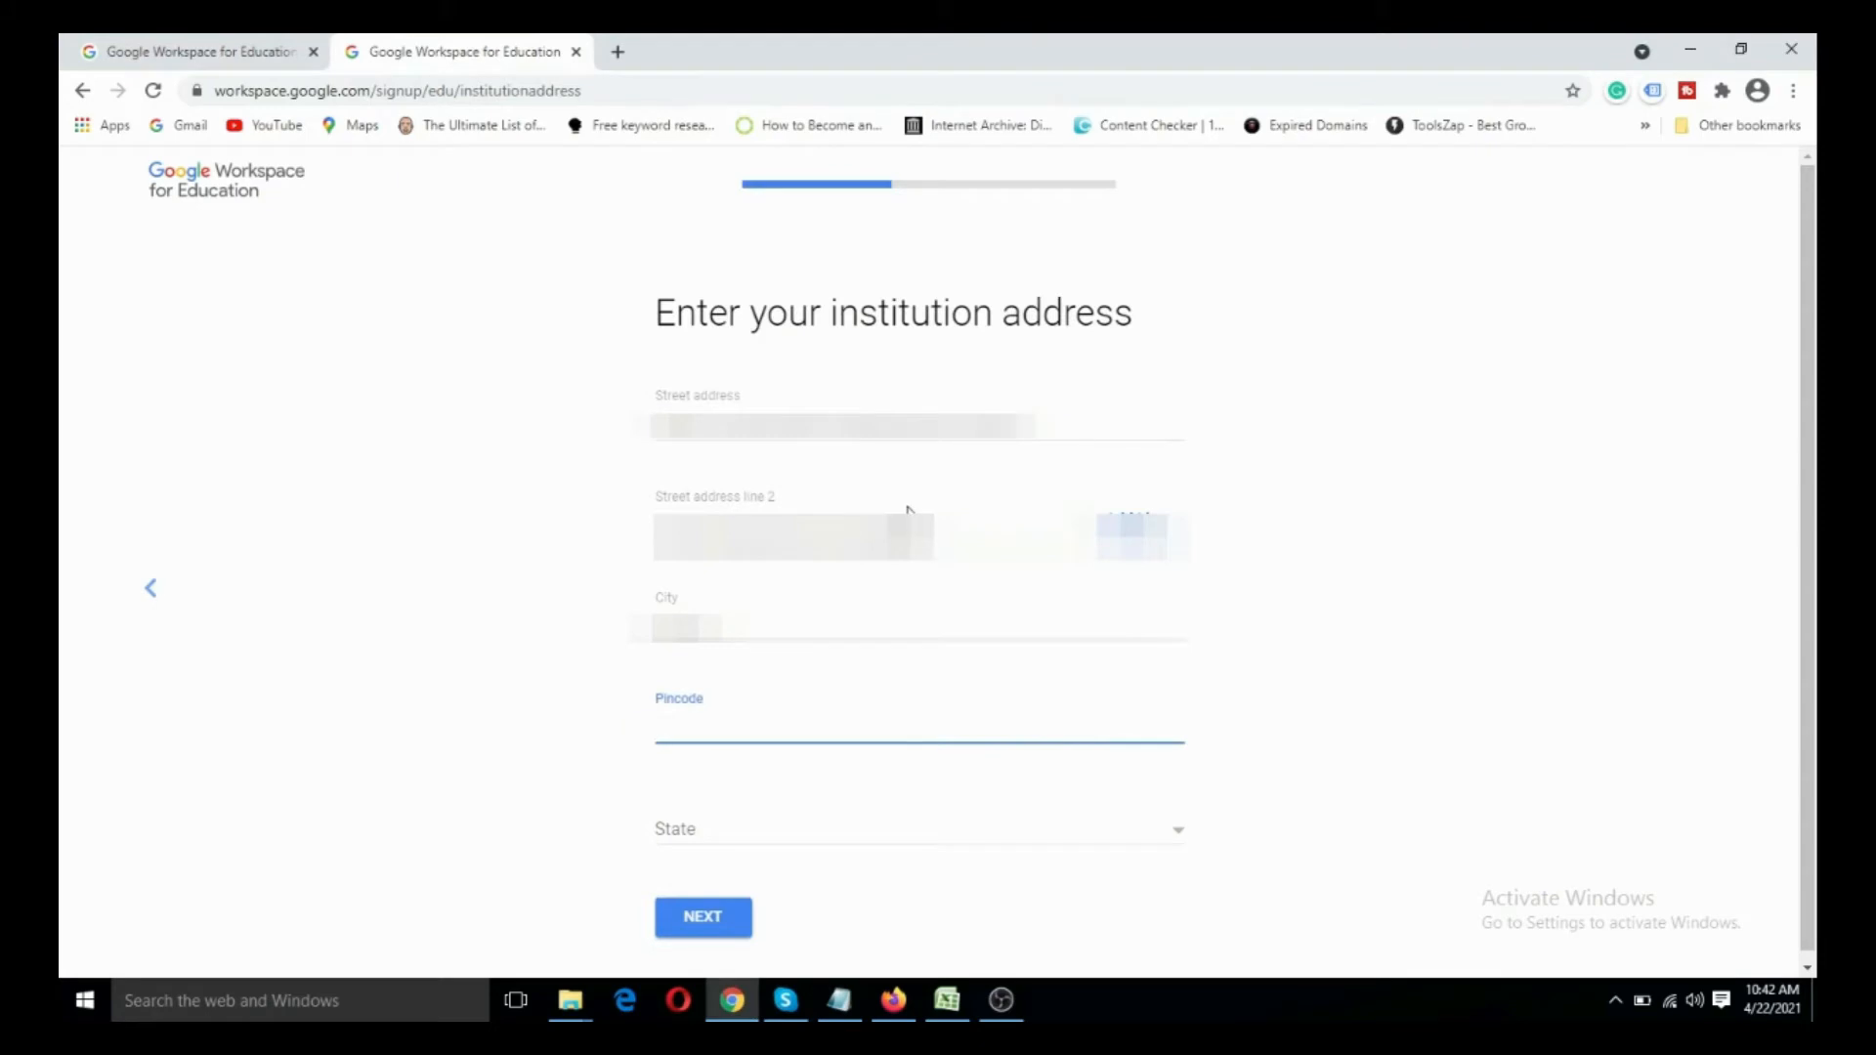
{"action": "key", "text": "ctrl+v"}
{"action": "left_click", "coordinate": [756, 810]}
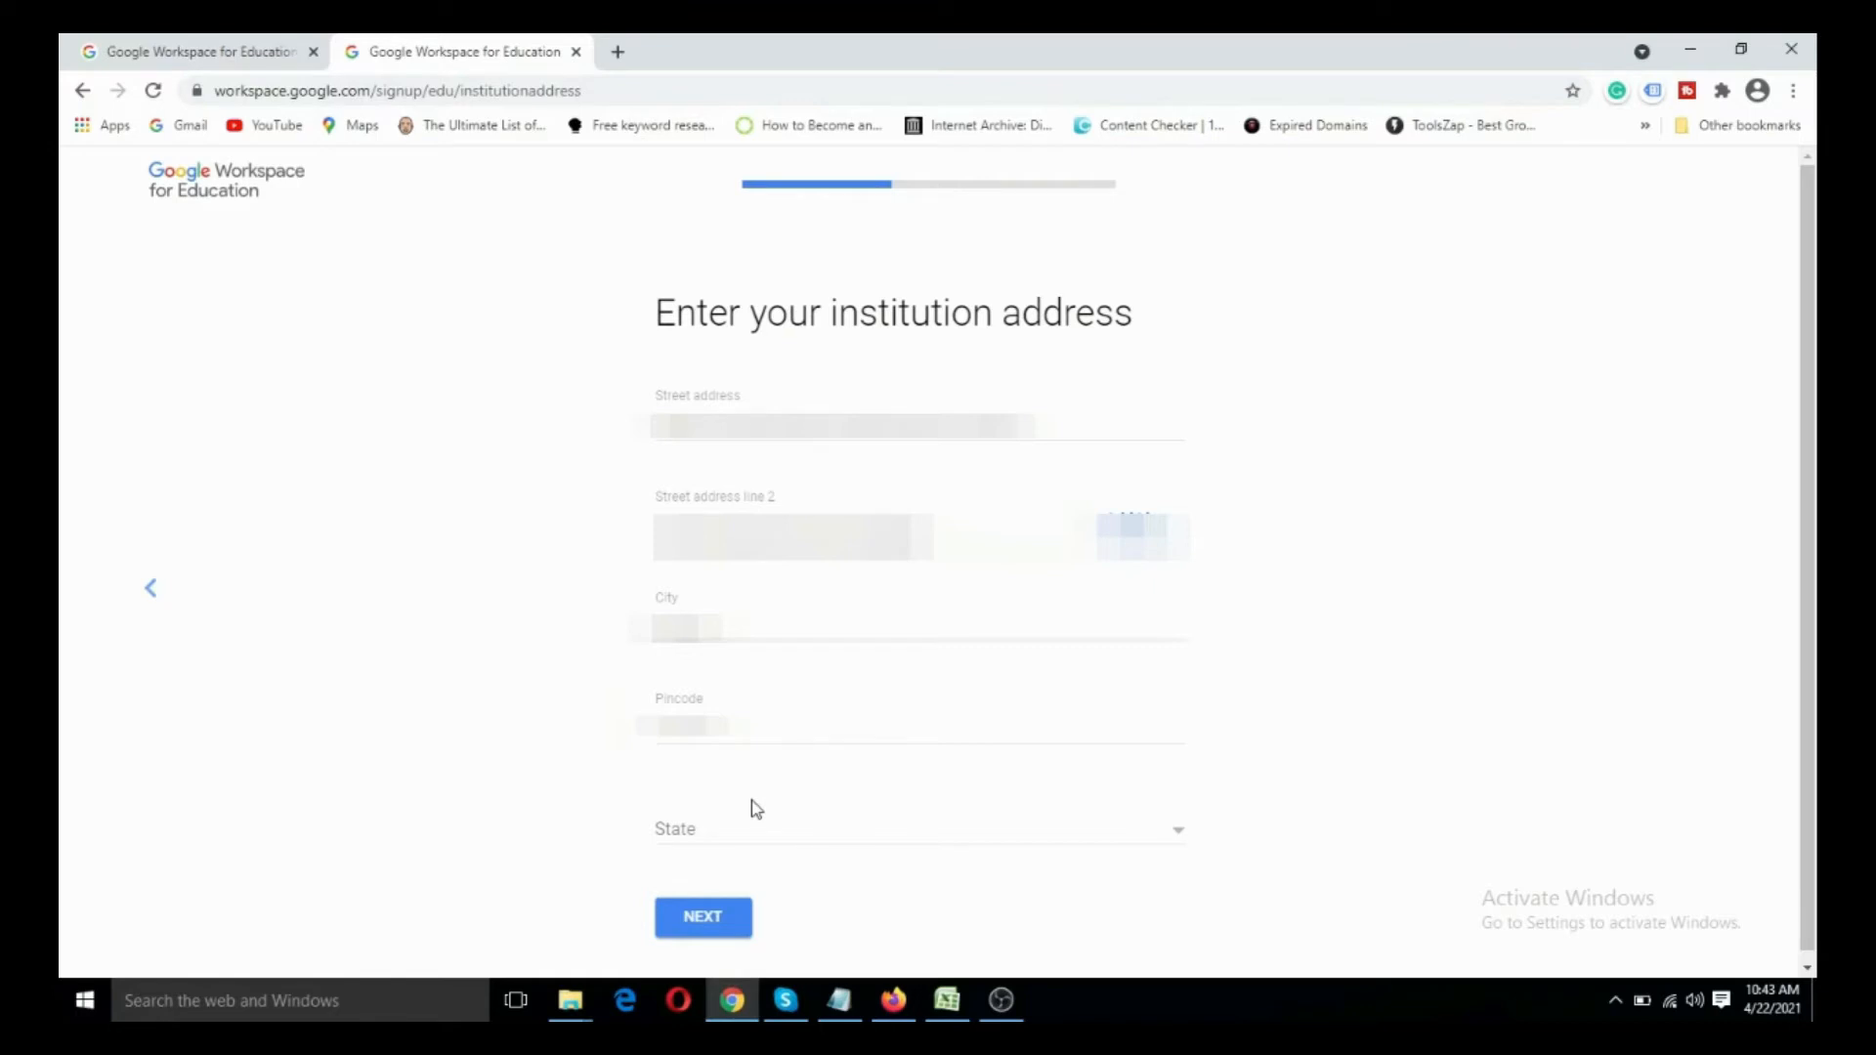
- Choose Uttar Pradesh as the institution's state and continue to the contact info page
{"action": "left_click", "coordinate": [1179, 835]}
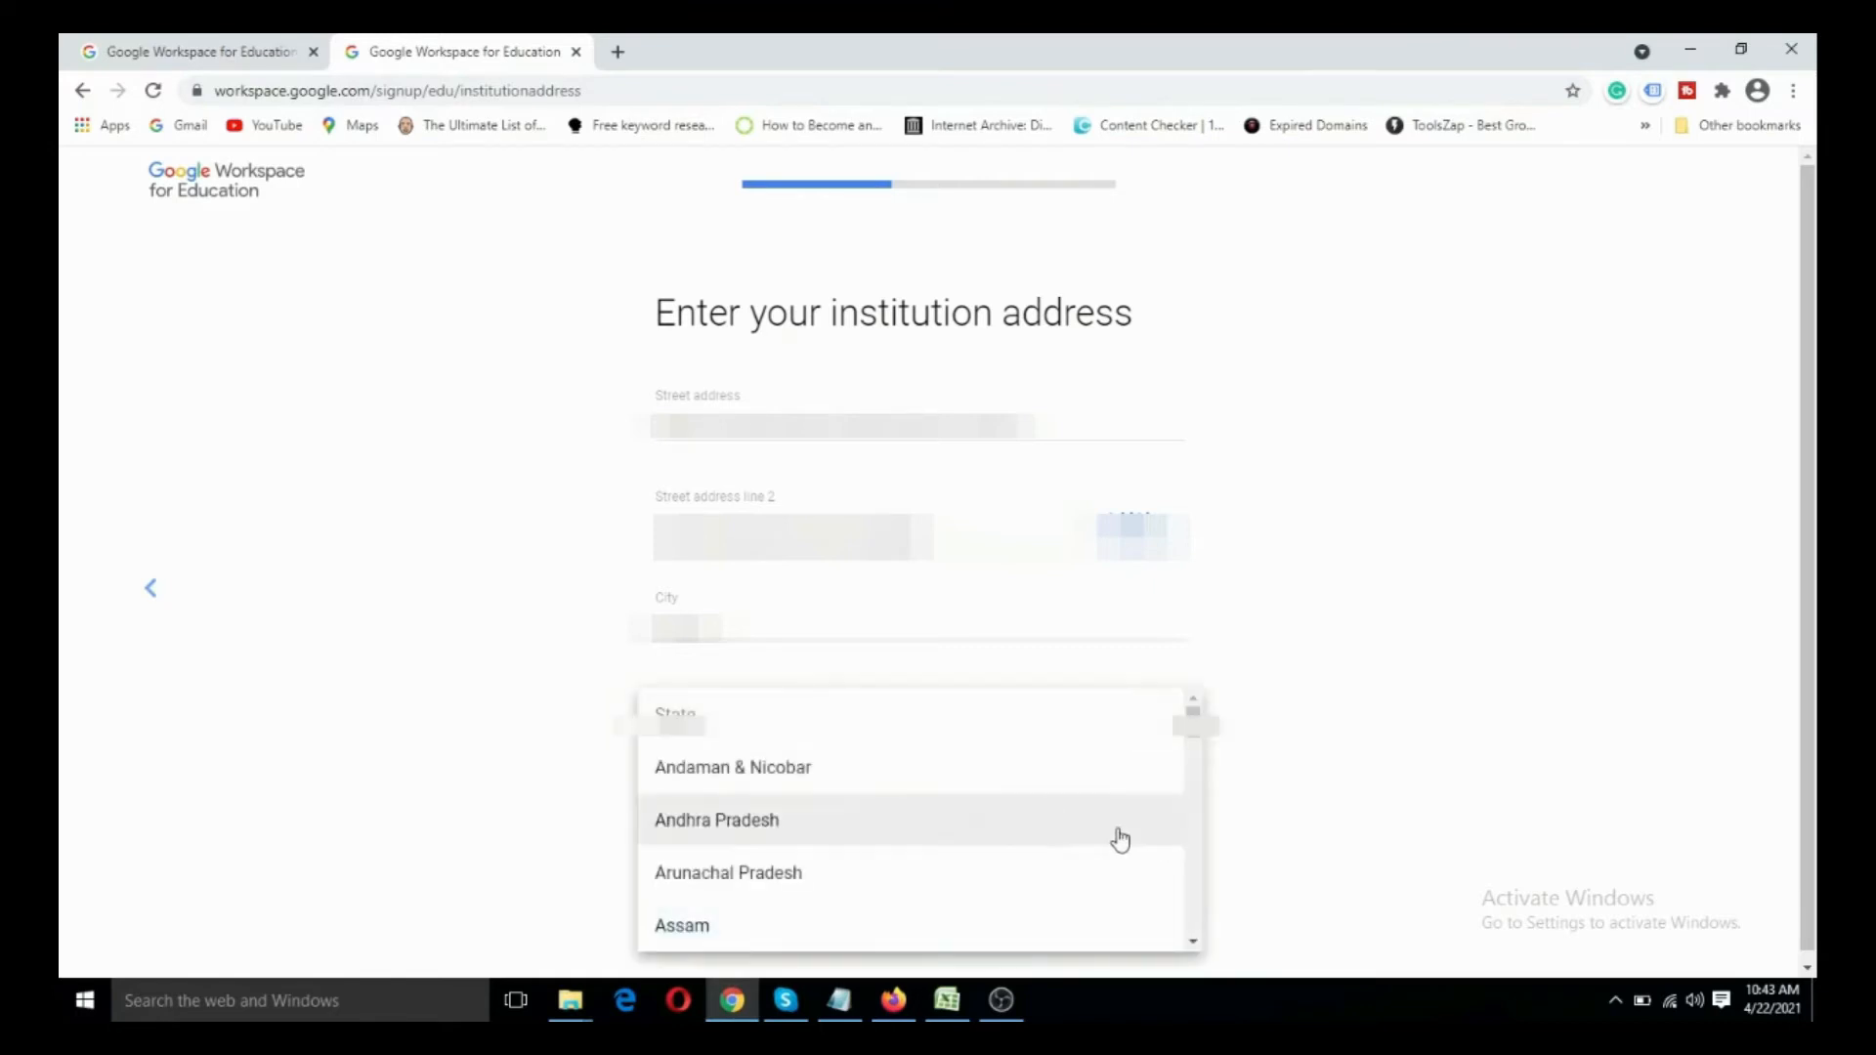
{"action": "scroll", "coordinate": [1022, 851], "scroll_direction": "down", "scroll_amount": 5}
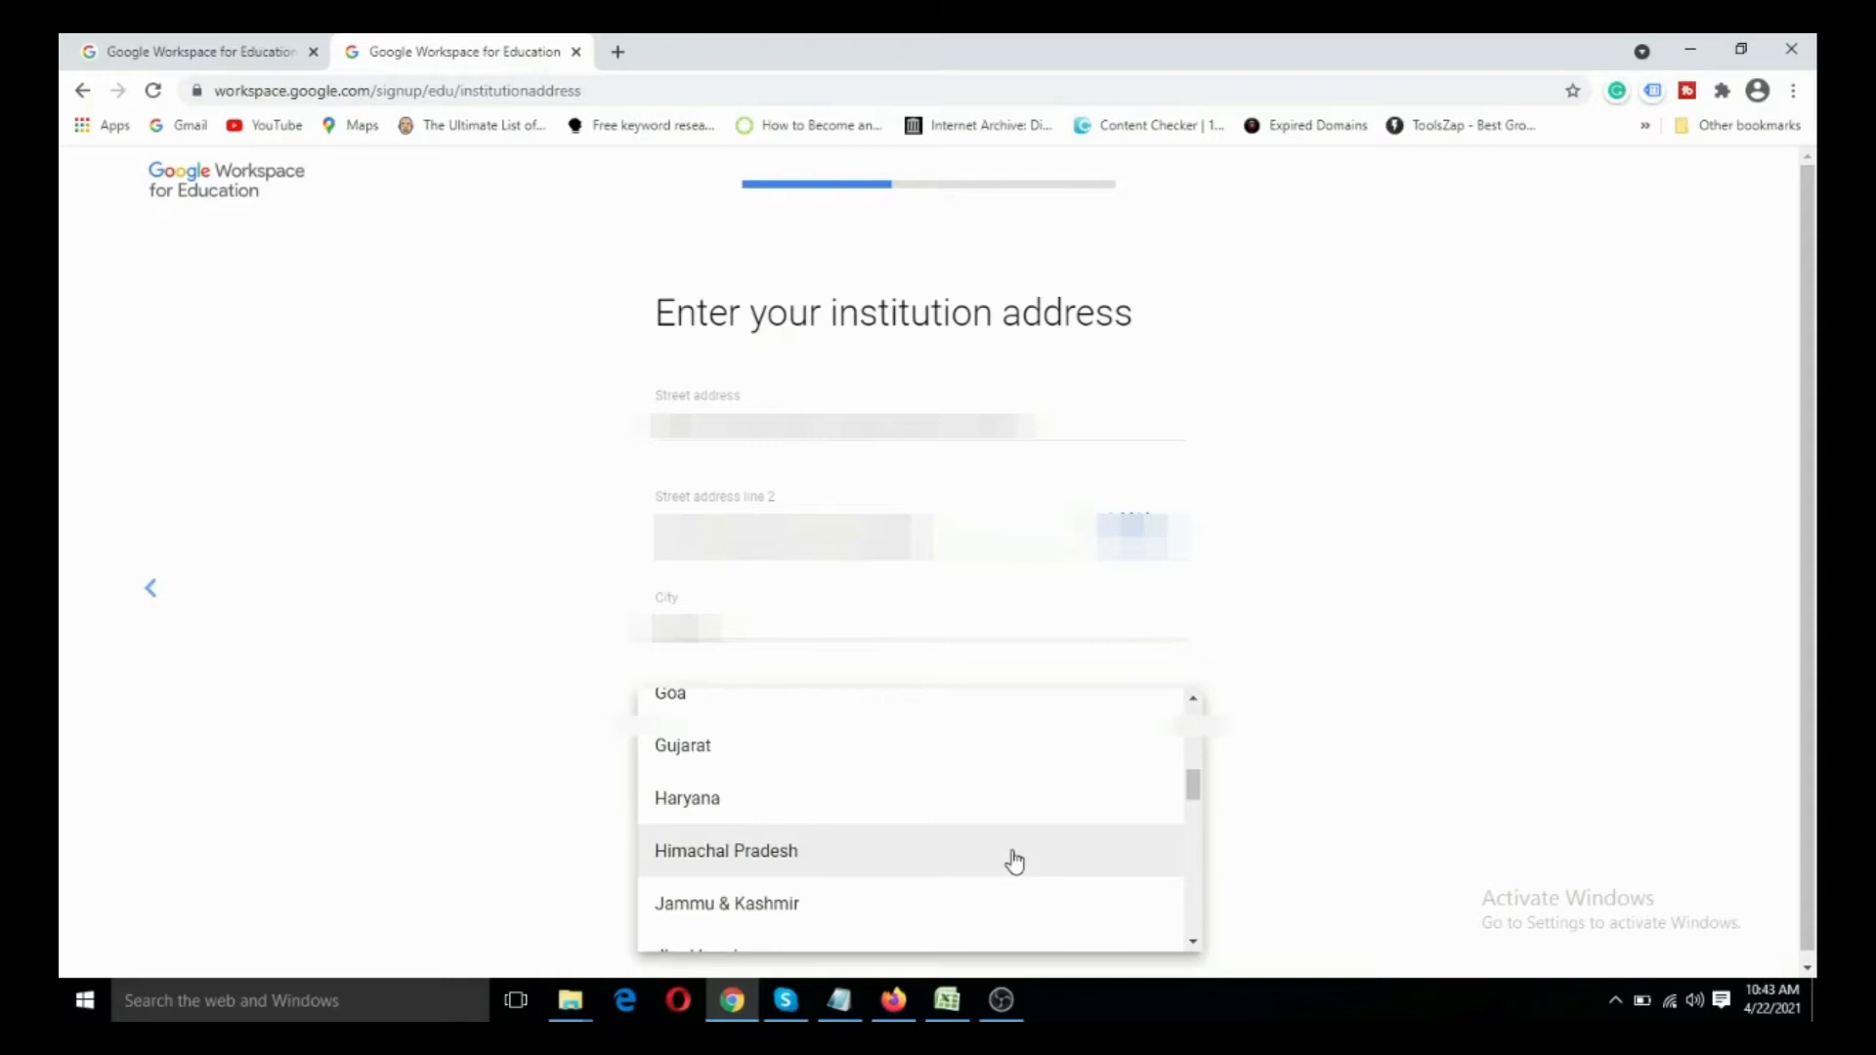
{"action": "scroll", "coordinate": [1017, 862], "scroll_direction": "down", "scroll_amount": 5}
{"action": "scroll", "coordinate": [1011, 862], "scroll_direction": "down", "scroll_amount": 6}
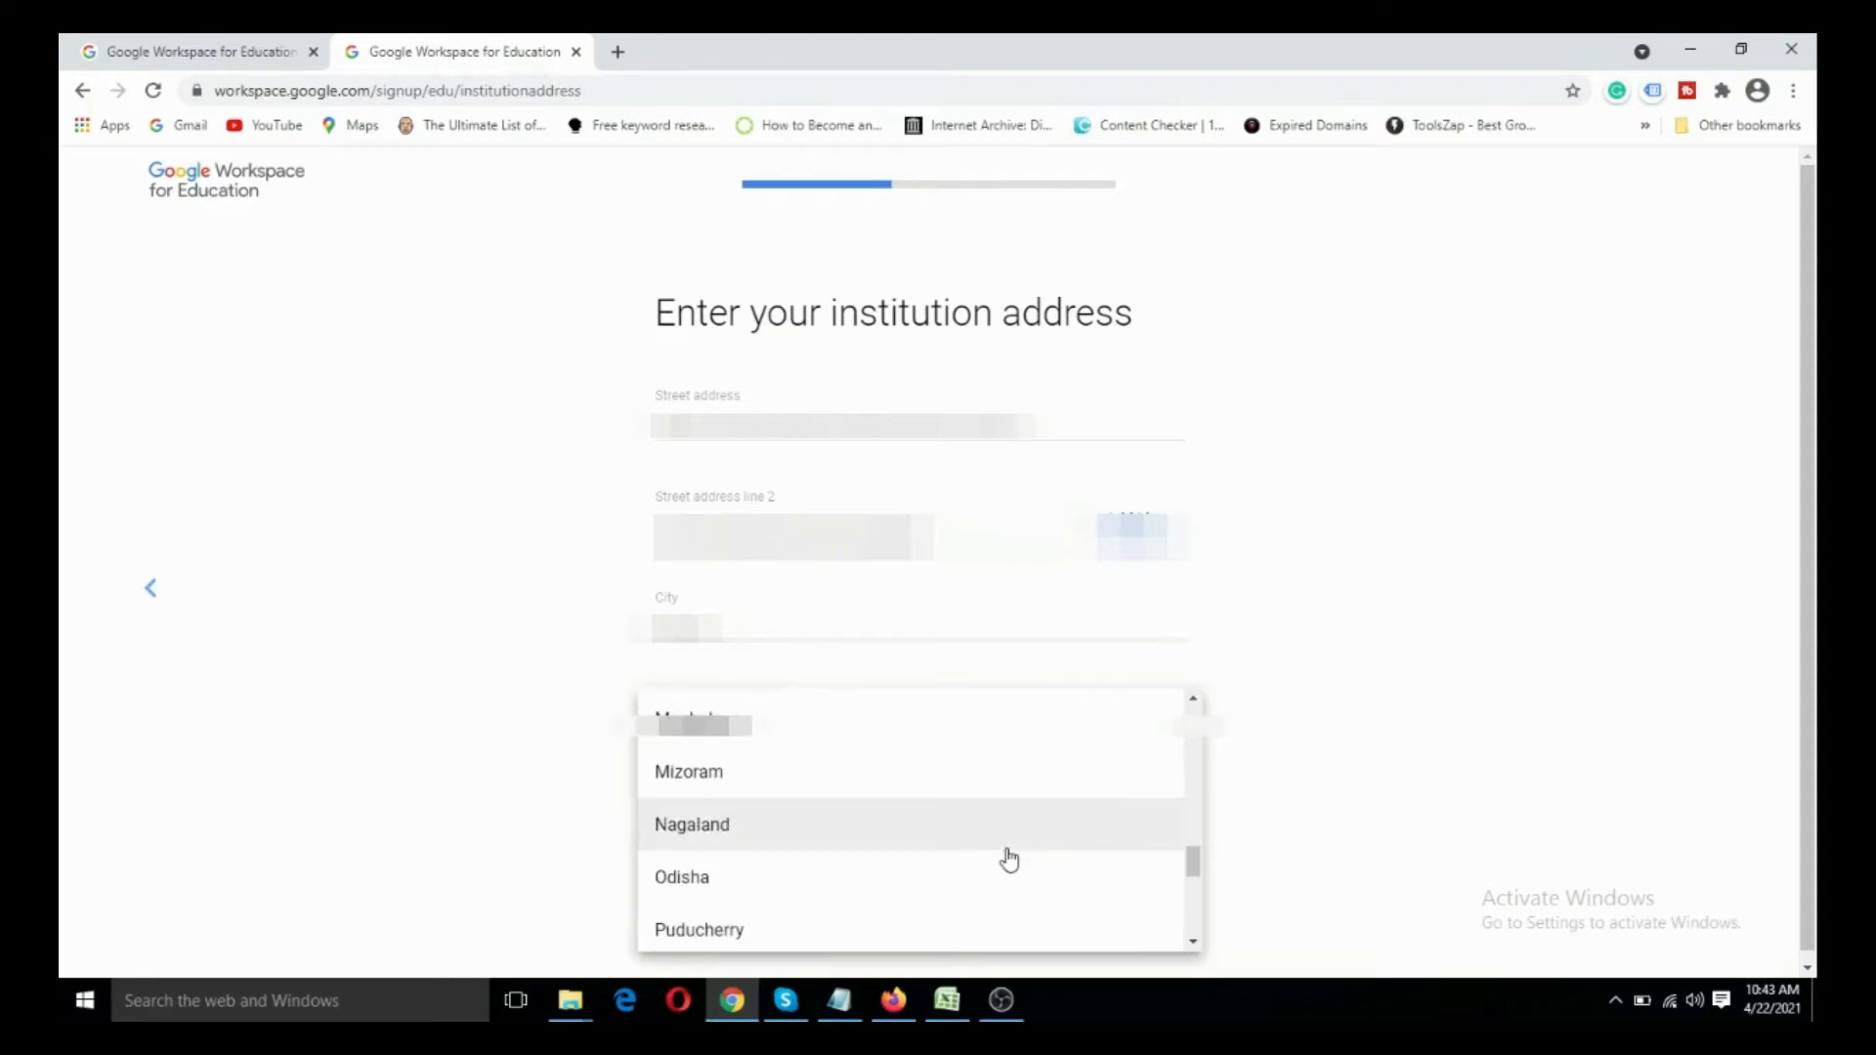
{"action": "left_click", "coordinate": [909, 833]}
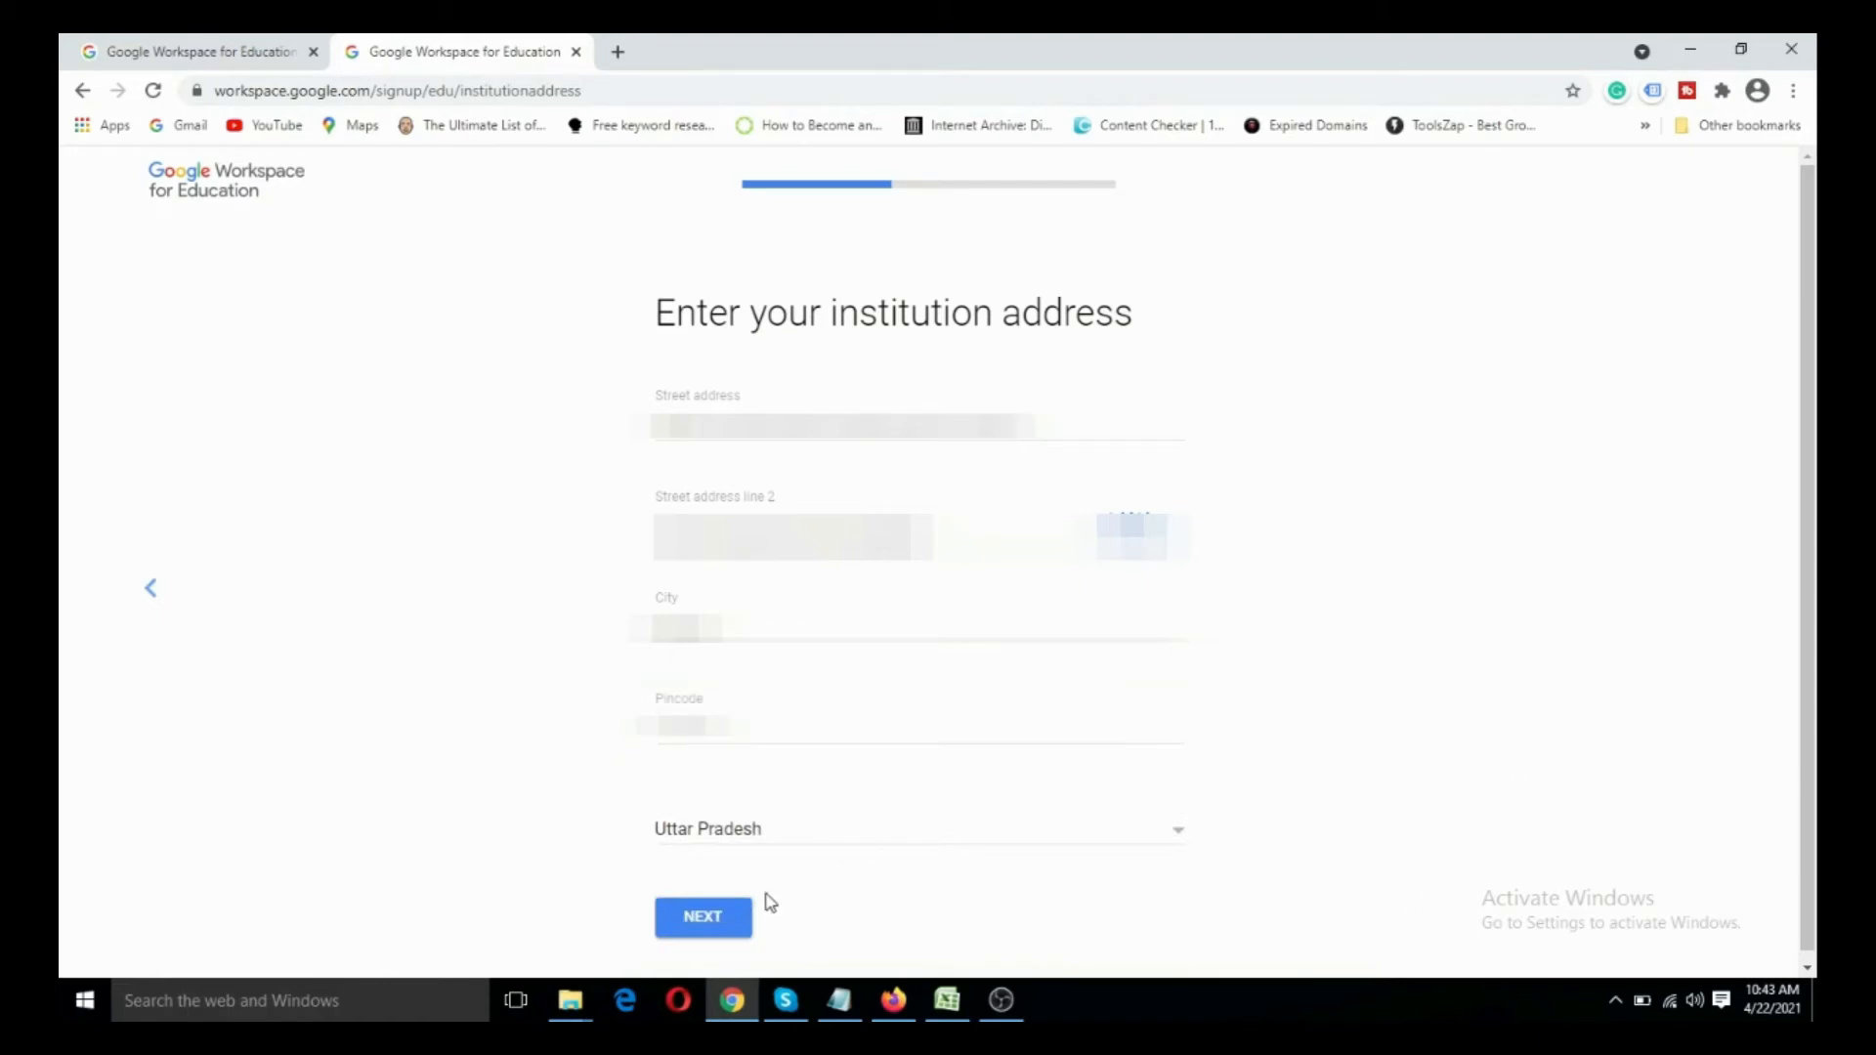
{"action": "left_click", "coordinate": [718, 920]}
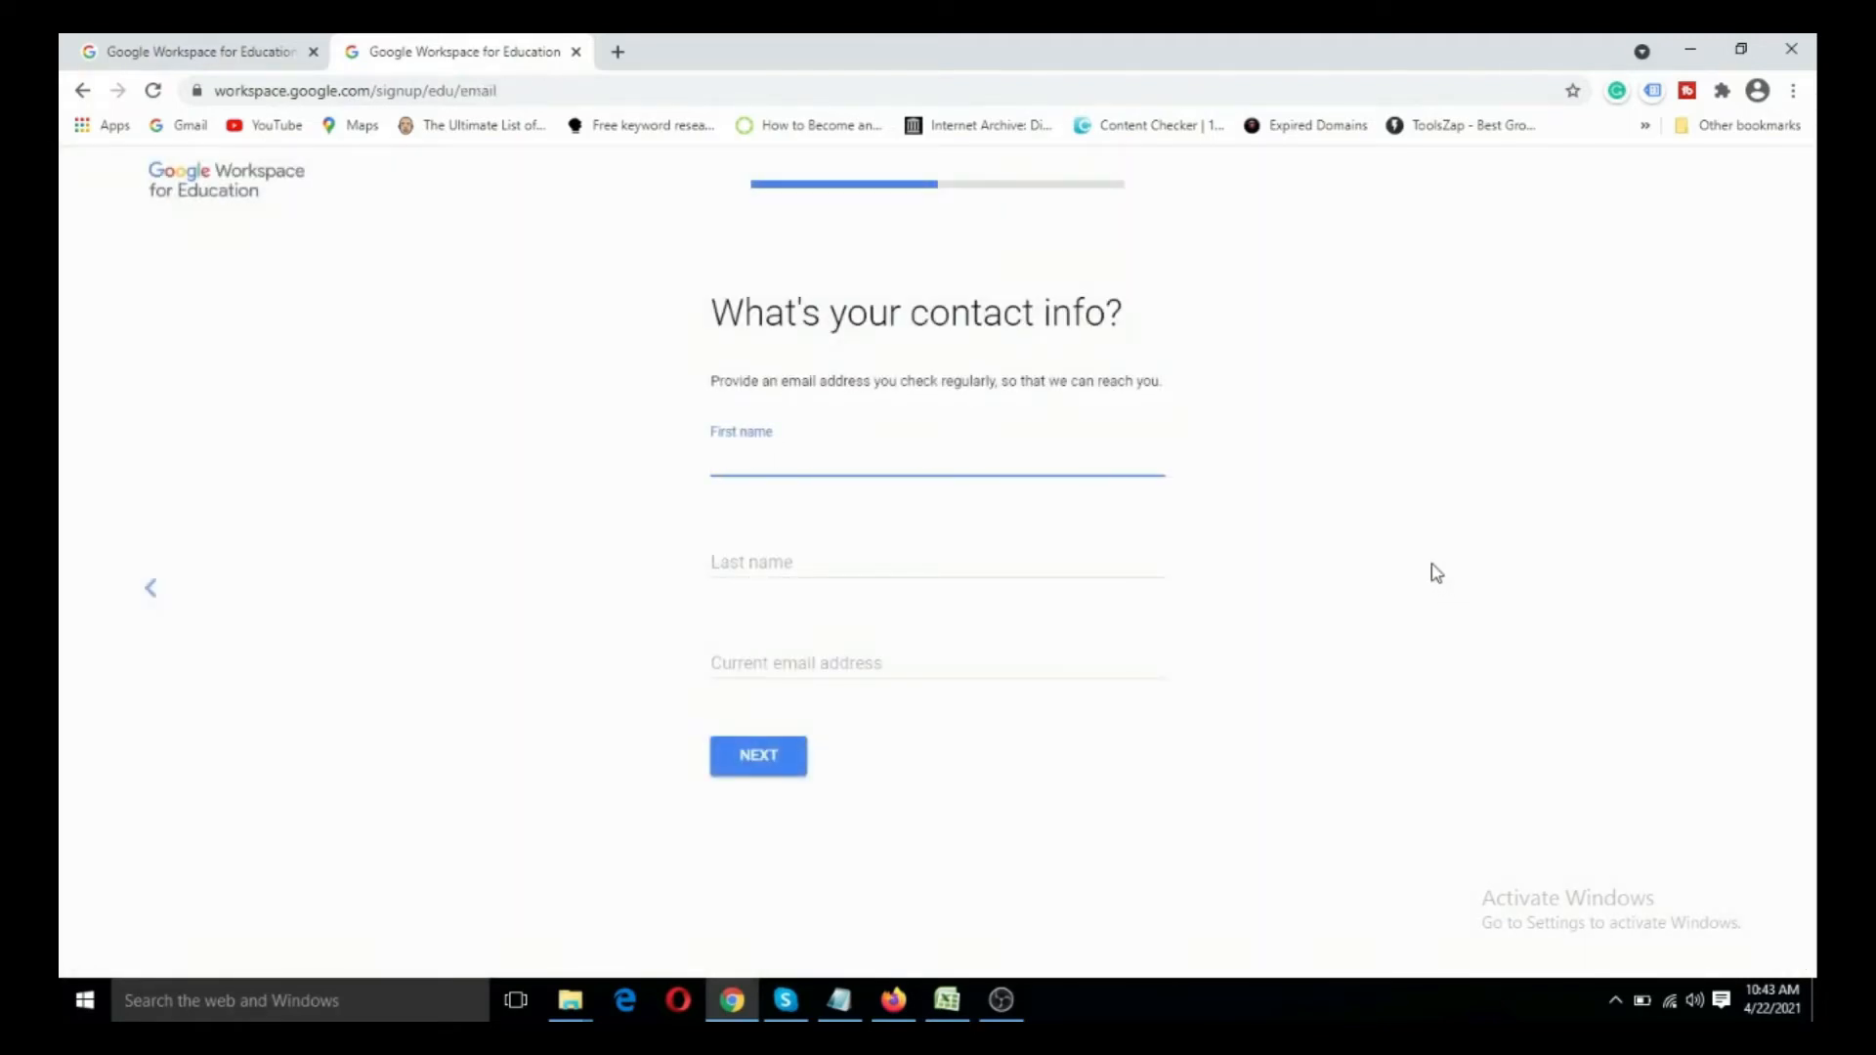
- Enter the contact's first name and last name in the contact info form
{"action": "type", "text": "****"}
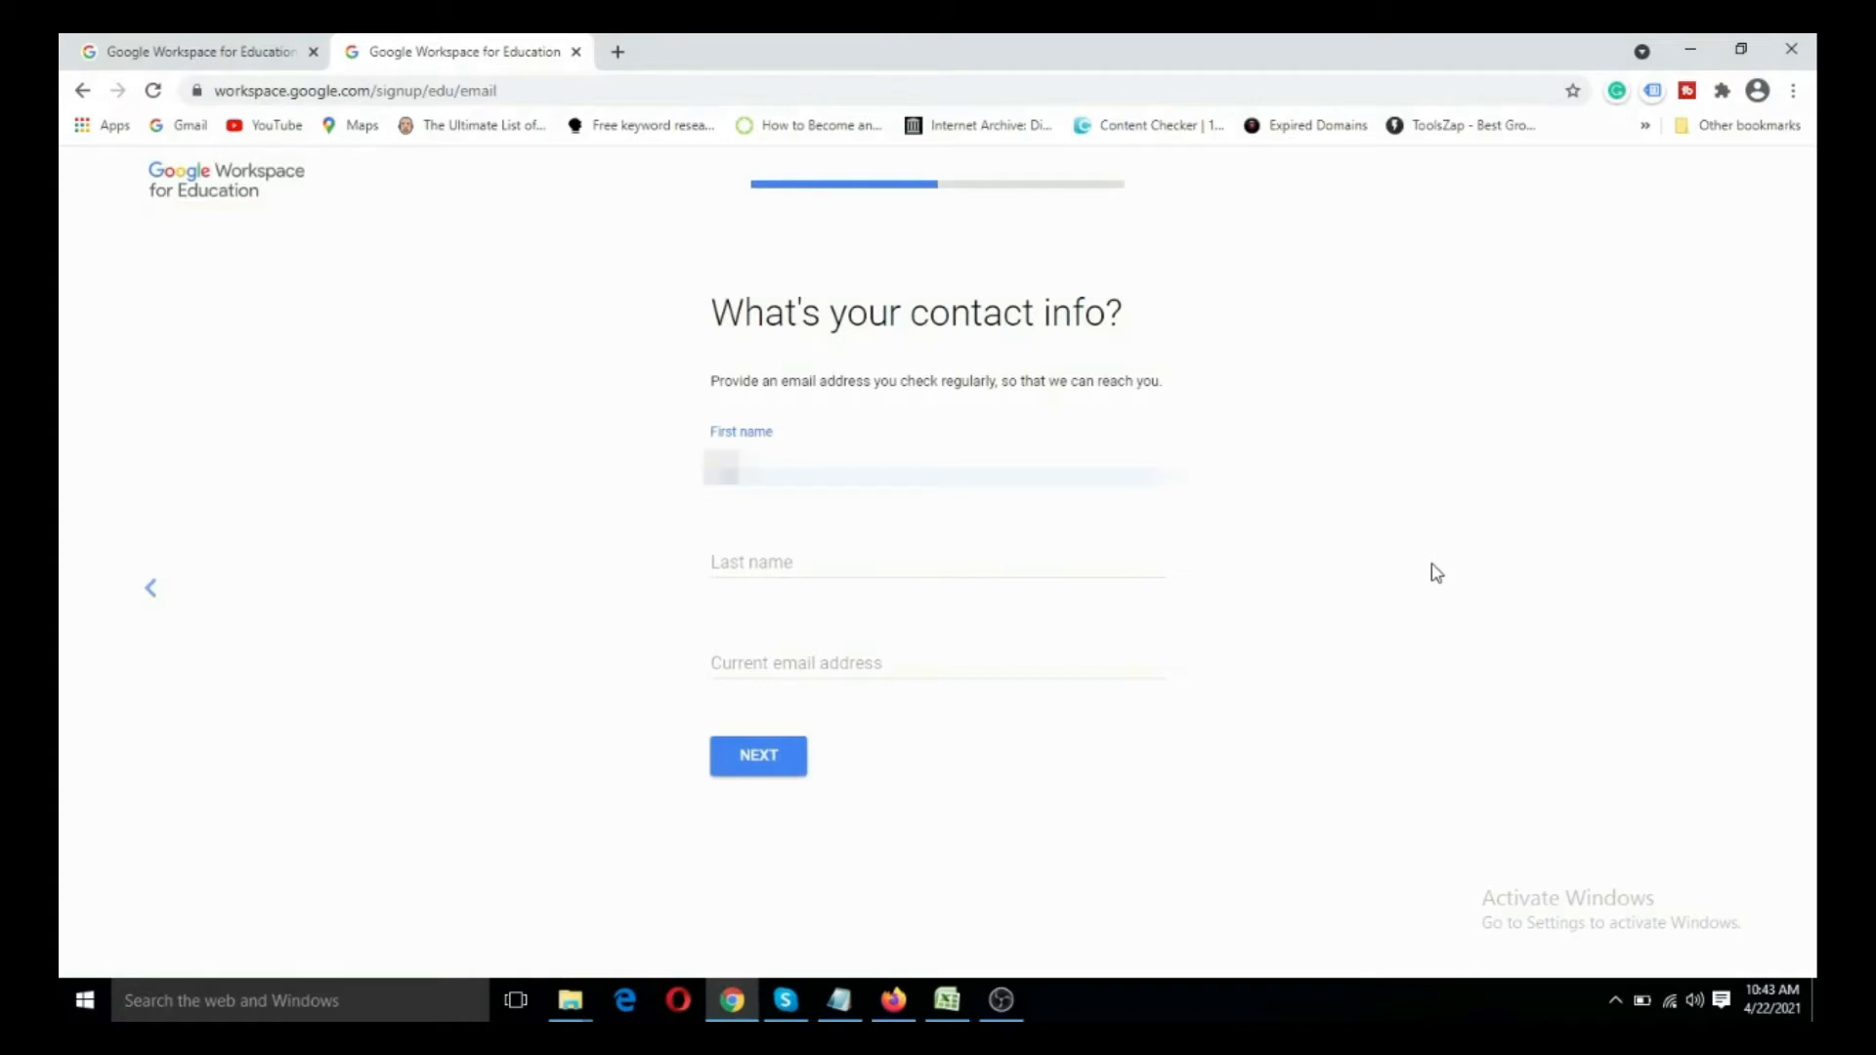
{"action": "key", "text": "Tab"}
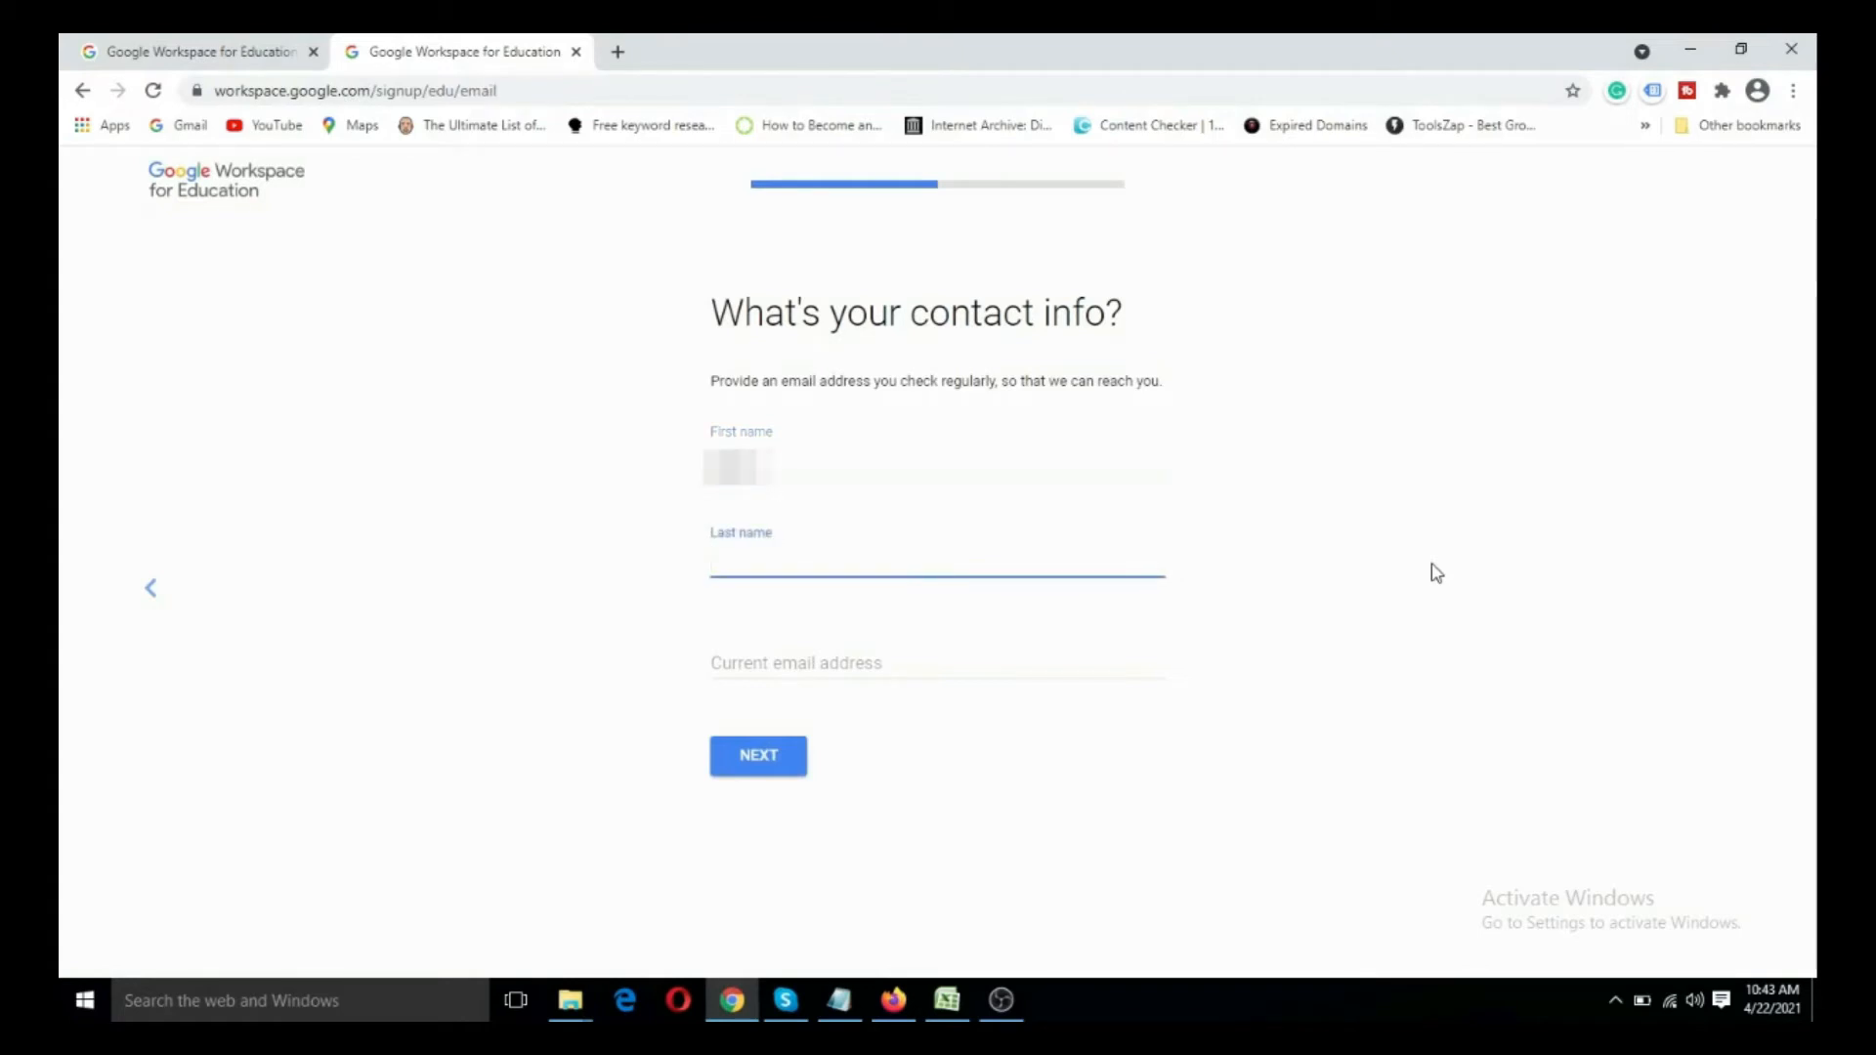
{"action": "key", "text": "Tab"}
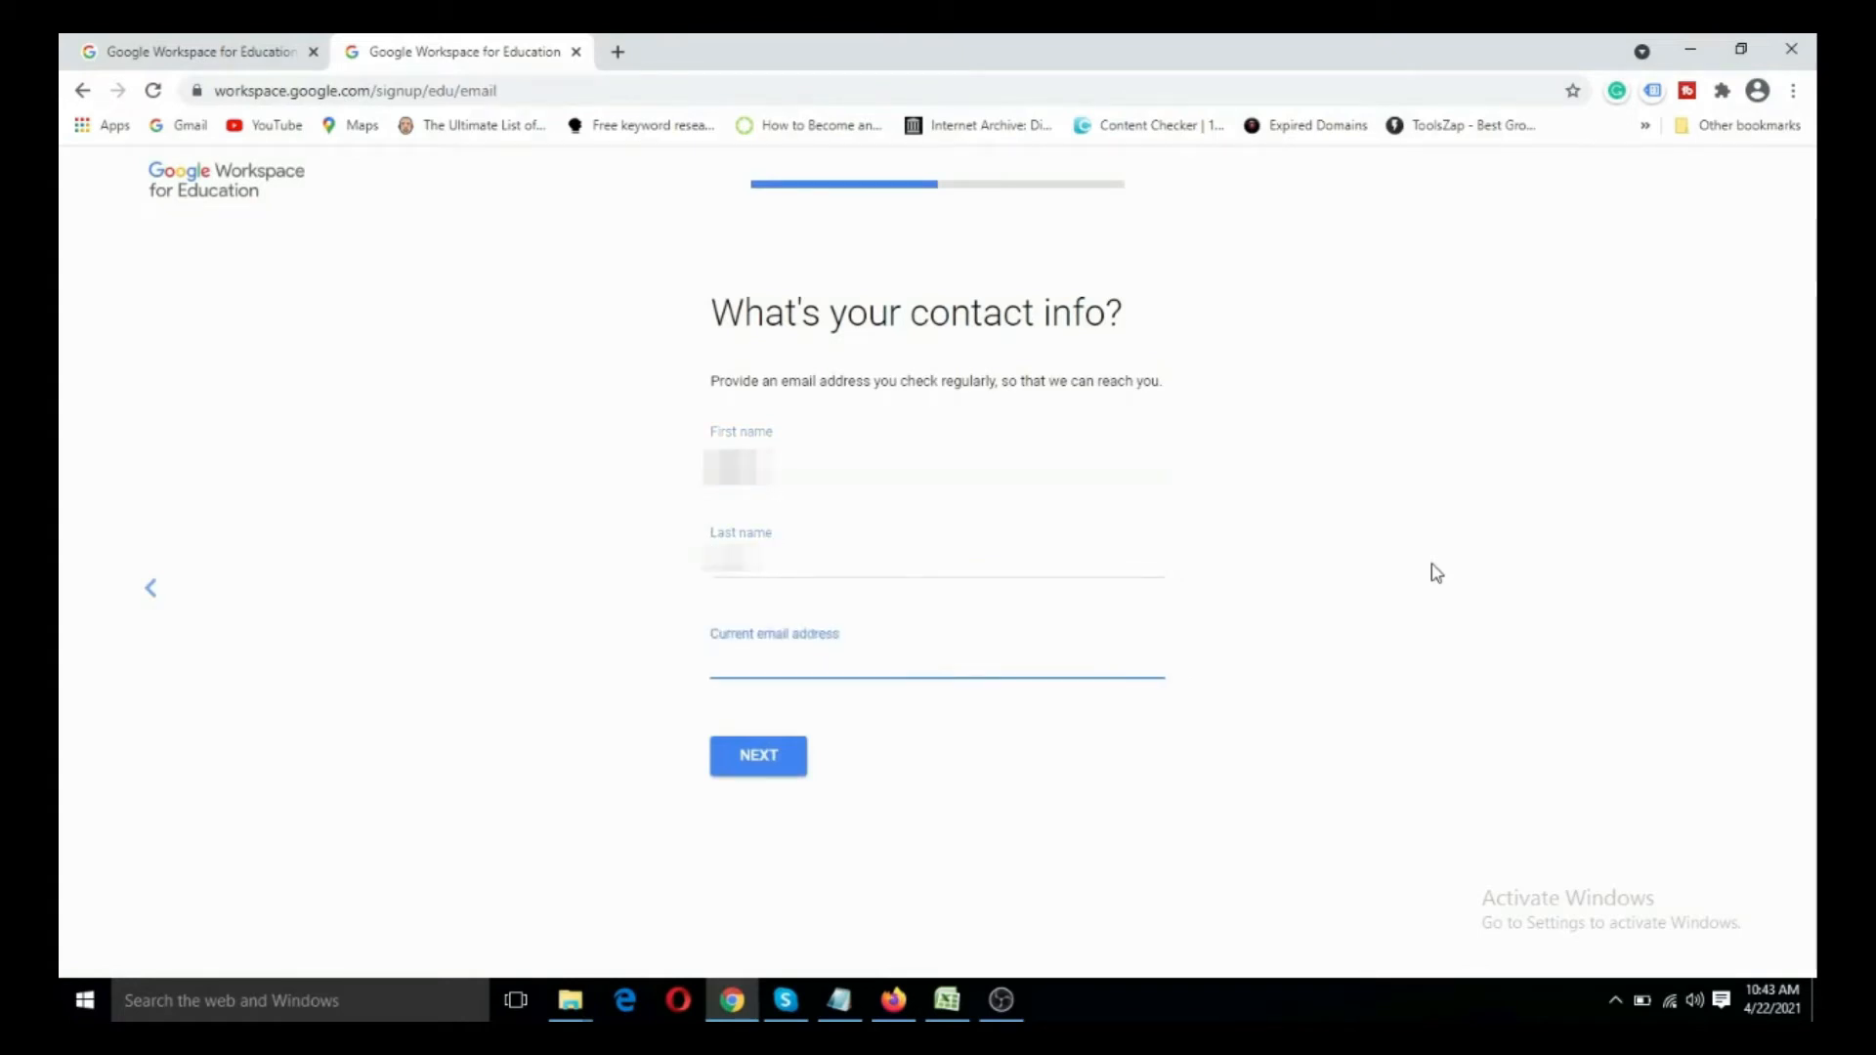
- Copy the contact's e-mail from the Notepad notes into the current email address field and continue
{"action": "left_click", "coordinate": [833, 1017]}
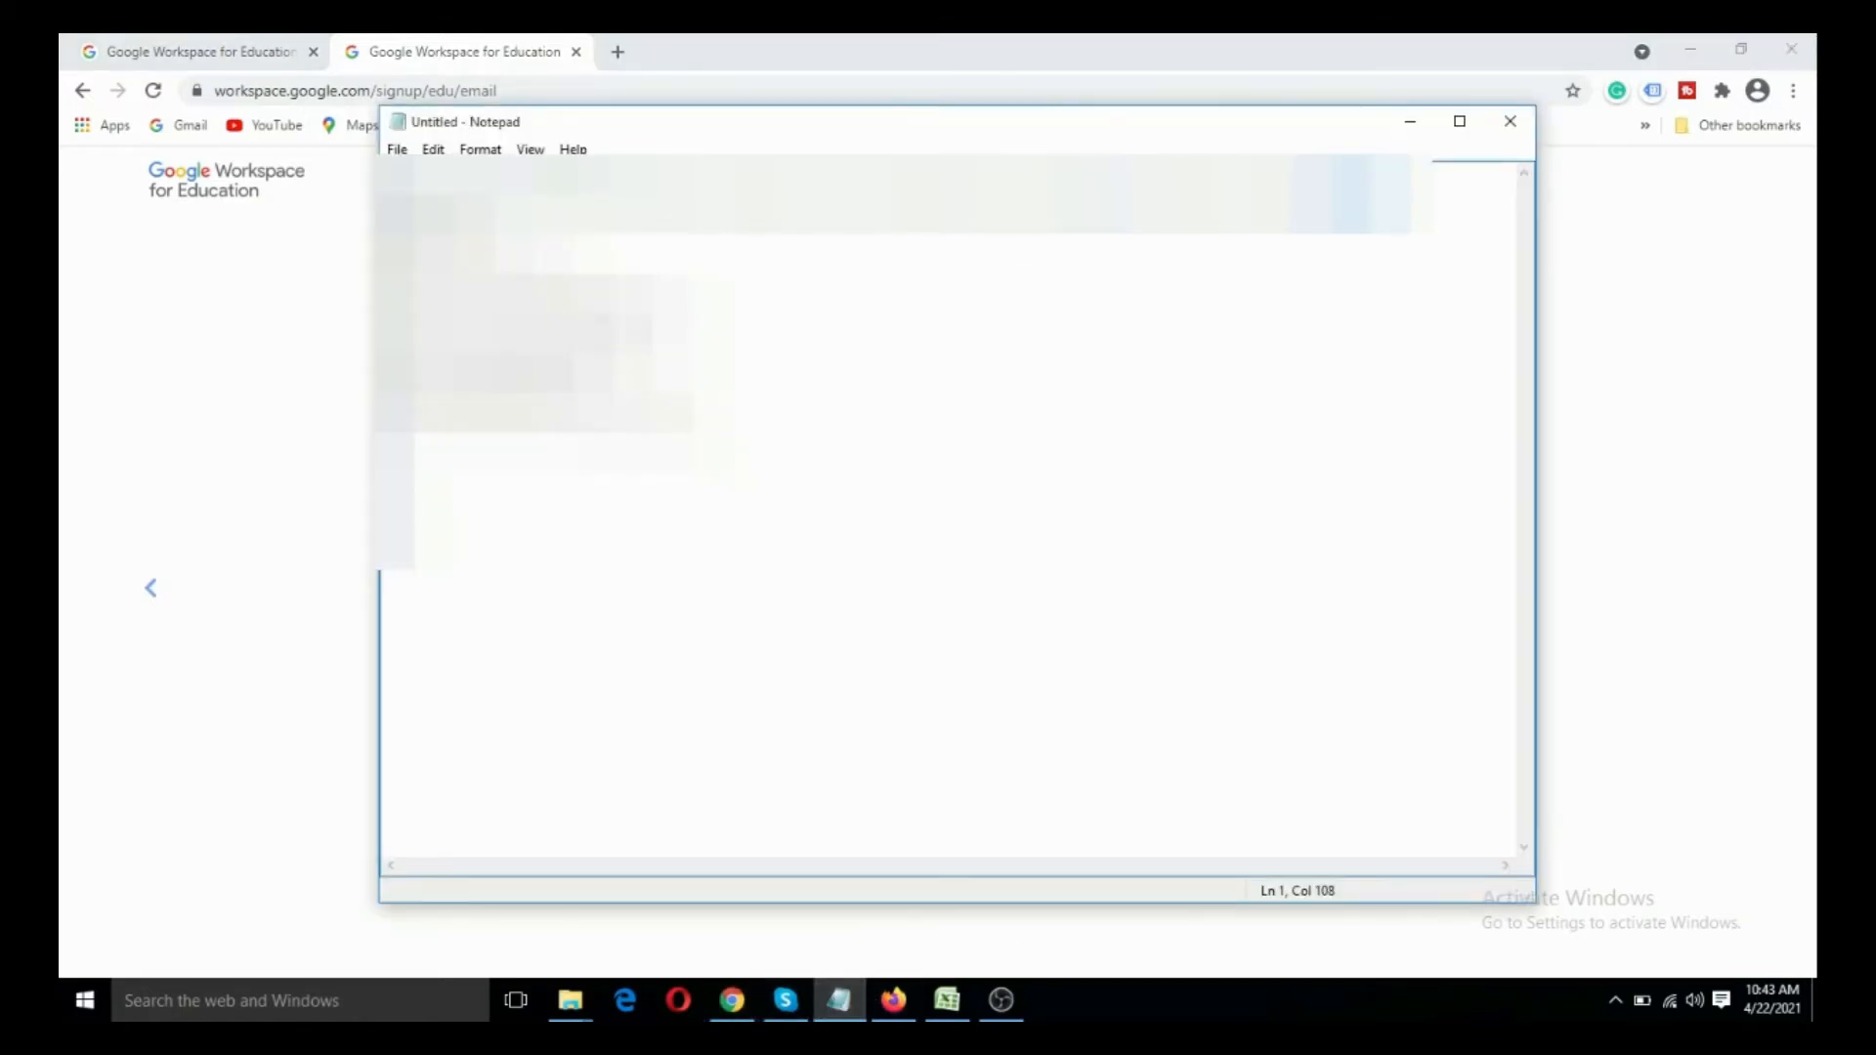
{"action": "left_click_drag", "start_coordinate": [684, 314], "coordinate": [395, 315]}
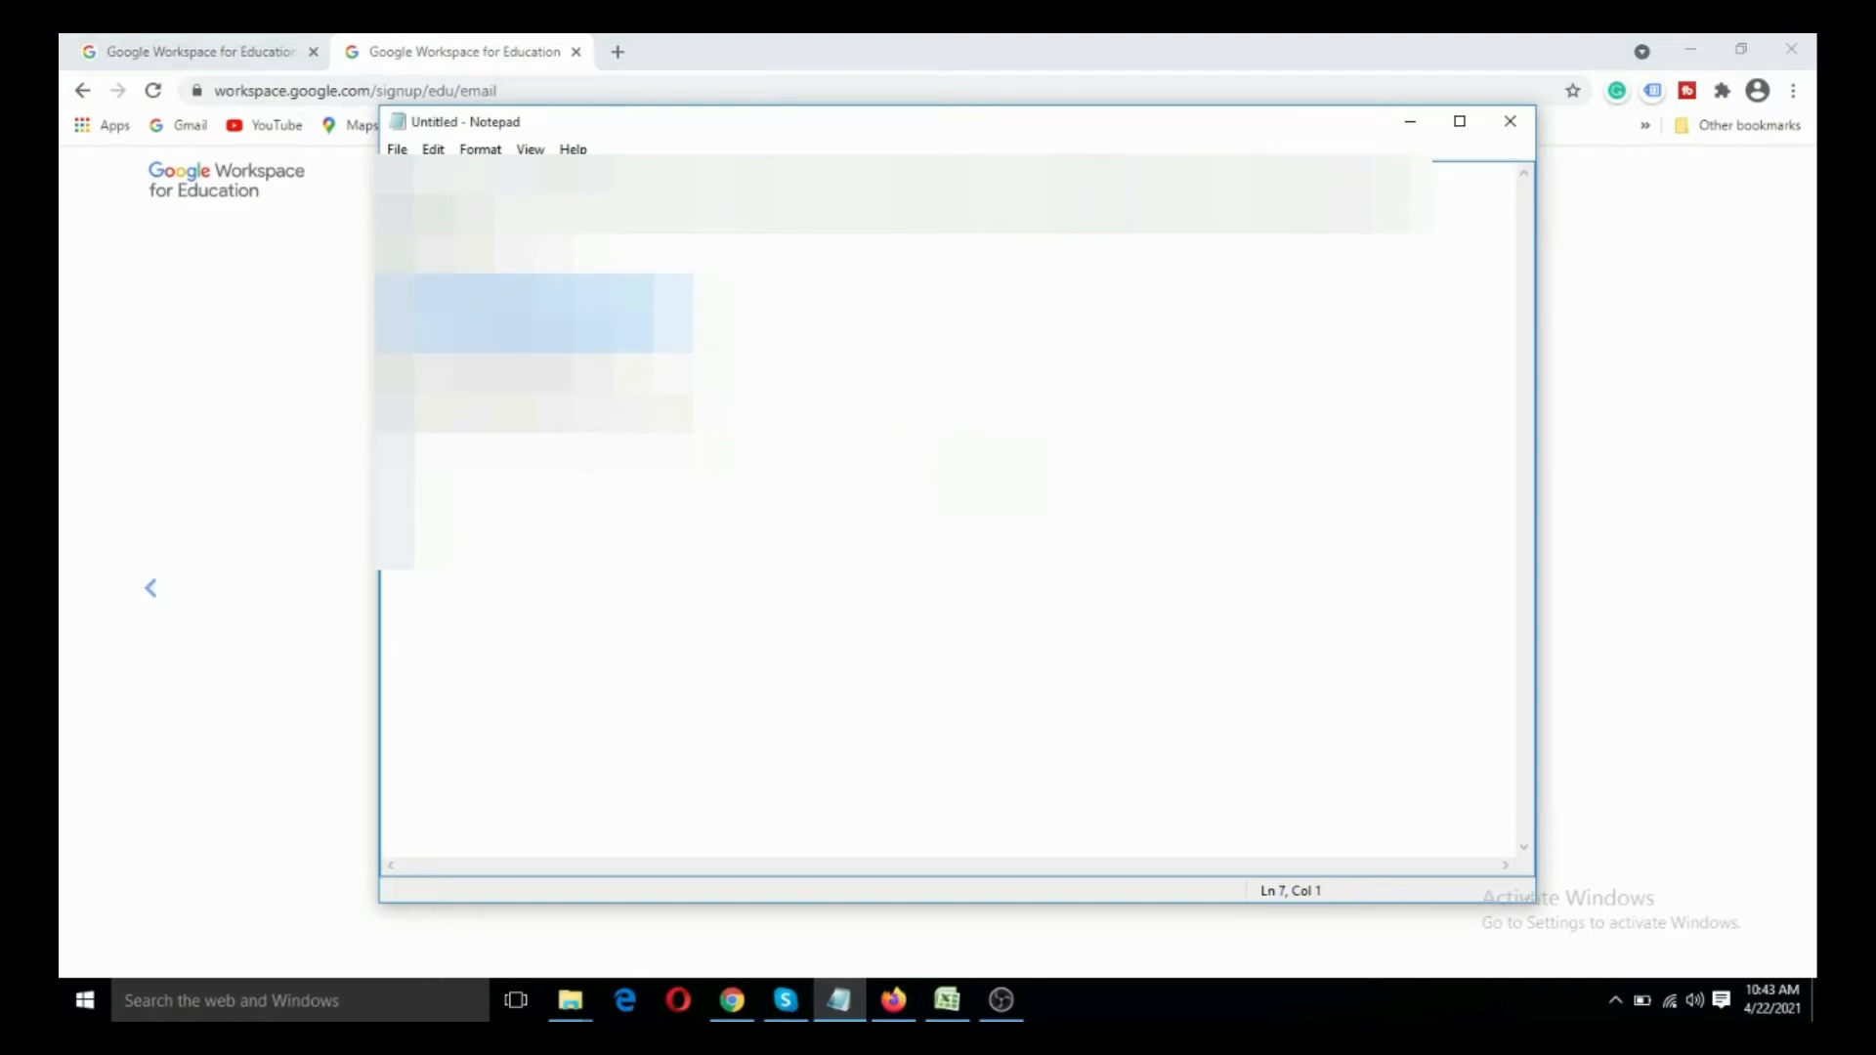
{"action": "key", "text": "alt+Tab"}
{"action": "key", "text": "ctrl+v"}
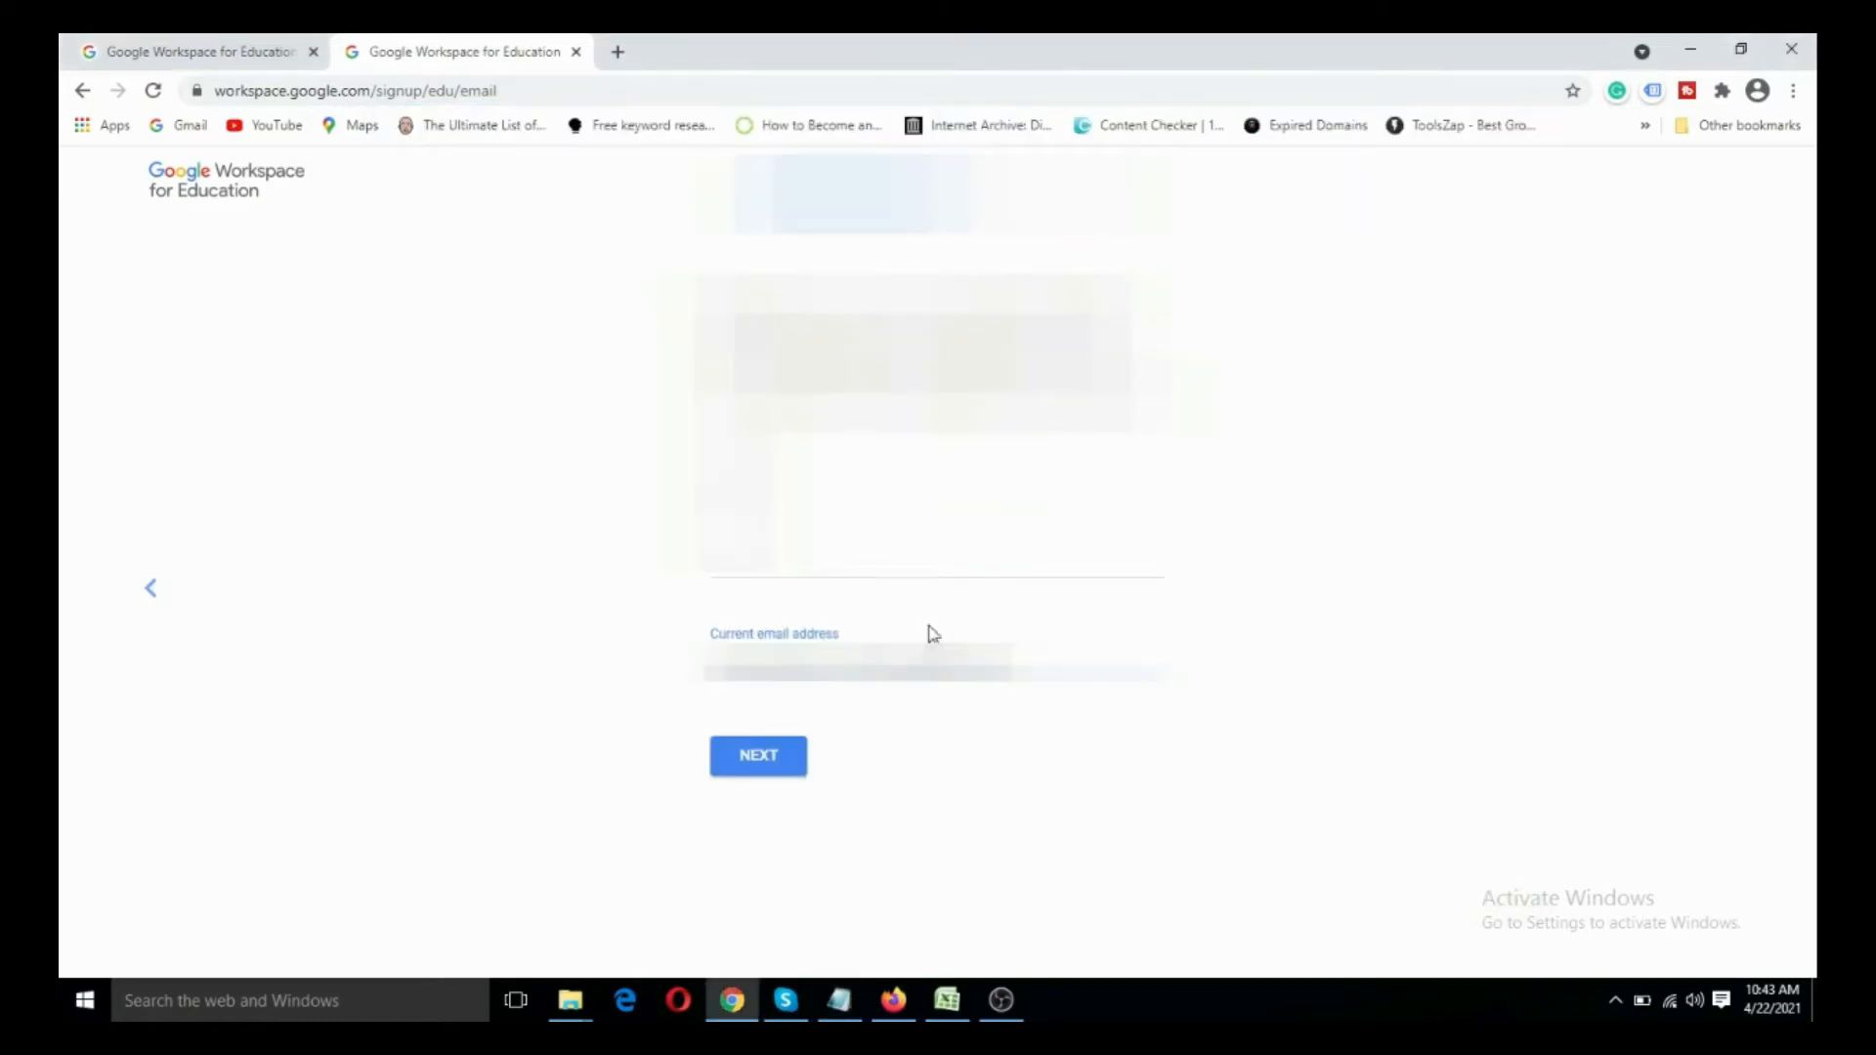
{"action": "left_click", "coordinate": [764, 765]}
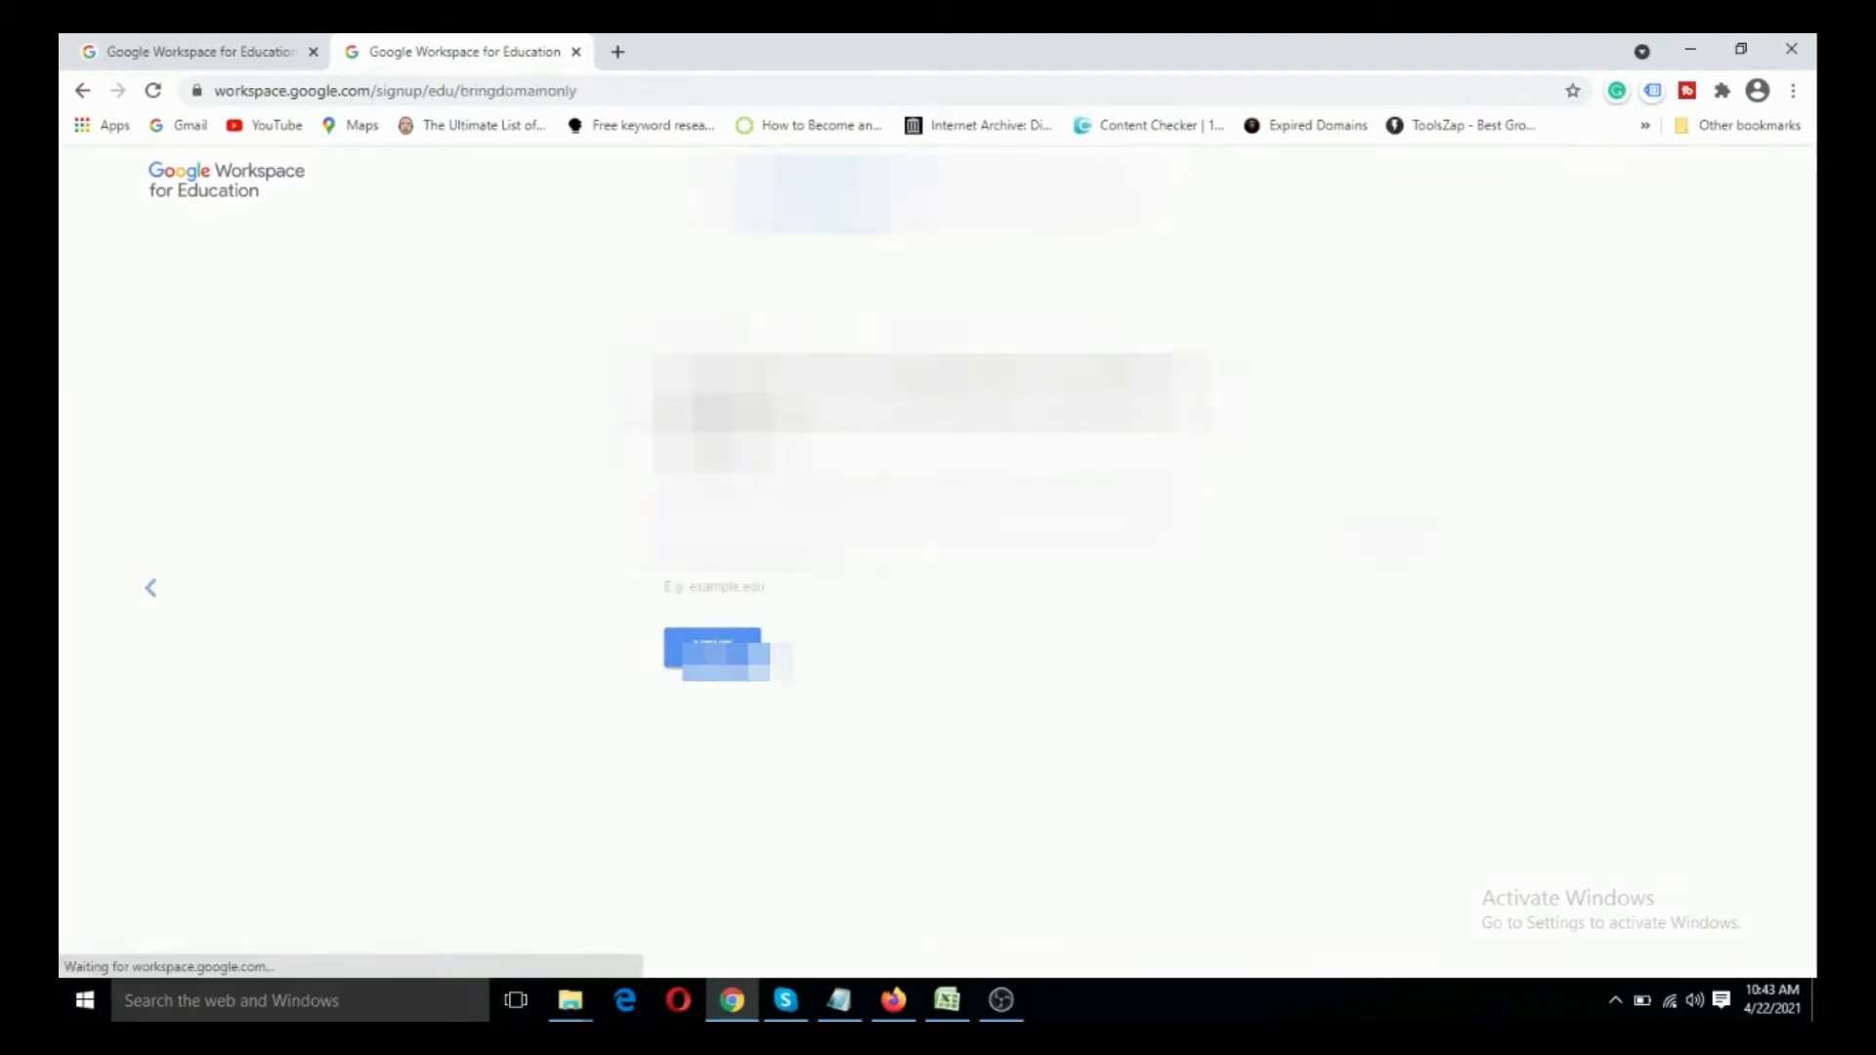
- Copy the institution's domain name vpsmrt.in from the Notepad notes into the domain field and confirm using it to set up the account
{"action": "left_click", "coordinate": [835, 556]}
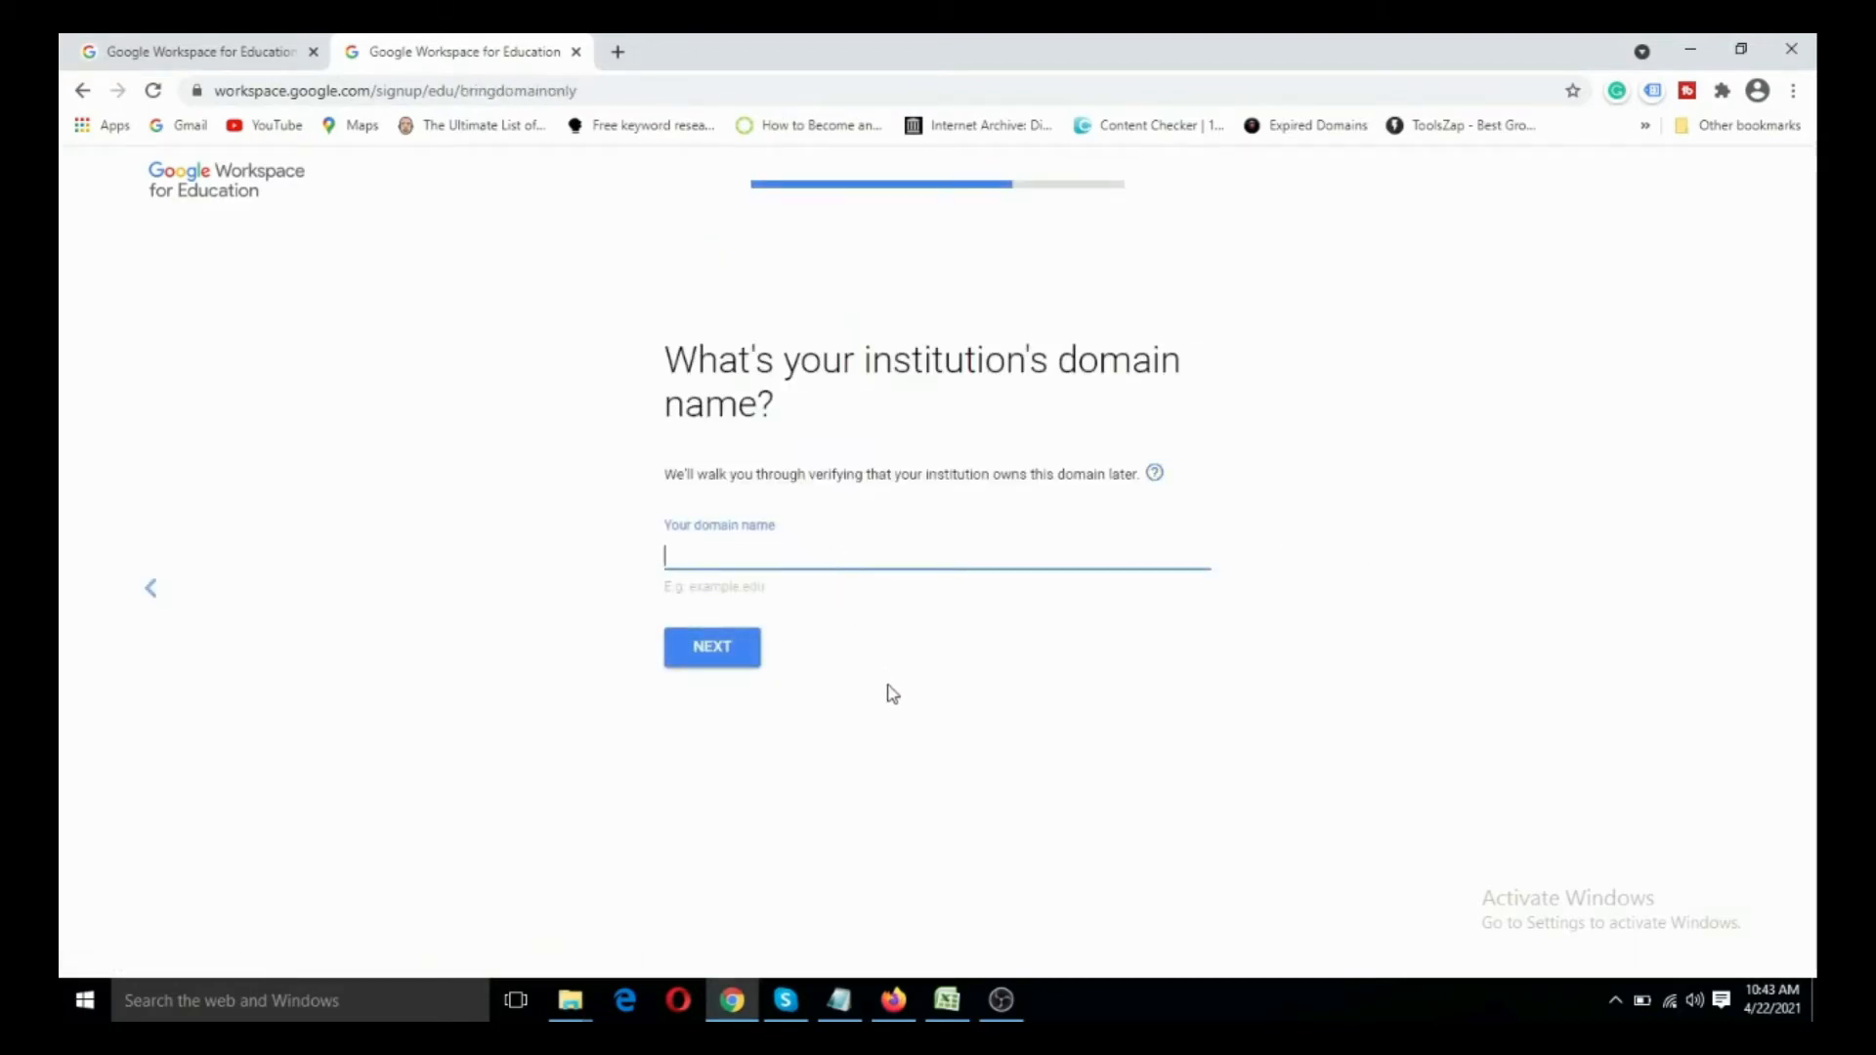
{"action": "key", "text": "alt+Tab"}
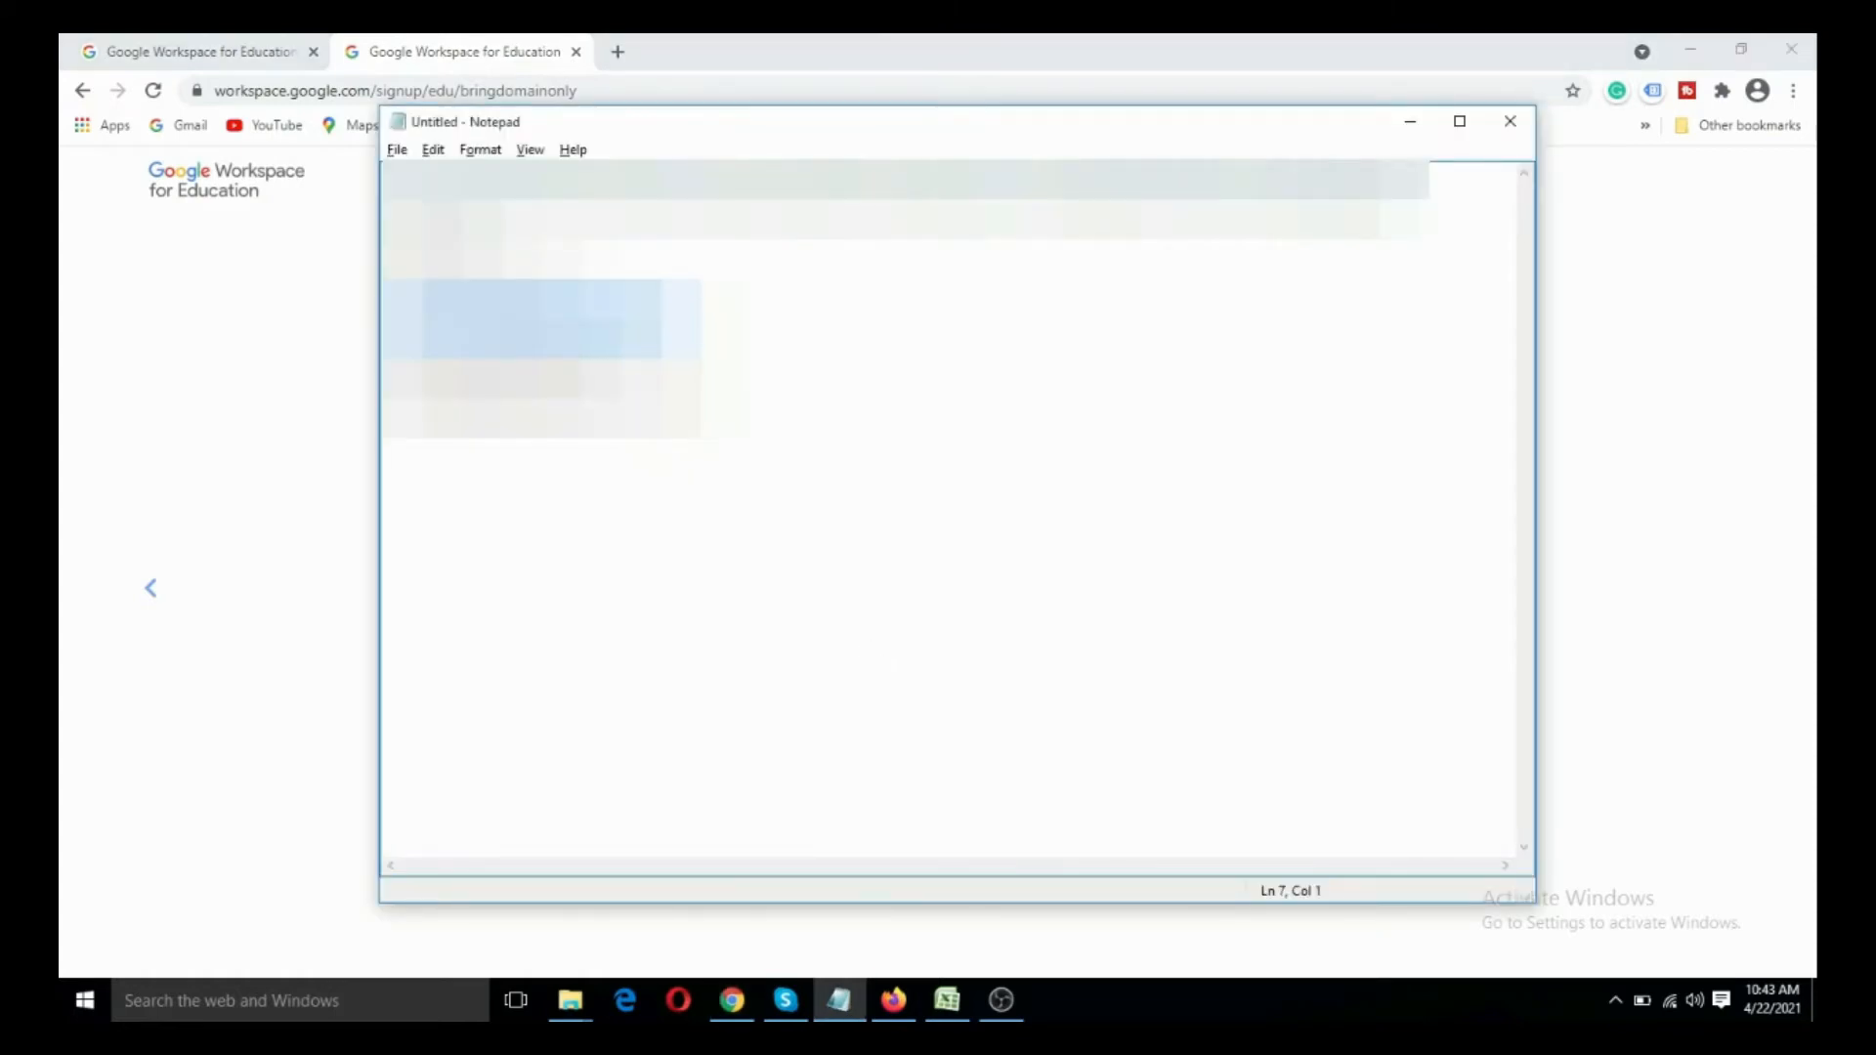
{"action": "left_click_drag", "start_coordinate": [579, 268], "coordinate": [379, 256]}
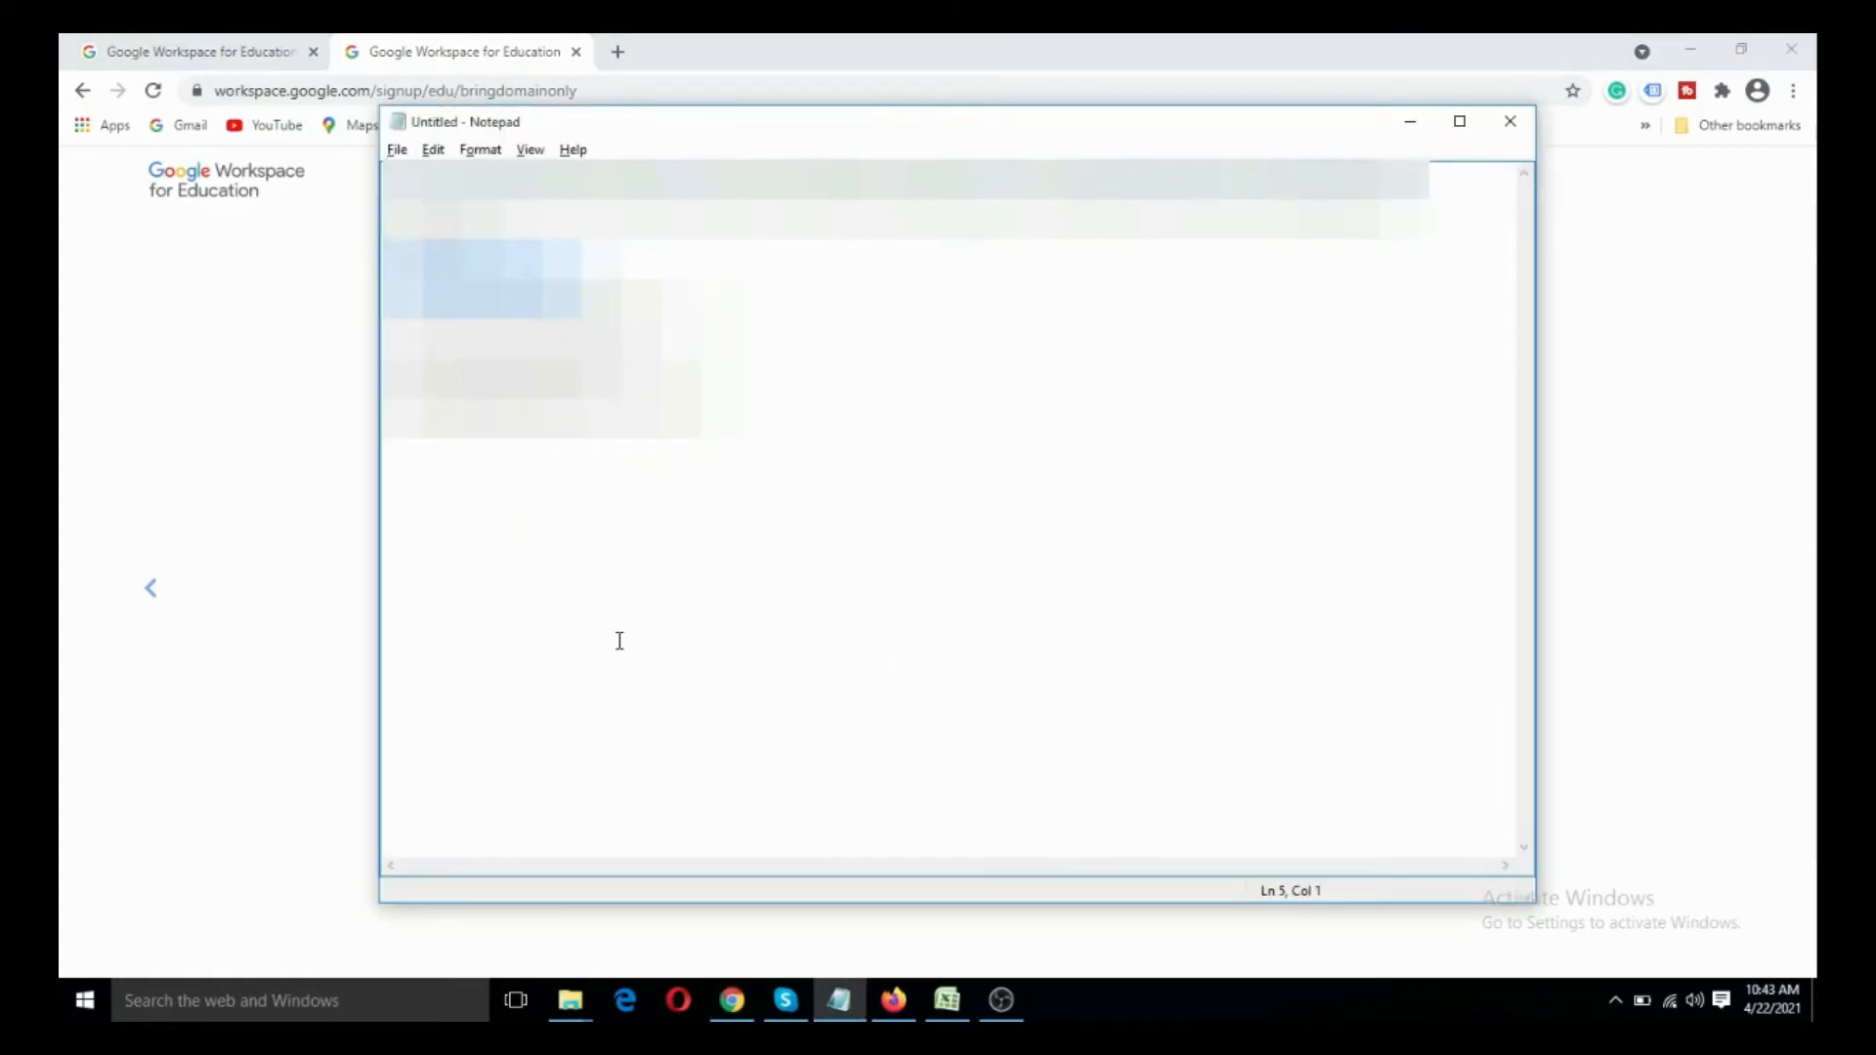
{"action": "key", "text": "alt+Tab"}
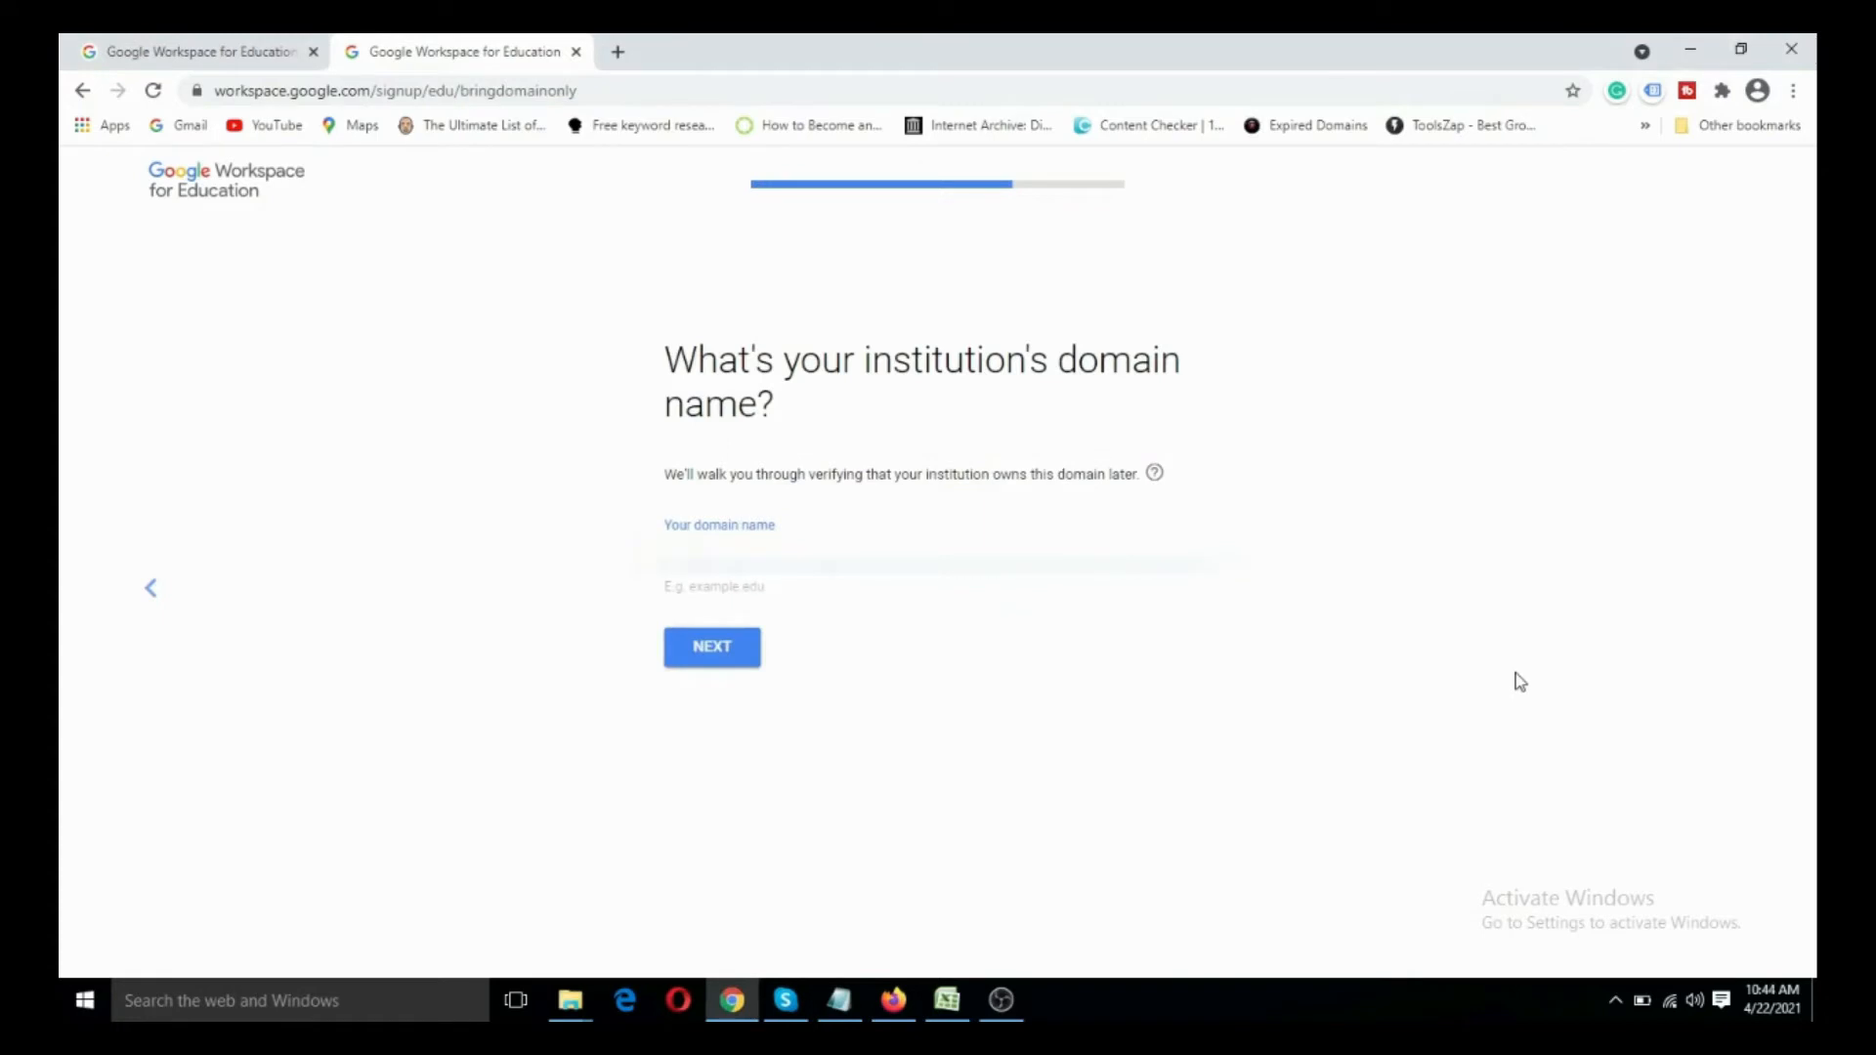
{"action": "key", "text": "ctrl+v"}
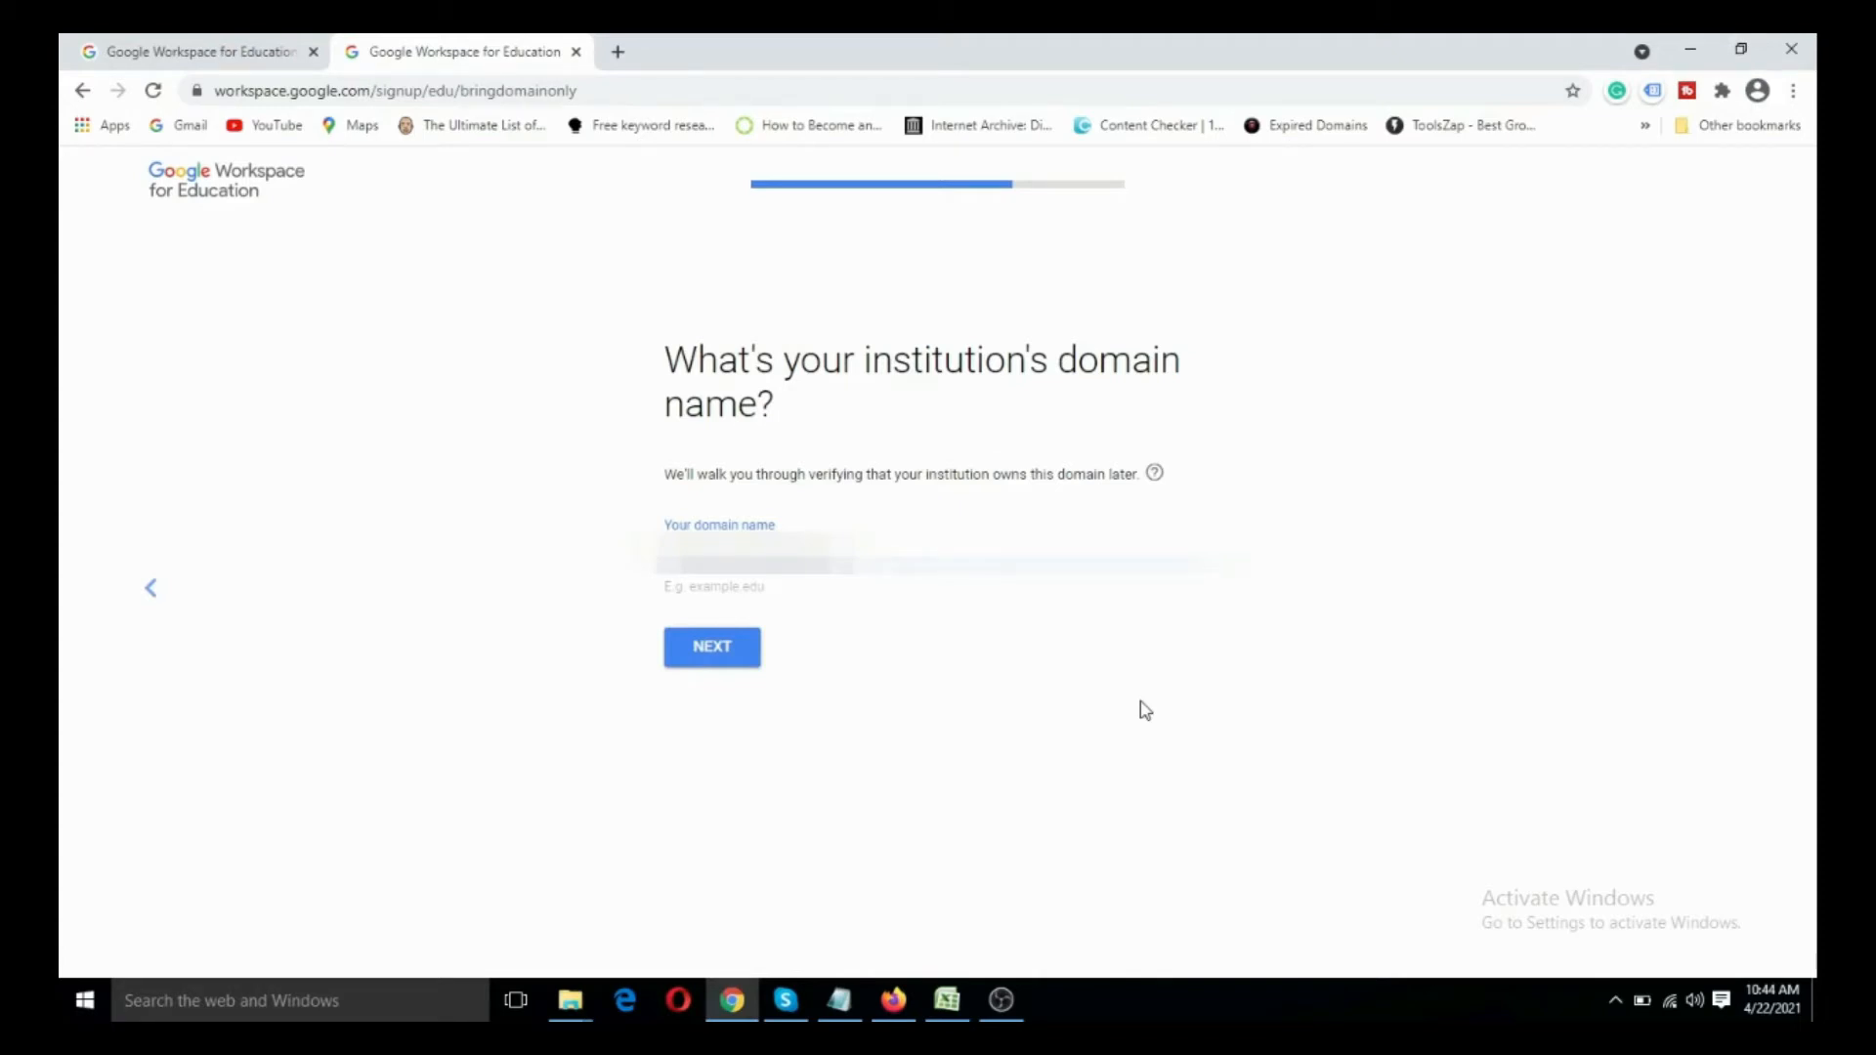
{"action": "left_click", "coordinate": [713, 652]}
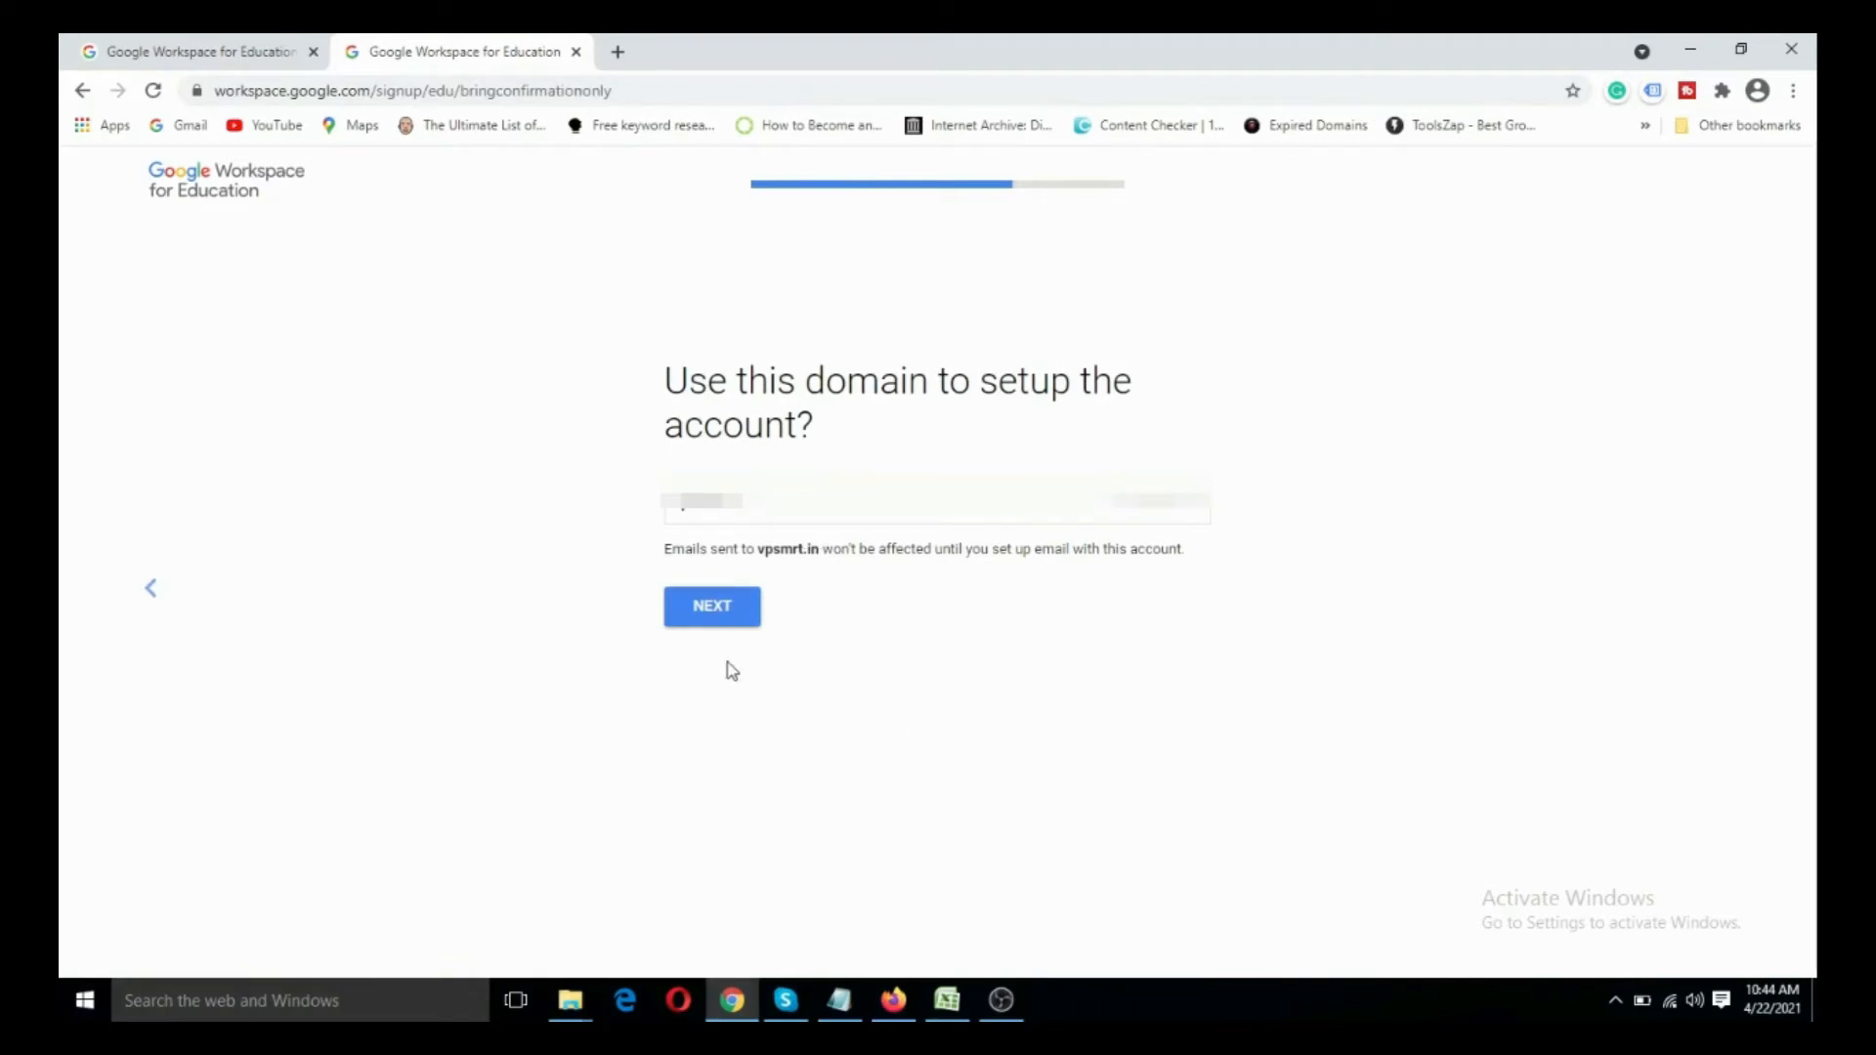
{"action": "left_click", "coordinate": [717, 611]}
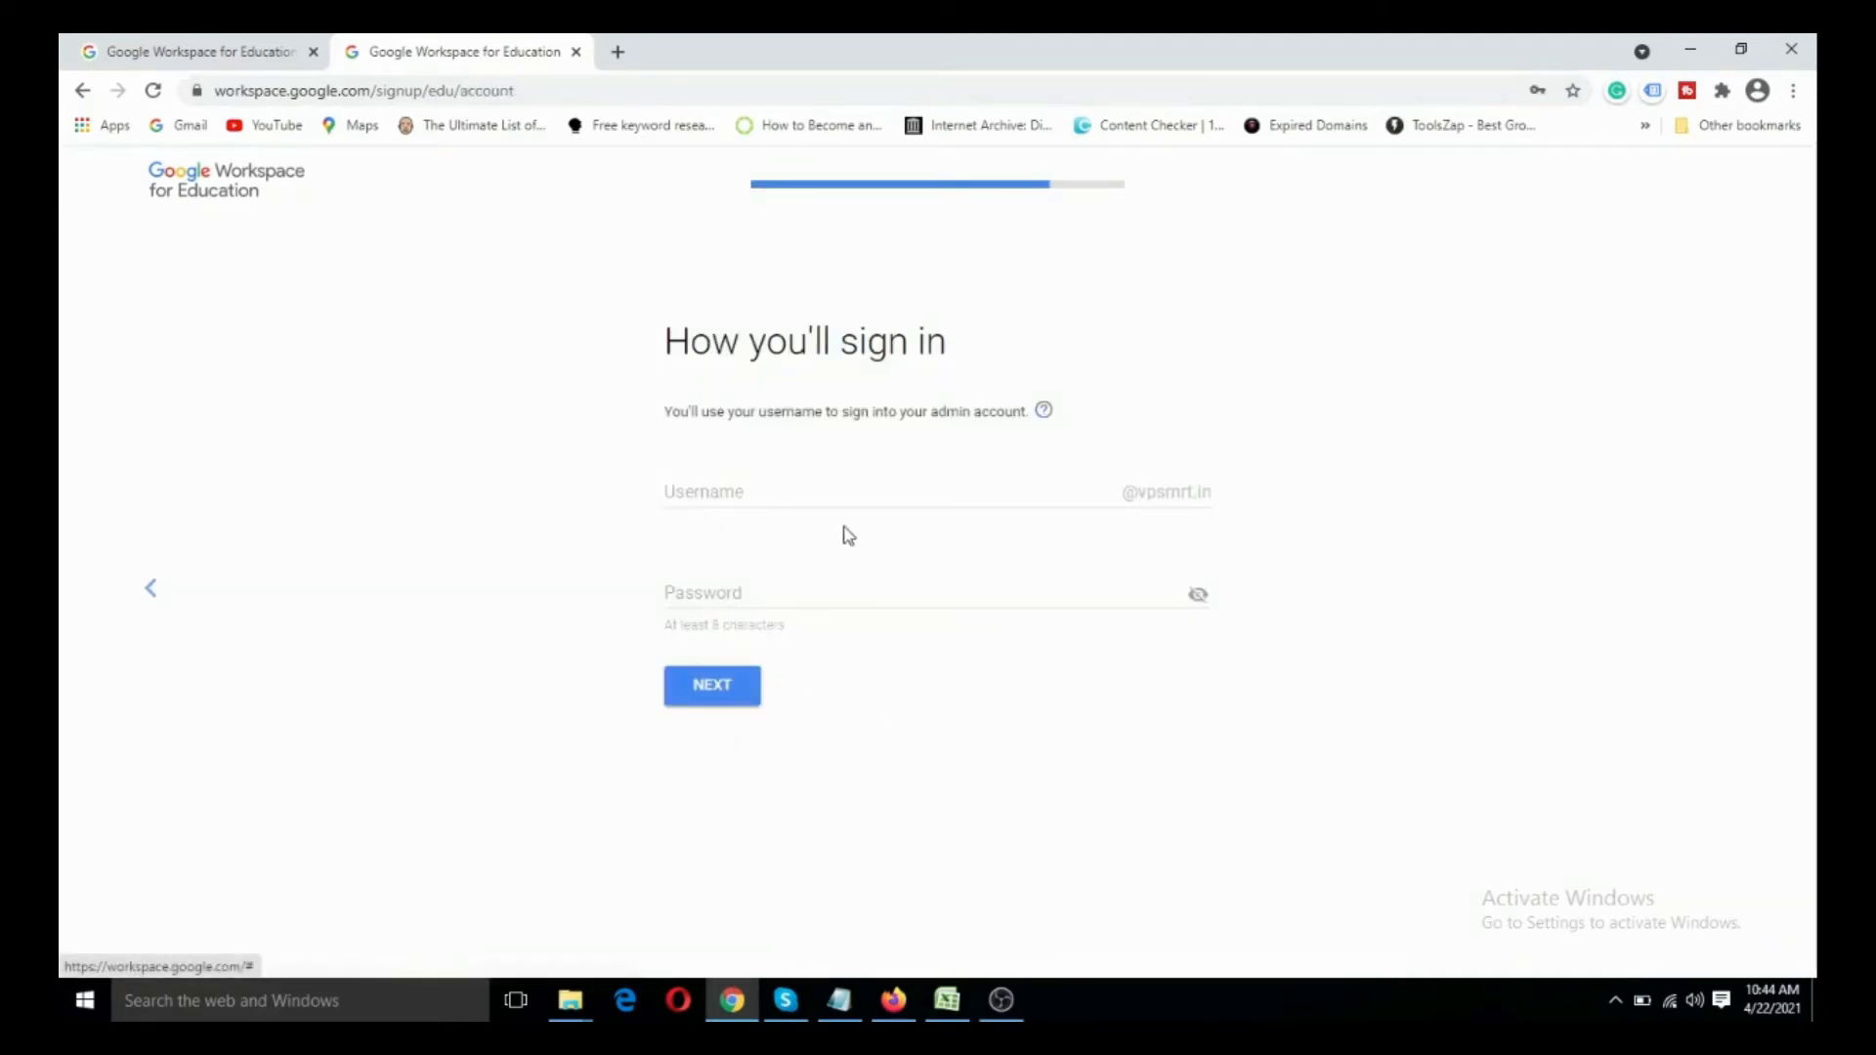
- Enter the admin account's username on the sign-in details page
{"action": "left_click", "coordinate": [814, 492]}
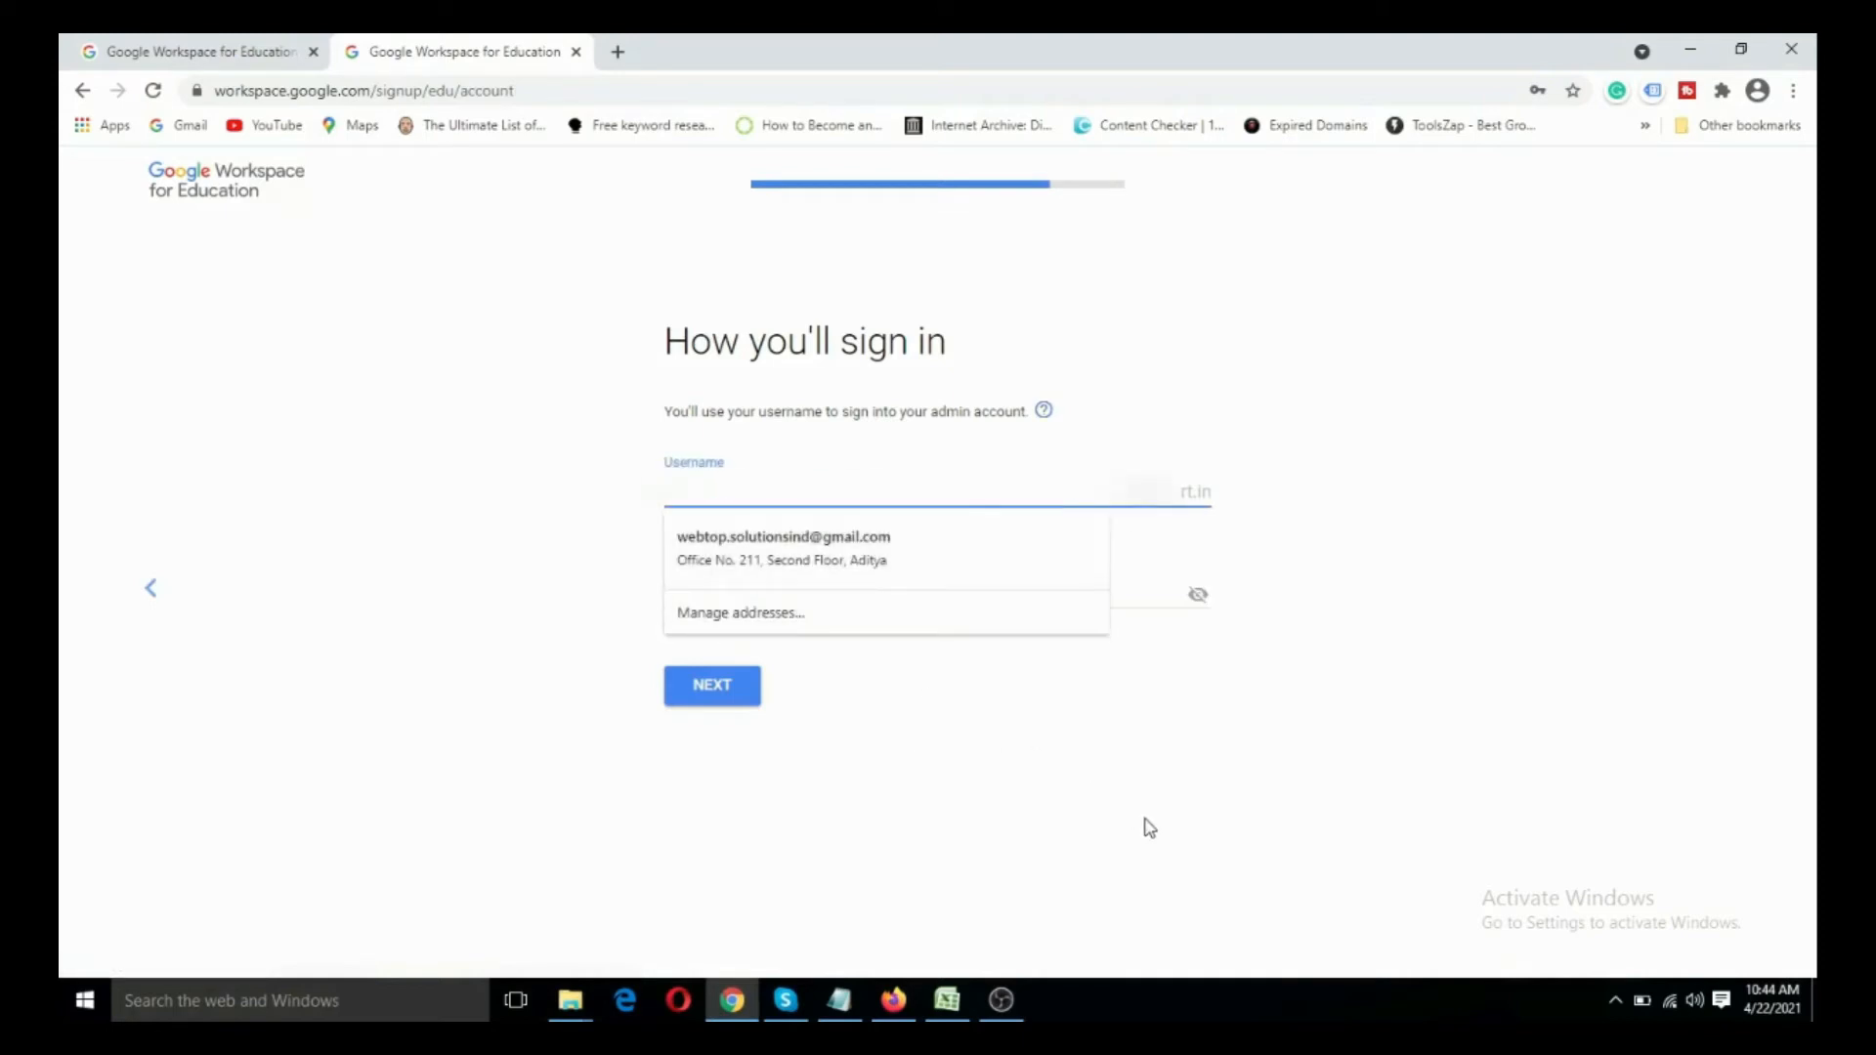
{"action": "type", "text": "in"}
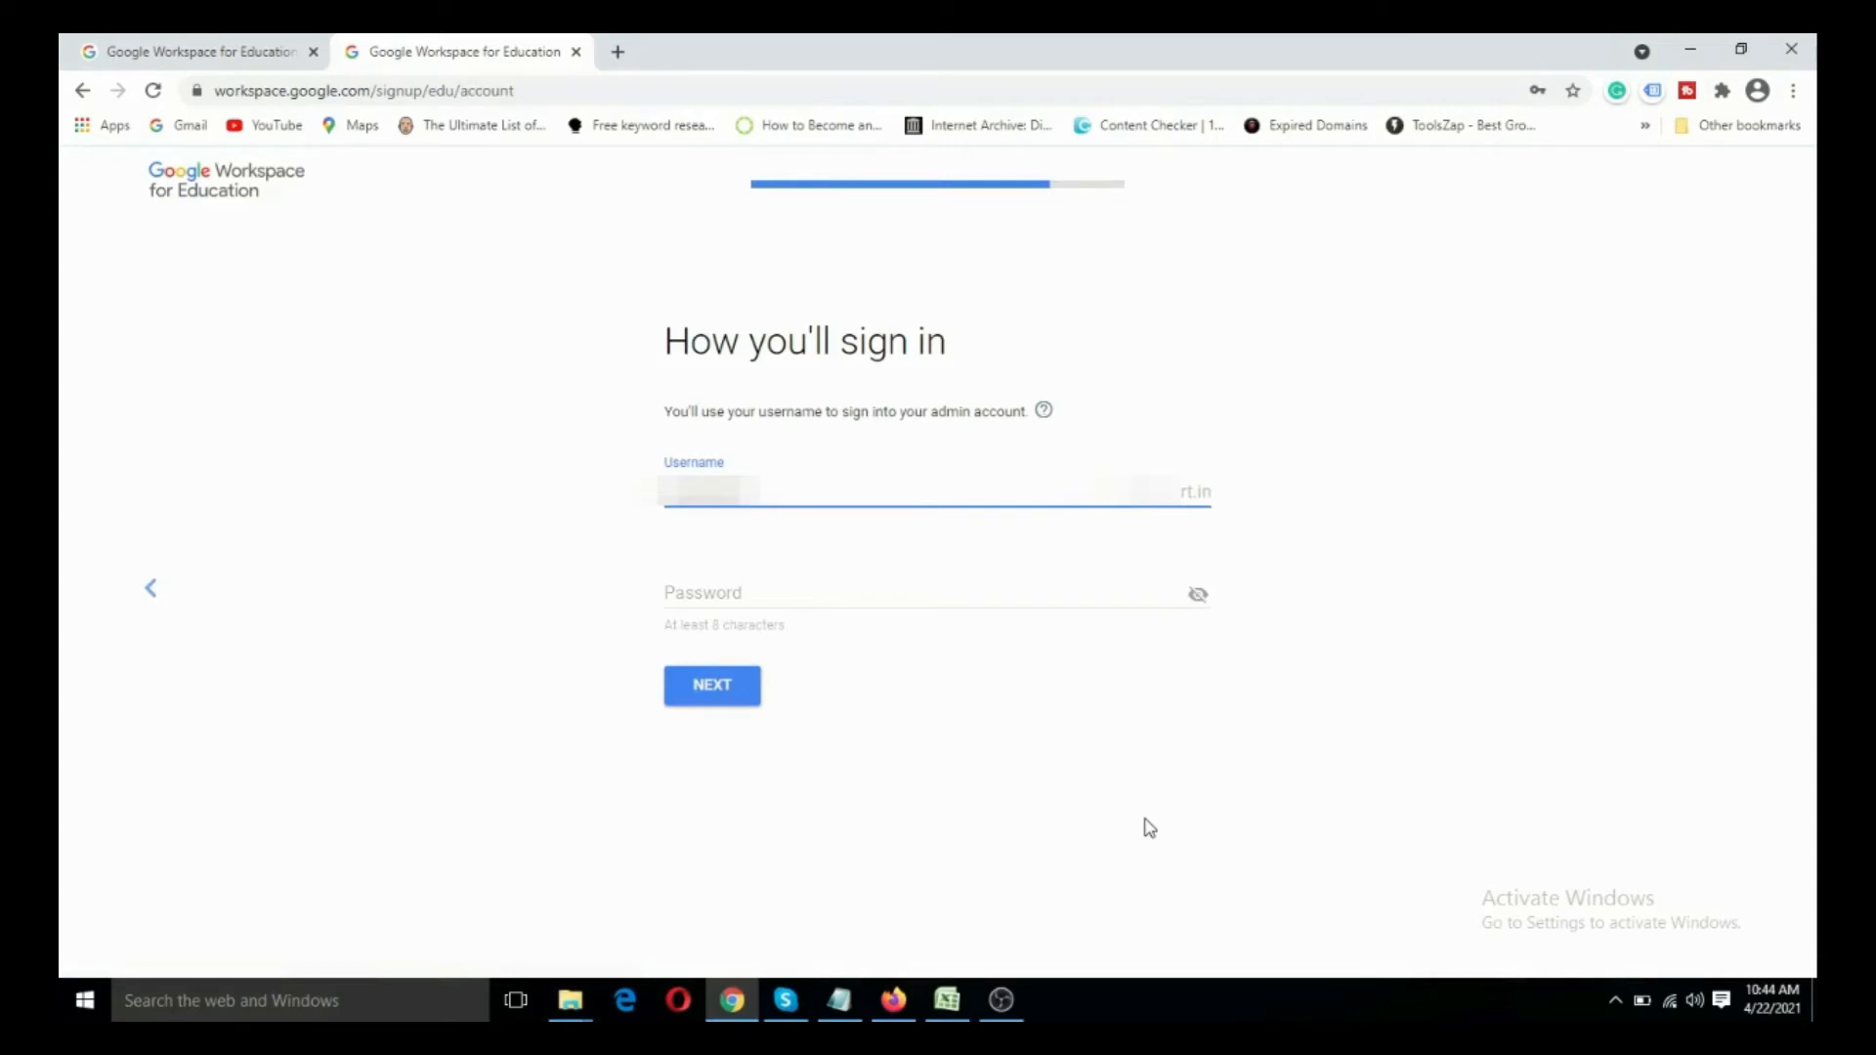
{"action": "key", "text": "Tab"}
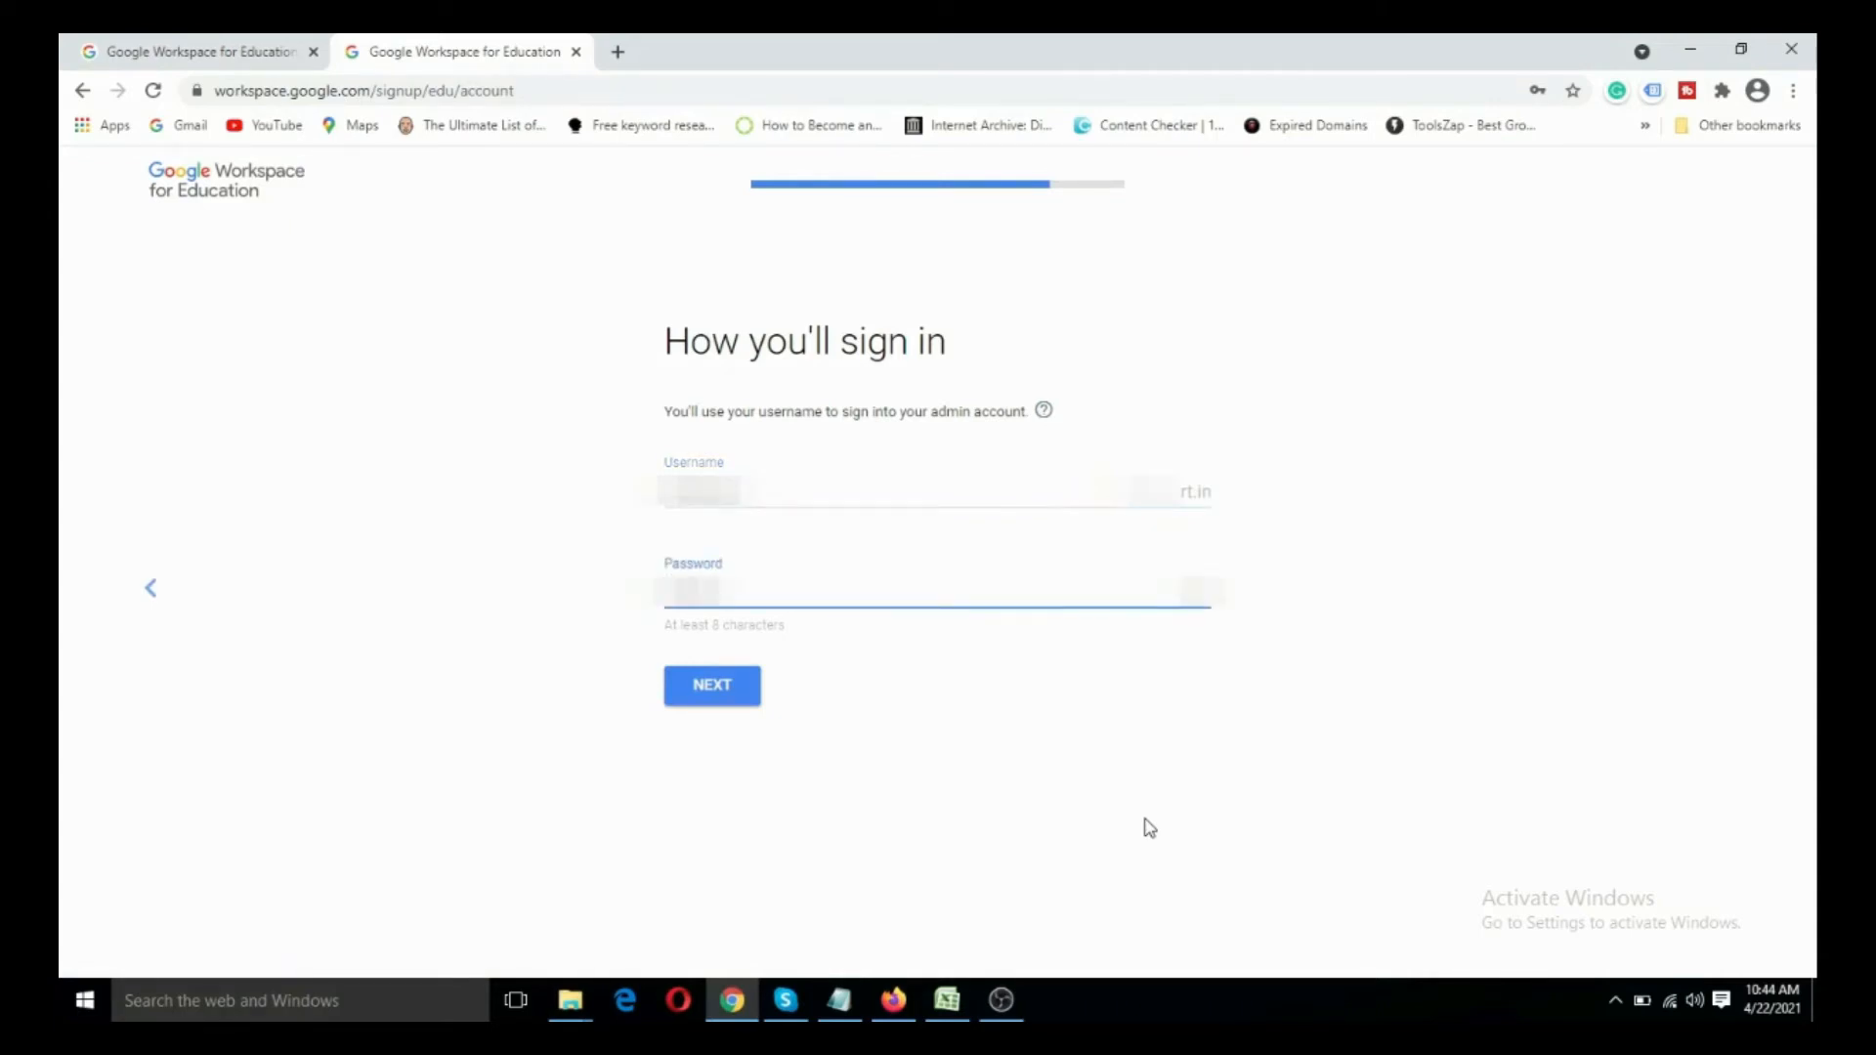
- Clear the password field, enter and correct the admin account password, and continue
{"action": "key", "text": "BackSpace"}
{"action": "key", "text": "BackSpace"}
{"action": "key", "text": "BackSpace"}
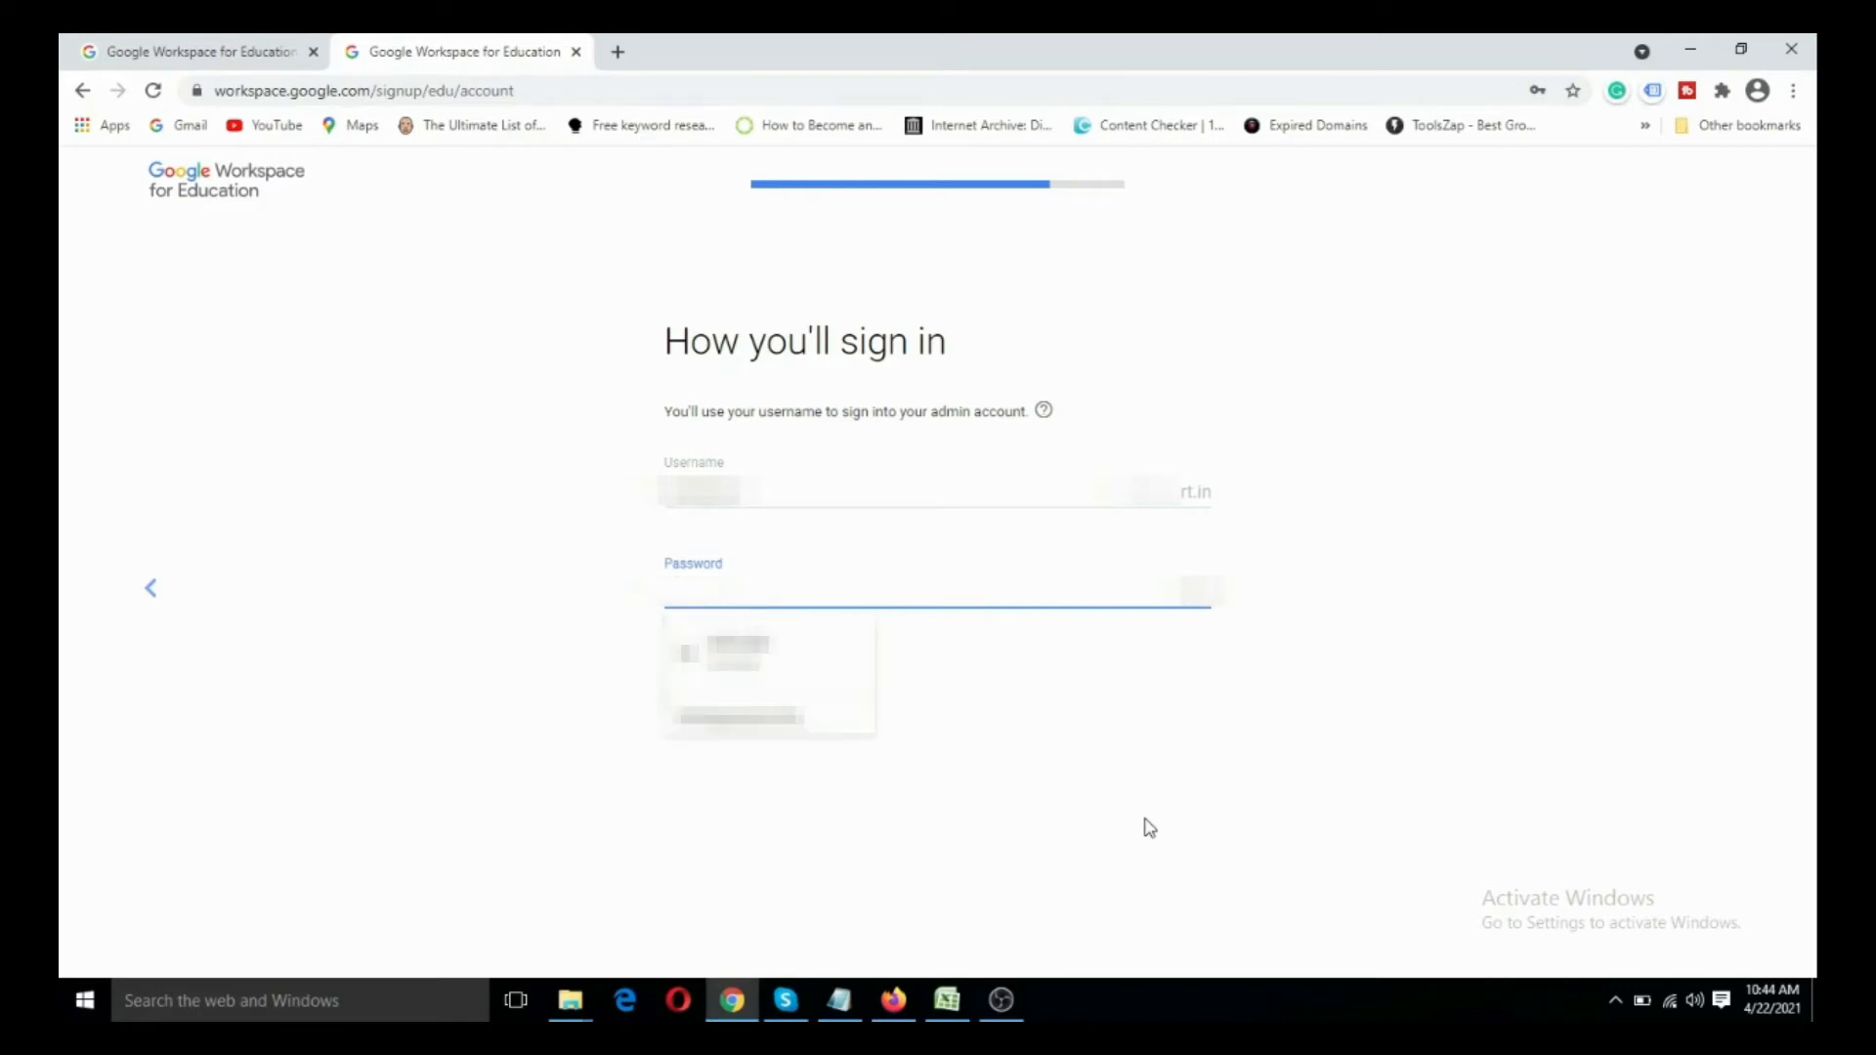
{"action": "type", "text": "**"}
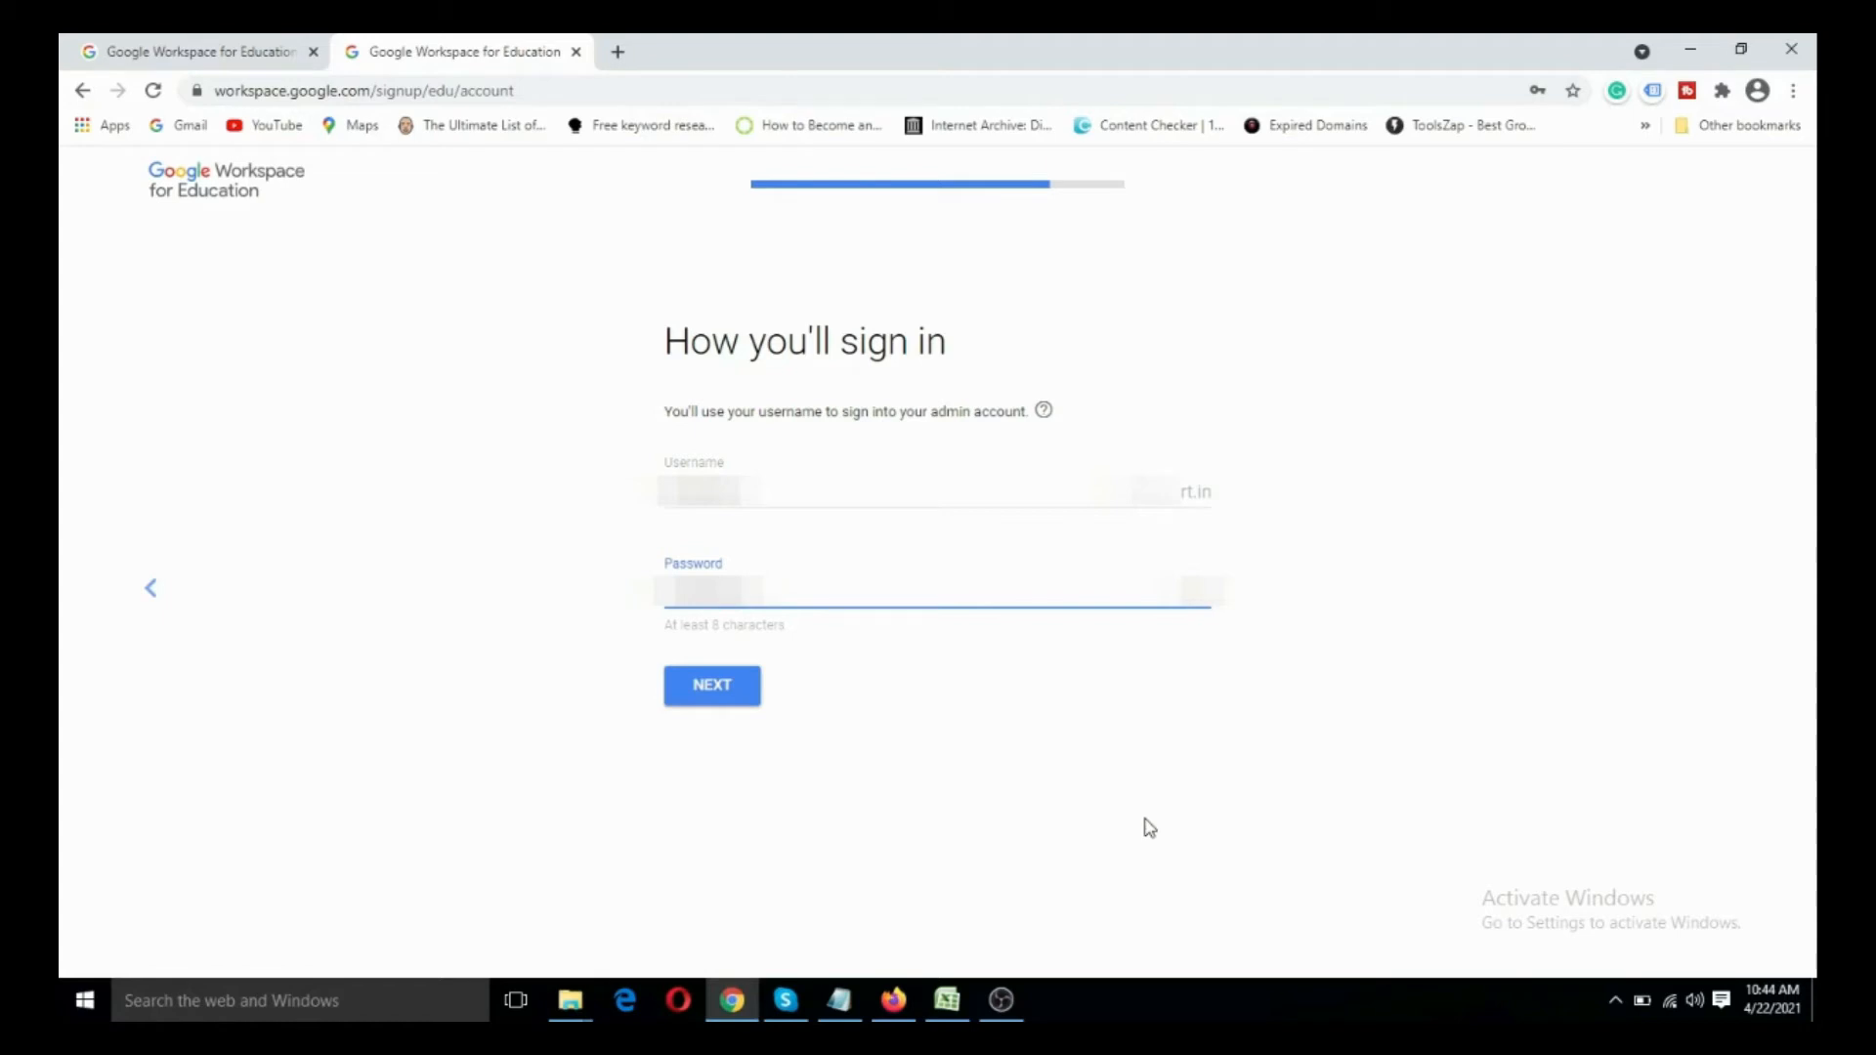
{"action": "key", "text": "BackSpace"}
{"action": "key", "text": "BackSpace"}
{"action": "key", "text": "BackSpace"}
{"action": "type", "text": "*"}
{"action": "left_click", "coordinate": [712, 687]}
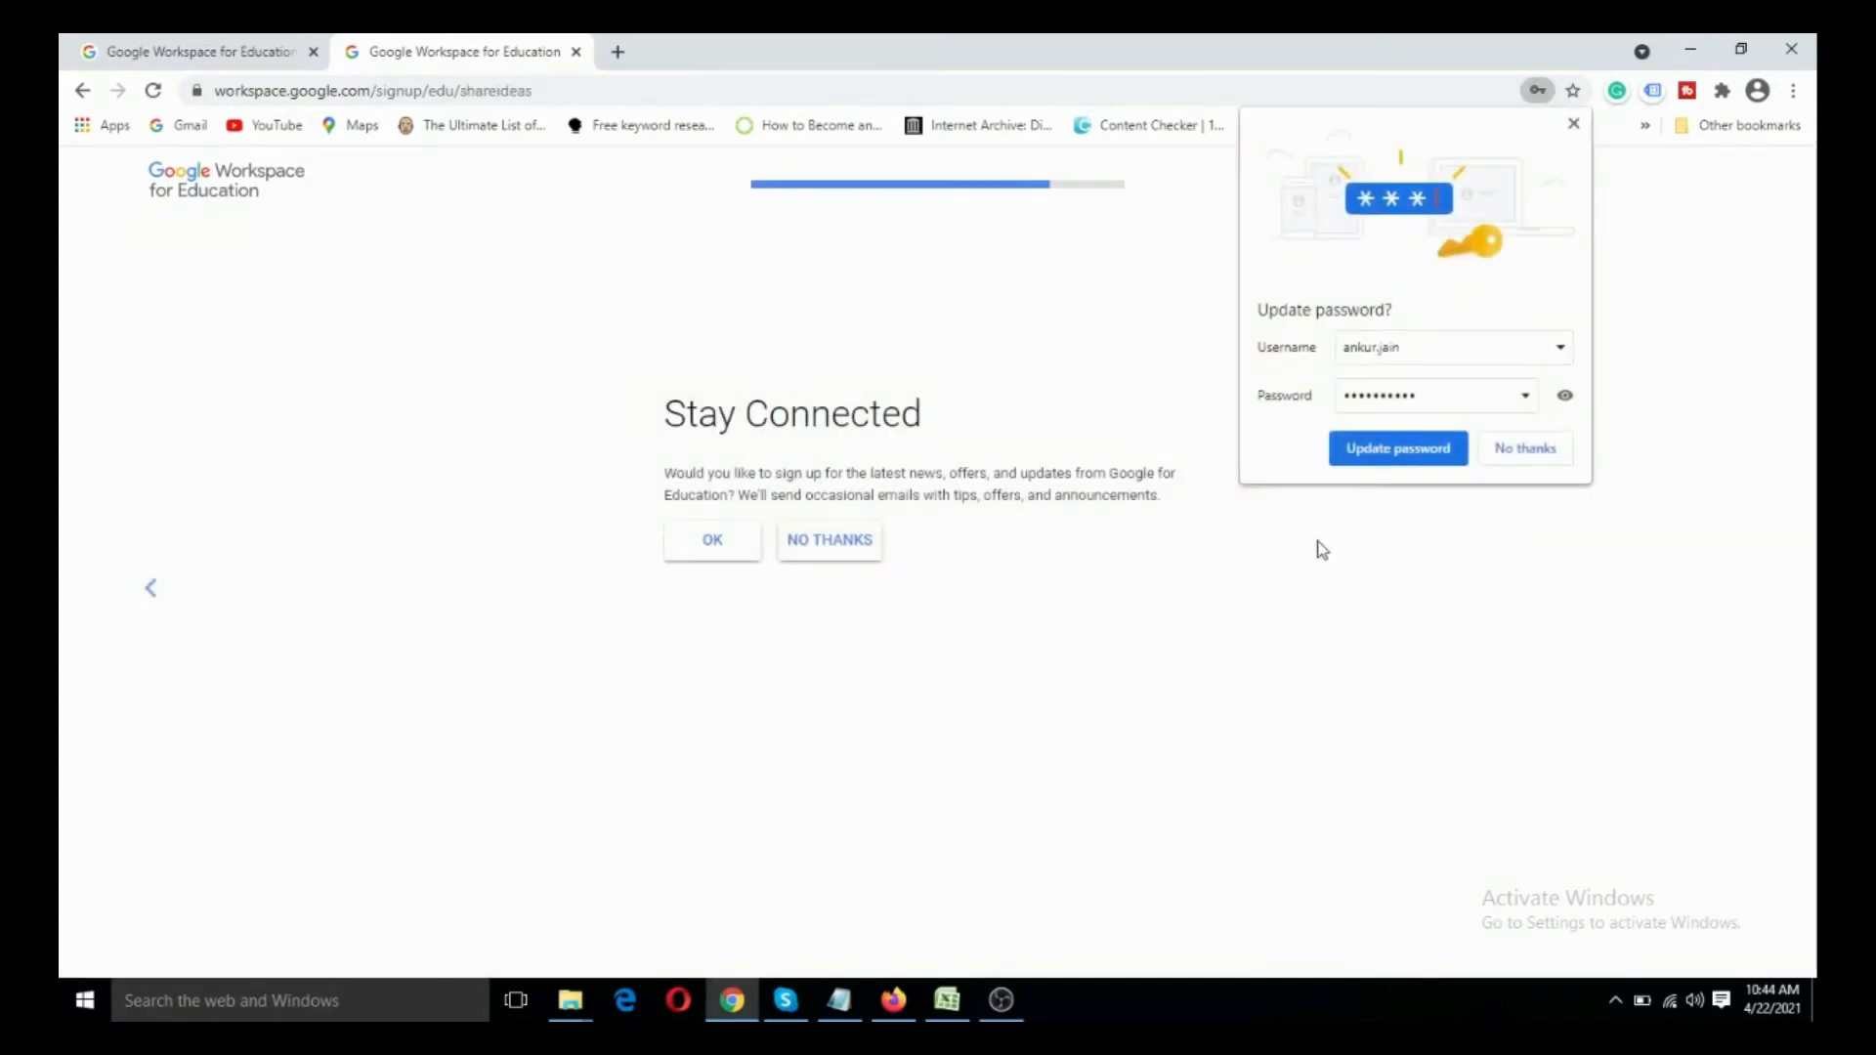
- Update the saved password in the browser and accept receiving Google for Education news, offers and updates
{"action": "left_click", "coordinate": [1386, 450]}
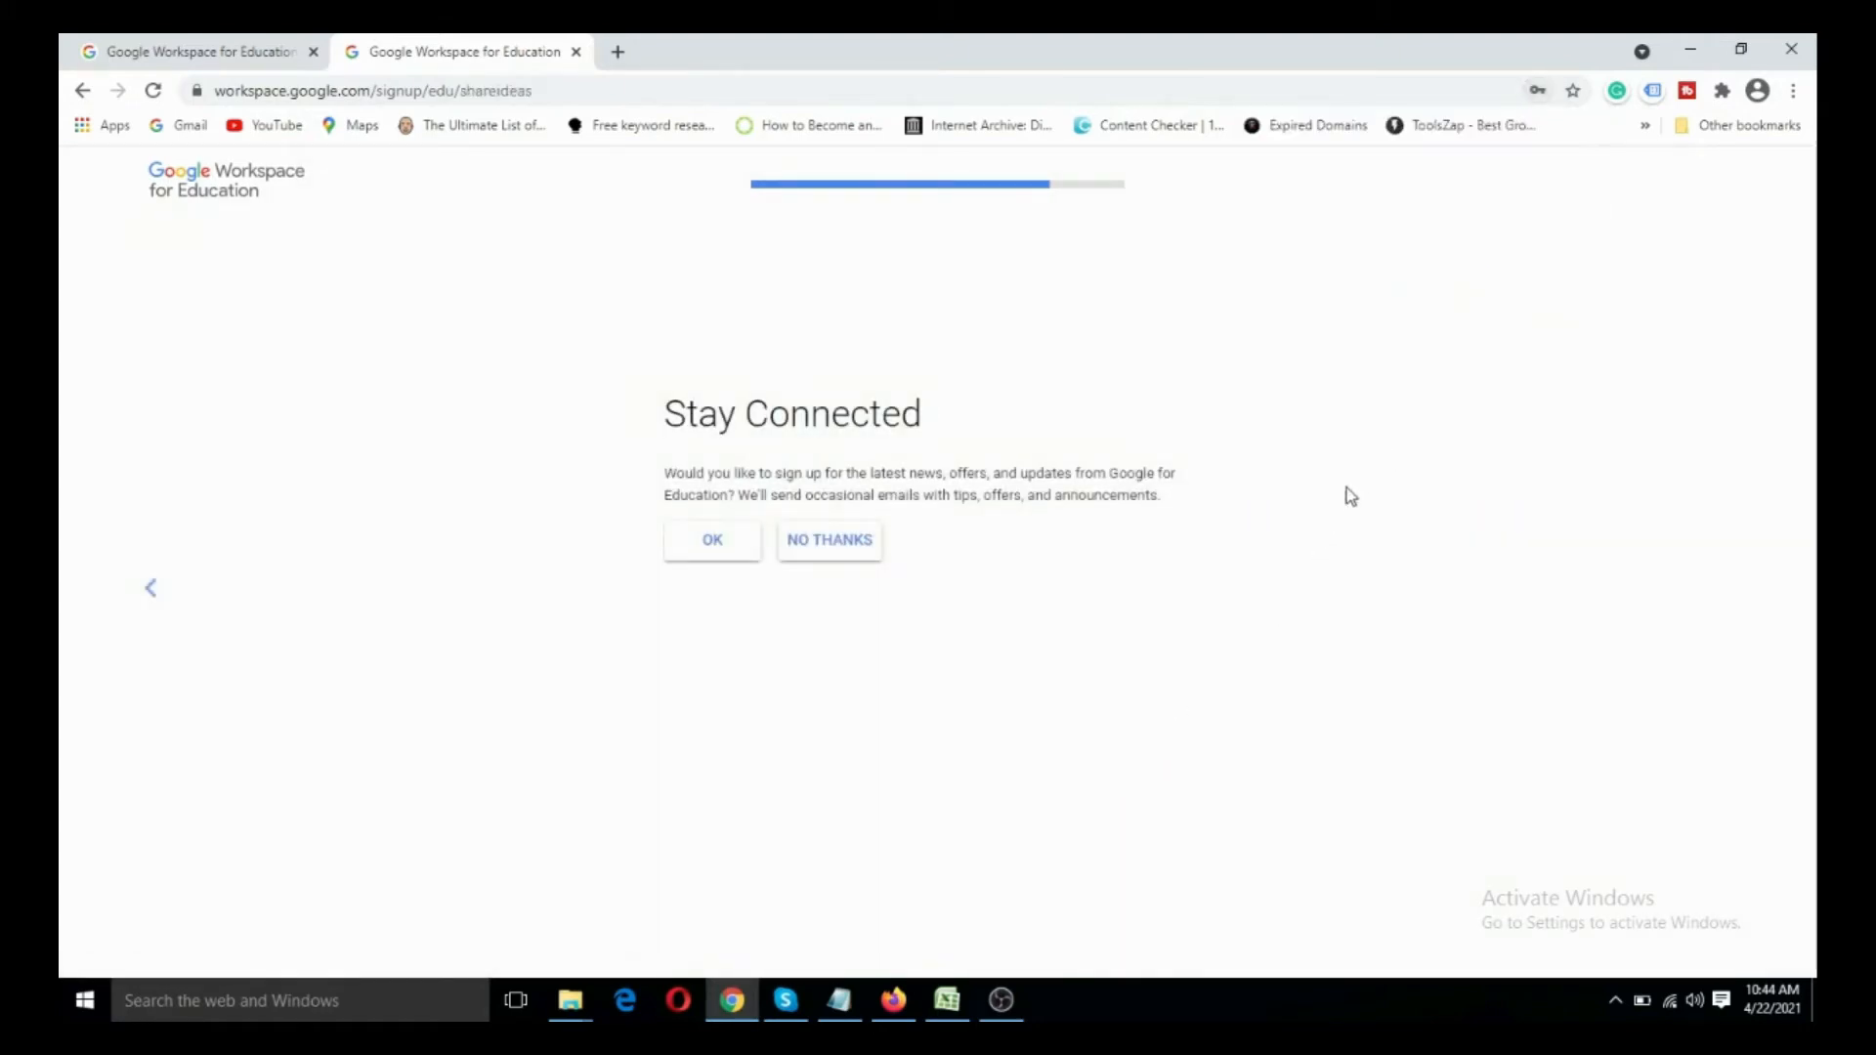
{"action": "left_click", "coordinate": [715, 549]}
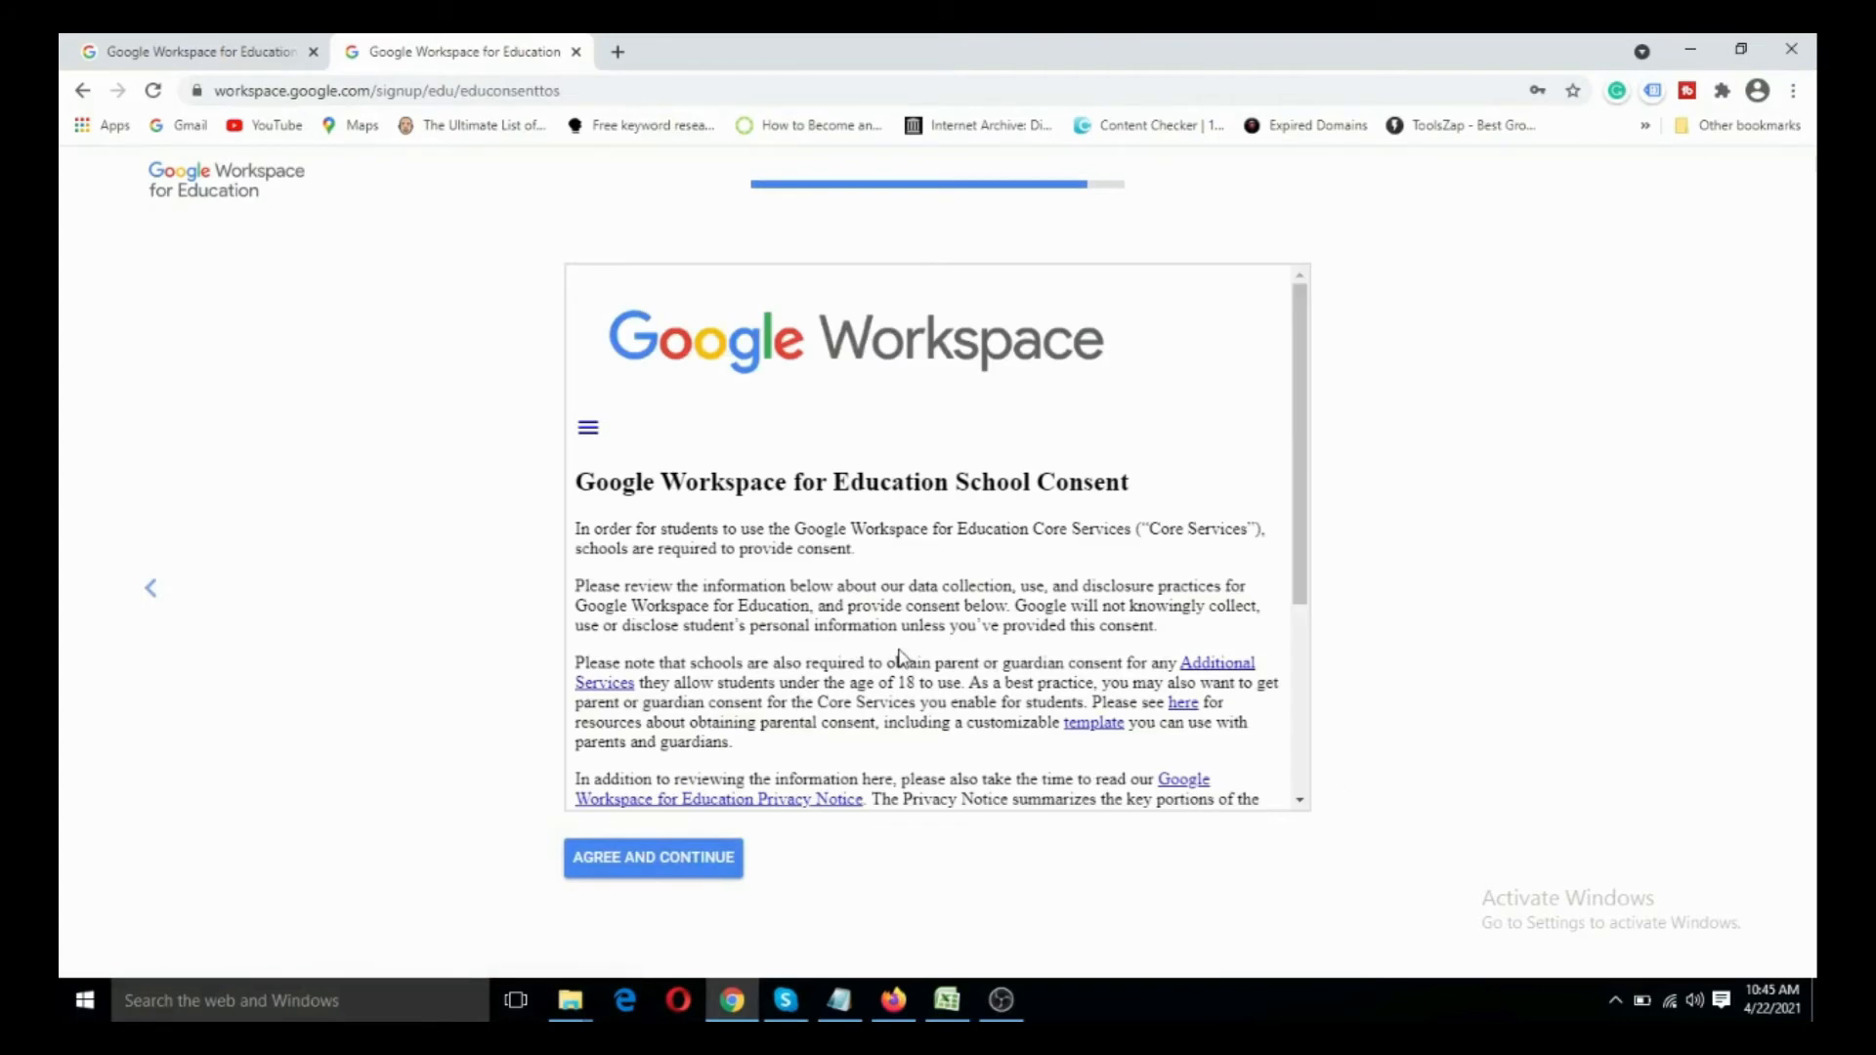
- Review the Google Workspace for Education School Consent text through its Consent section, and agree to it
{"action": "scroll", "coordinate": [900, 658], "scroll_direction": "down", "scroll_amount": 1}
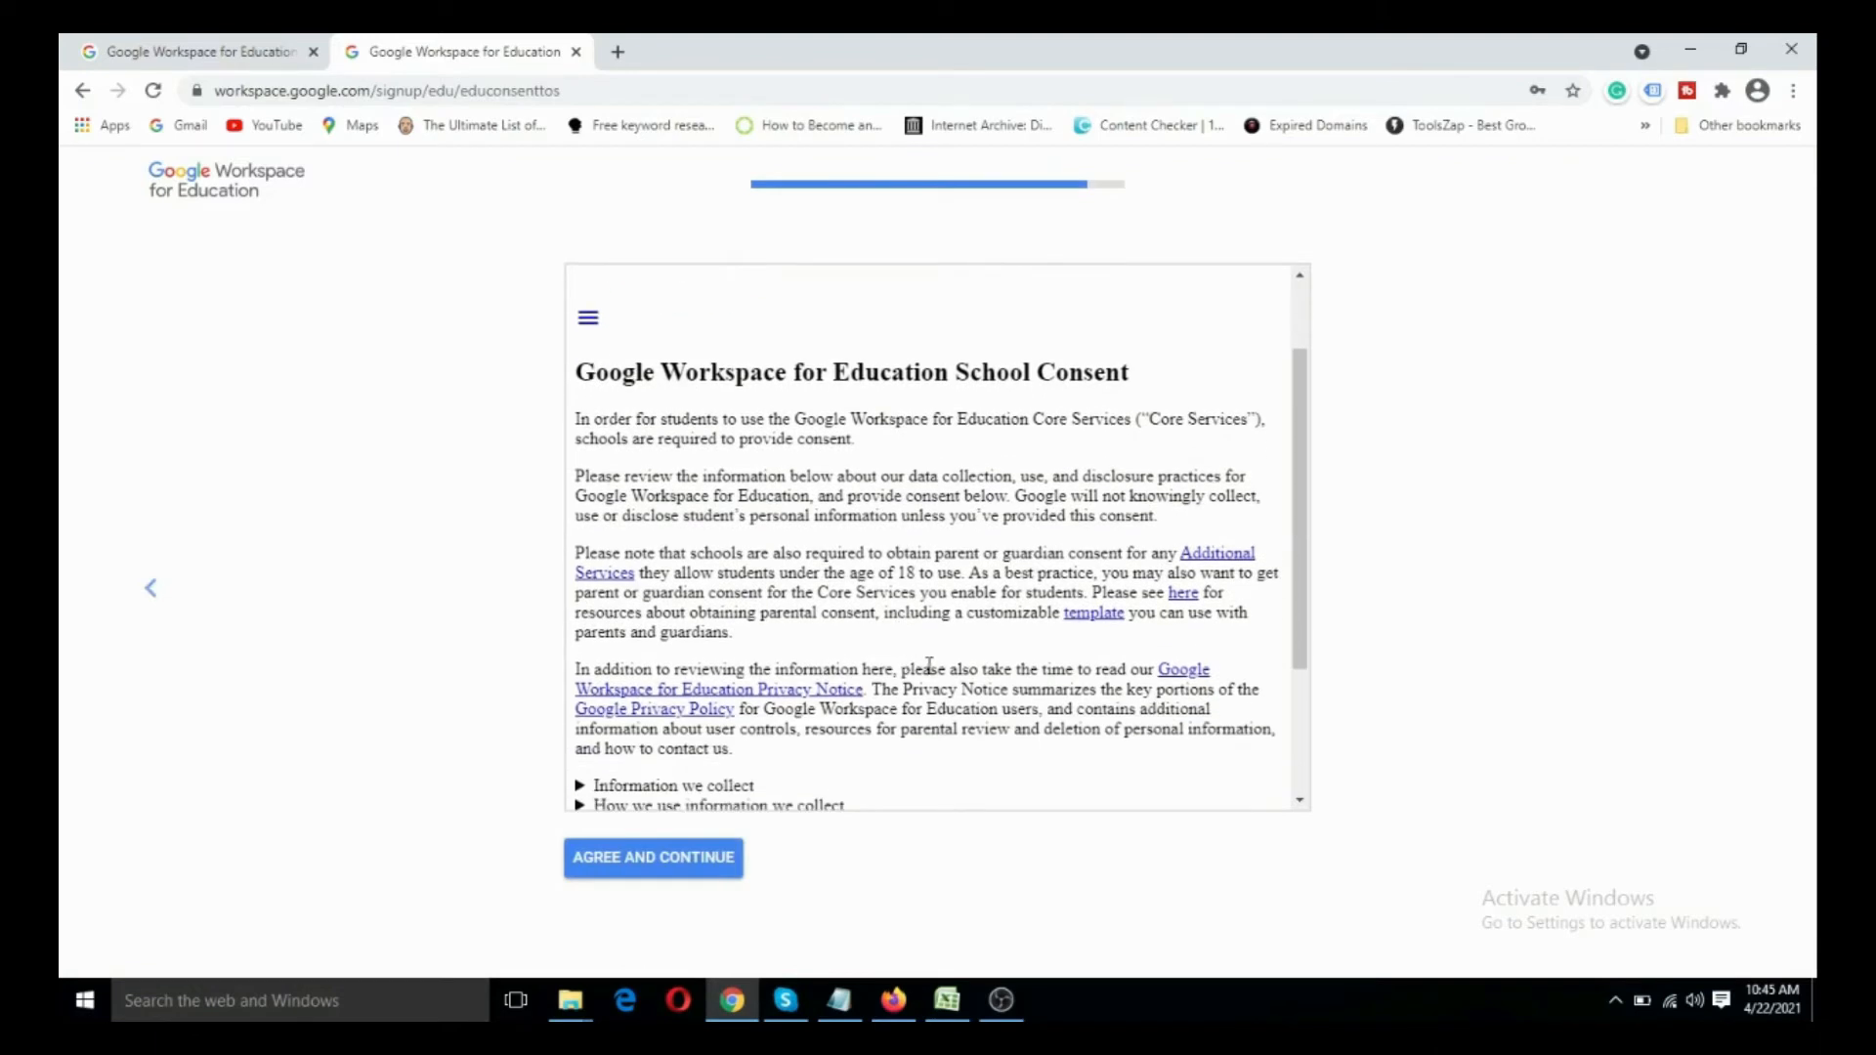
{"action": "scroll", "coordinate": [928, 666], "scroll_direction": "down", "scroll_amount": 1}
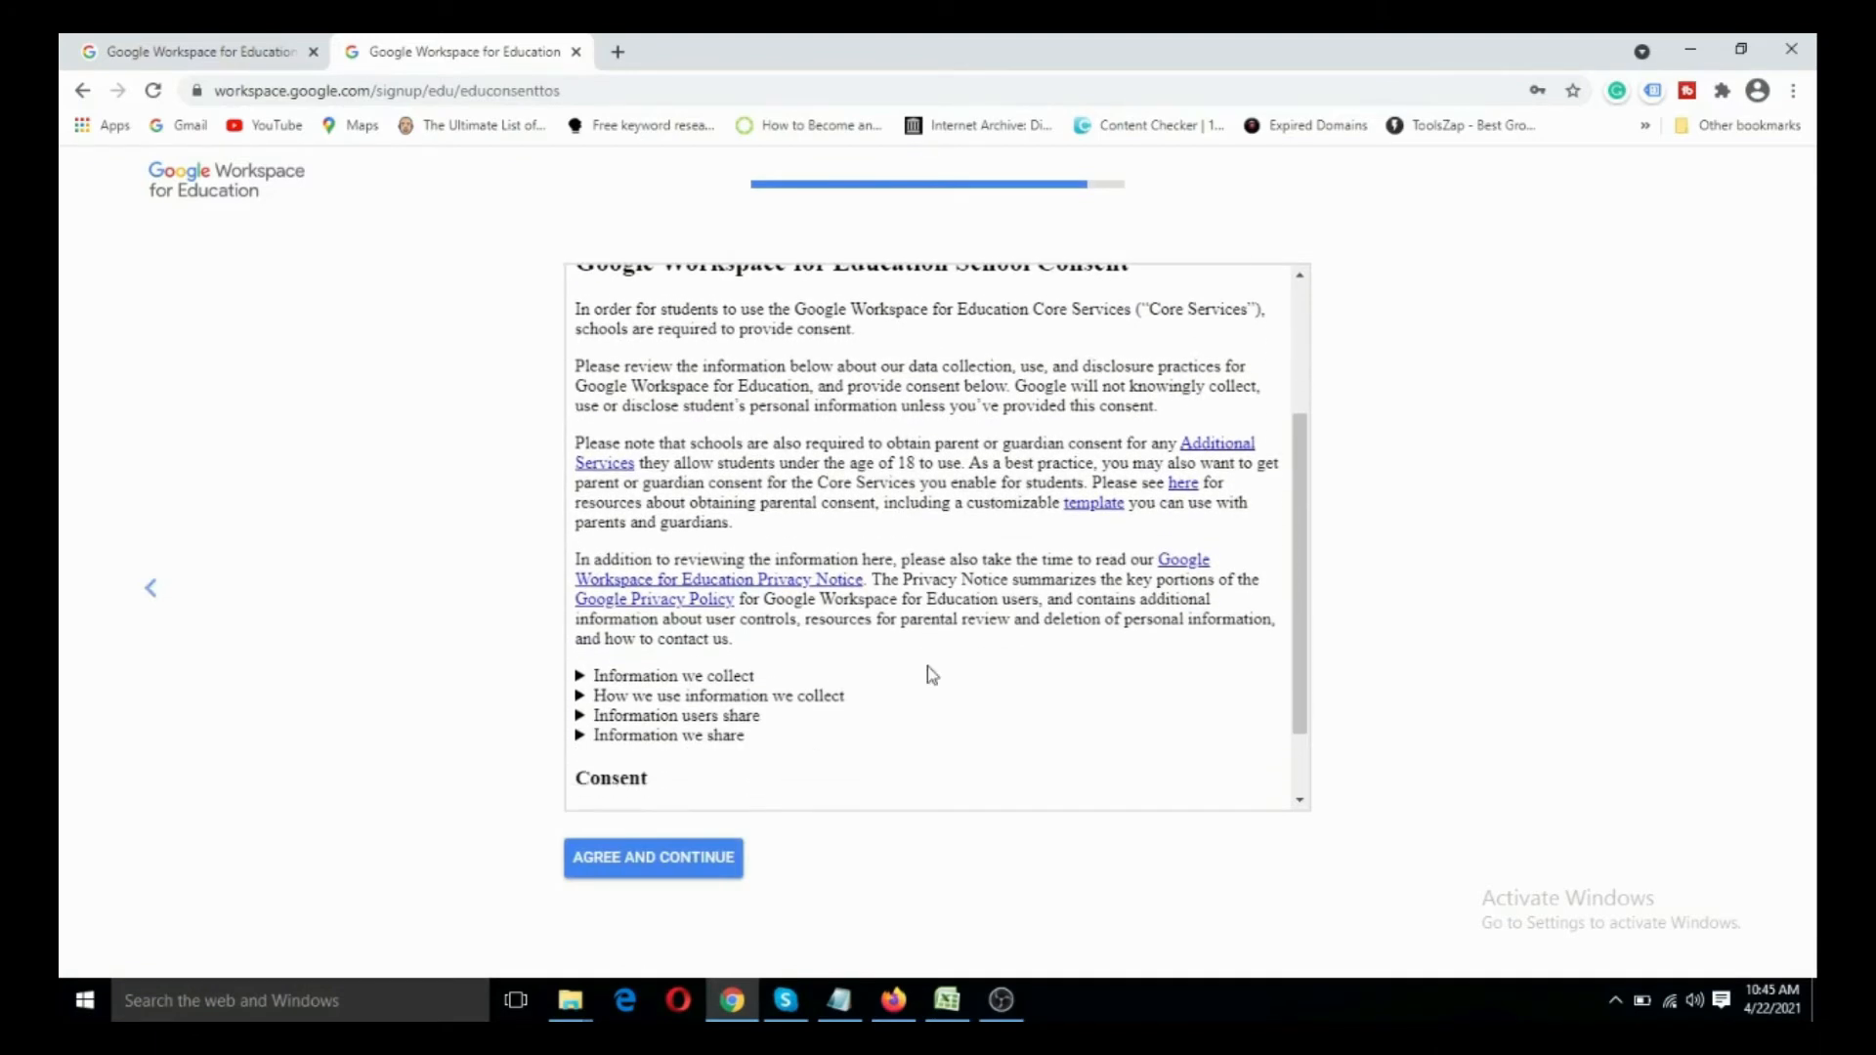
{"action": "scroll", "coordinate": [929, 667], "scroll_direction": "down", "scroll_amount": 1}
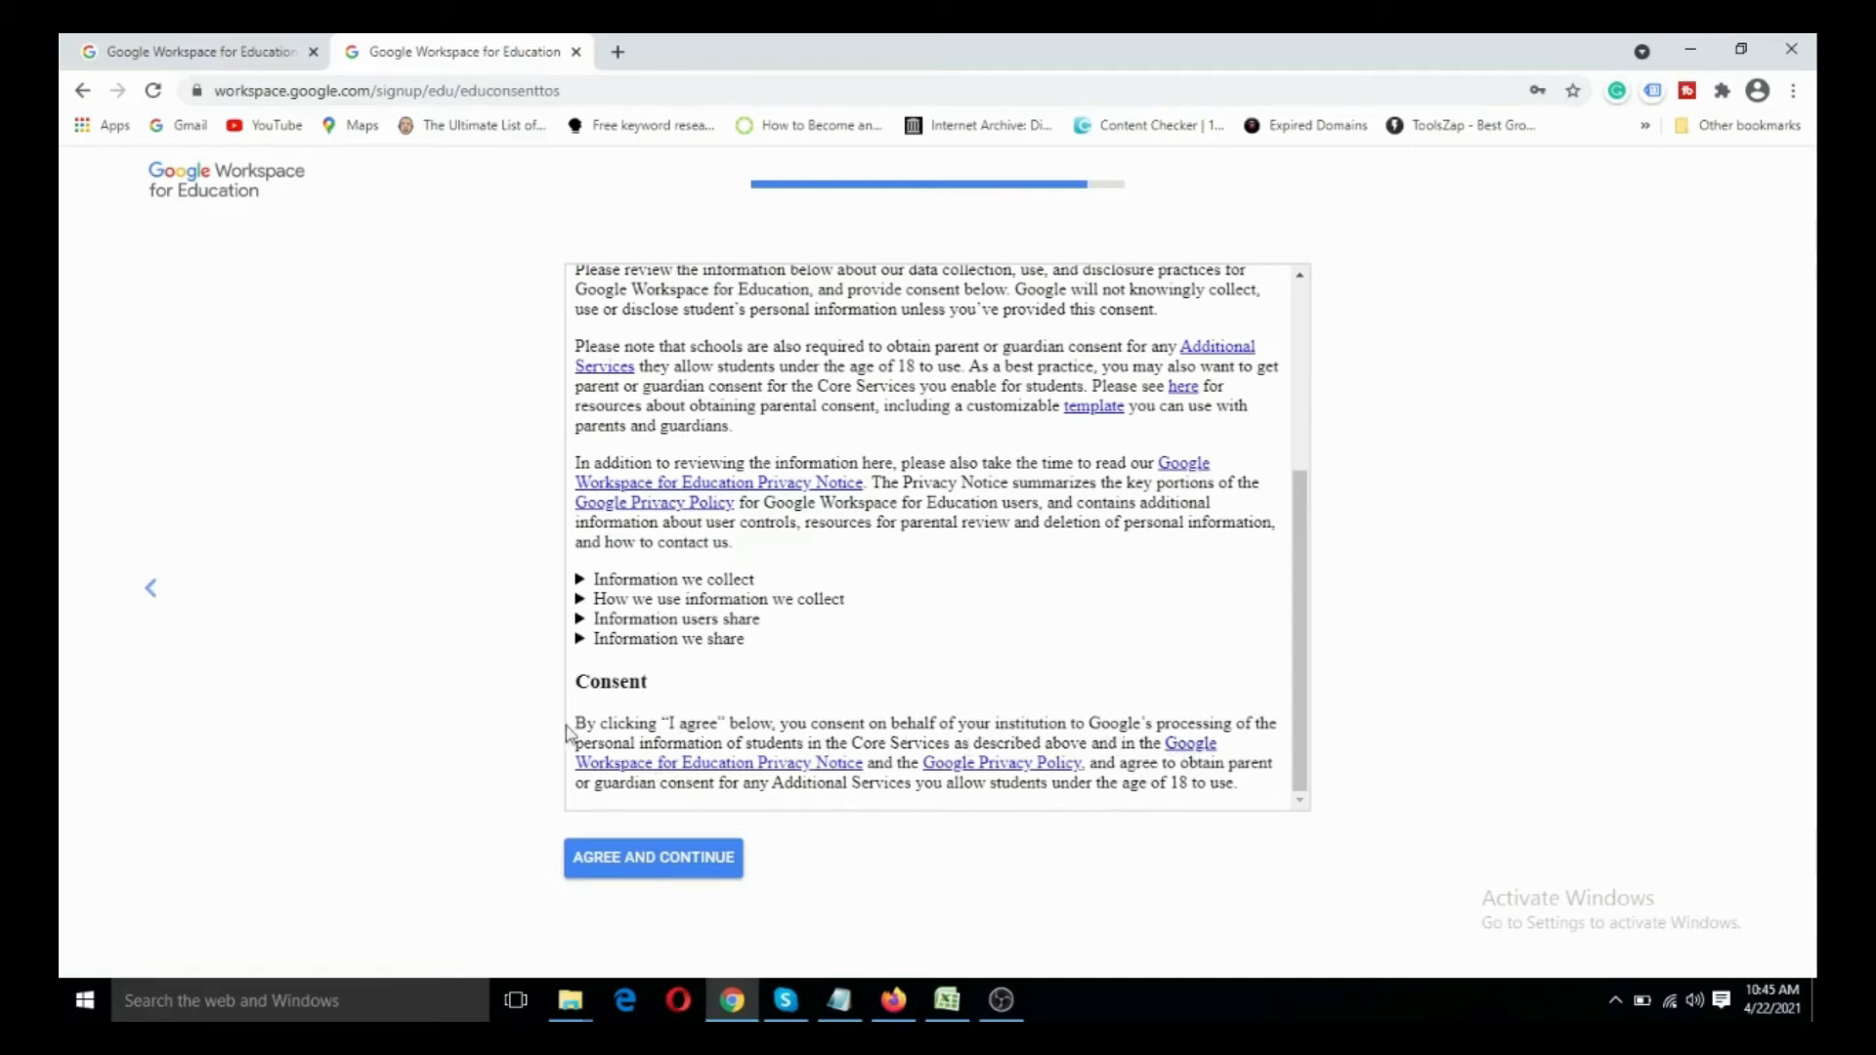
{"action": "left_click_drag", "start_coordinate": [575, 723], "coordinate": [1091, 753]}
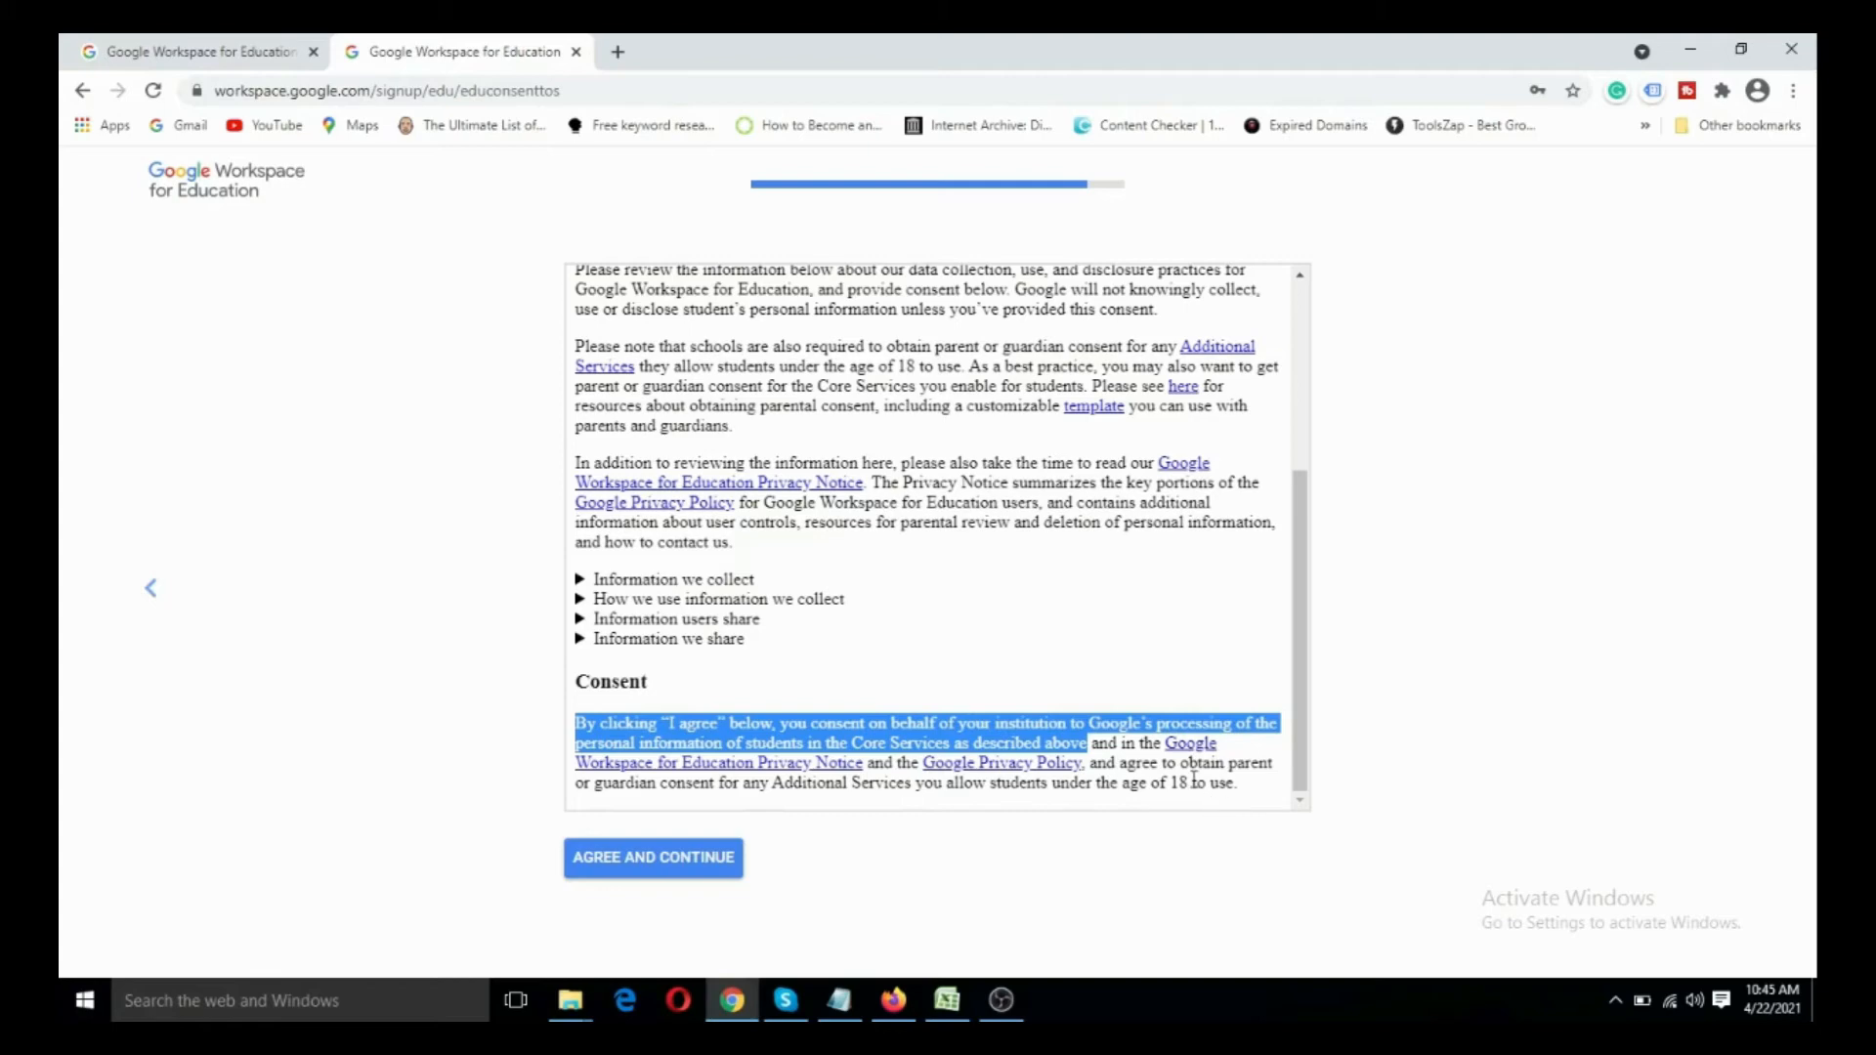
{"action": "left_click", "coordinate": [656, 862]}
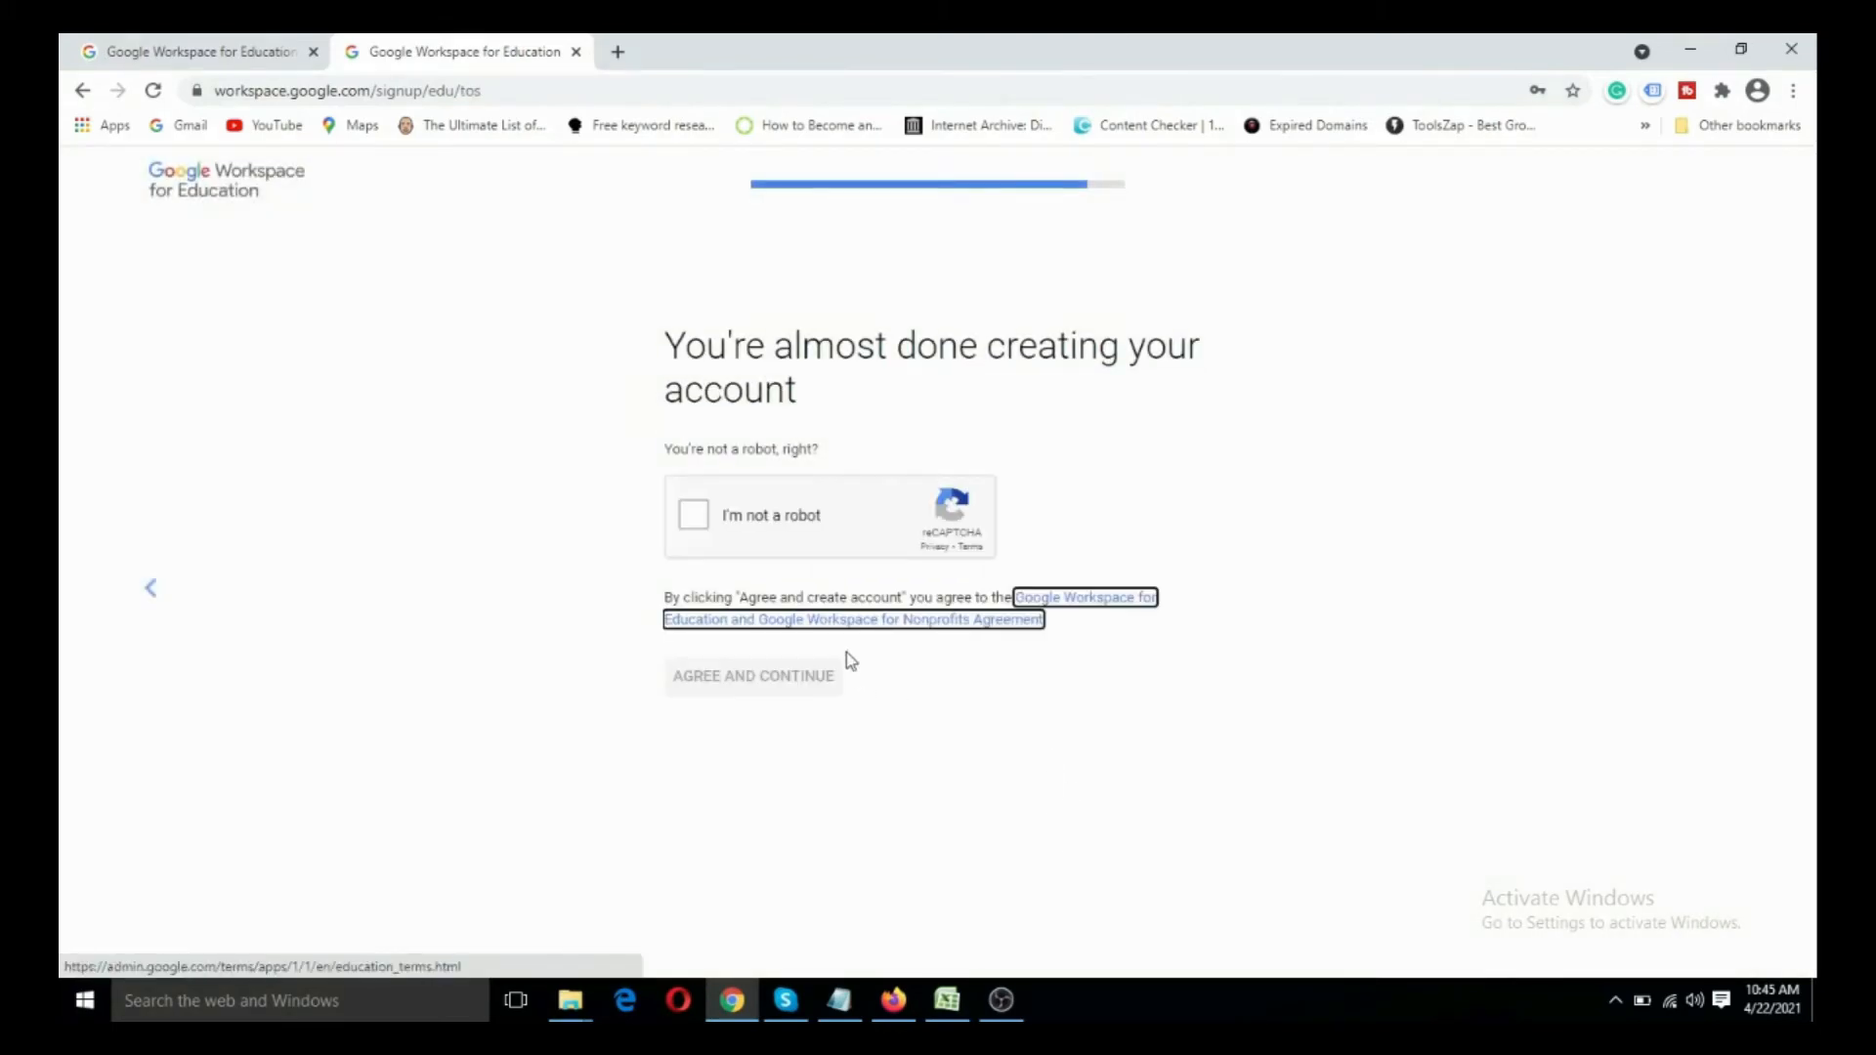
- Complete the not-a-robot check, accept the Workspace agreement, and continue through the Admin Console welcome to the getting-started page
{"action": "left_click", "coordinate": [694, 515]}
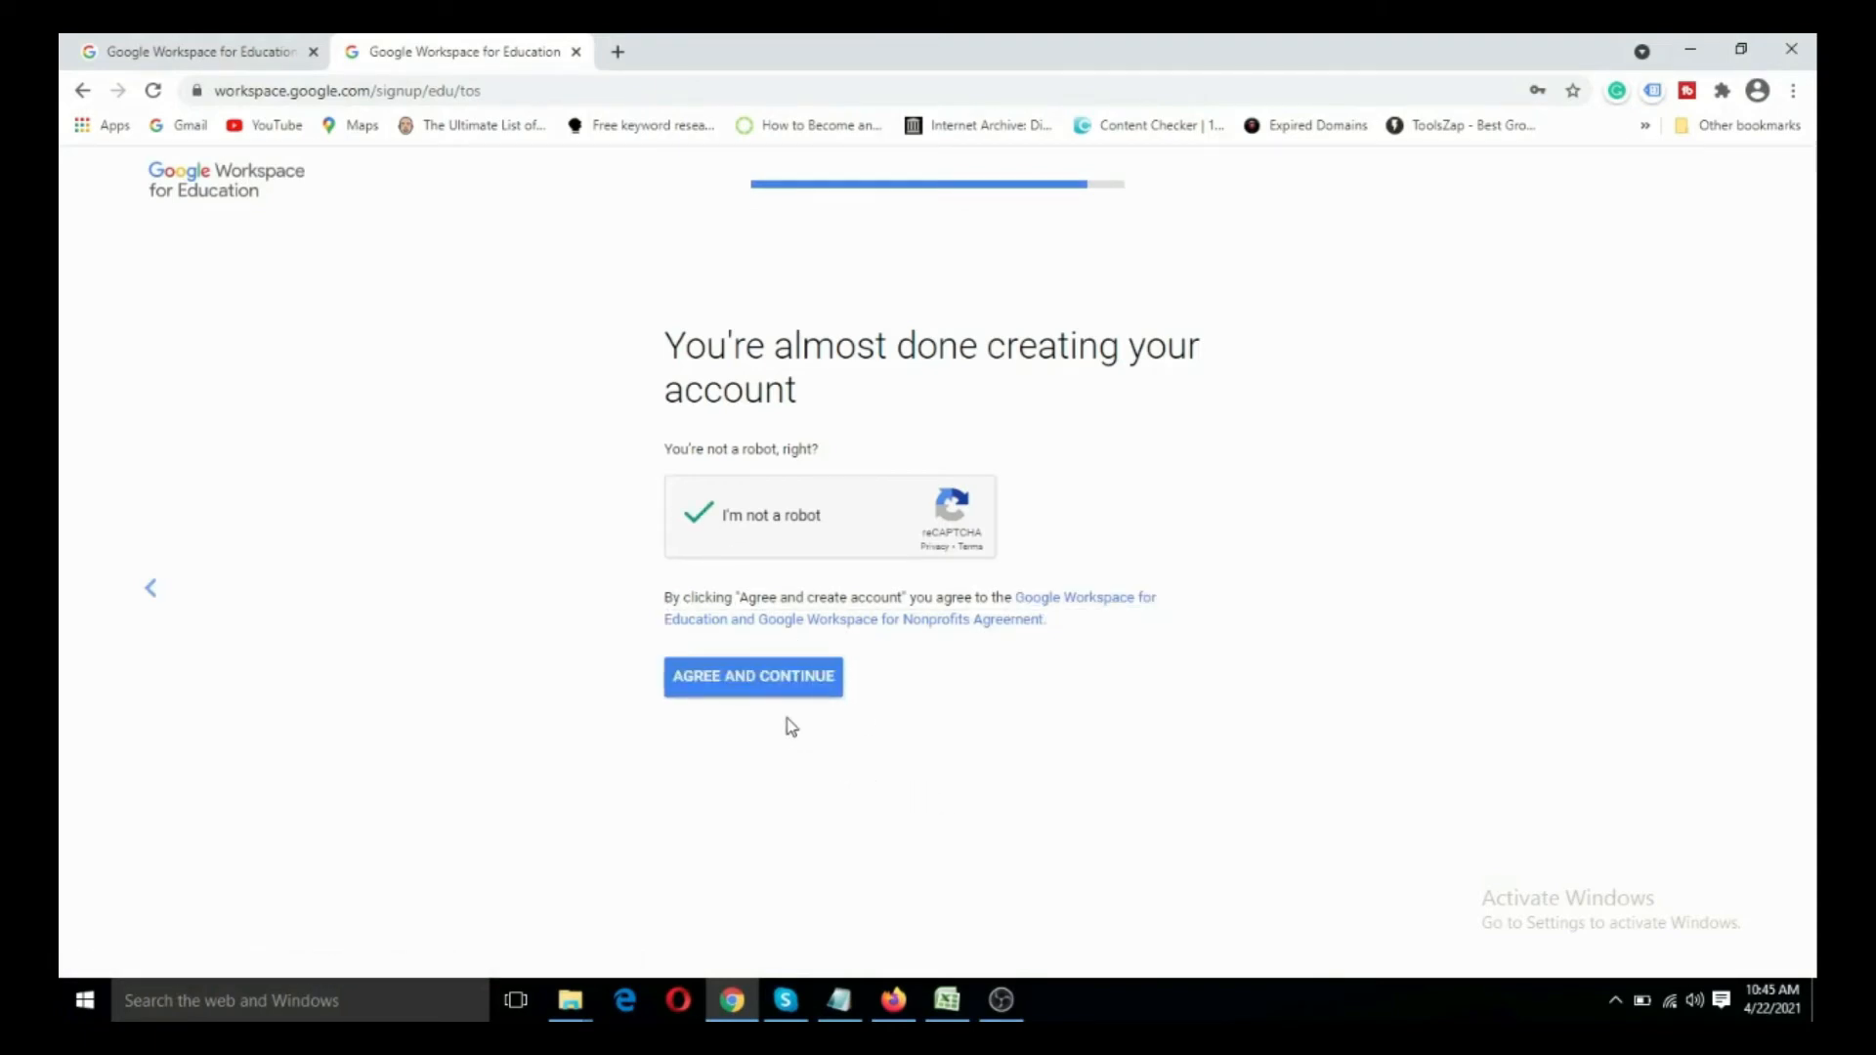
{"action": "left_click", "coordinate": [774, 685]}
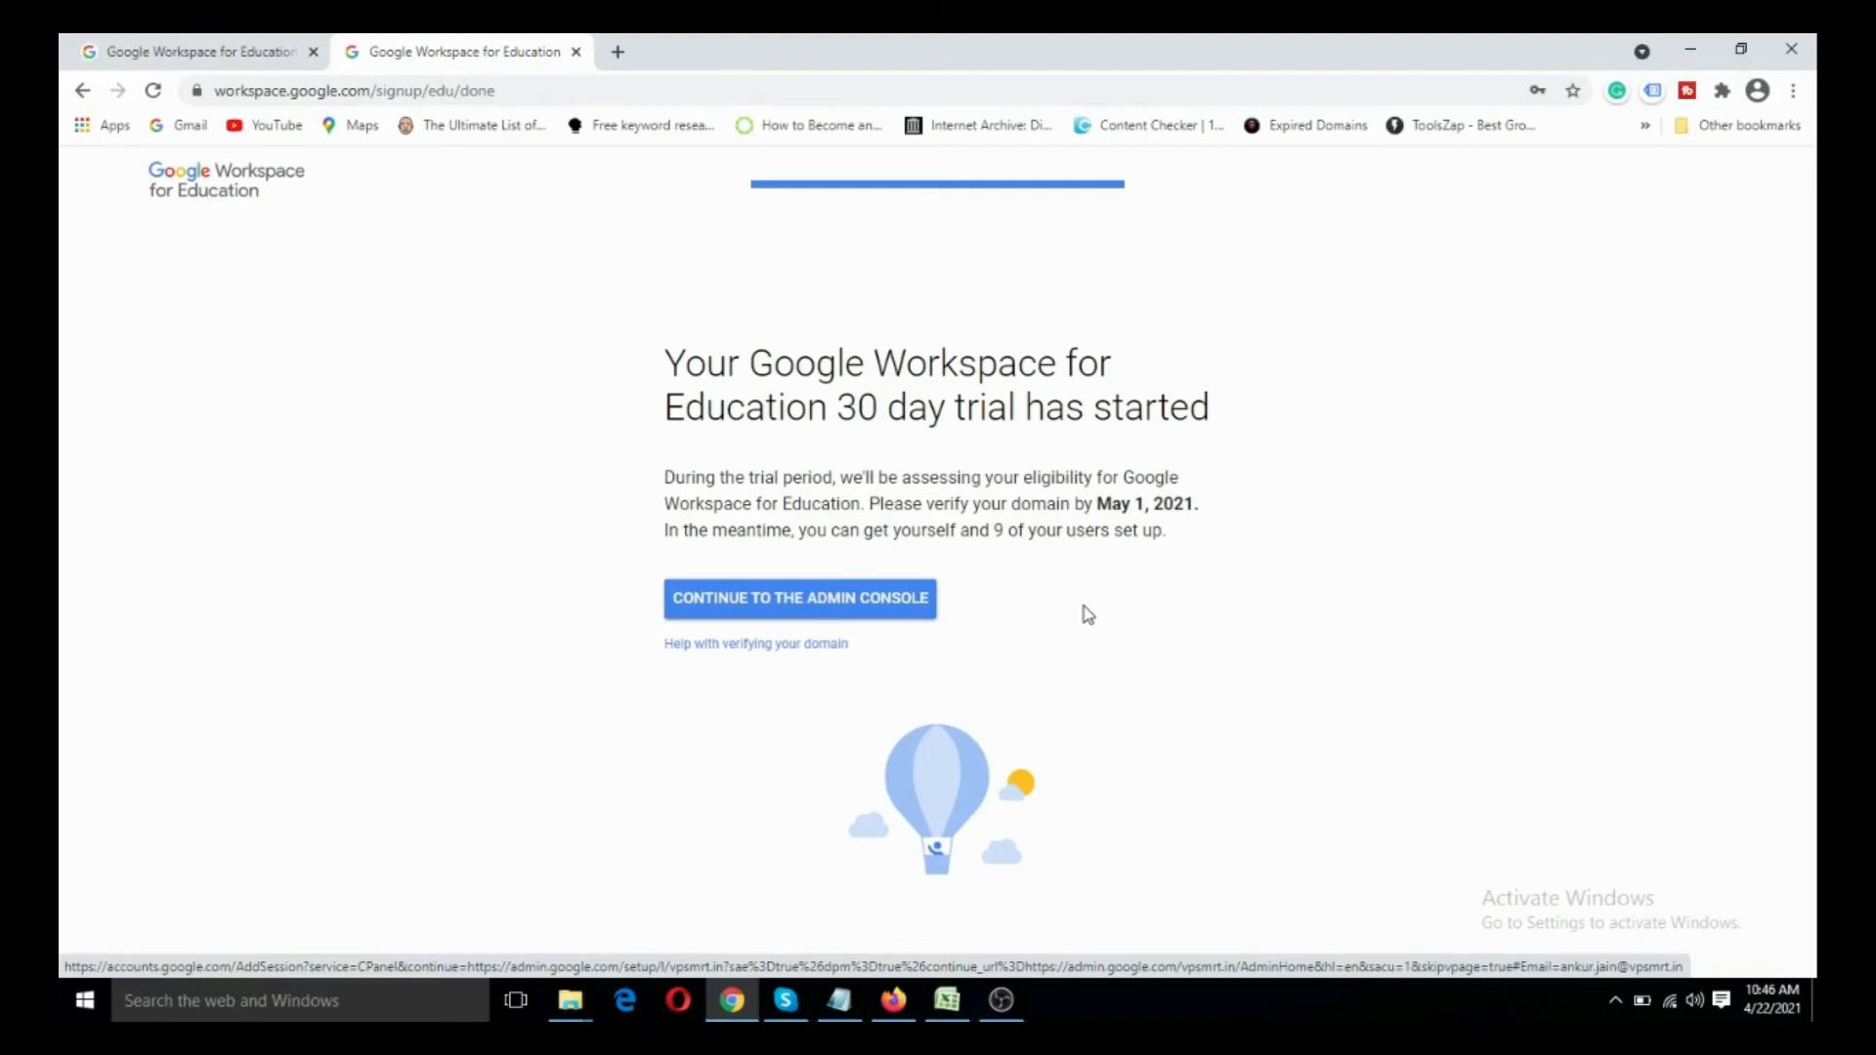
{"action": "left_click", "coordinate": [822, 603]}
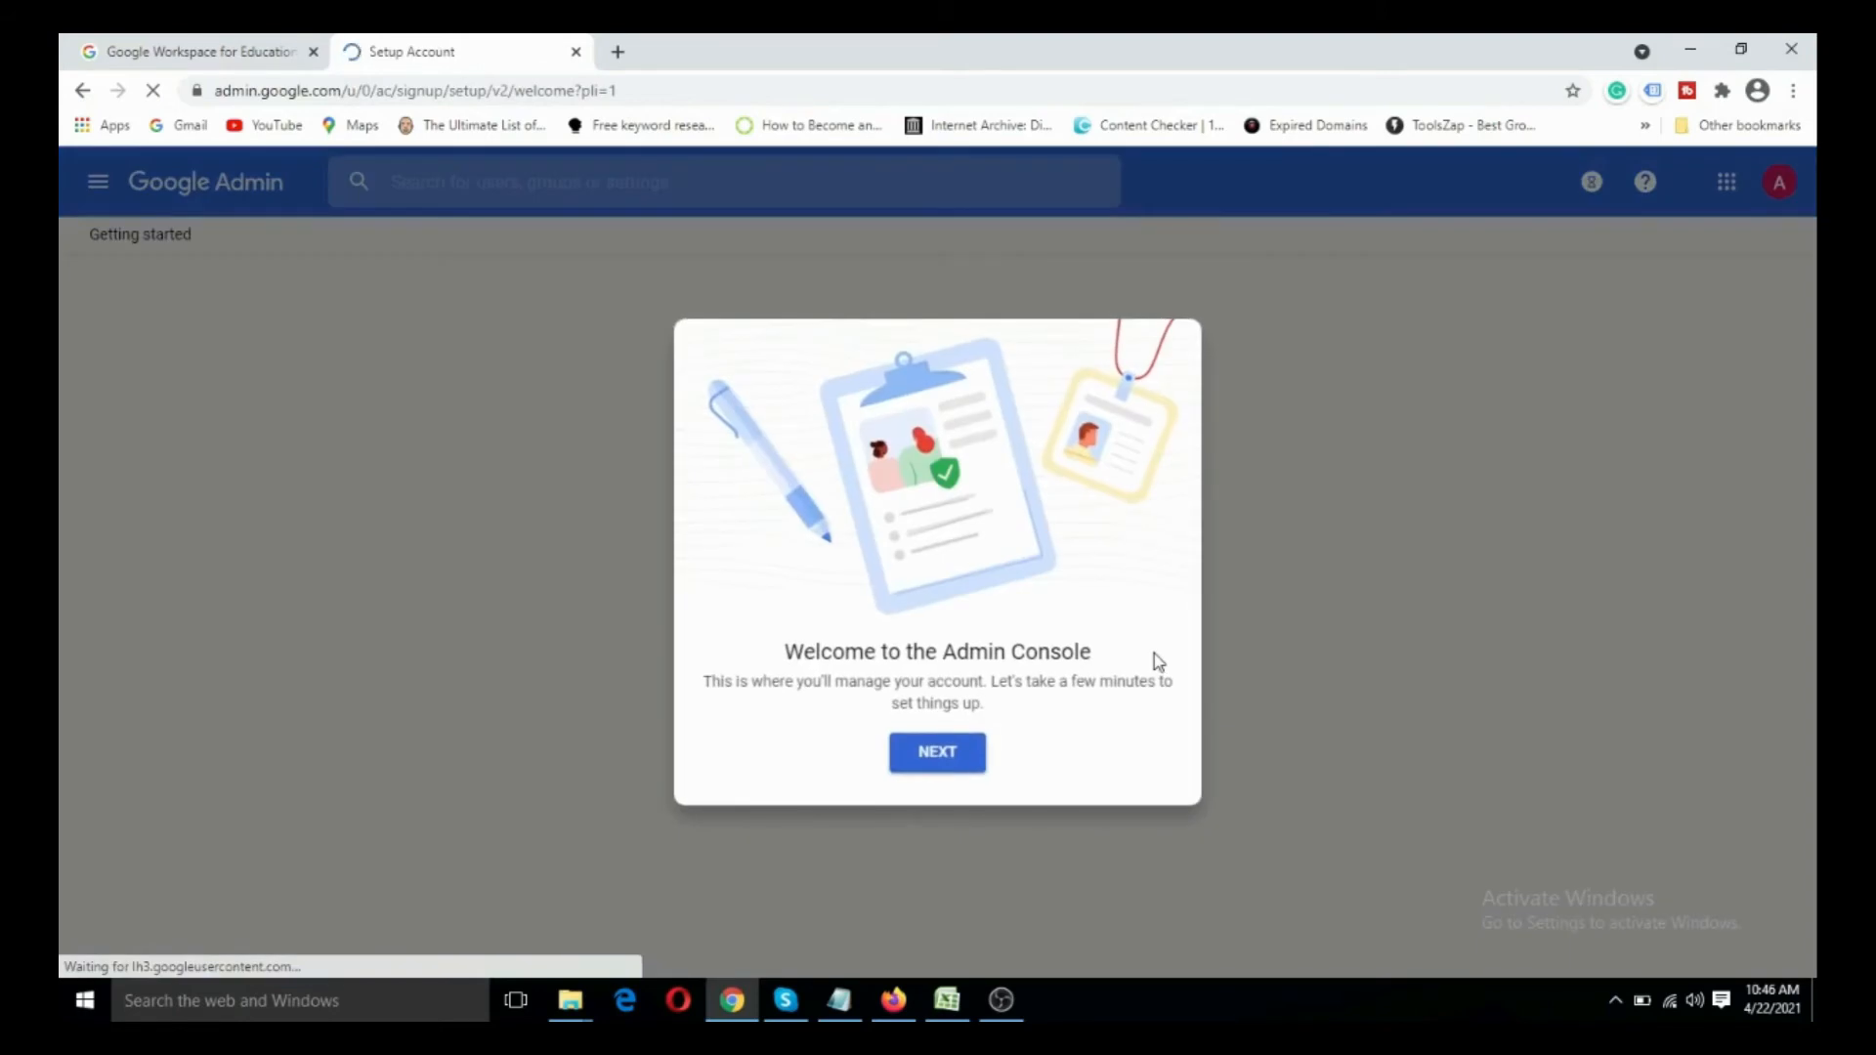
{"action": "left_click", "coordinate": [941, 756]}
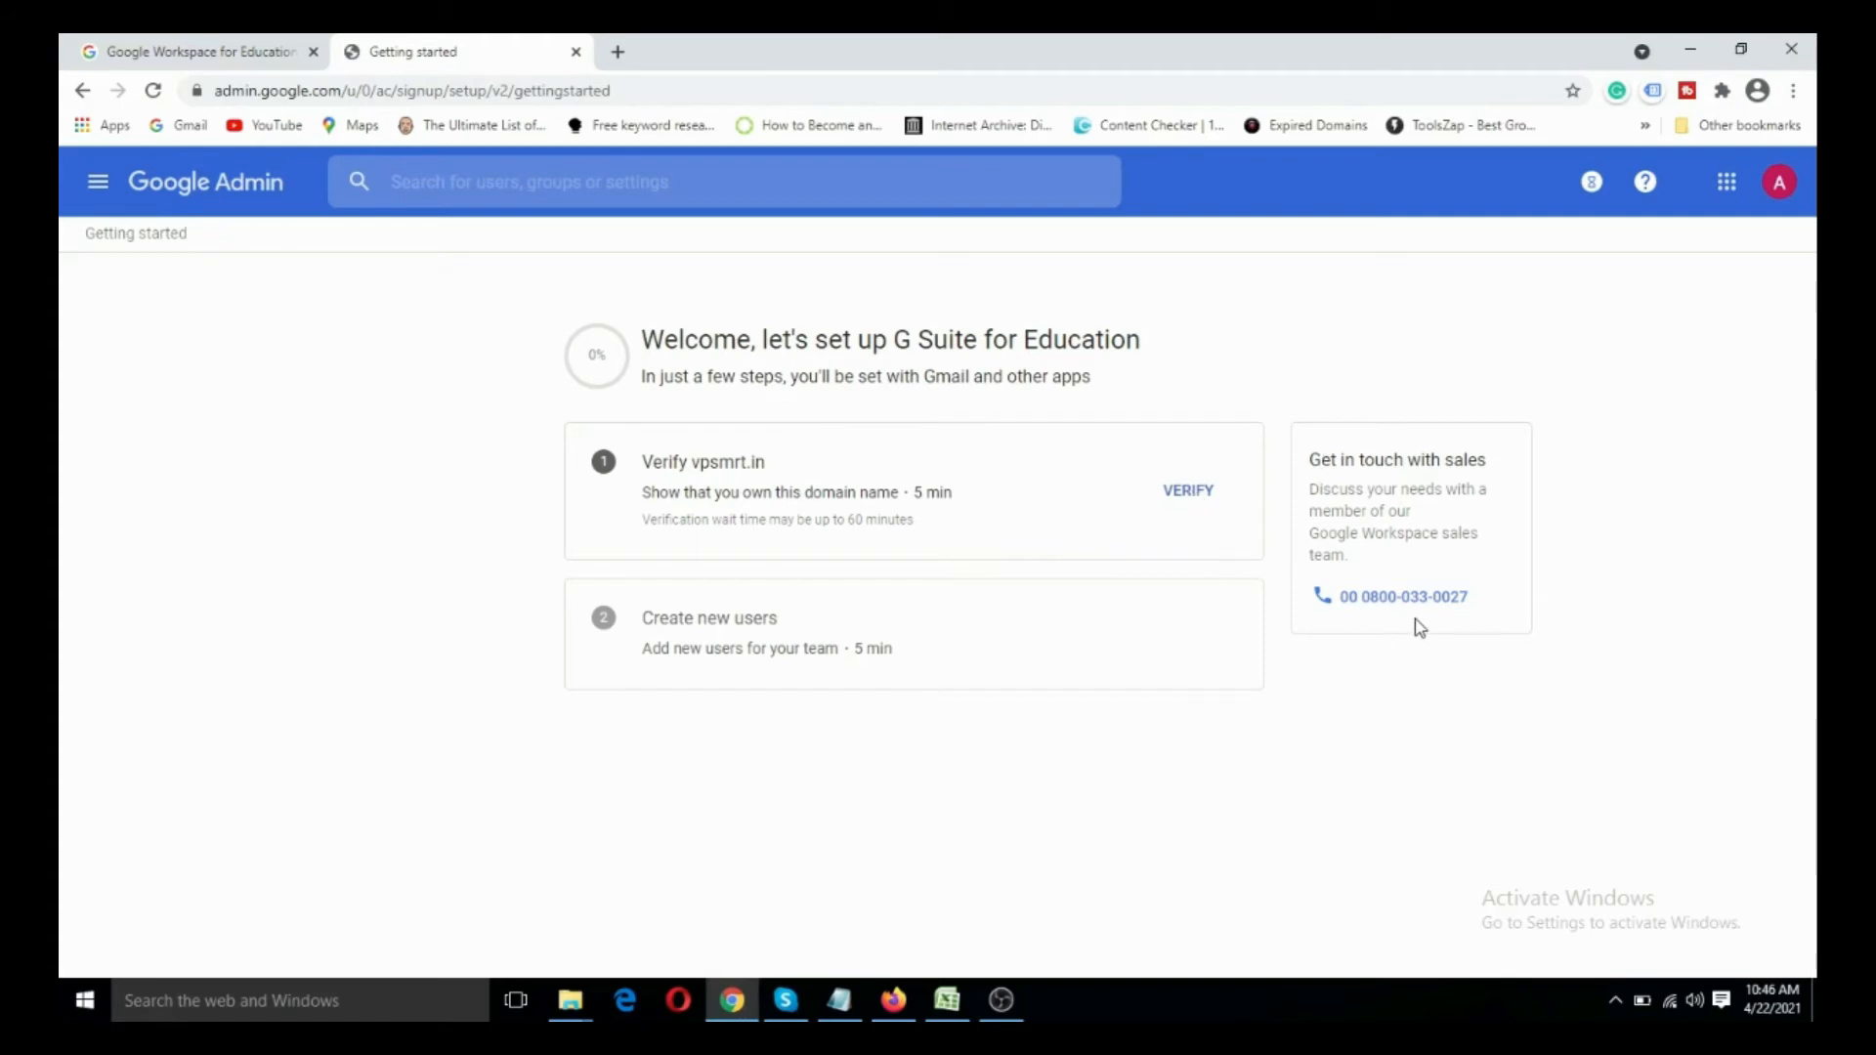
- Start verifying the vpsmrt.in domain and switch the verification method to Upload an HTML file
{"action": "left_click", "coordinate": [1189, 494]}
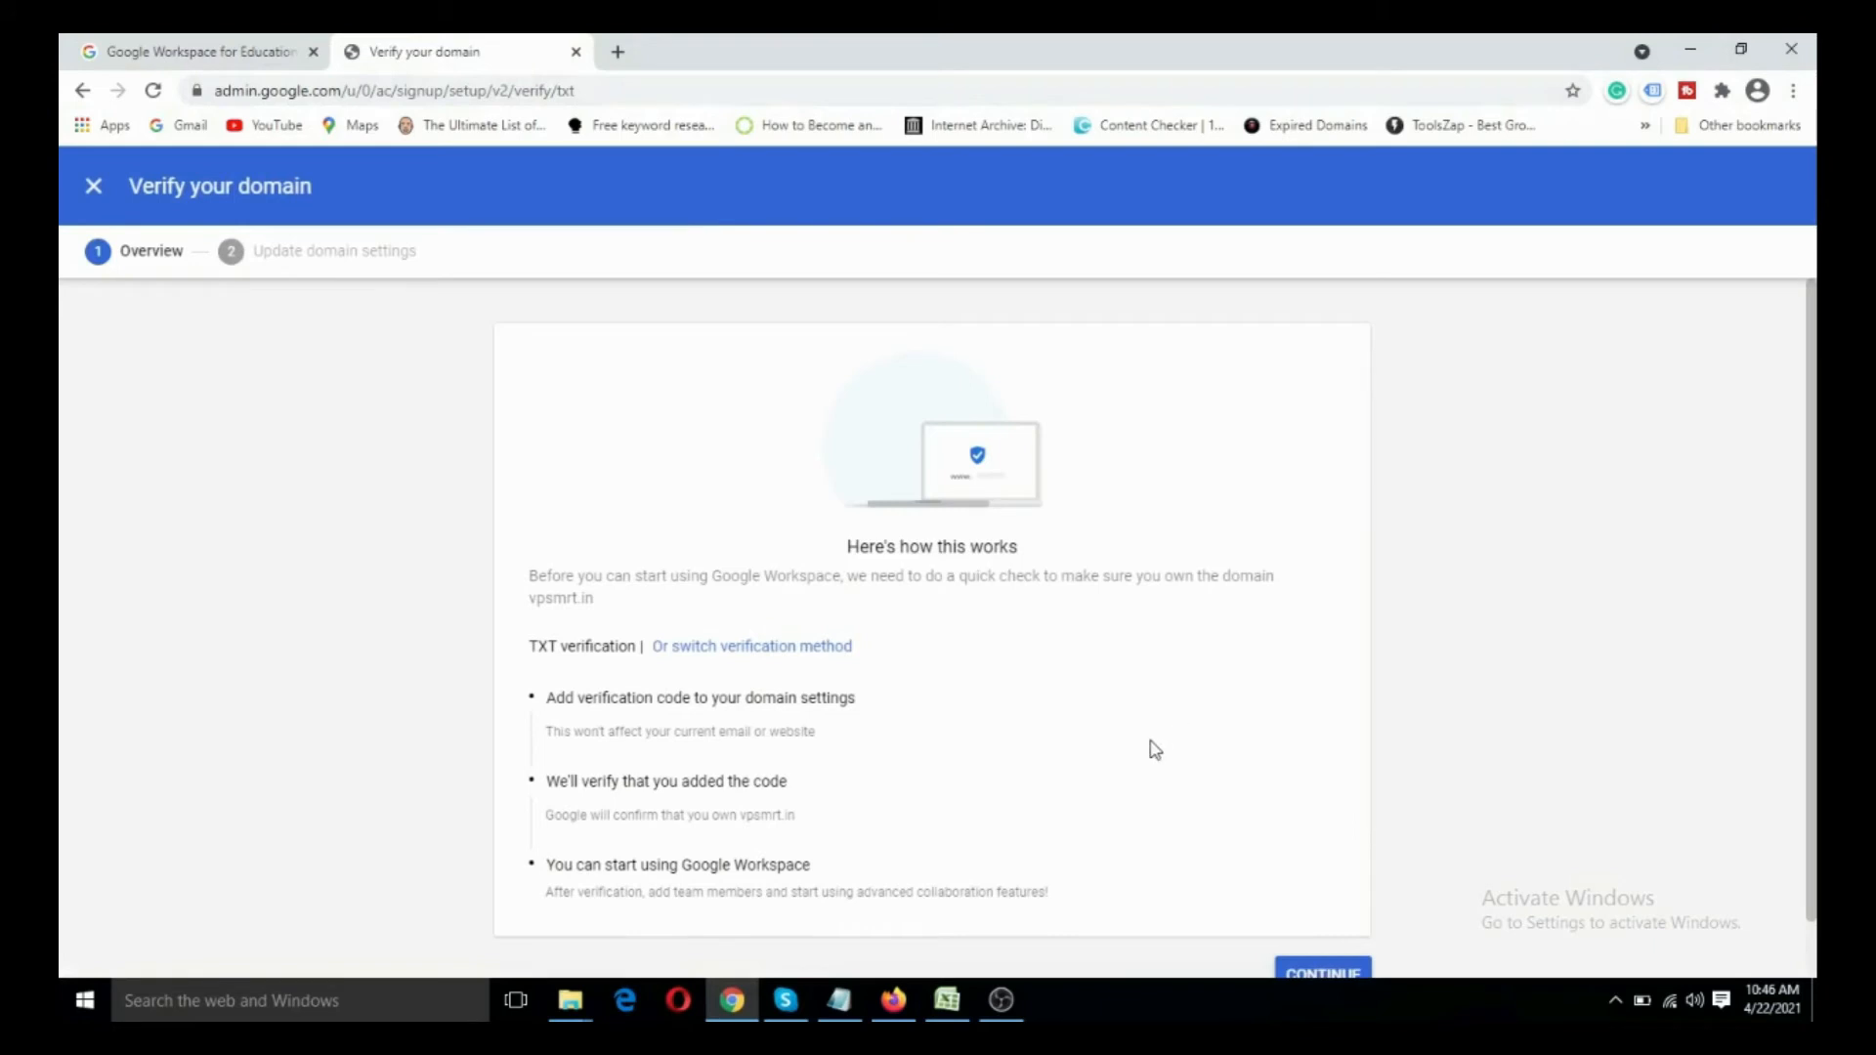
{"action": "scroll", "coordinate": [1155, 750], "scroll_direction": "down", "scroll_amount": 1}
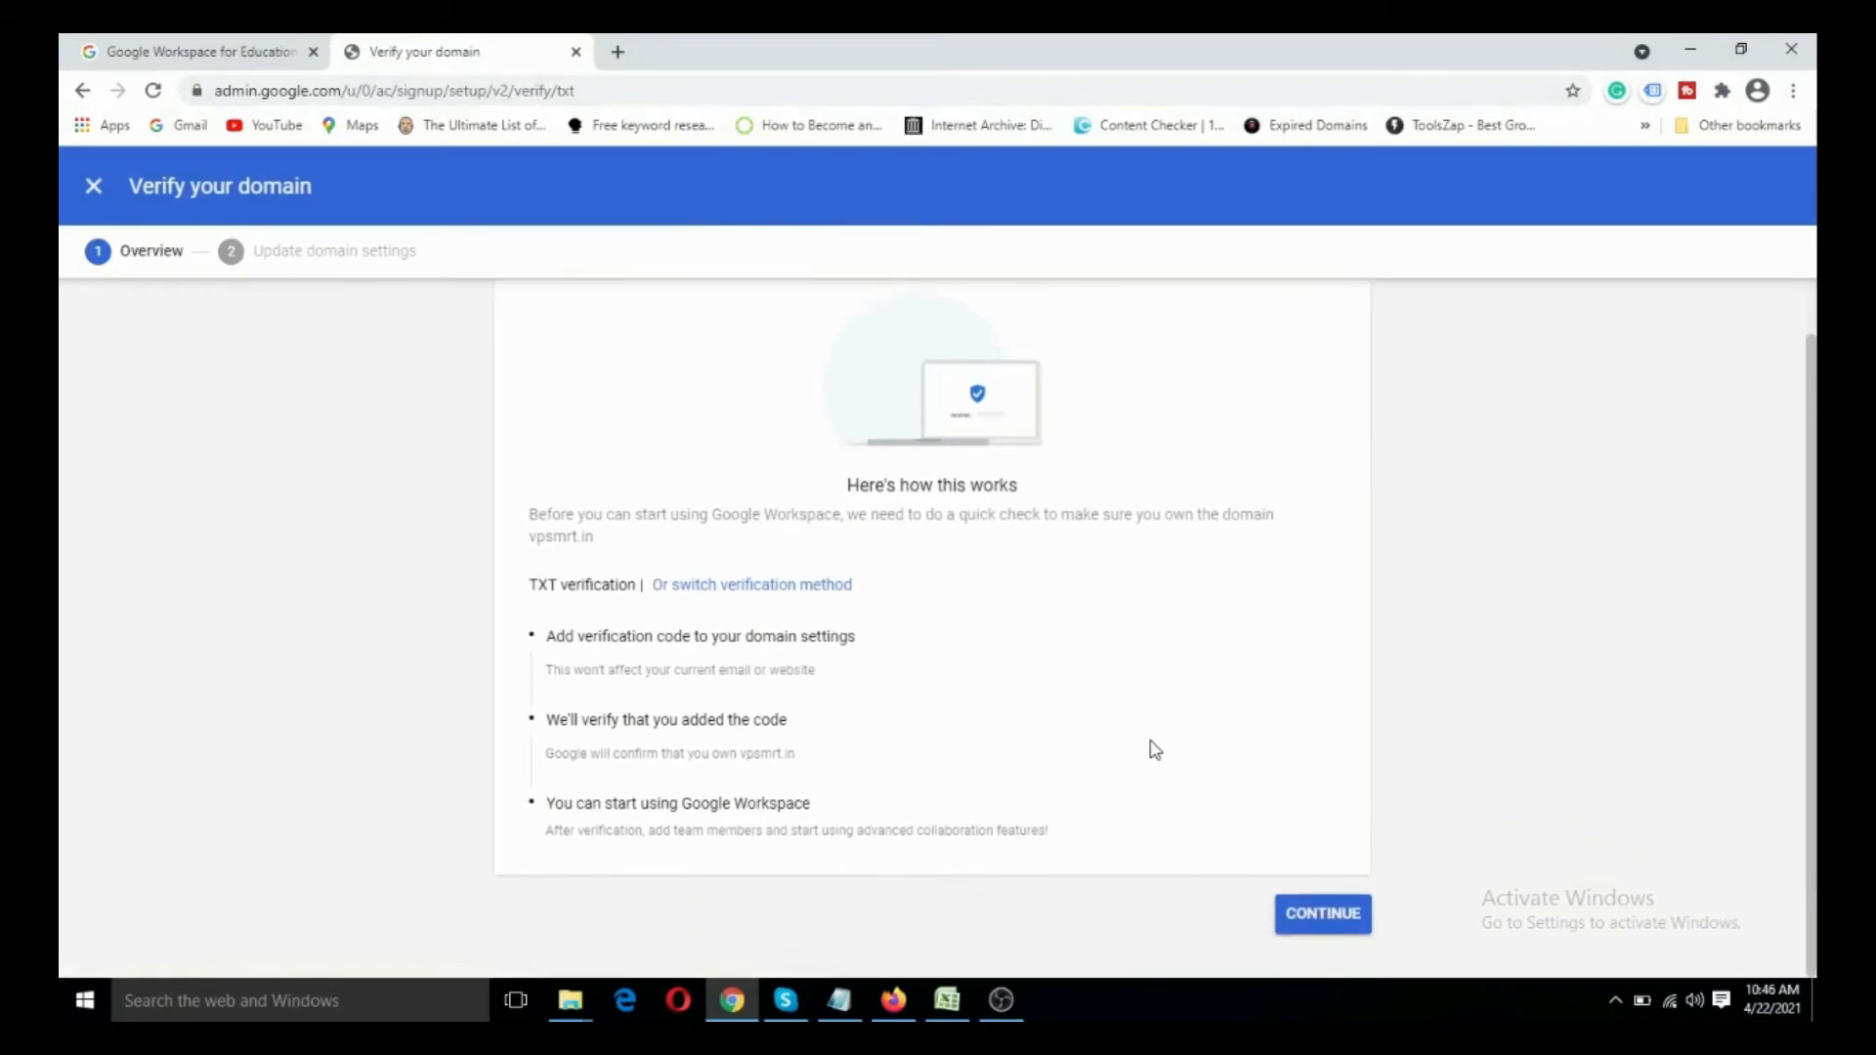
{"action": "left_click", "coordinate": [700, 586]}
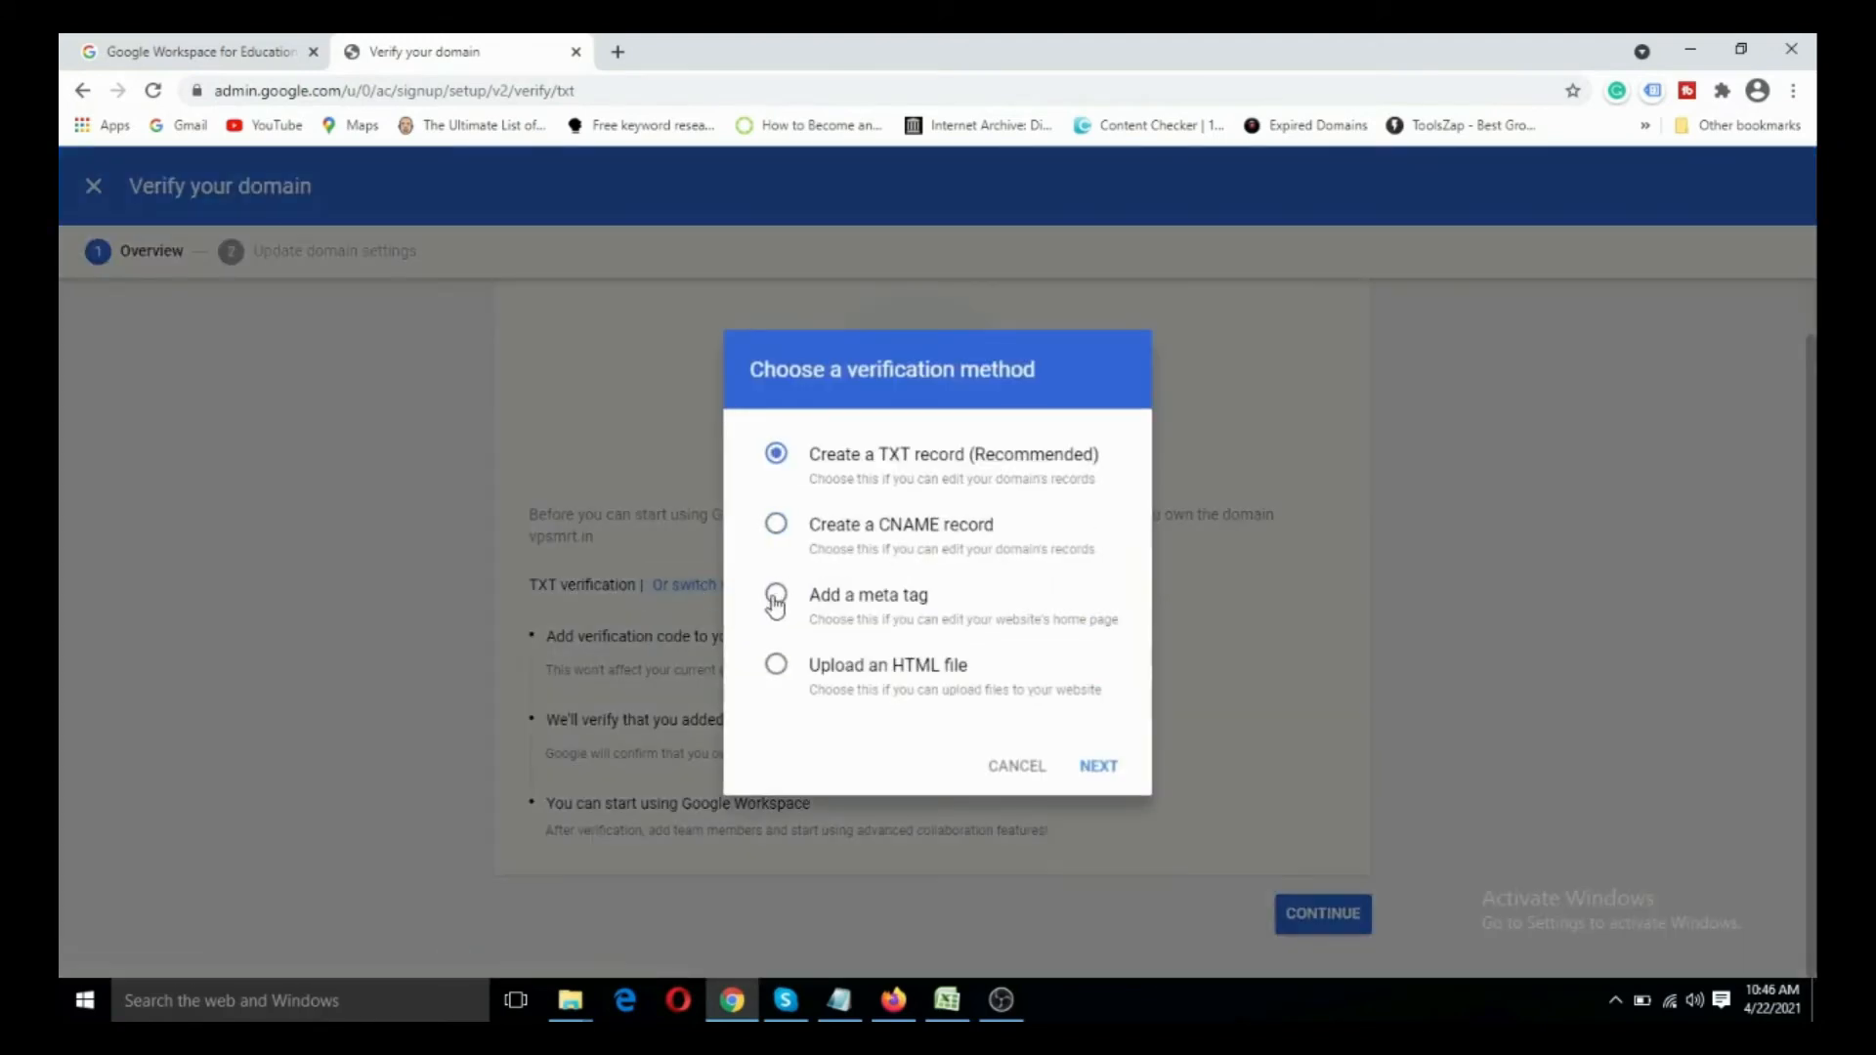
{"action": "left_click", "coordinate": [776, 667]}
{"action": "left_click", "coordinate": [1101, 770]}
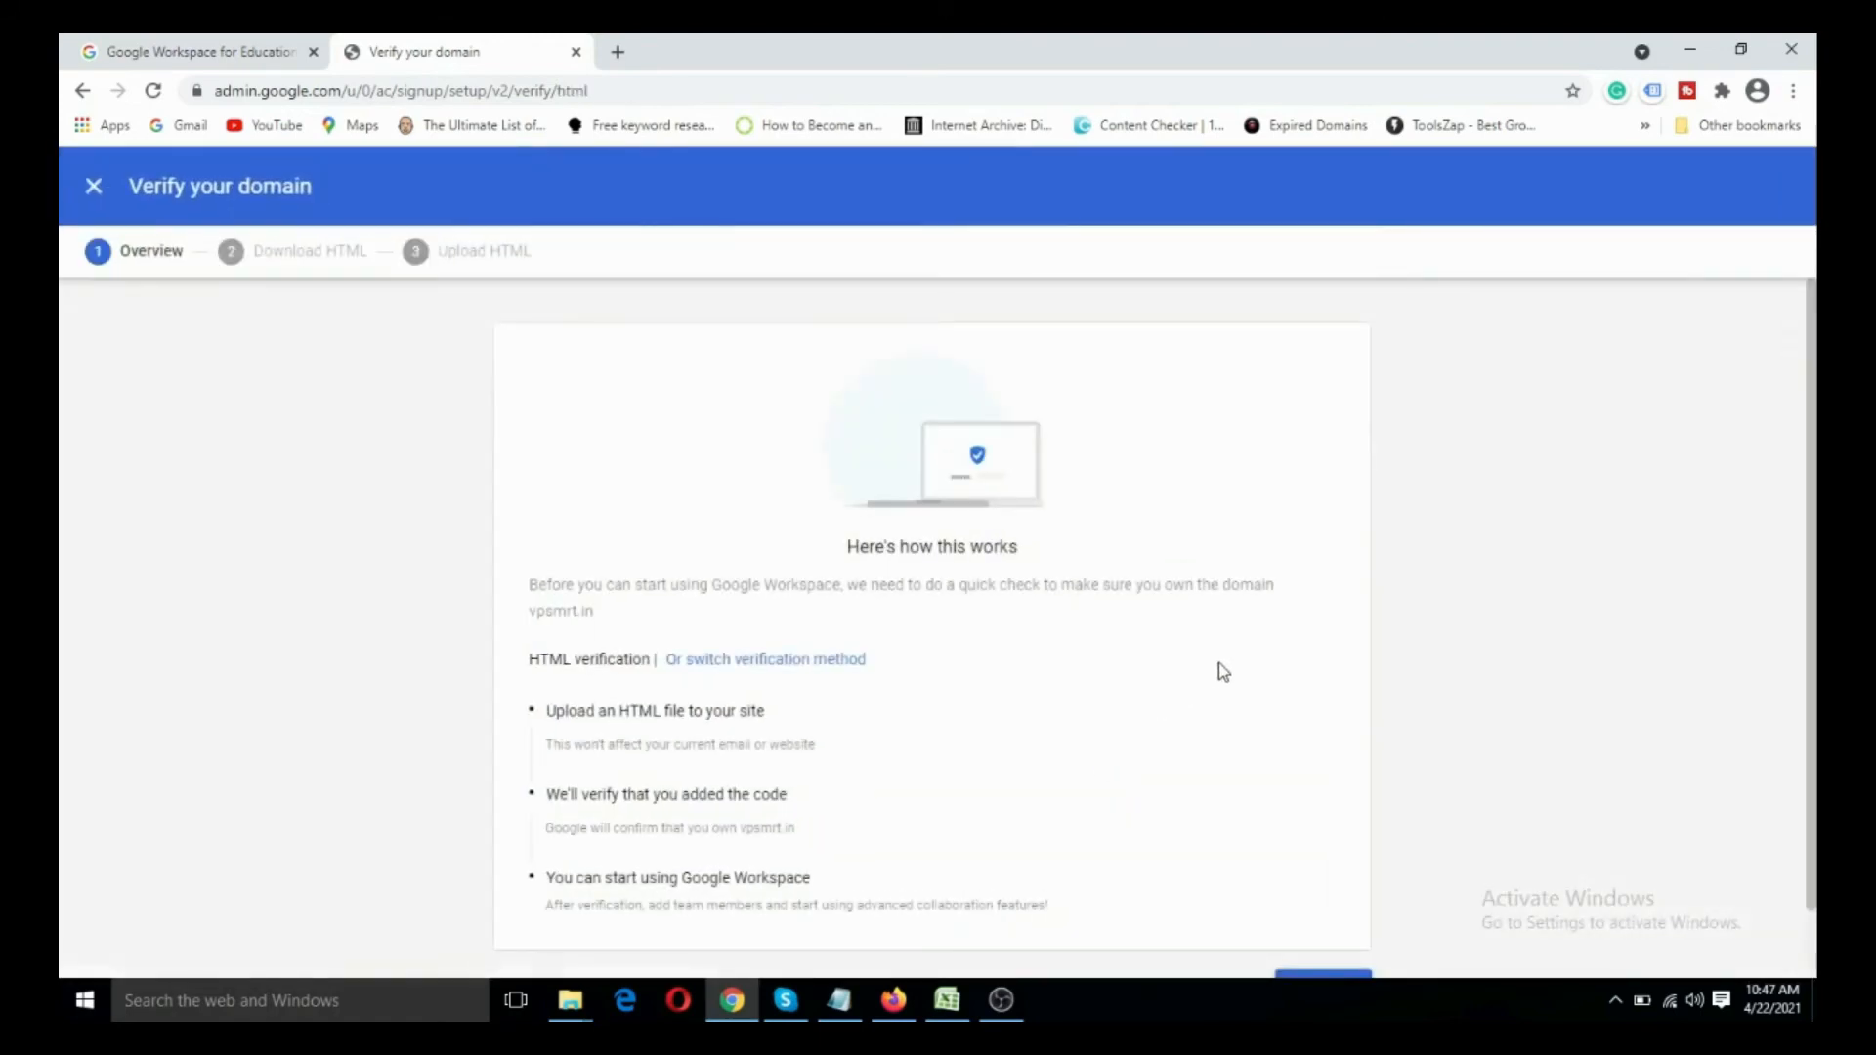
- Continue past the verification overview and download the HTML verification file for vpsmrt.in
{"action": "scroll", "coordinate": [1208, 667], "scroll_direction": "down", "scroll_amount": 1}
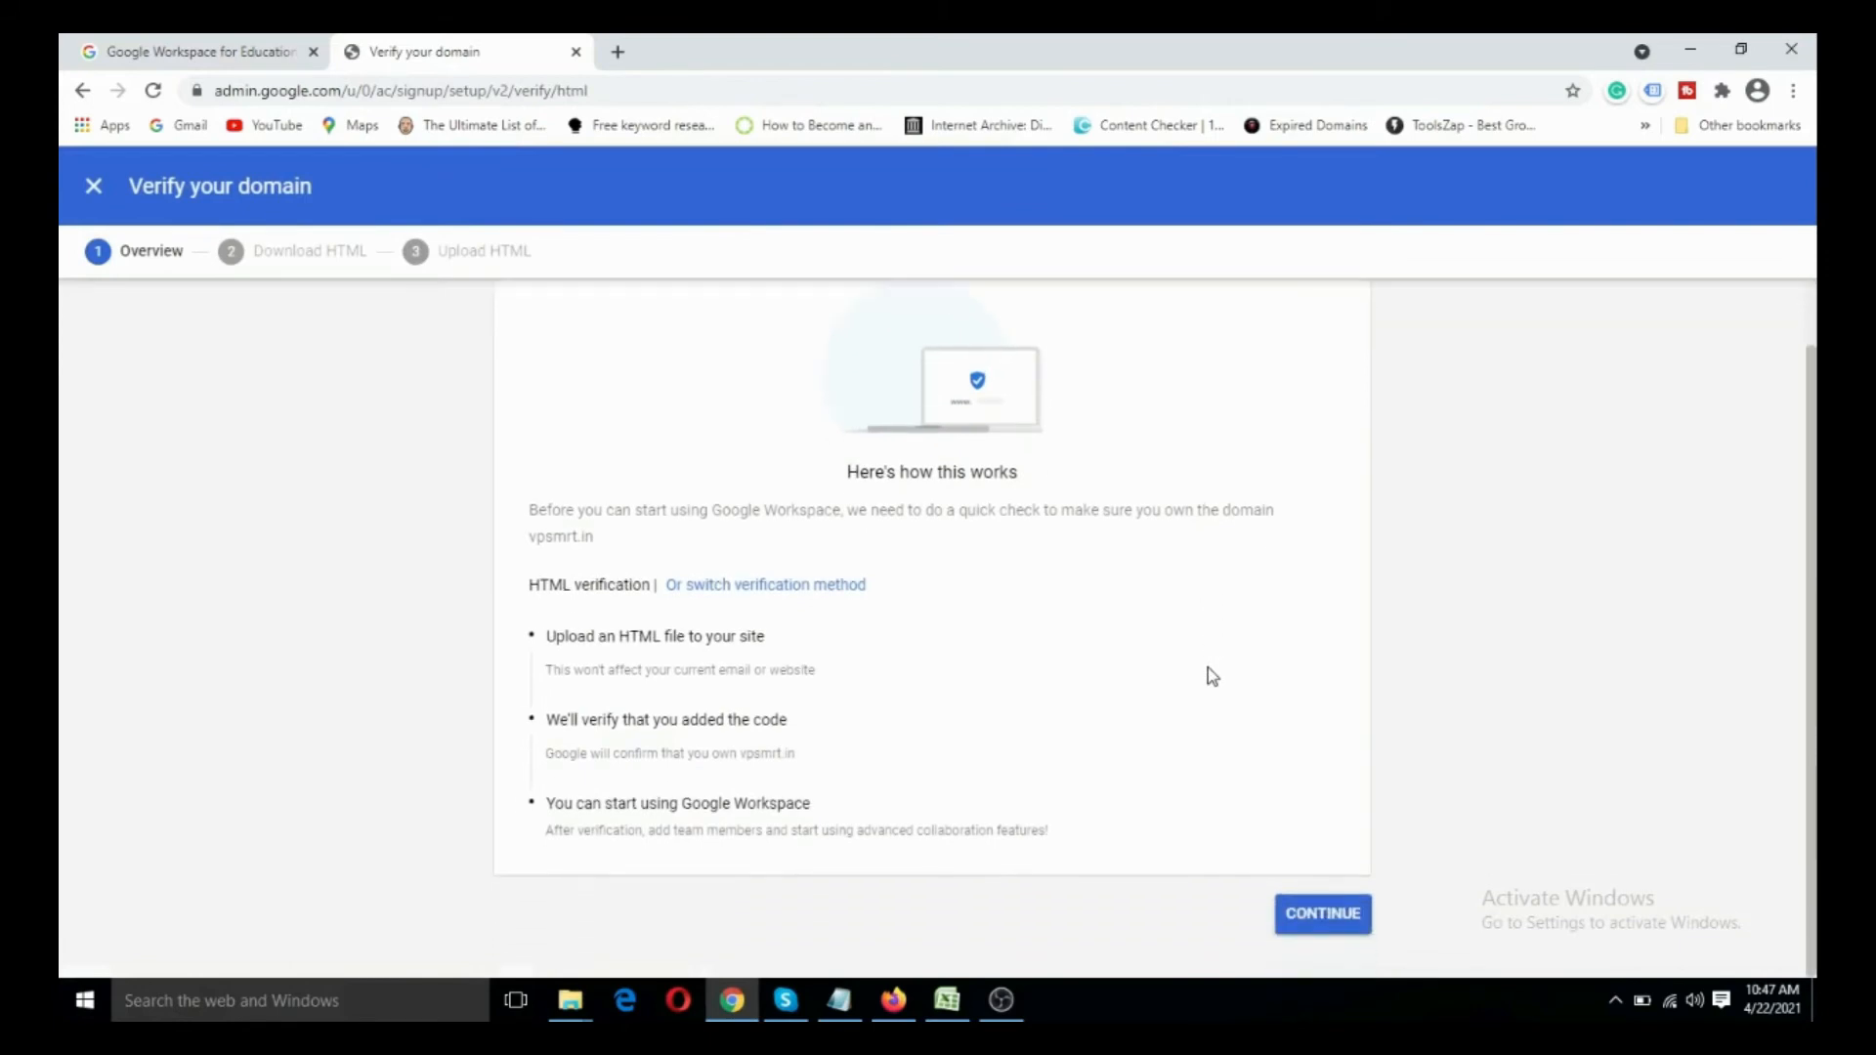
{"action": "left_click", "coordinate": [1320, 921]}
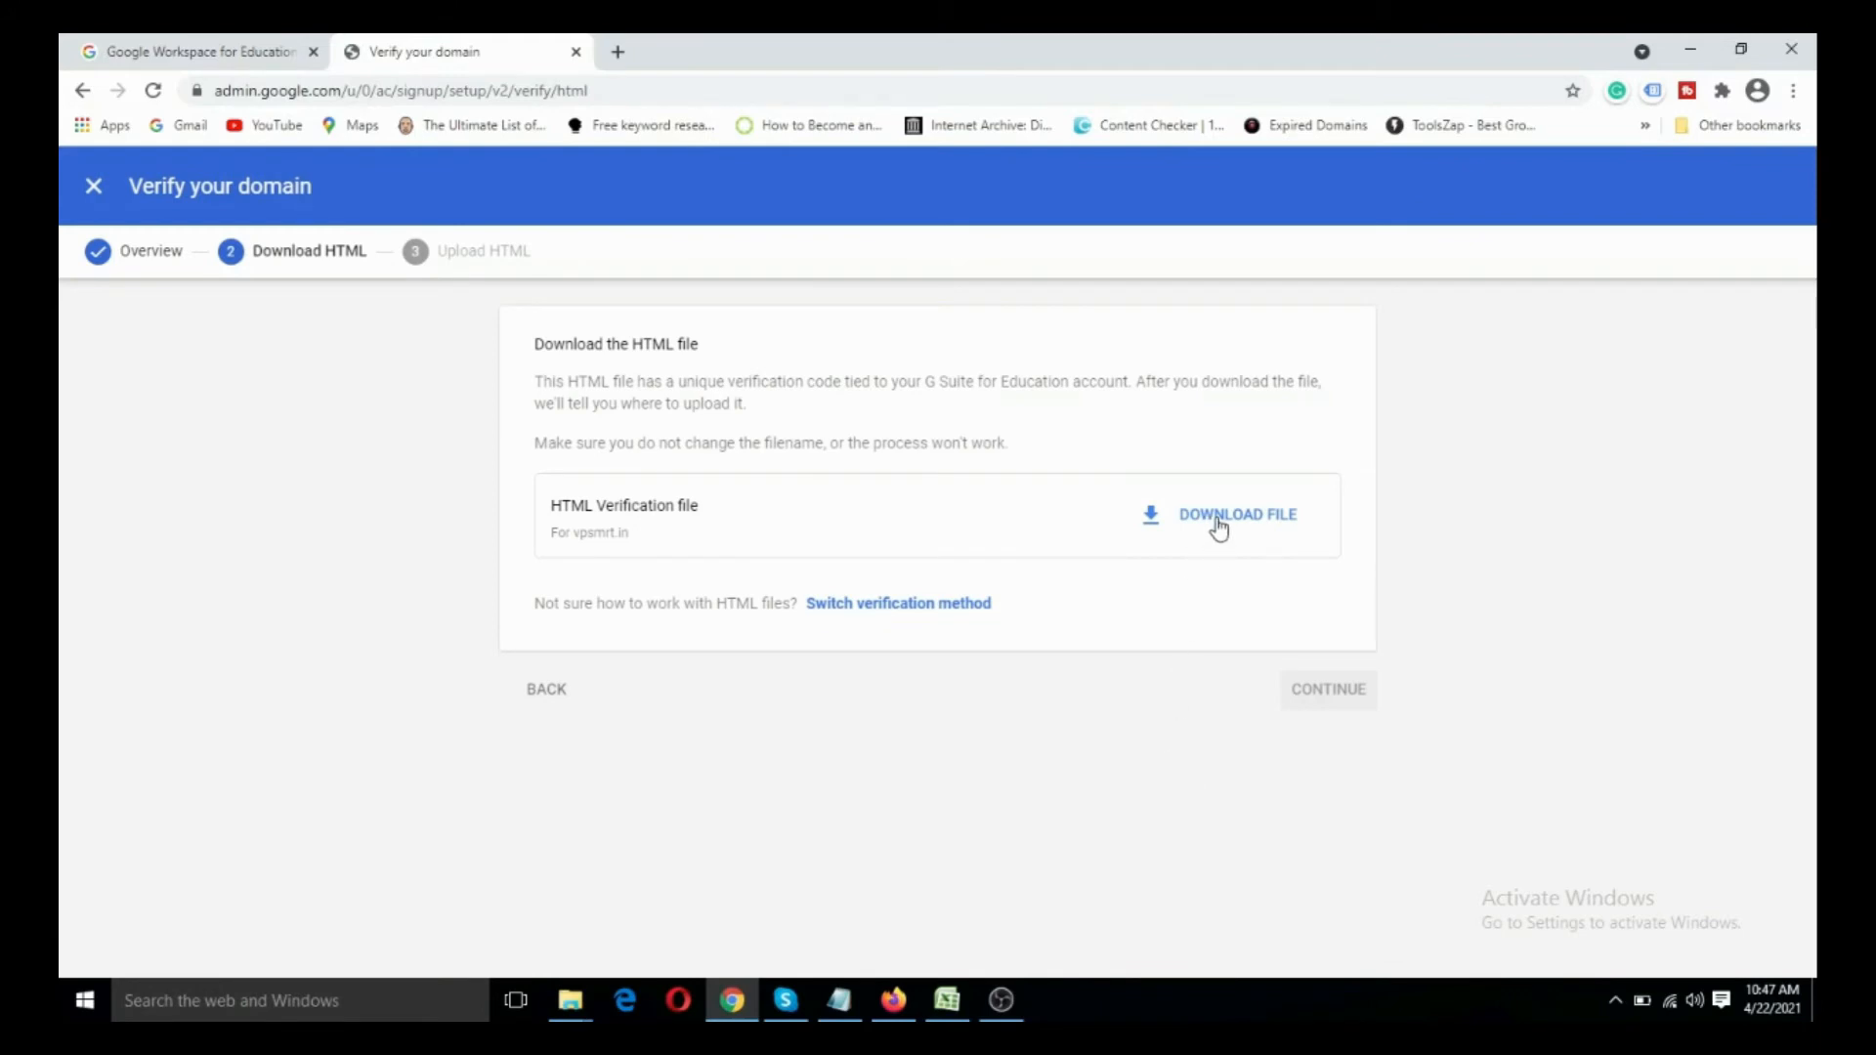
{"action": "left_click", "coordinate": [1219, 525]}
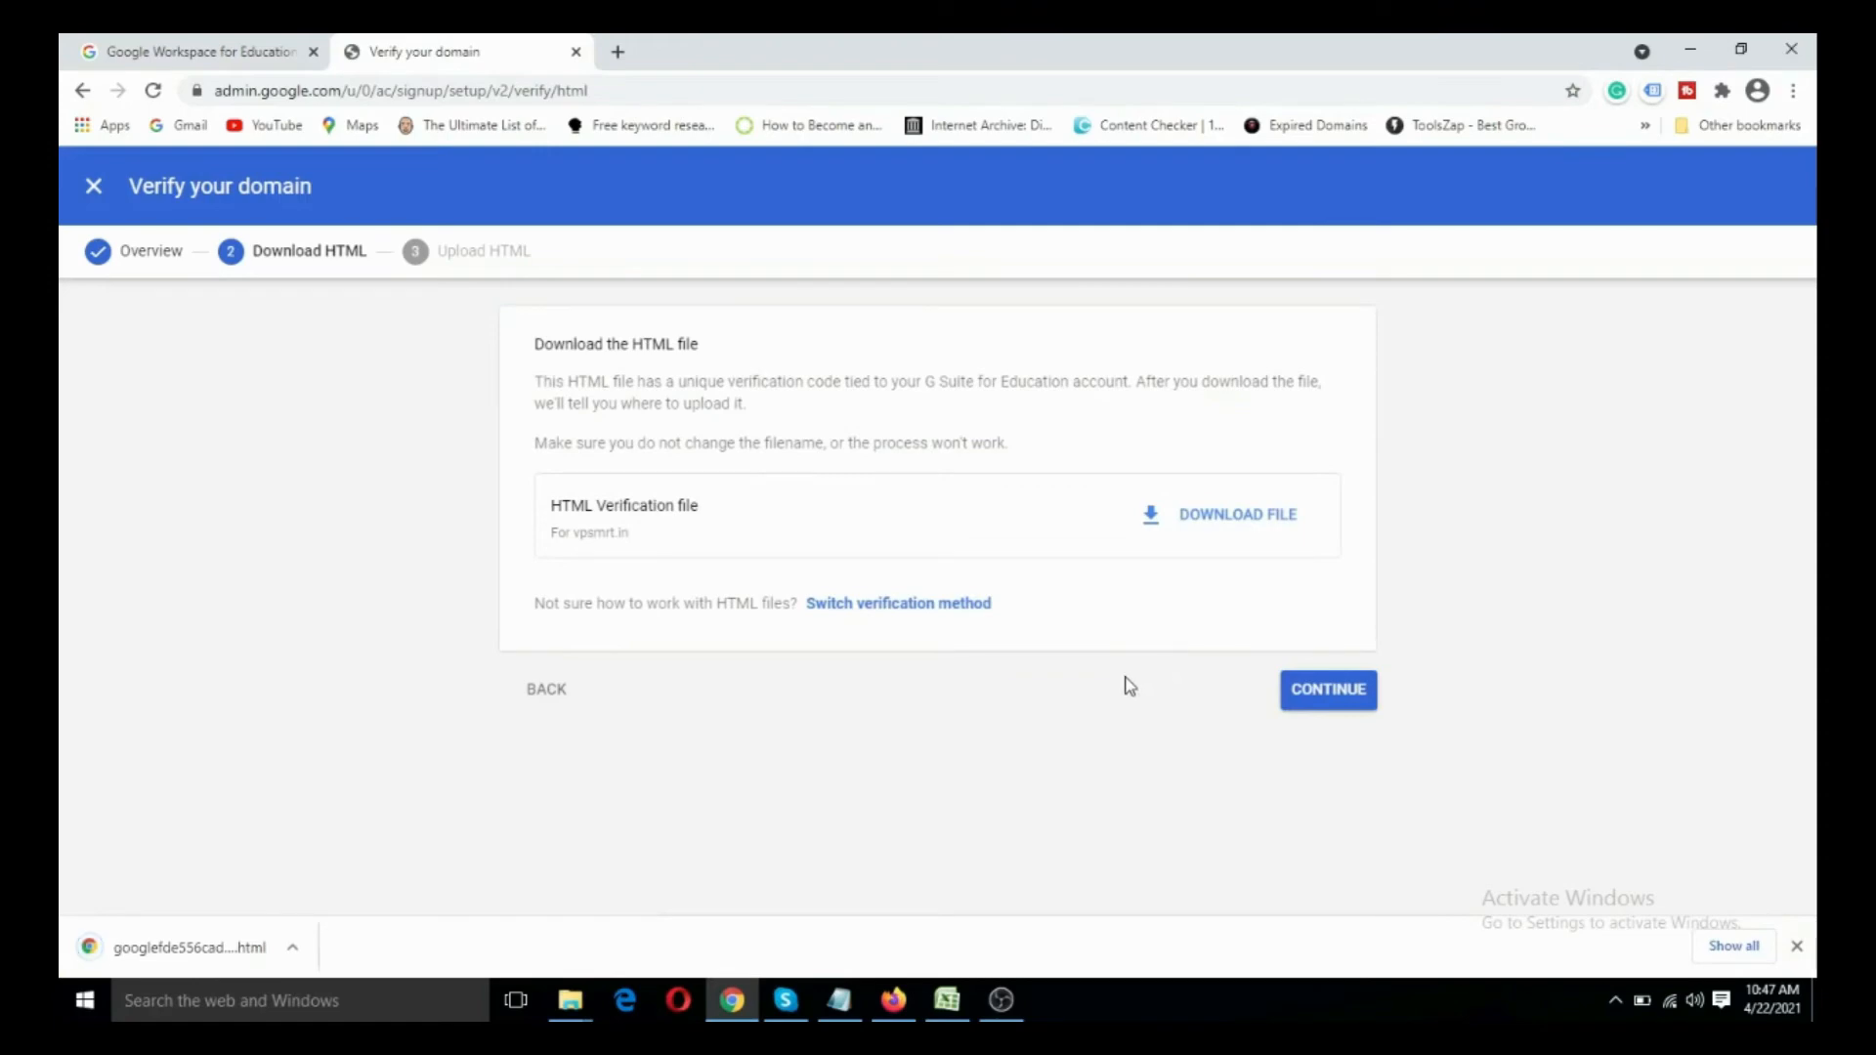
- In File Explorer's Downloads folder, permanently delete the older Google verification HTML file dated 4/19/2021
{"action": "key", "text": "super+e"}
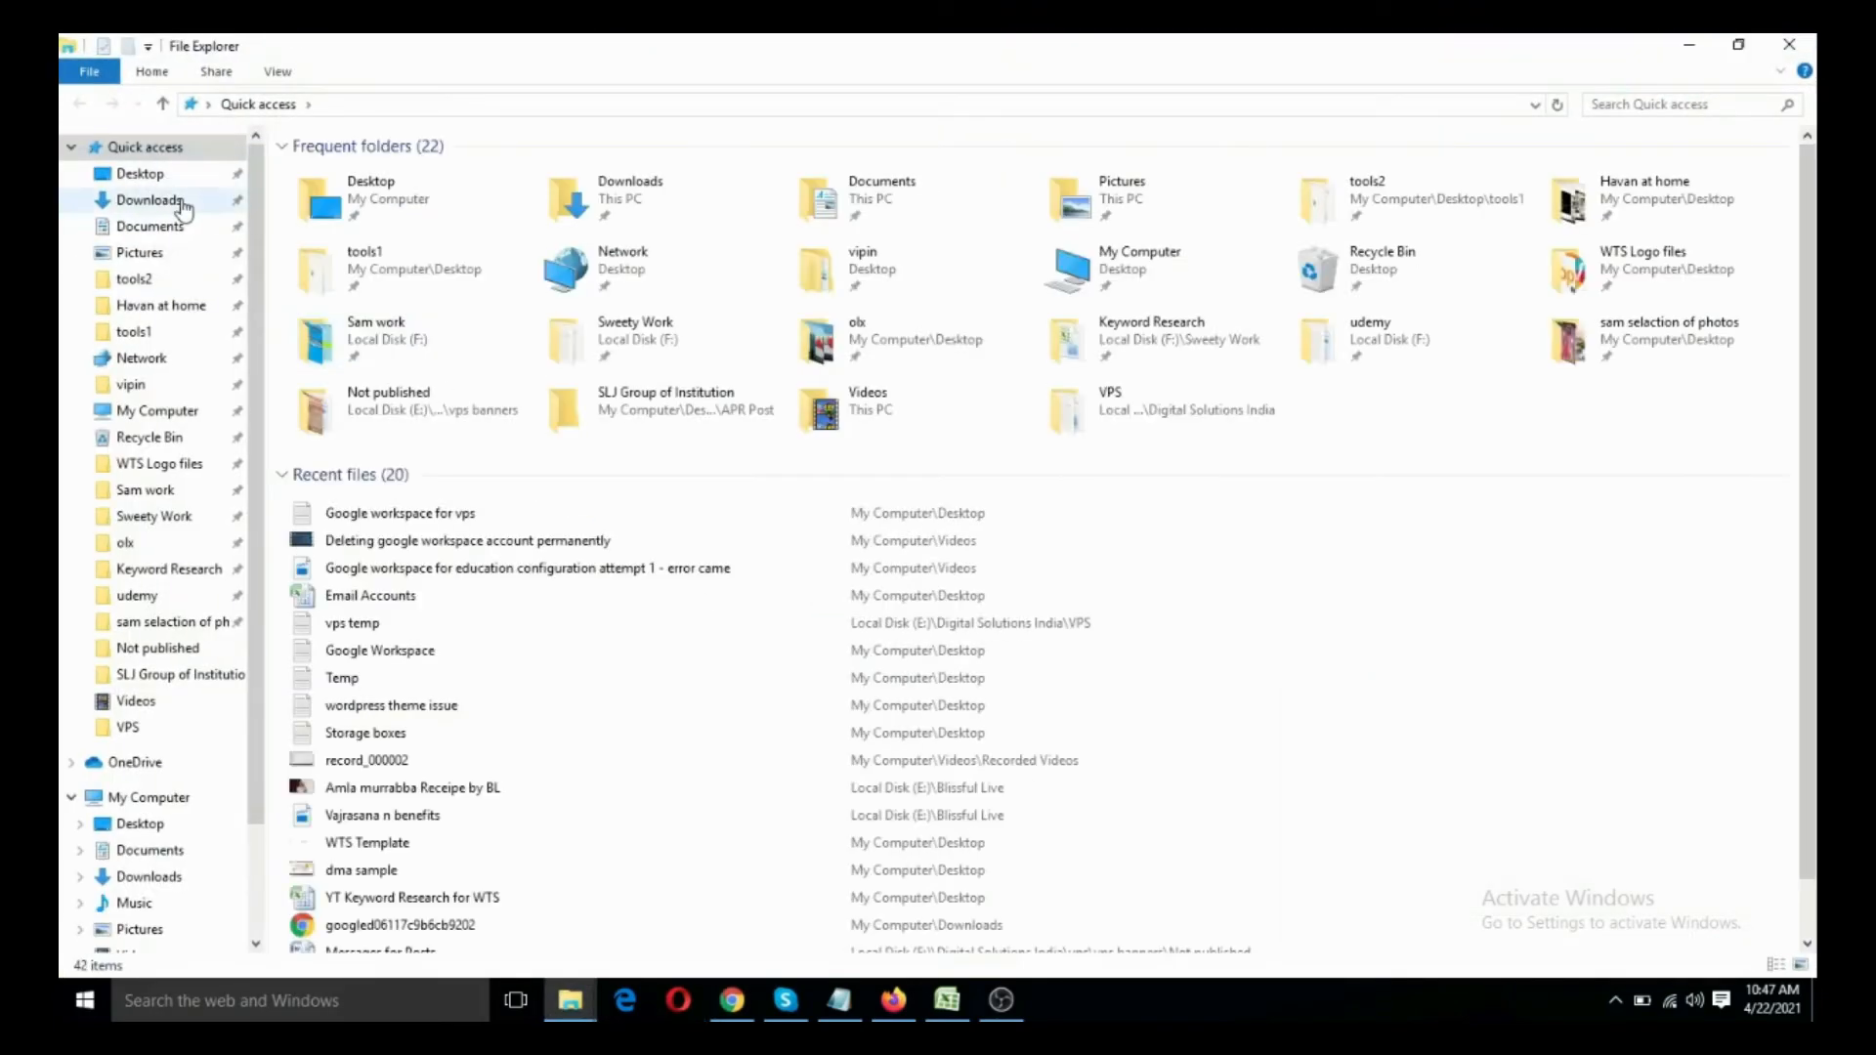
{"action": "left_click", "coordinate": [183, 203]}
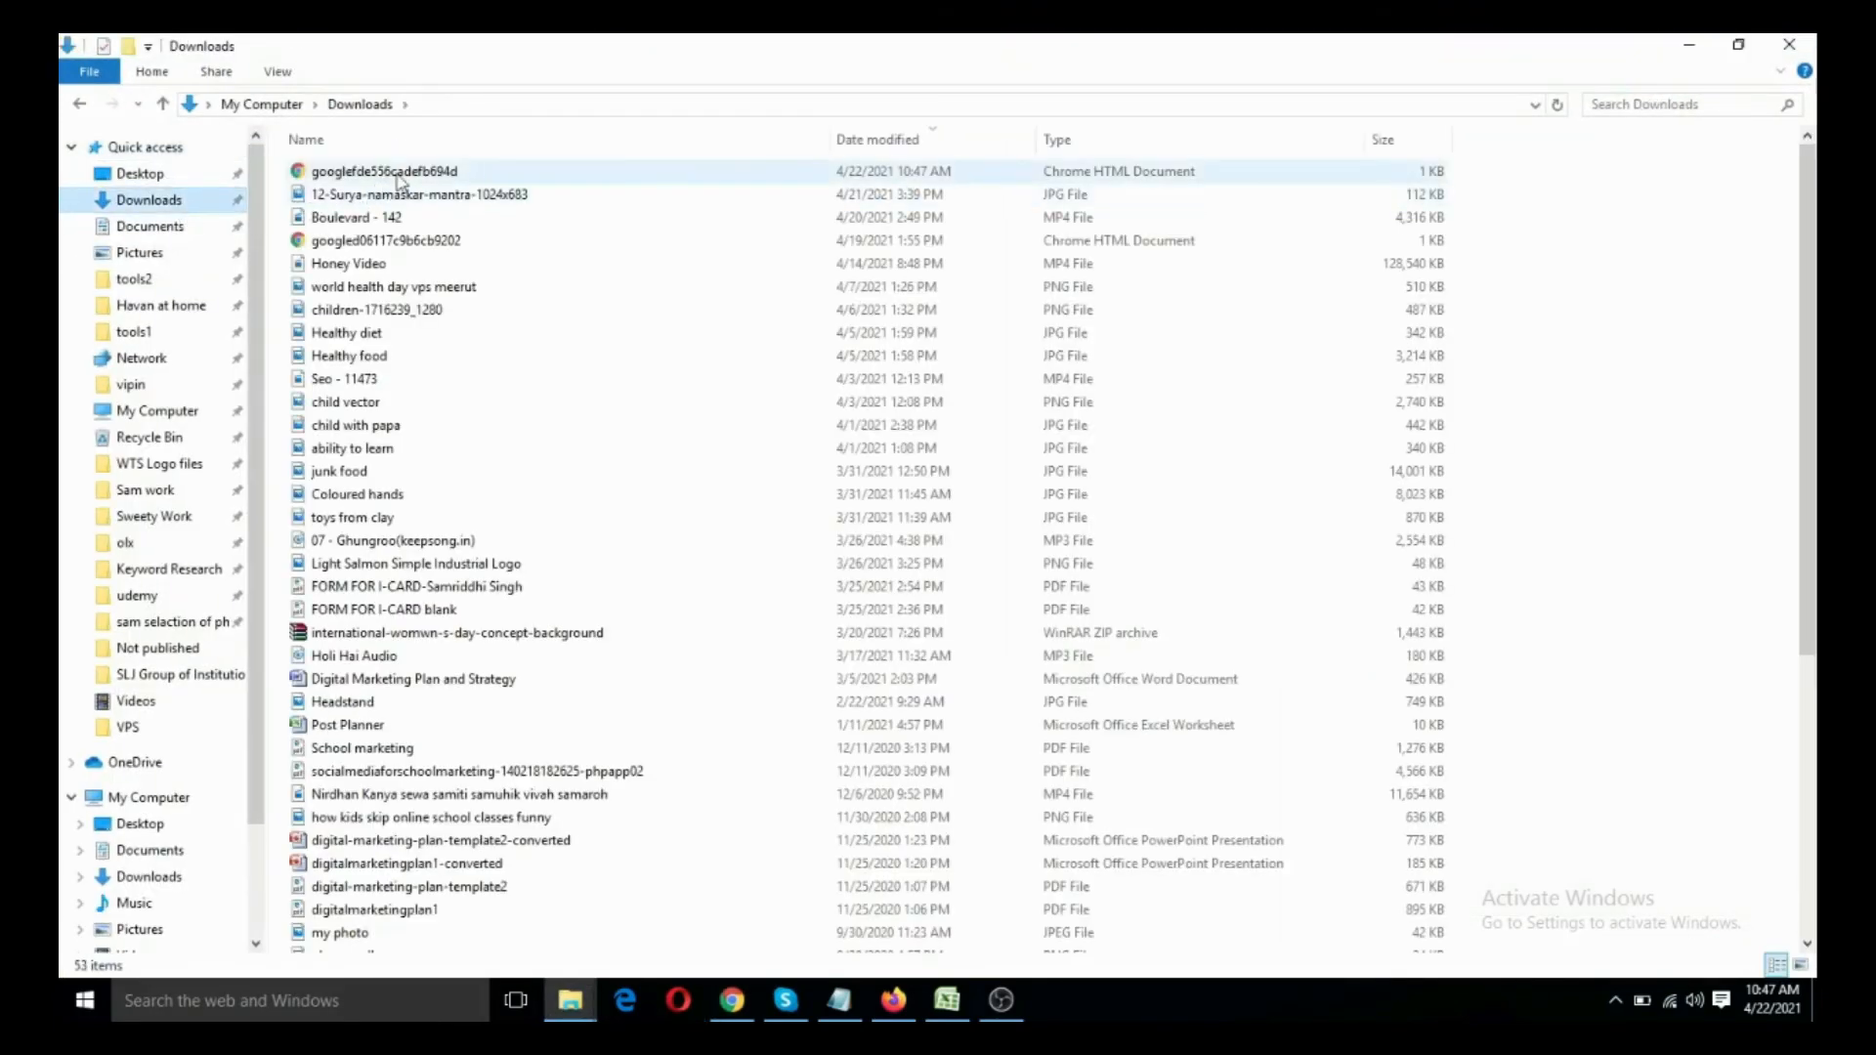
{"action": "left_click", "coordinate": [465, 179]}
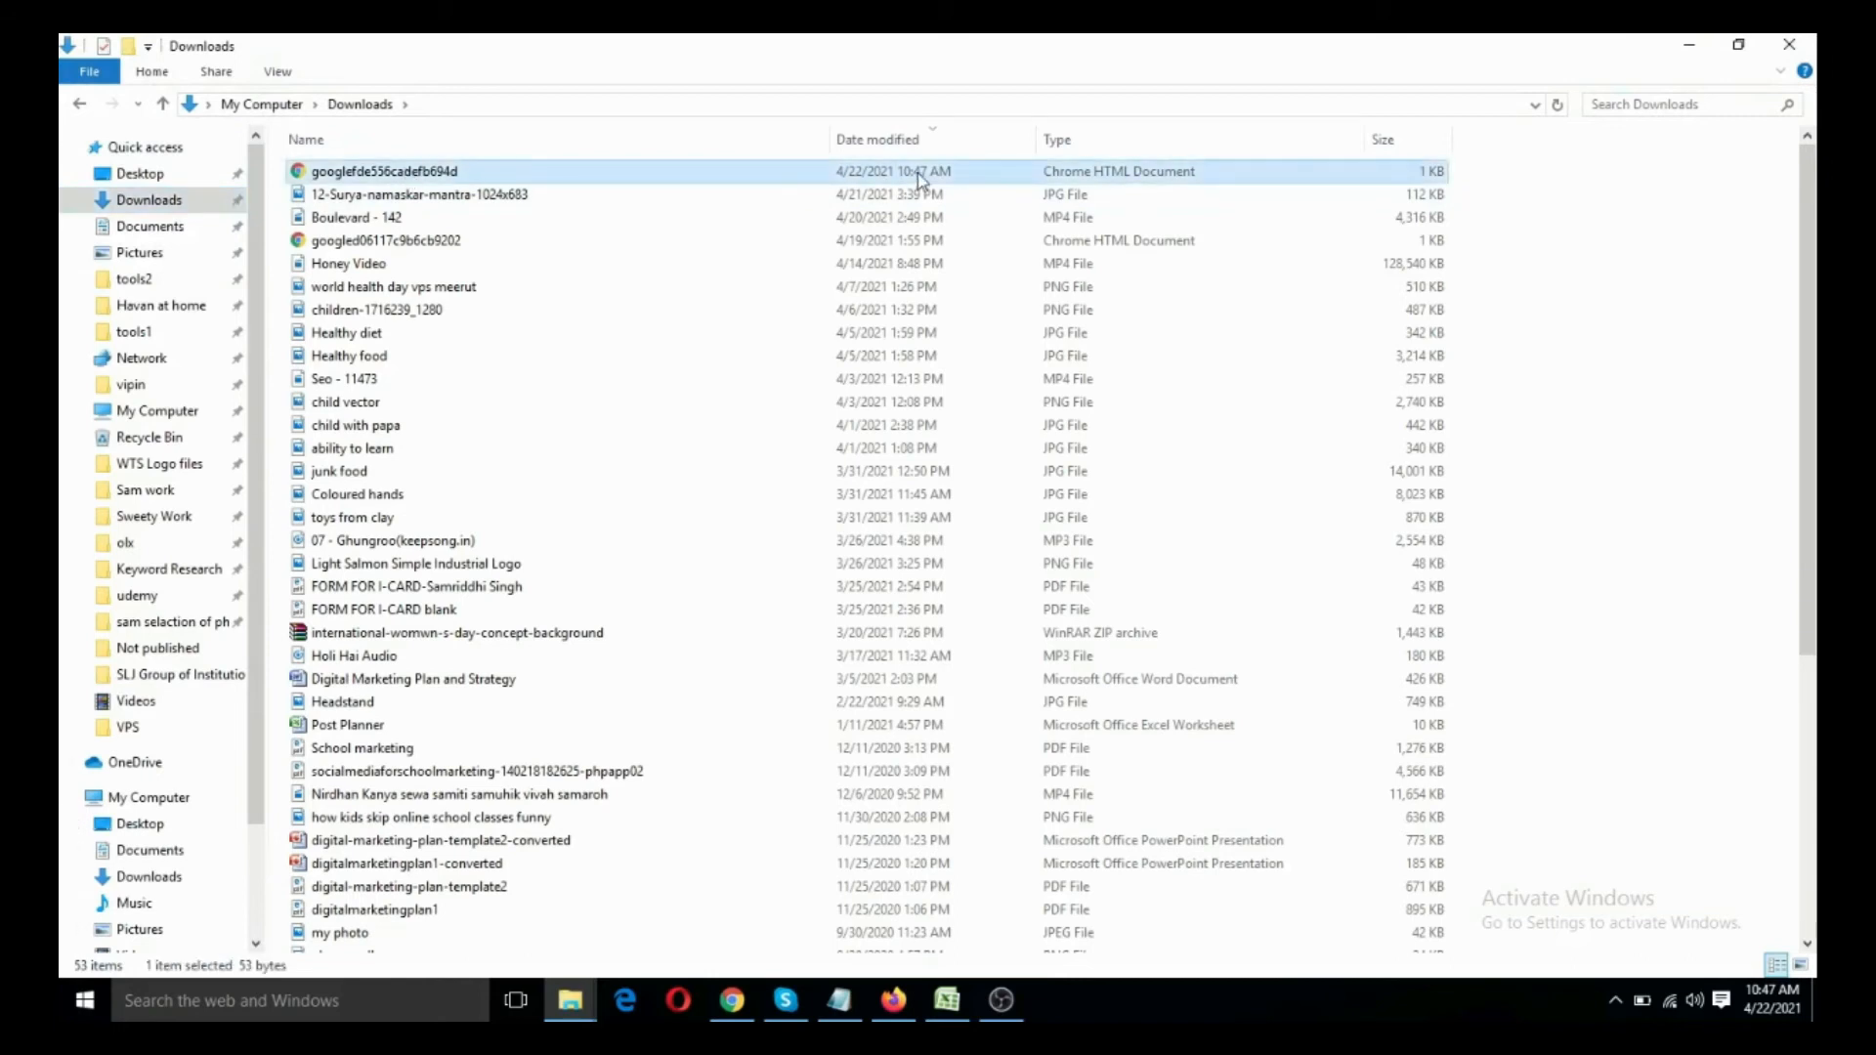
{"action": "left_click", "coordinate": [486, 243]}
{"action": "key", "text": "shift+Delete"}
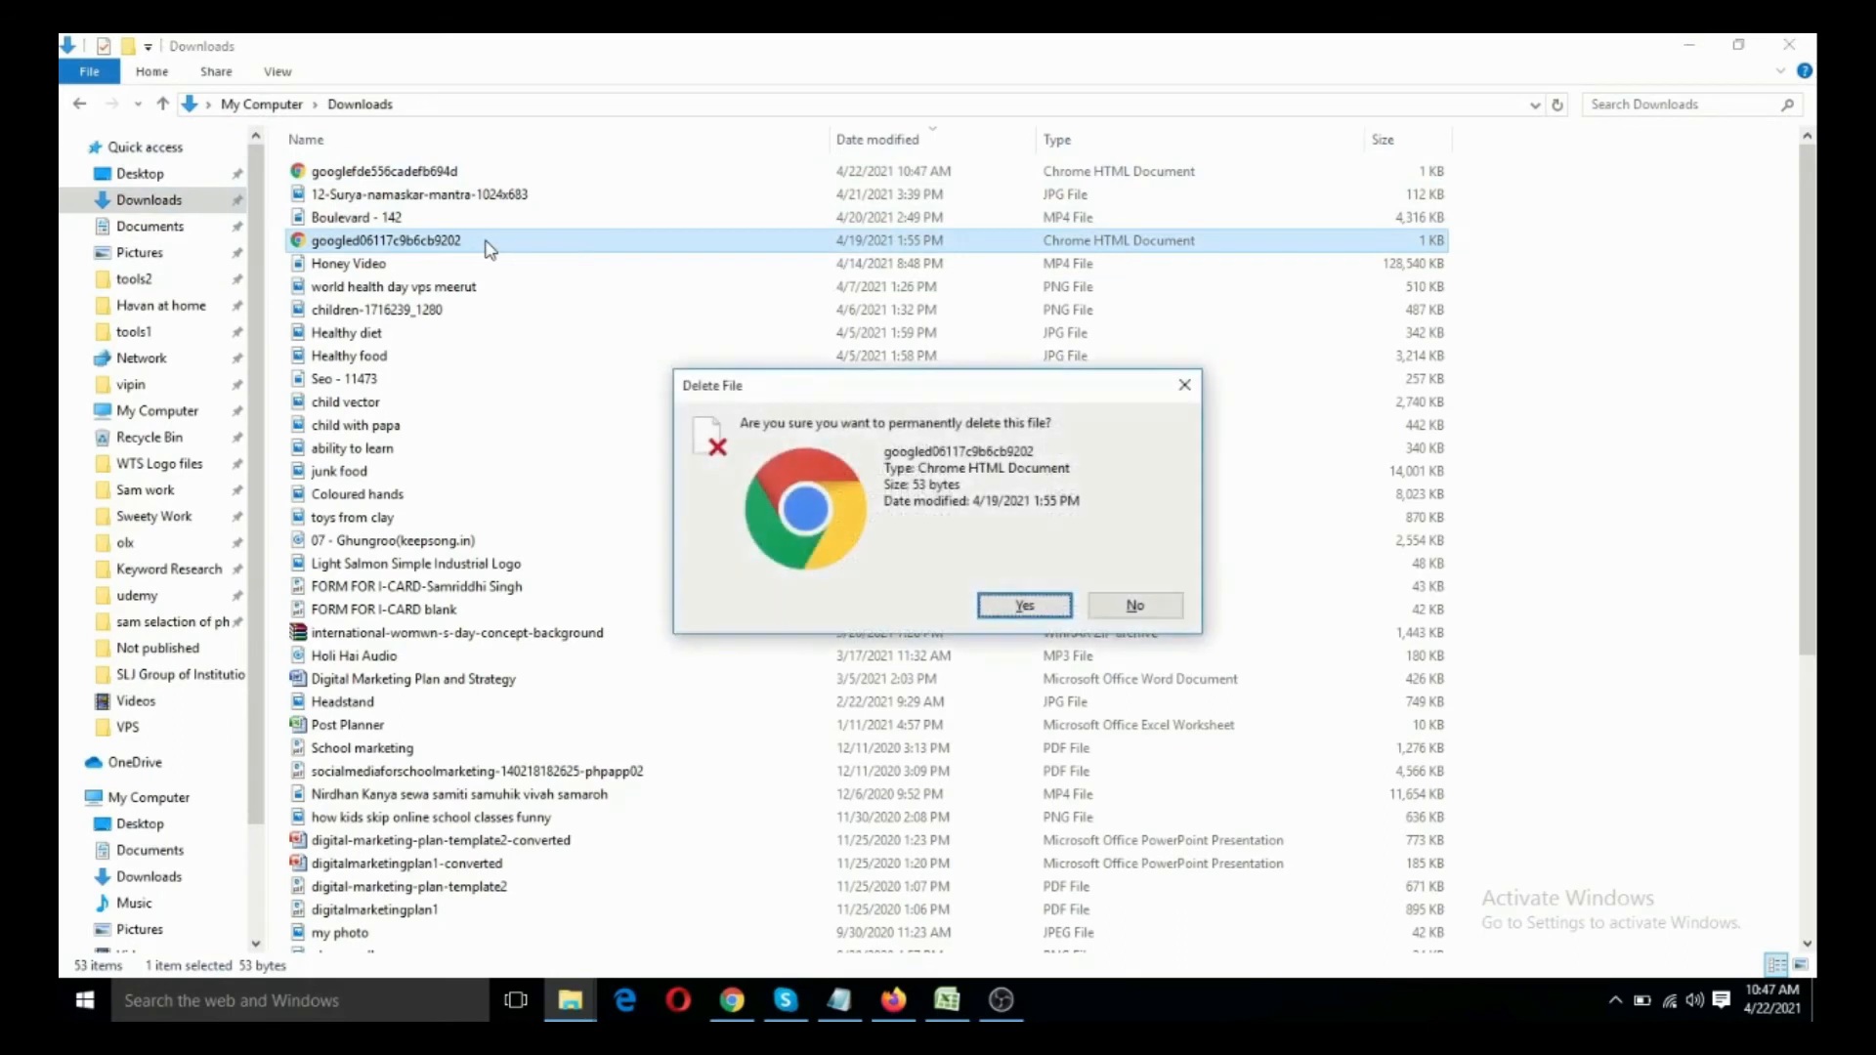
{"action": "key", "text": "Return"}
- Place the newly downloaded Google verification HTML file from Downloads on the desktop
{"action": "left_click", "coordinate": [473, 166]}
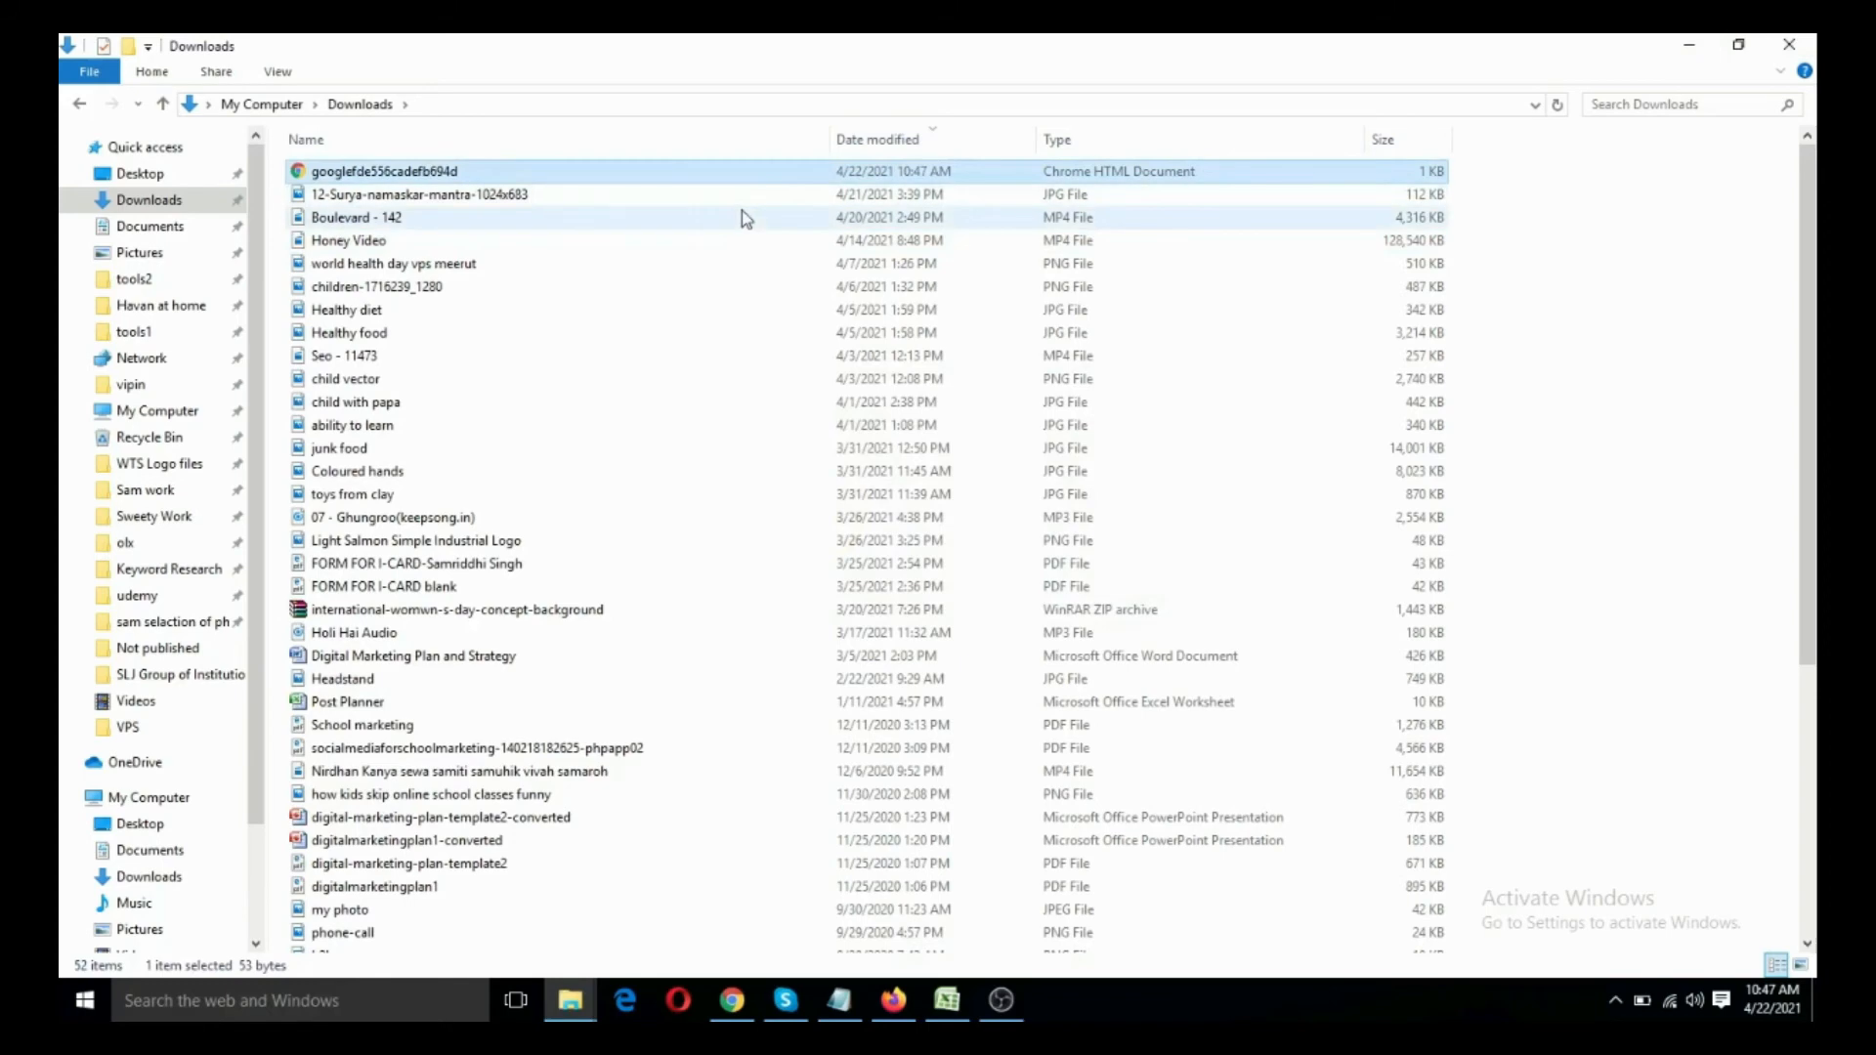
{"action": "key", "text": "super+d"}
{"action": "key", "text": "ctrl+v"}
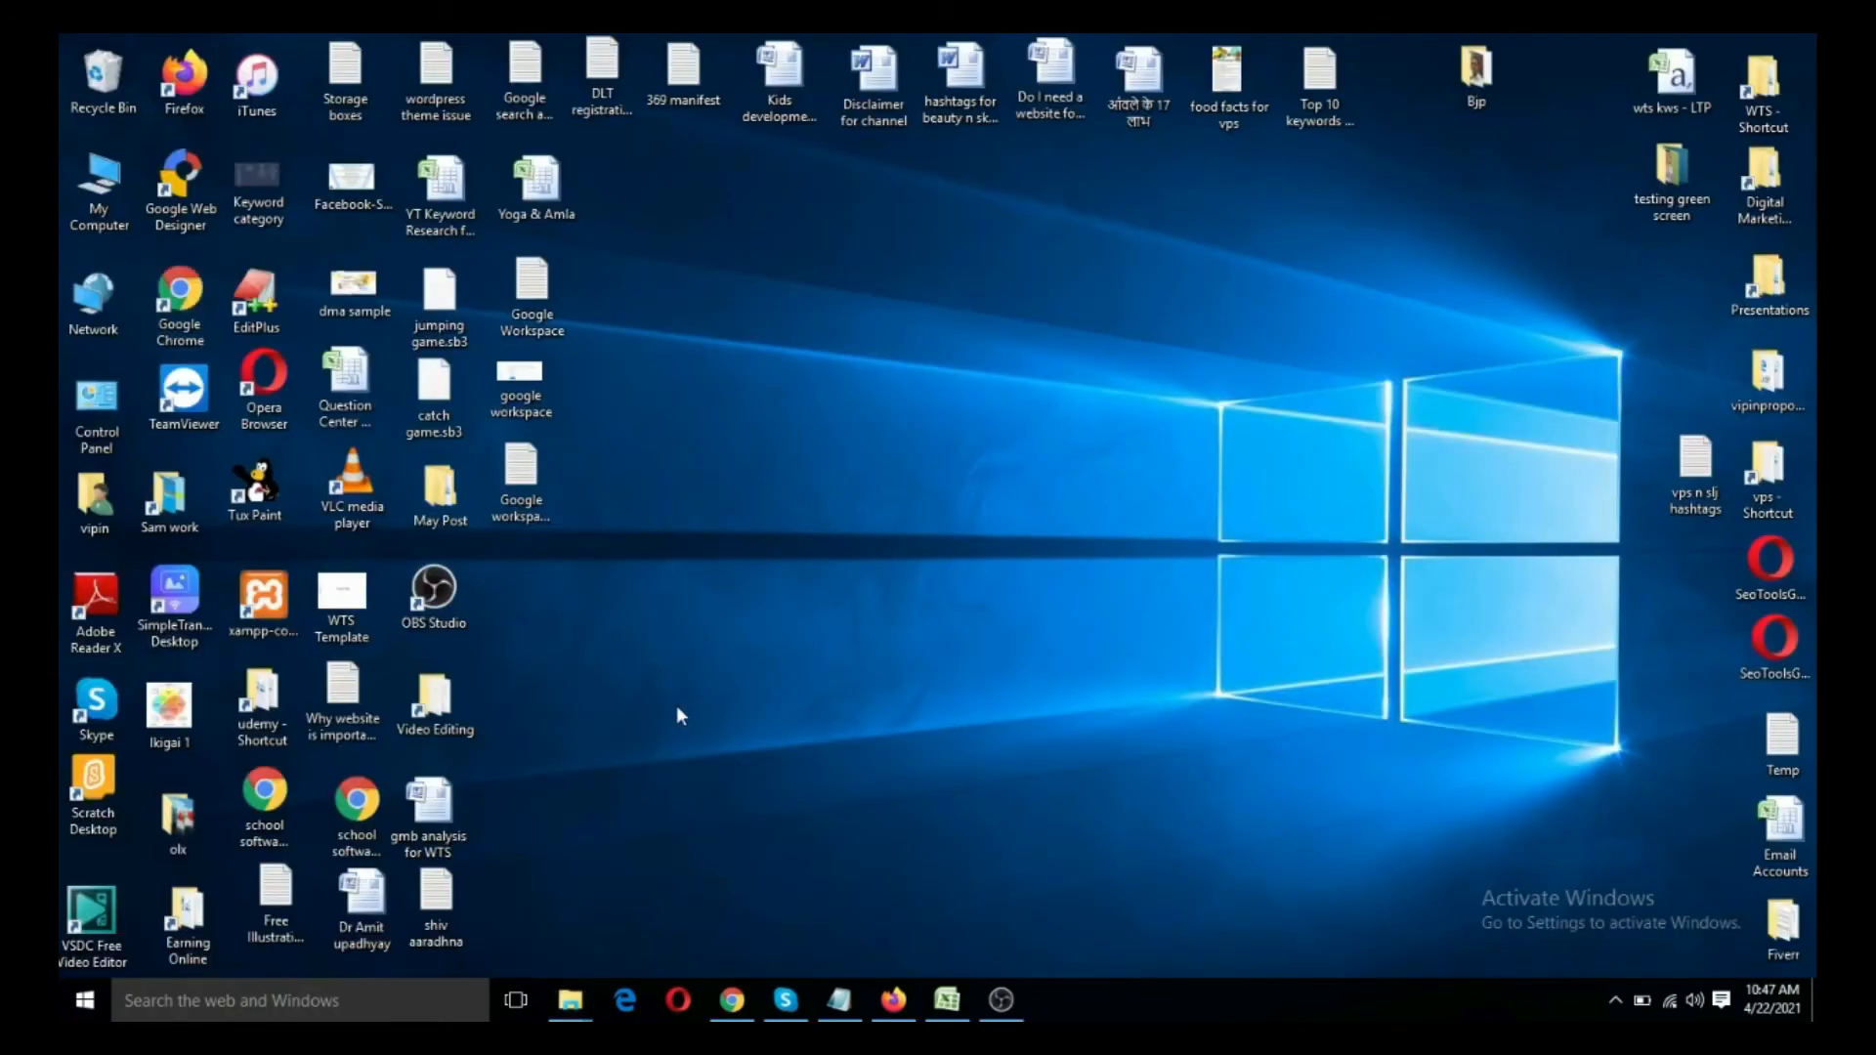
{"action": "left_click", "coordinate": [732, 1000]}
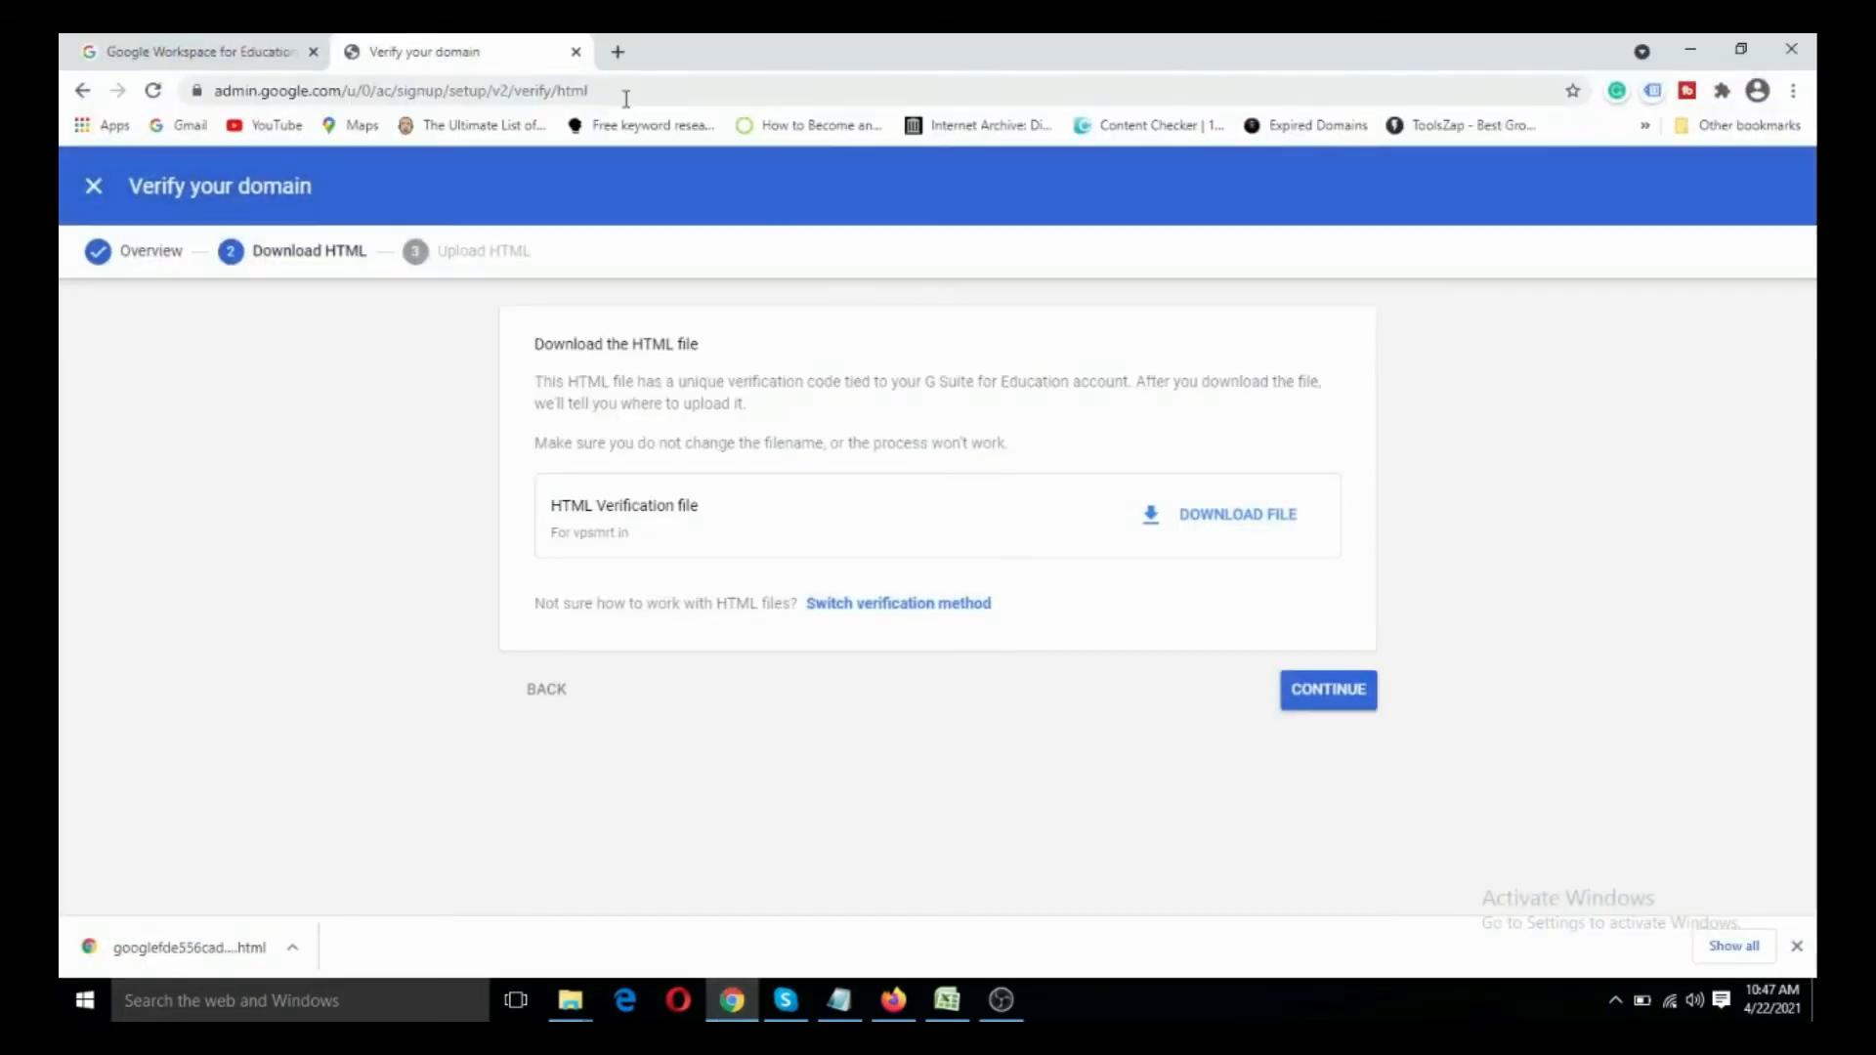
{"action": "left_click", "coordinate": [619, 51]}
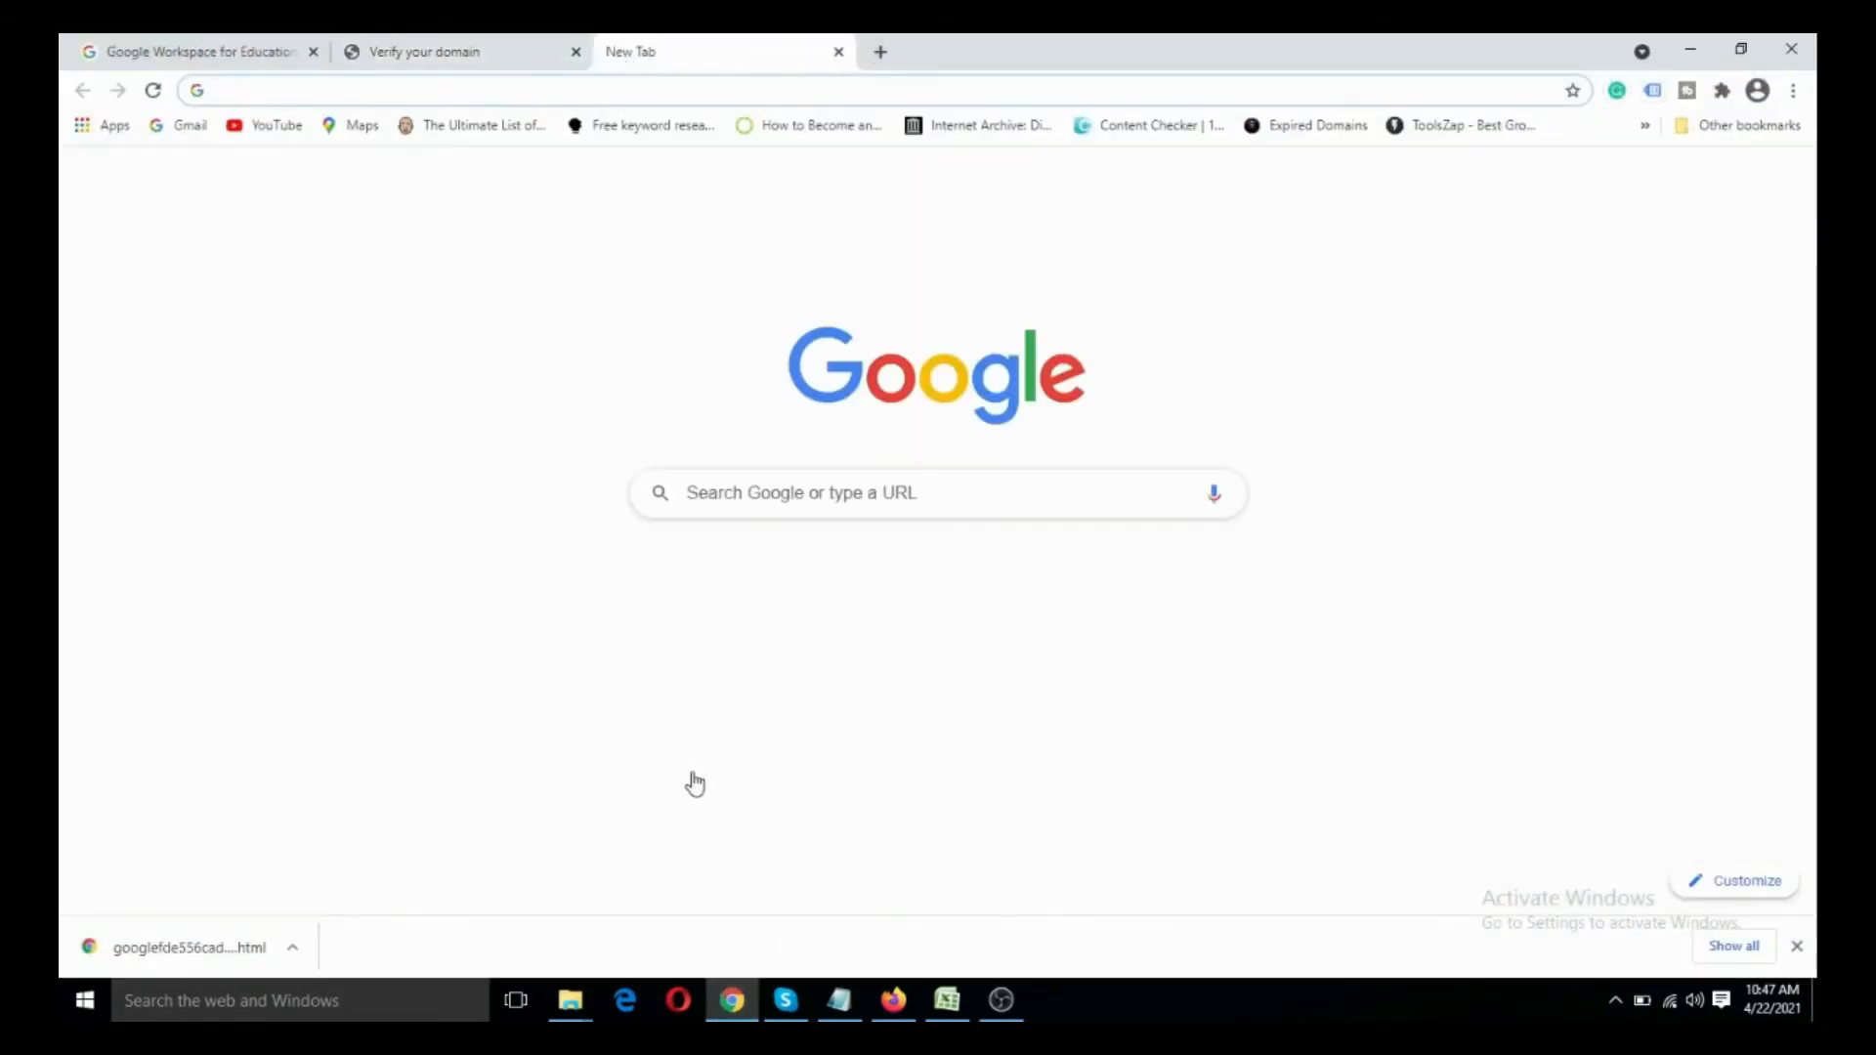
{"action": "left_click", "coordinate": [839, 1000]}
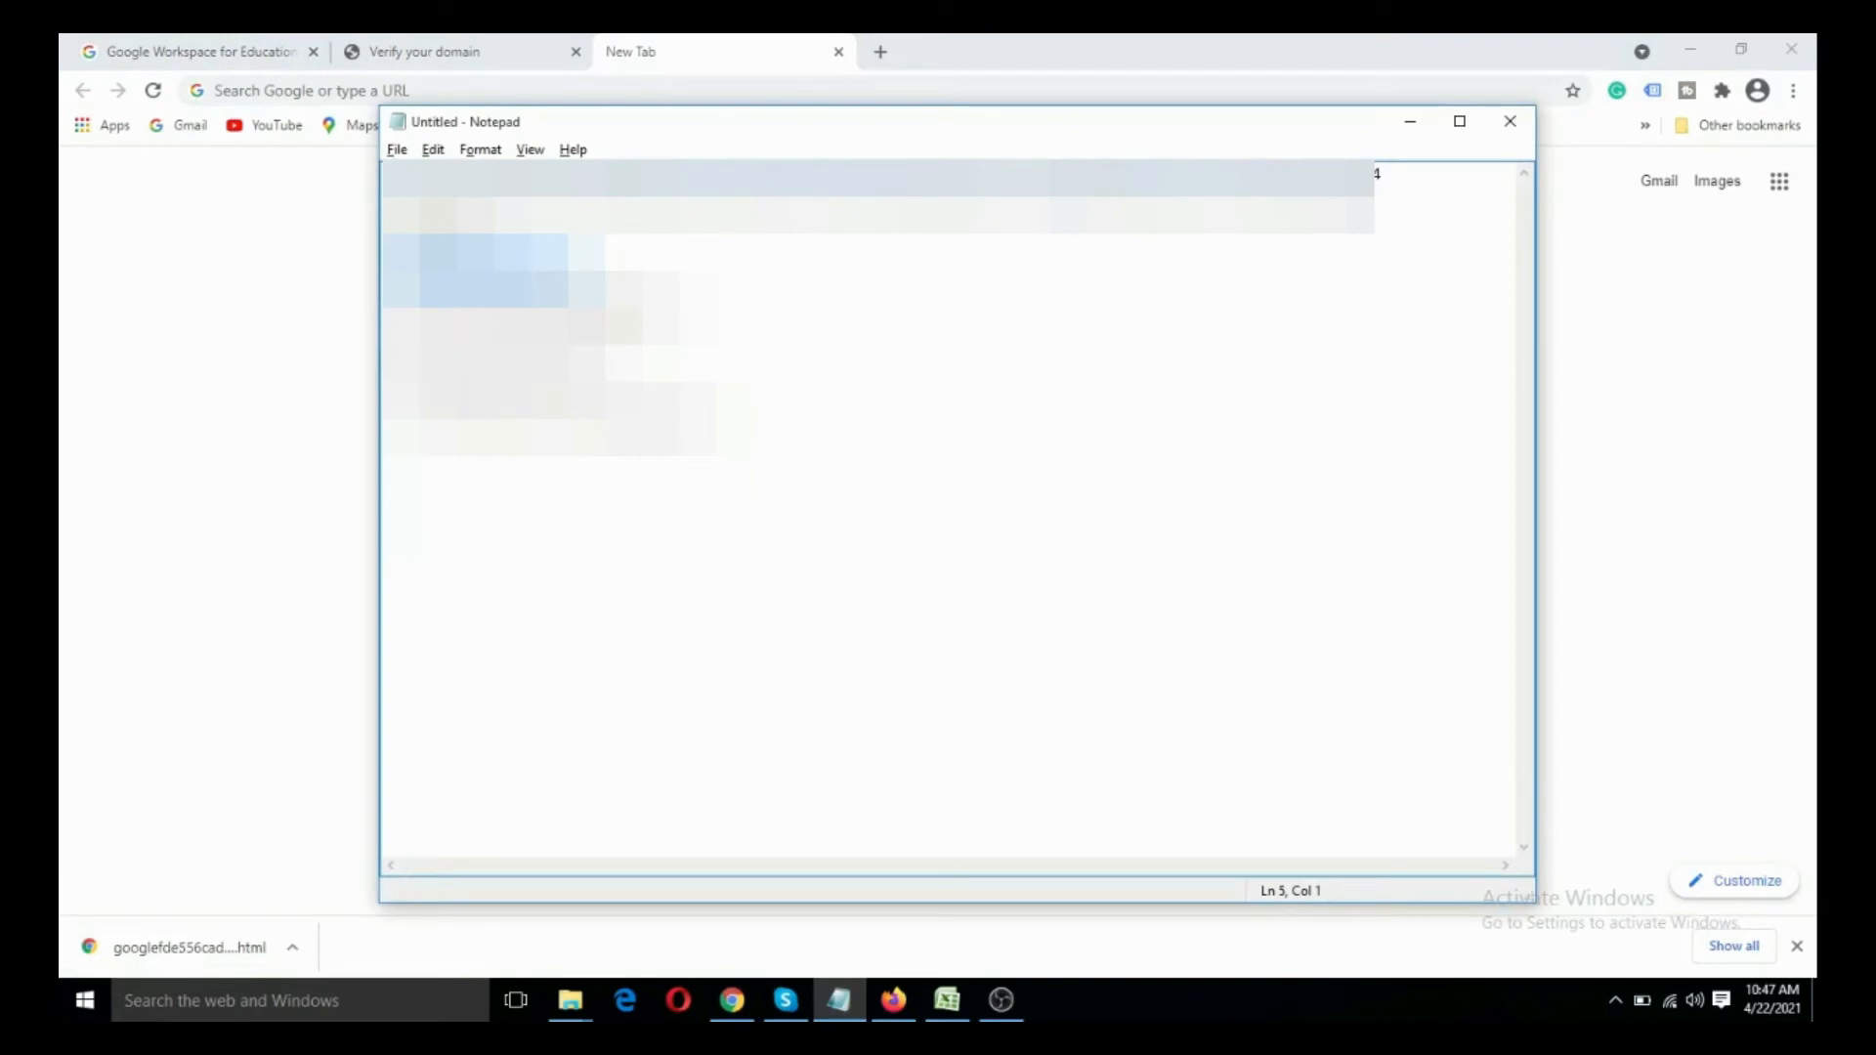
{"action": "left_click_drag", "start_coordinate": [386, 382], "coordinate": [594, 382]}
{"action": "left_click", "coordinate": [254, 251]}
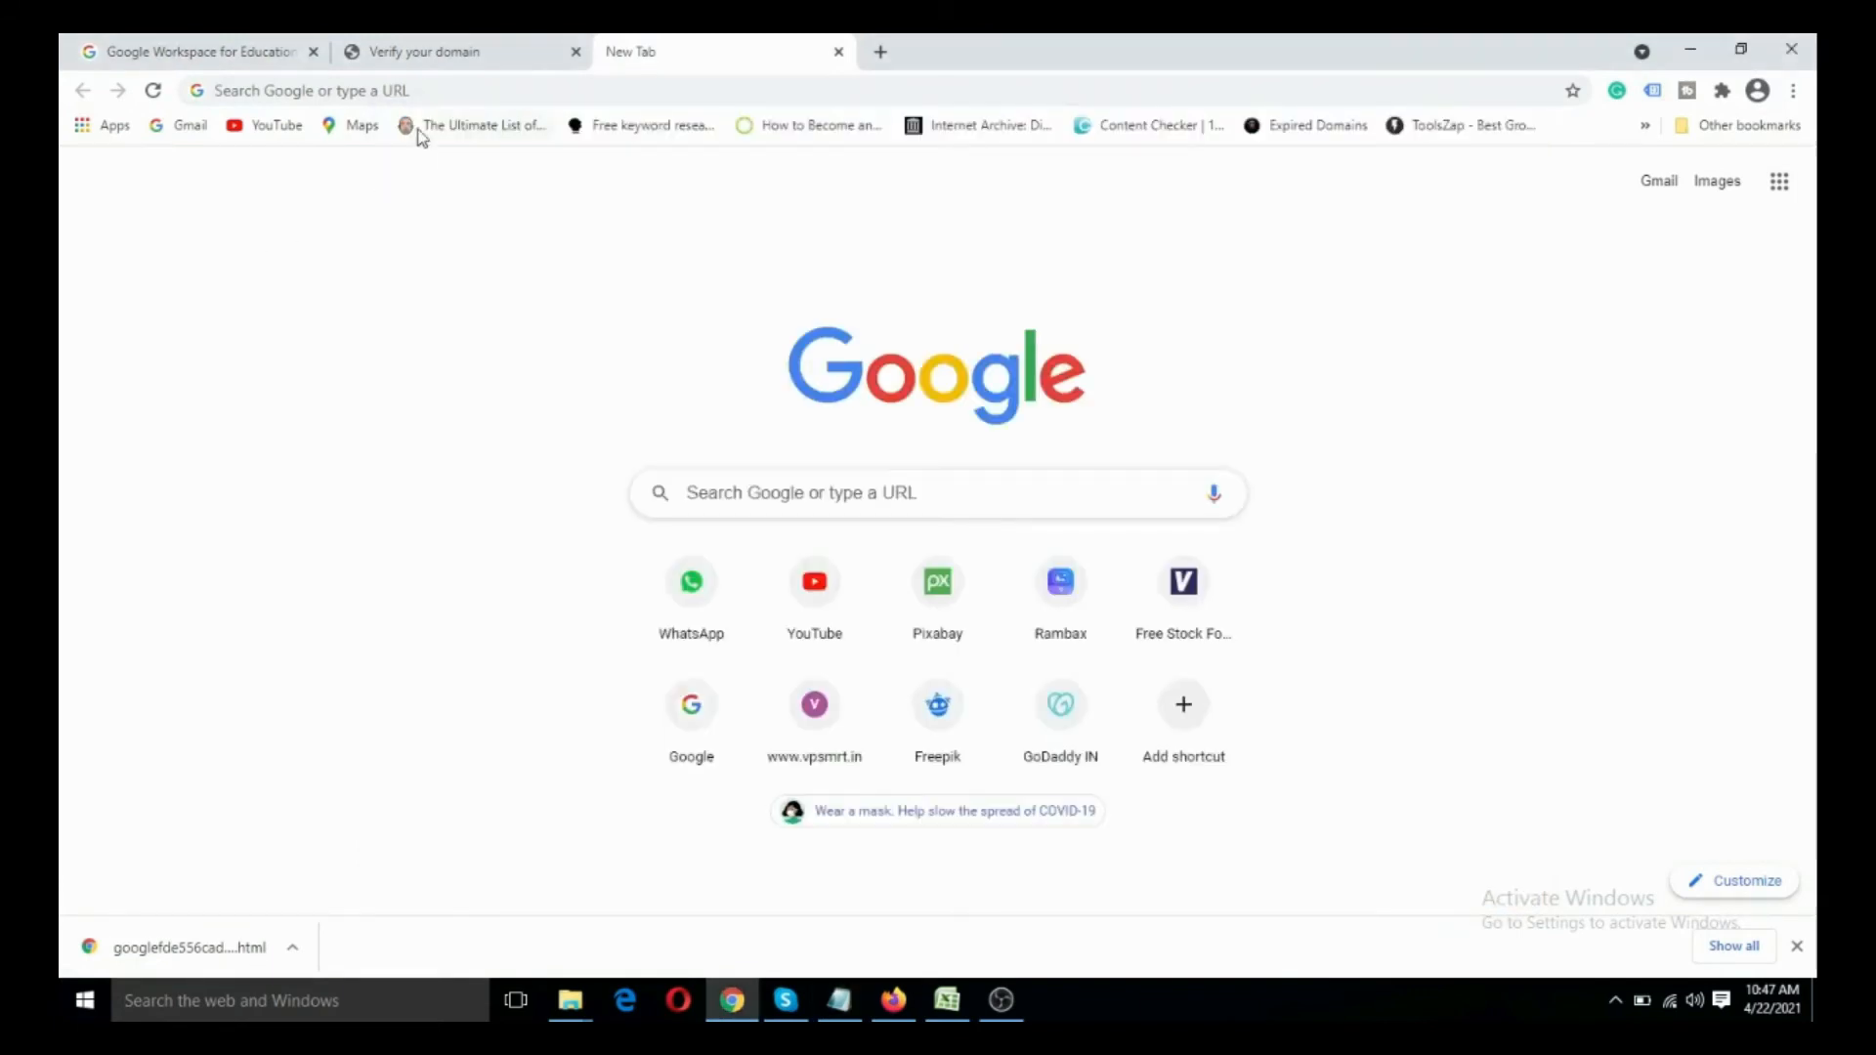
{"action": "left_click", "coordinate": [430, 90]}
{"action": "type", "text": "http://vpsmrt.in/cpanel"}
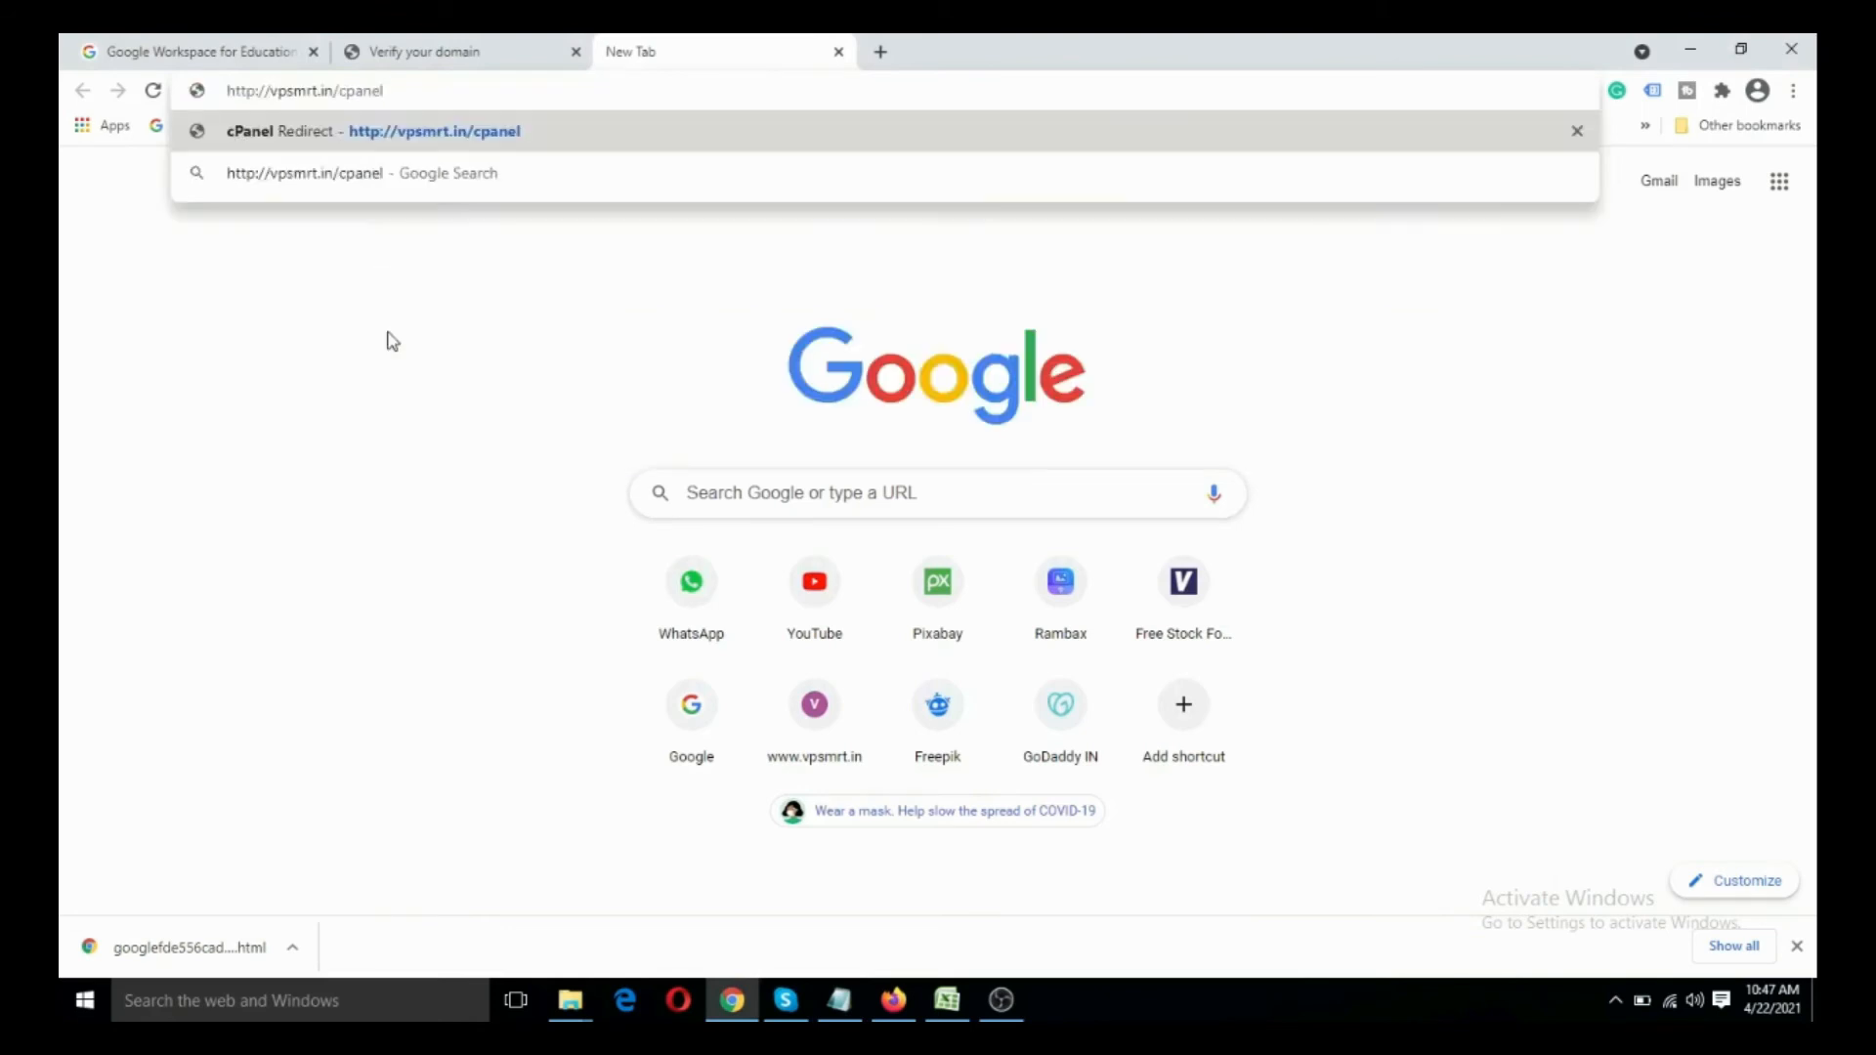
{"action": "key", "text": "Return"}
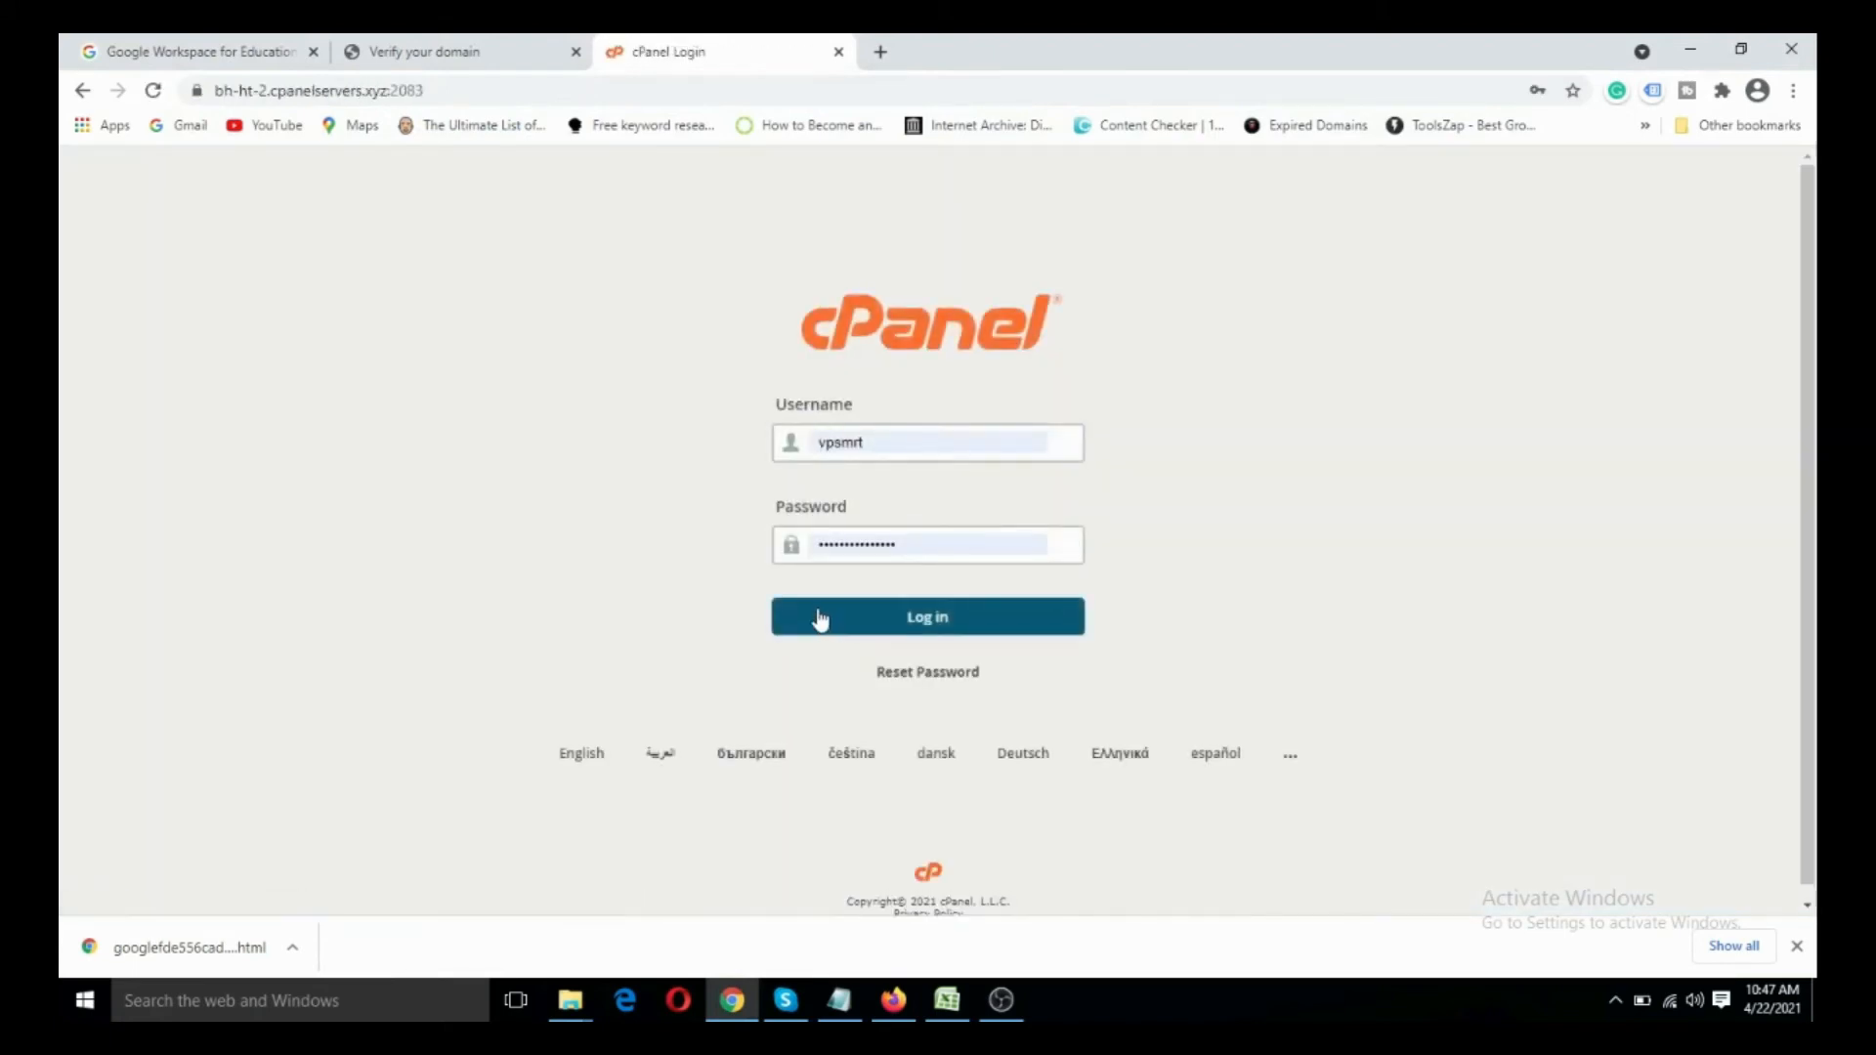
- Log in to cPanel with the prefilled credentials and open its File Manager
{"action": "left_click", "coordinate": [933, 622]}
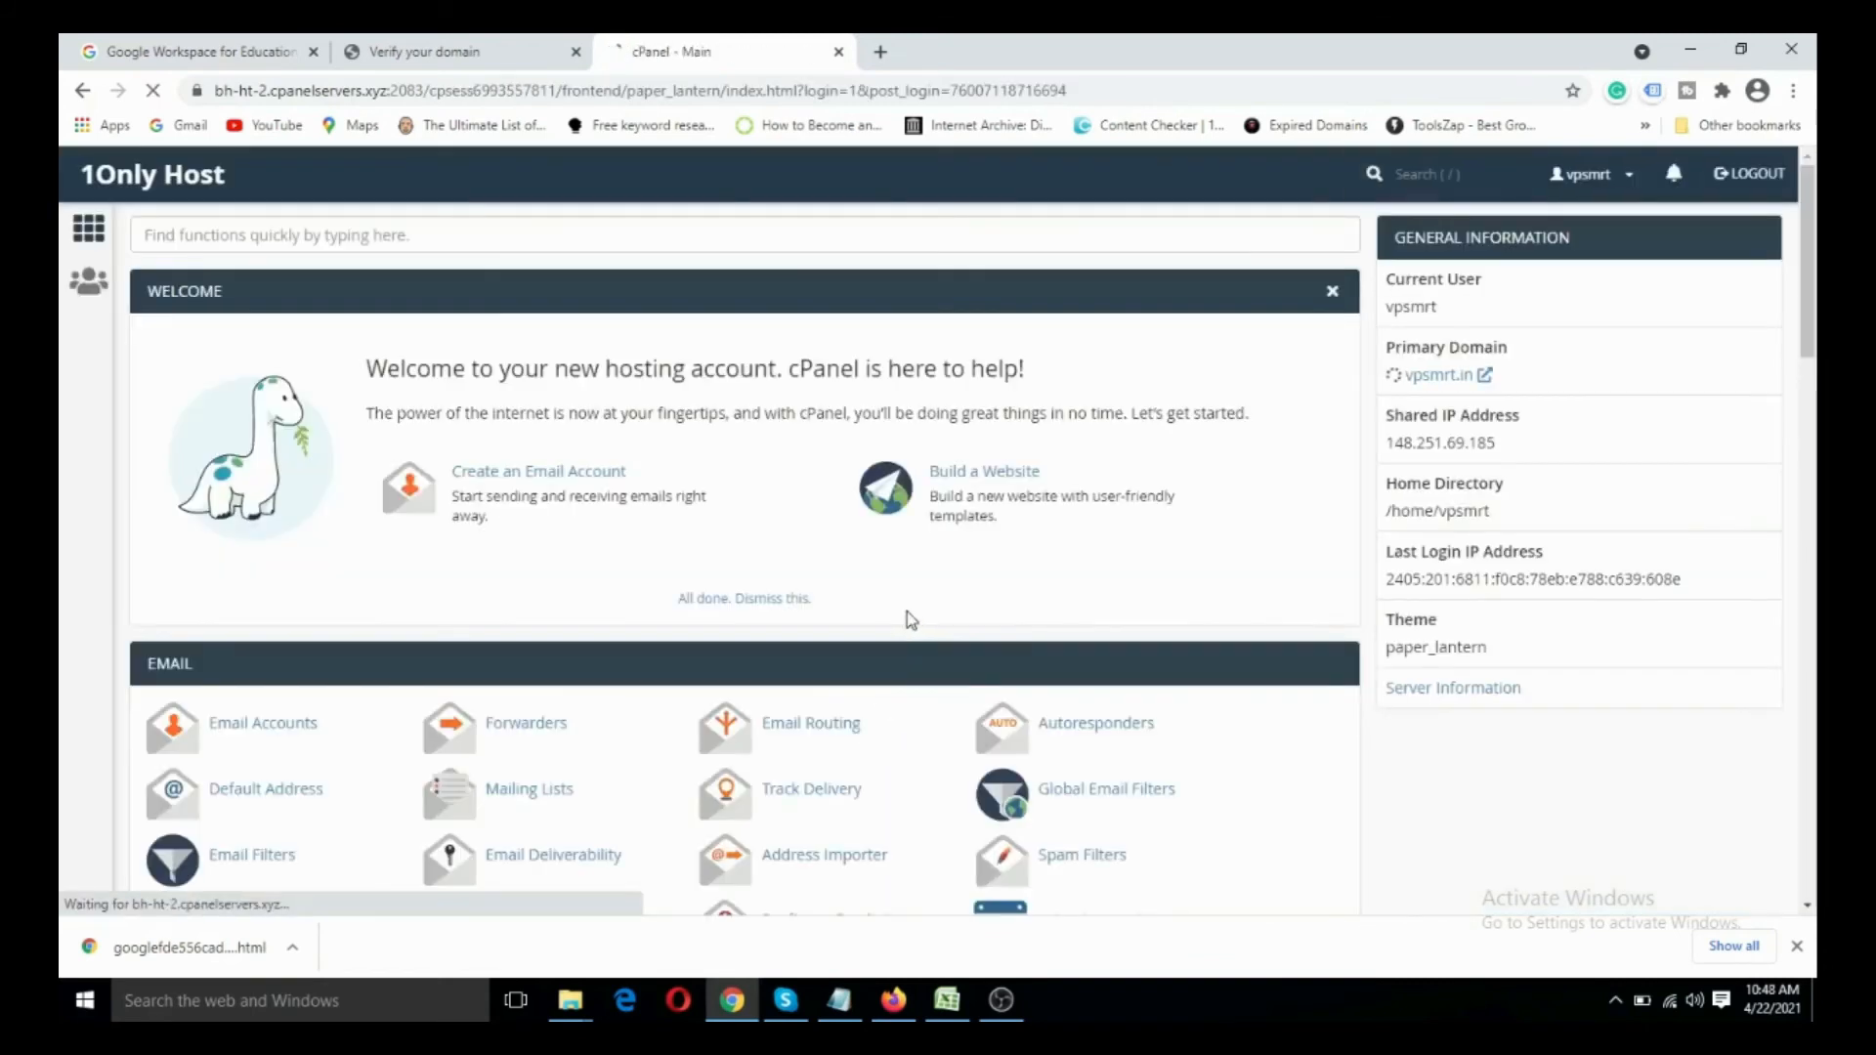
{"action": "scroll", "coordinate": [639, 574], "scroll_direction": "down", "scroll_amount": 1}
{"action": "scroll", "coordinate": [642, 581], "scroll_direction": "down", "scroll_amount": 5}
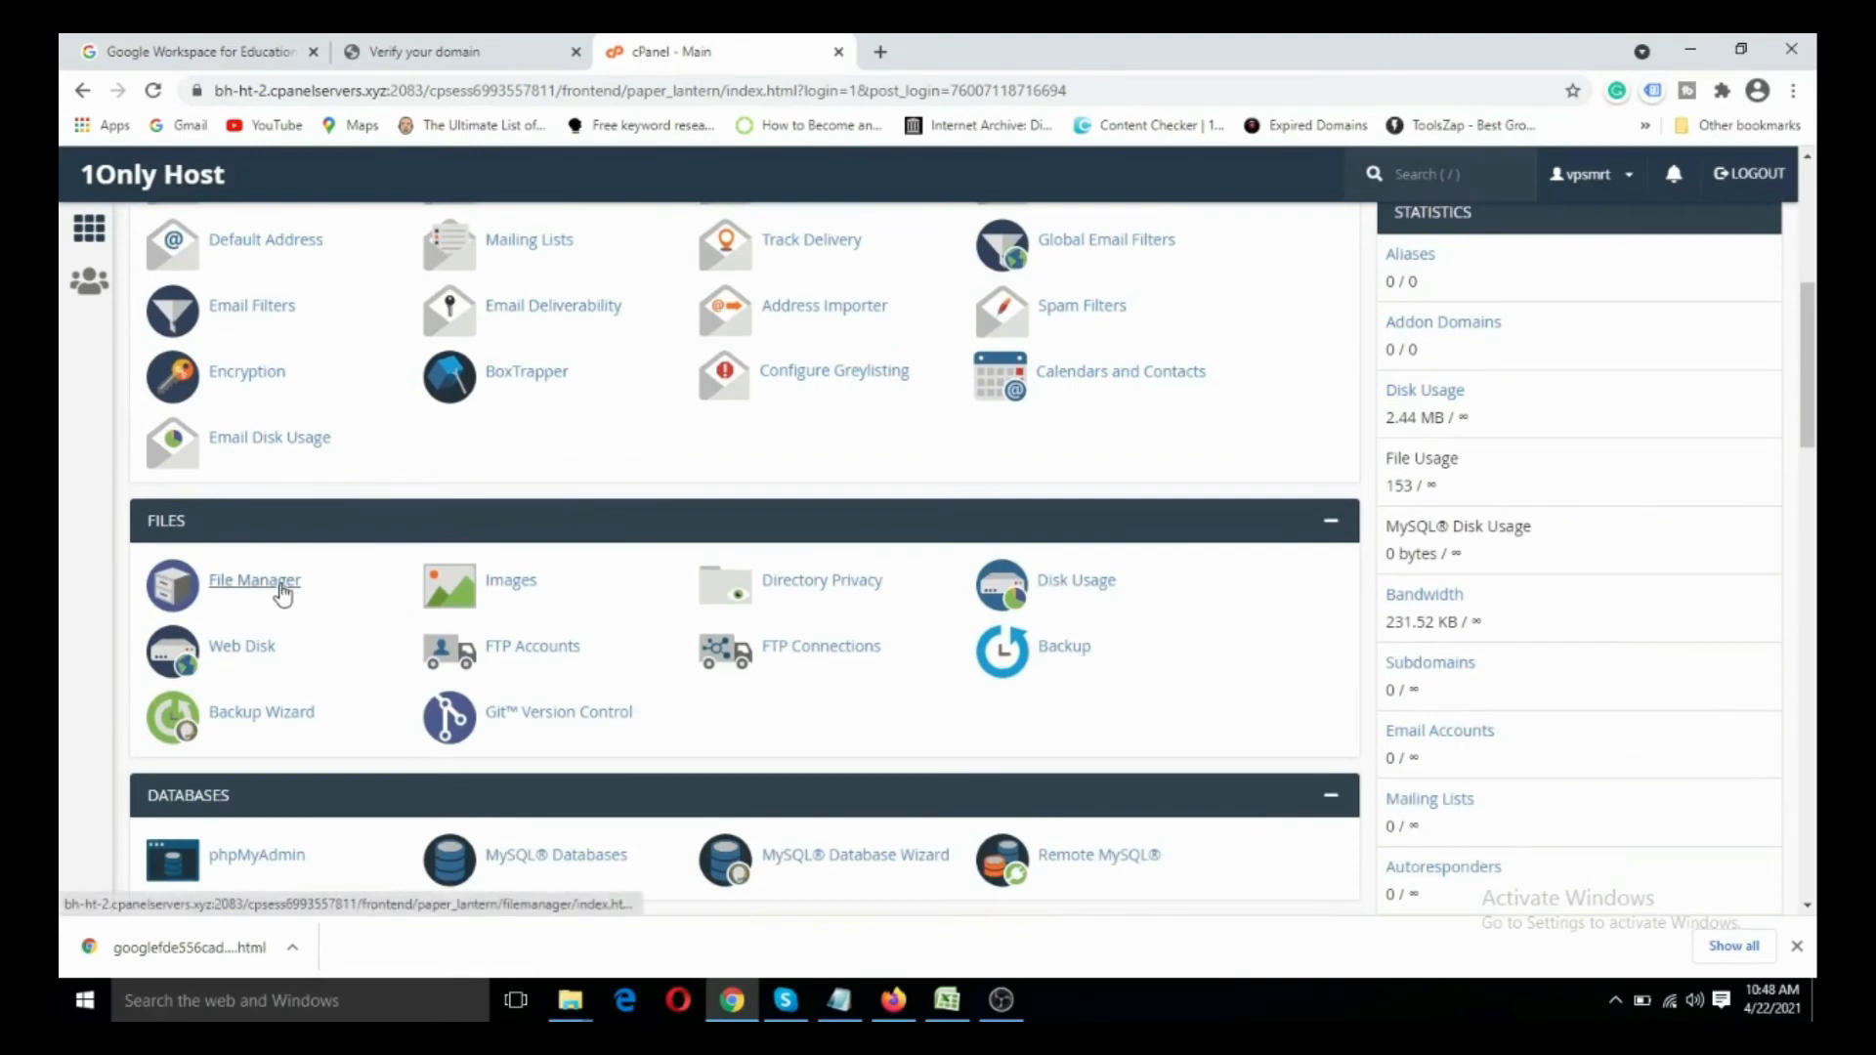
{"action": "left_click", "coordinate": [282, 586]}
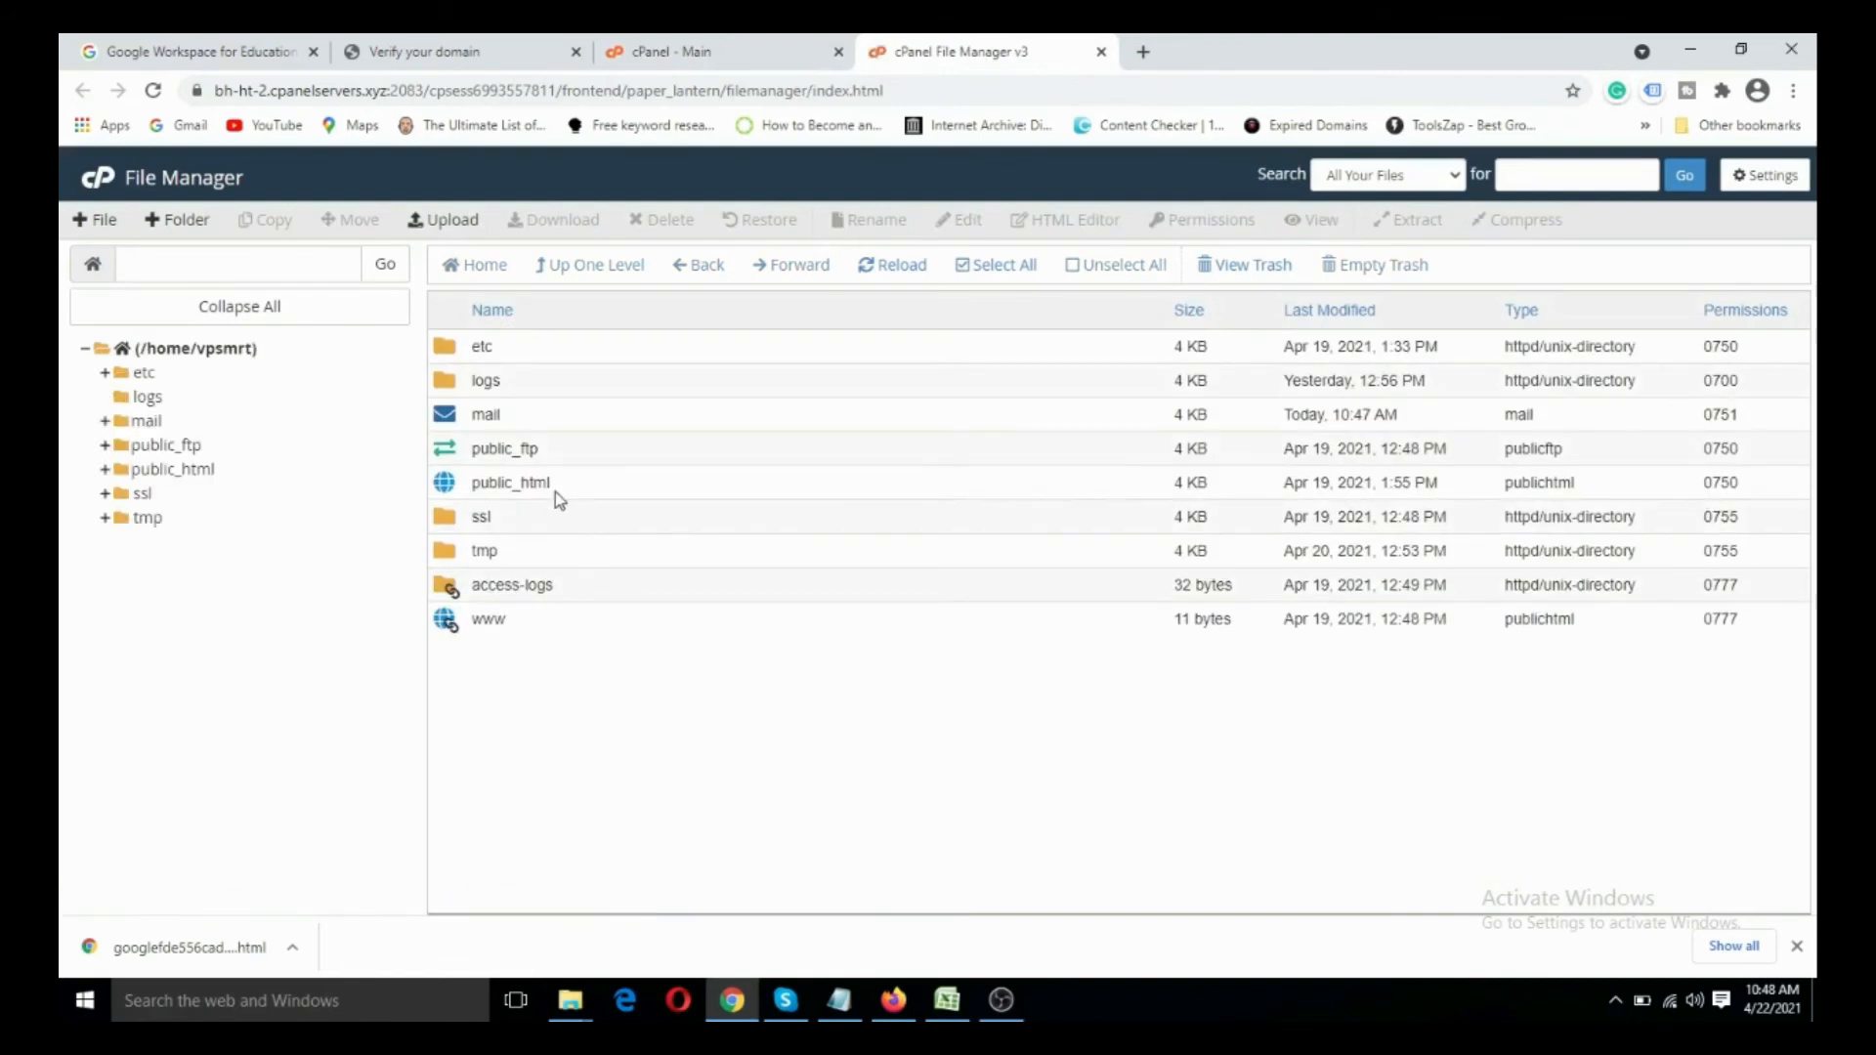
- Open the public_html folder in the hosting account's home directory
{"action": "left_click", "coordinate": [486, 482]}
{"action": "left_click", "coordinate": [486, 483]}
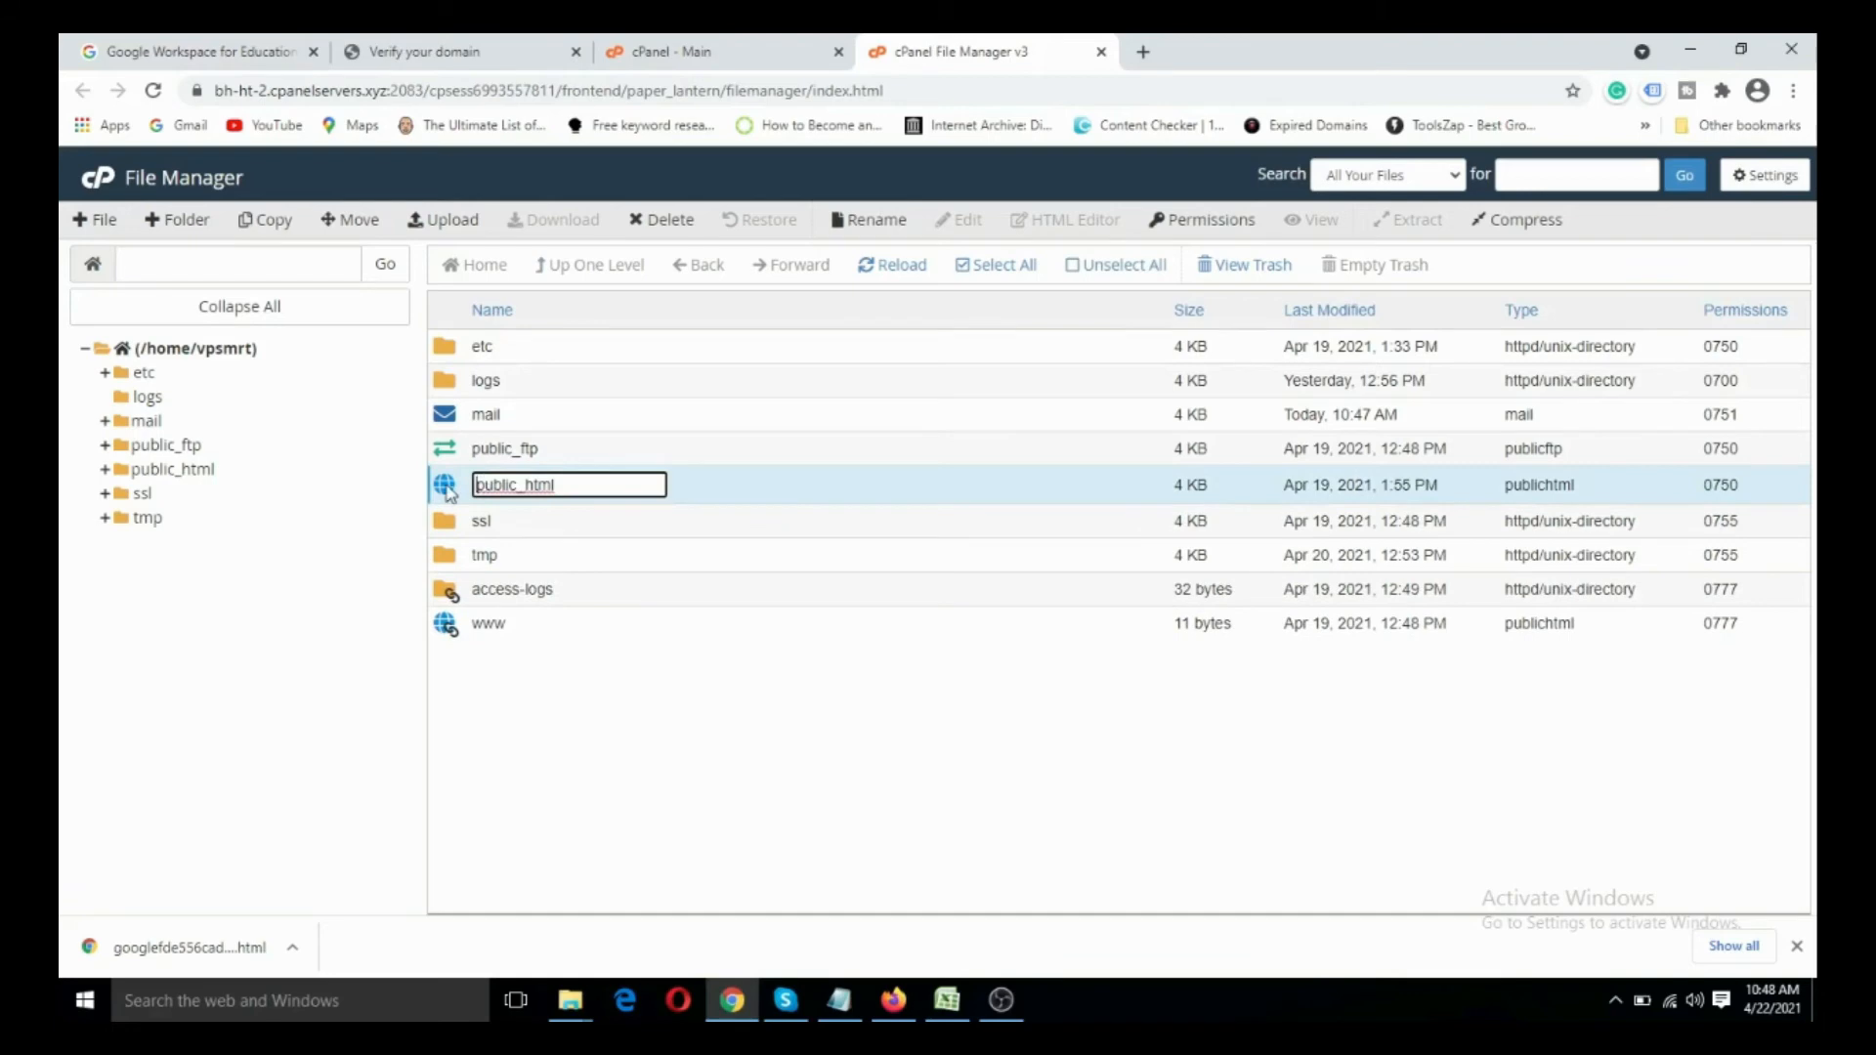
{"action": "double_click", "coordinate": [446, 488]}
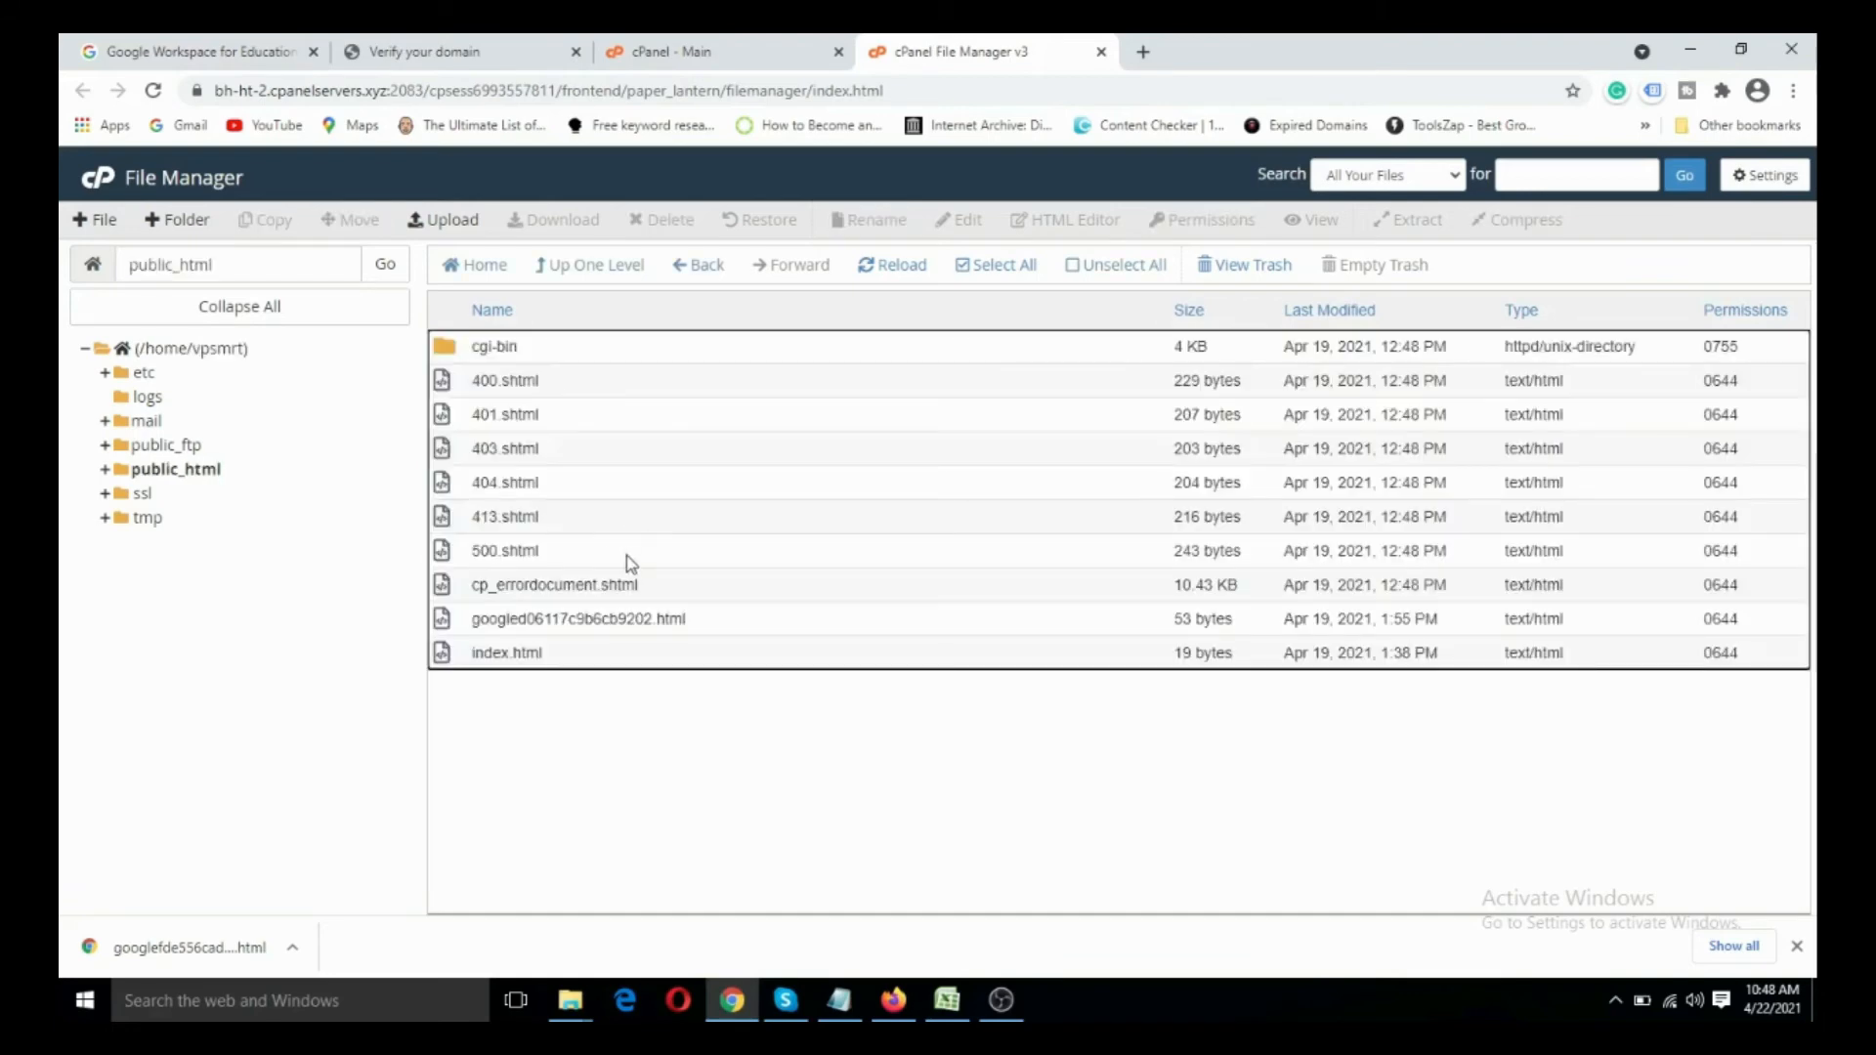
- Permanently delete the old Google verification HTML file from public_html, skipping the trash
{"action": "left_click", "coordinate": [584, 619]}
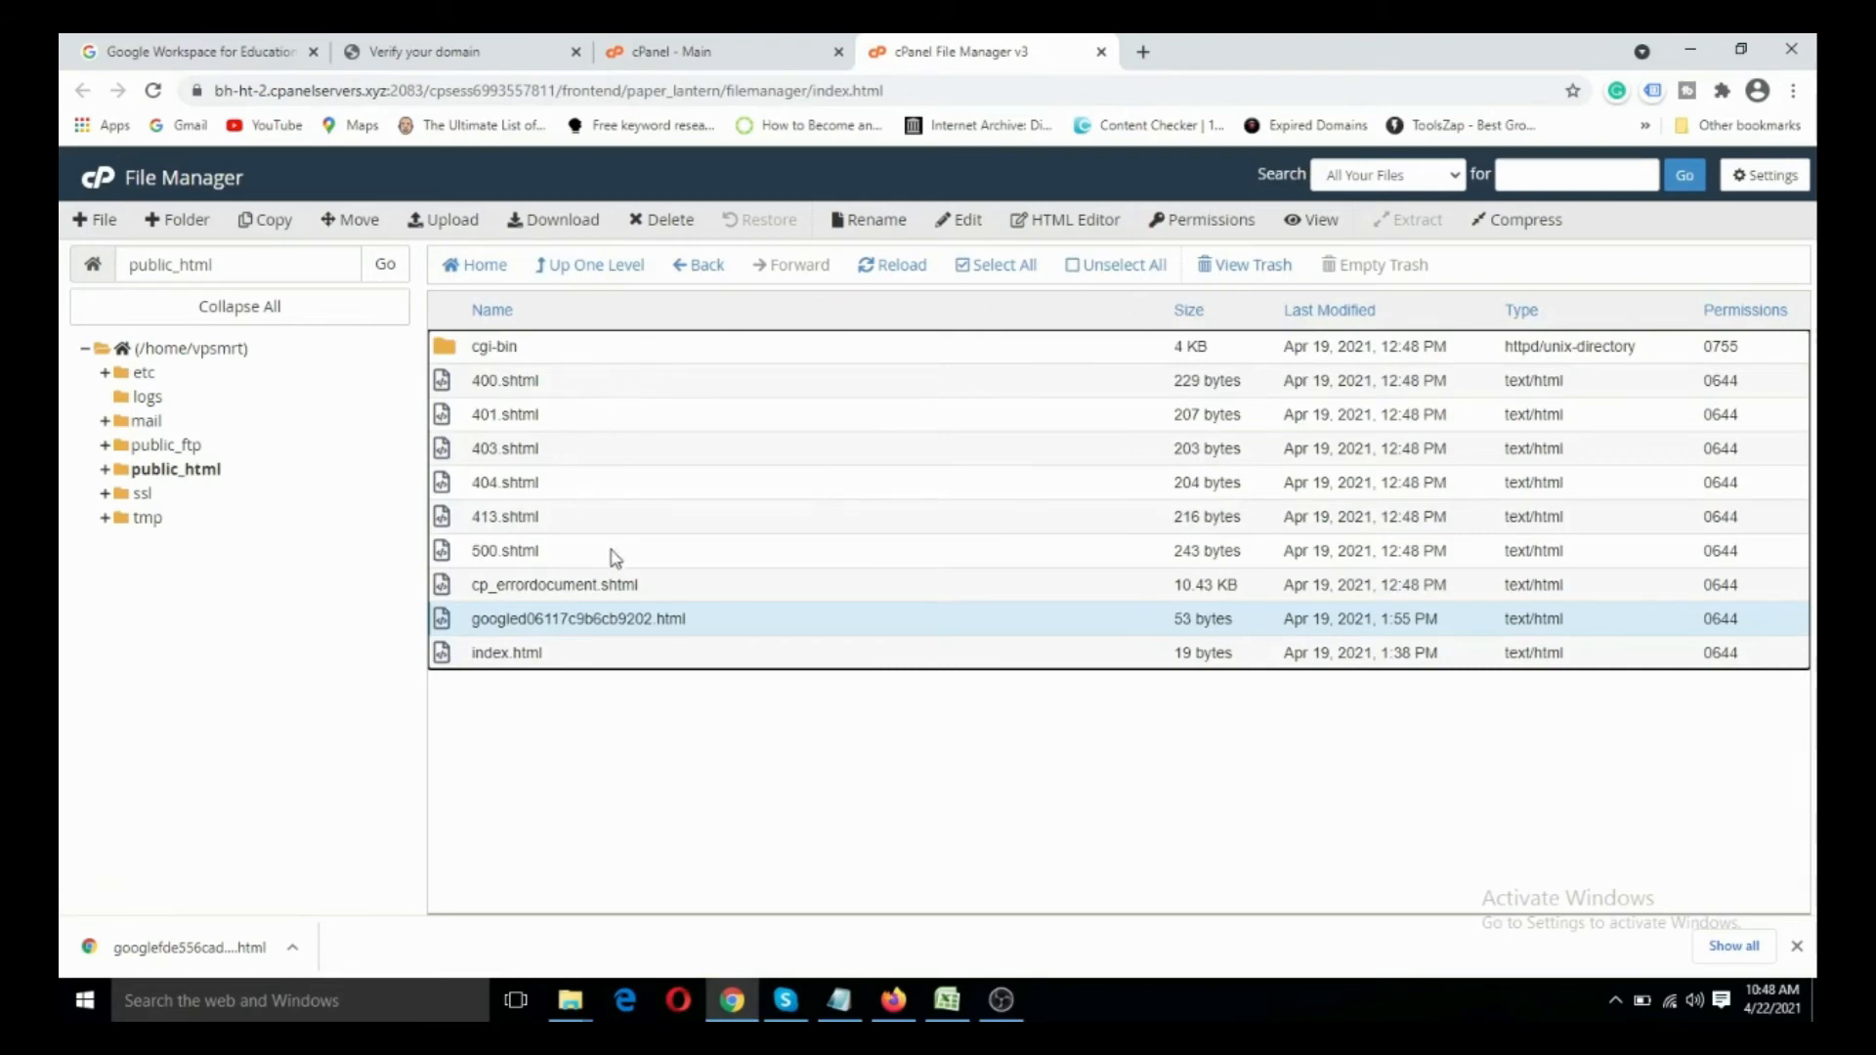
{"action": "right_click", "coordinate": [594, 618]}
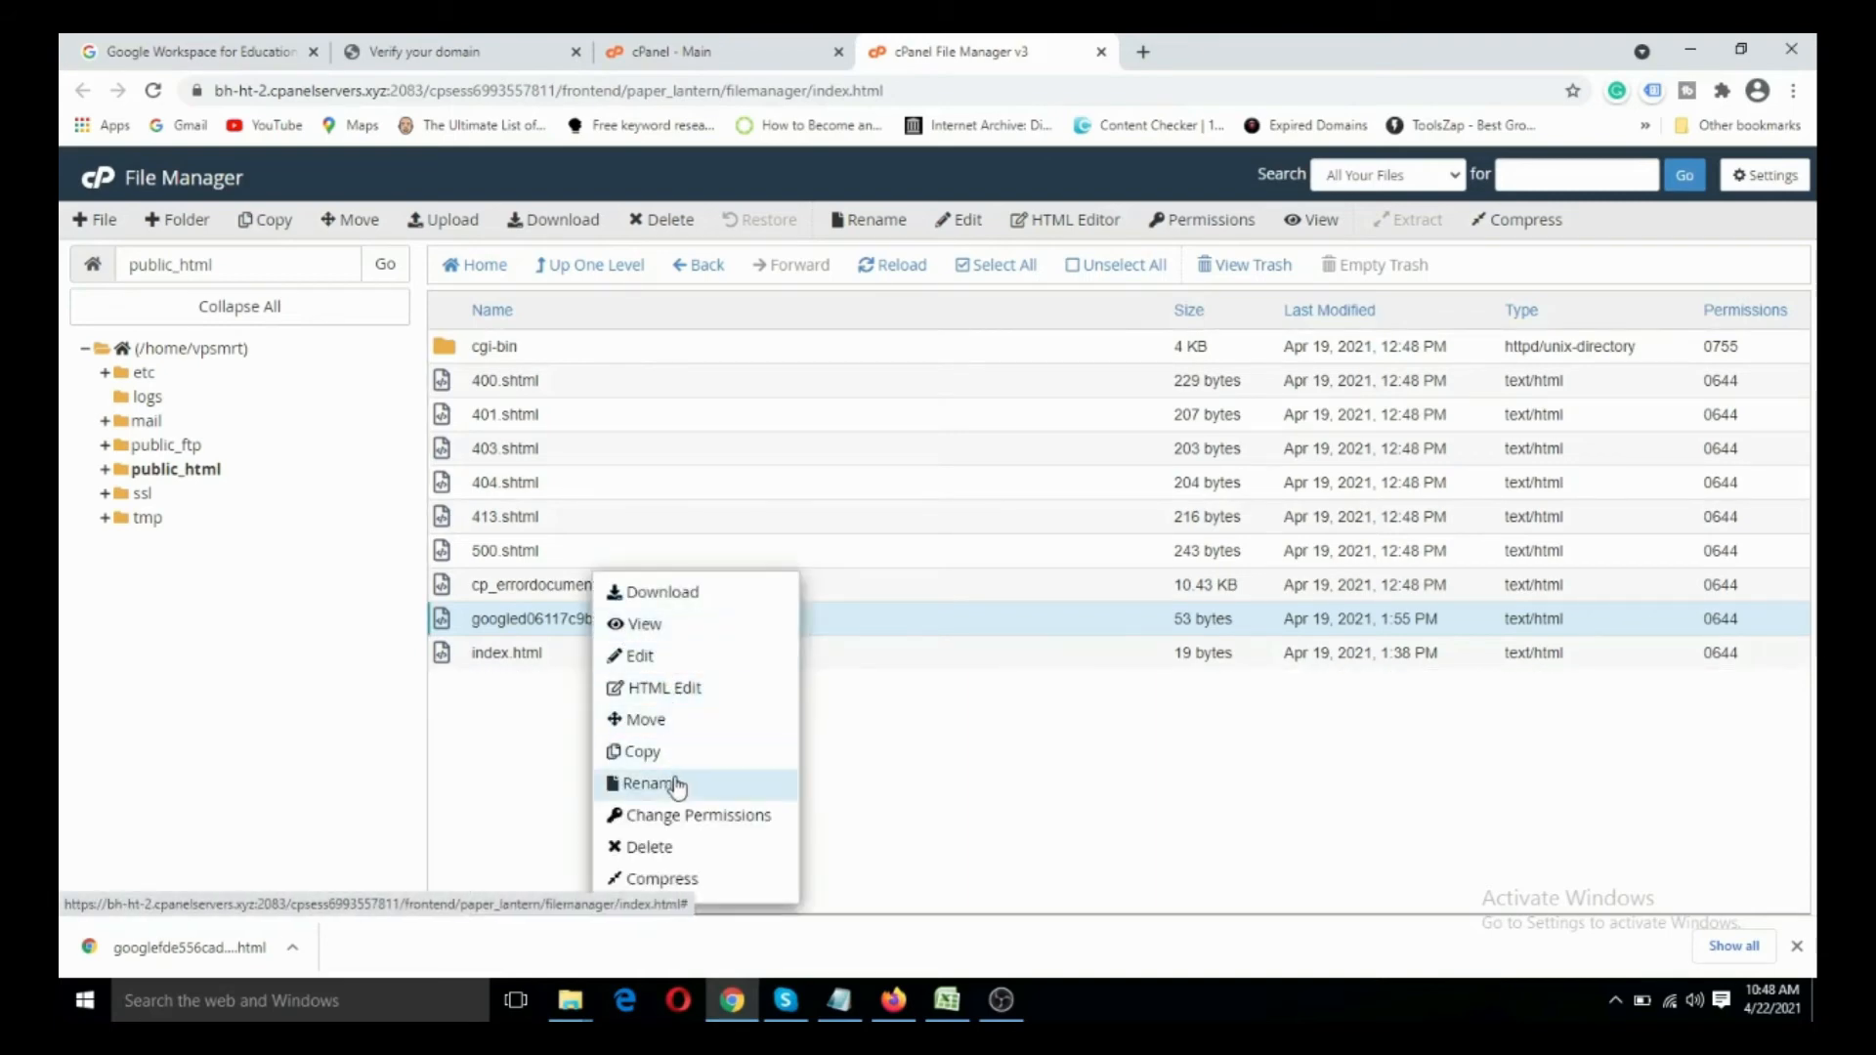
{"action": "left_click", "coordinate": [648, 847]}
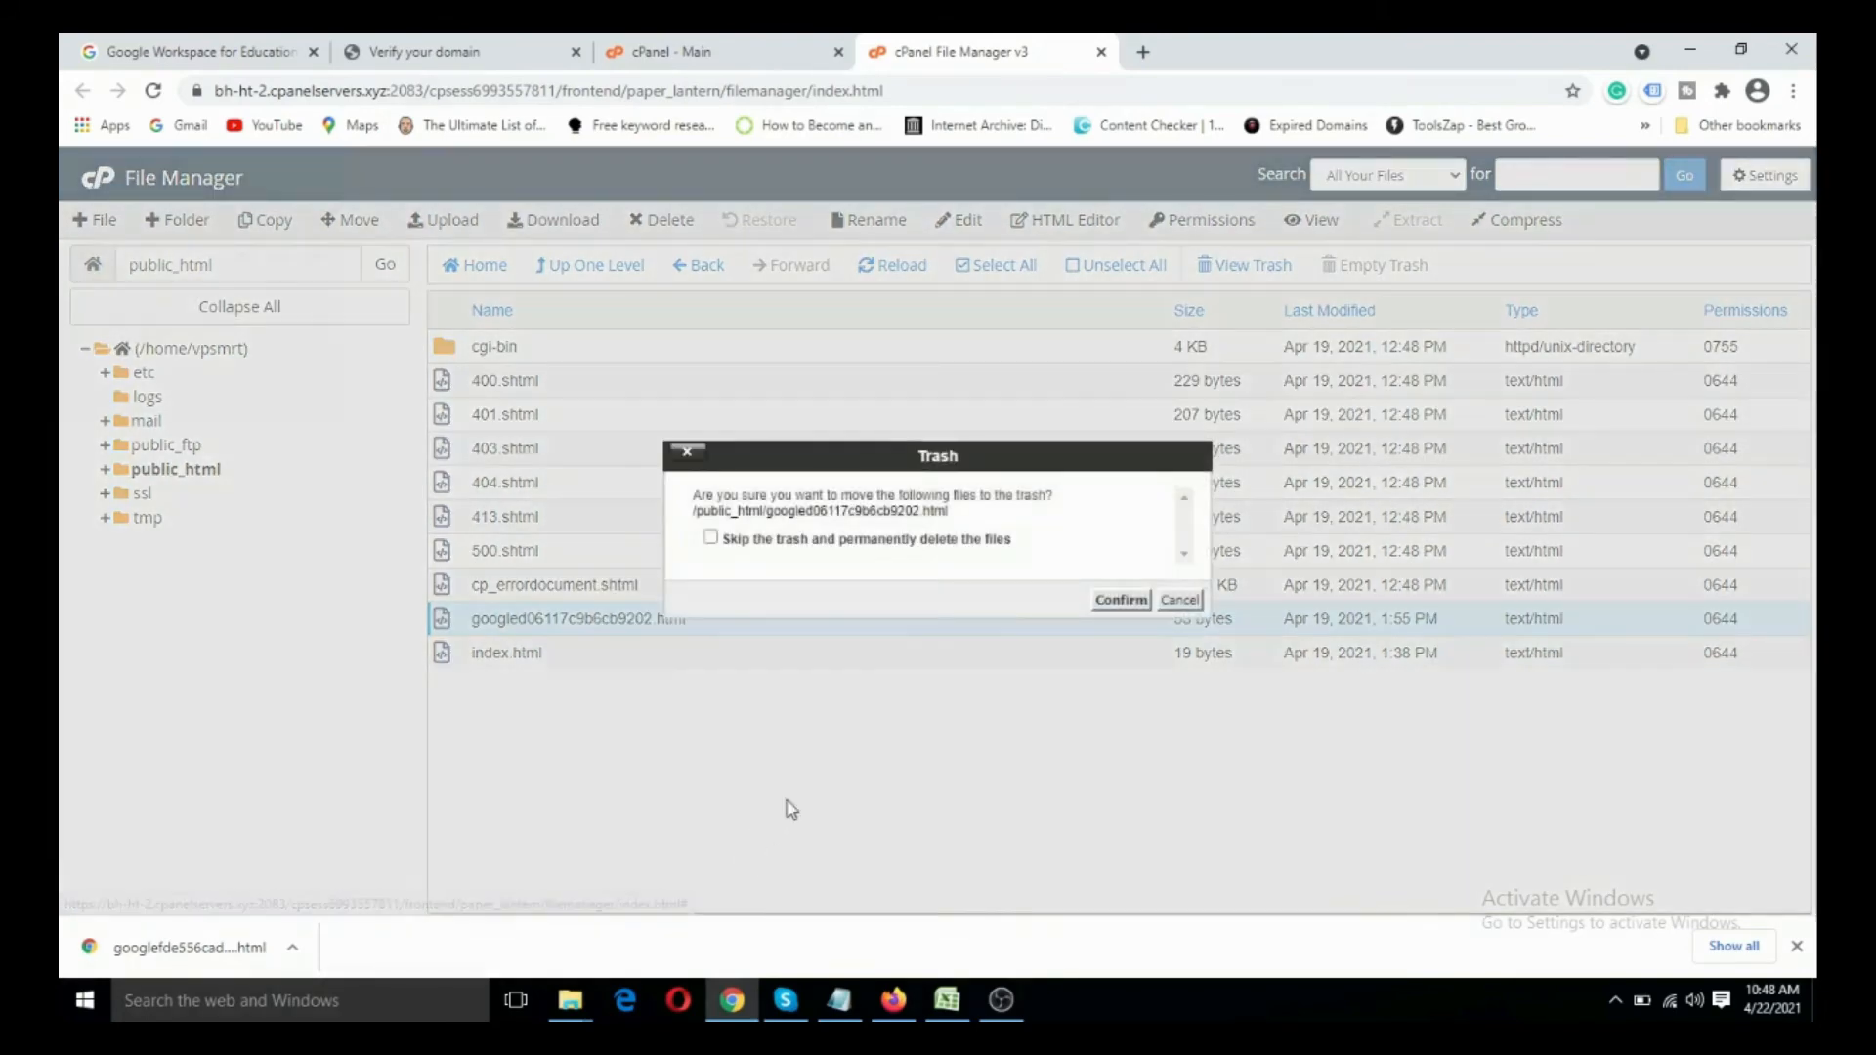
{"action": "left_click", "coordinate": [711, 539]}
{"action": "left_click", "coordinate": [1109, 600]}
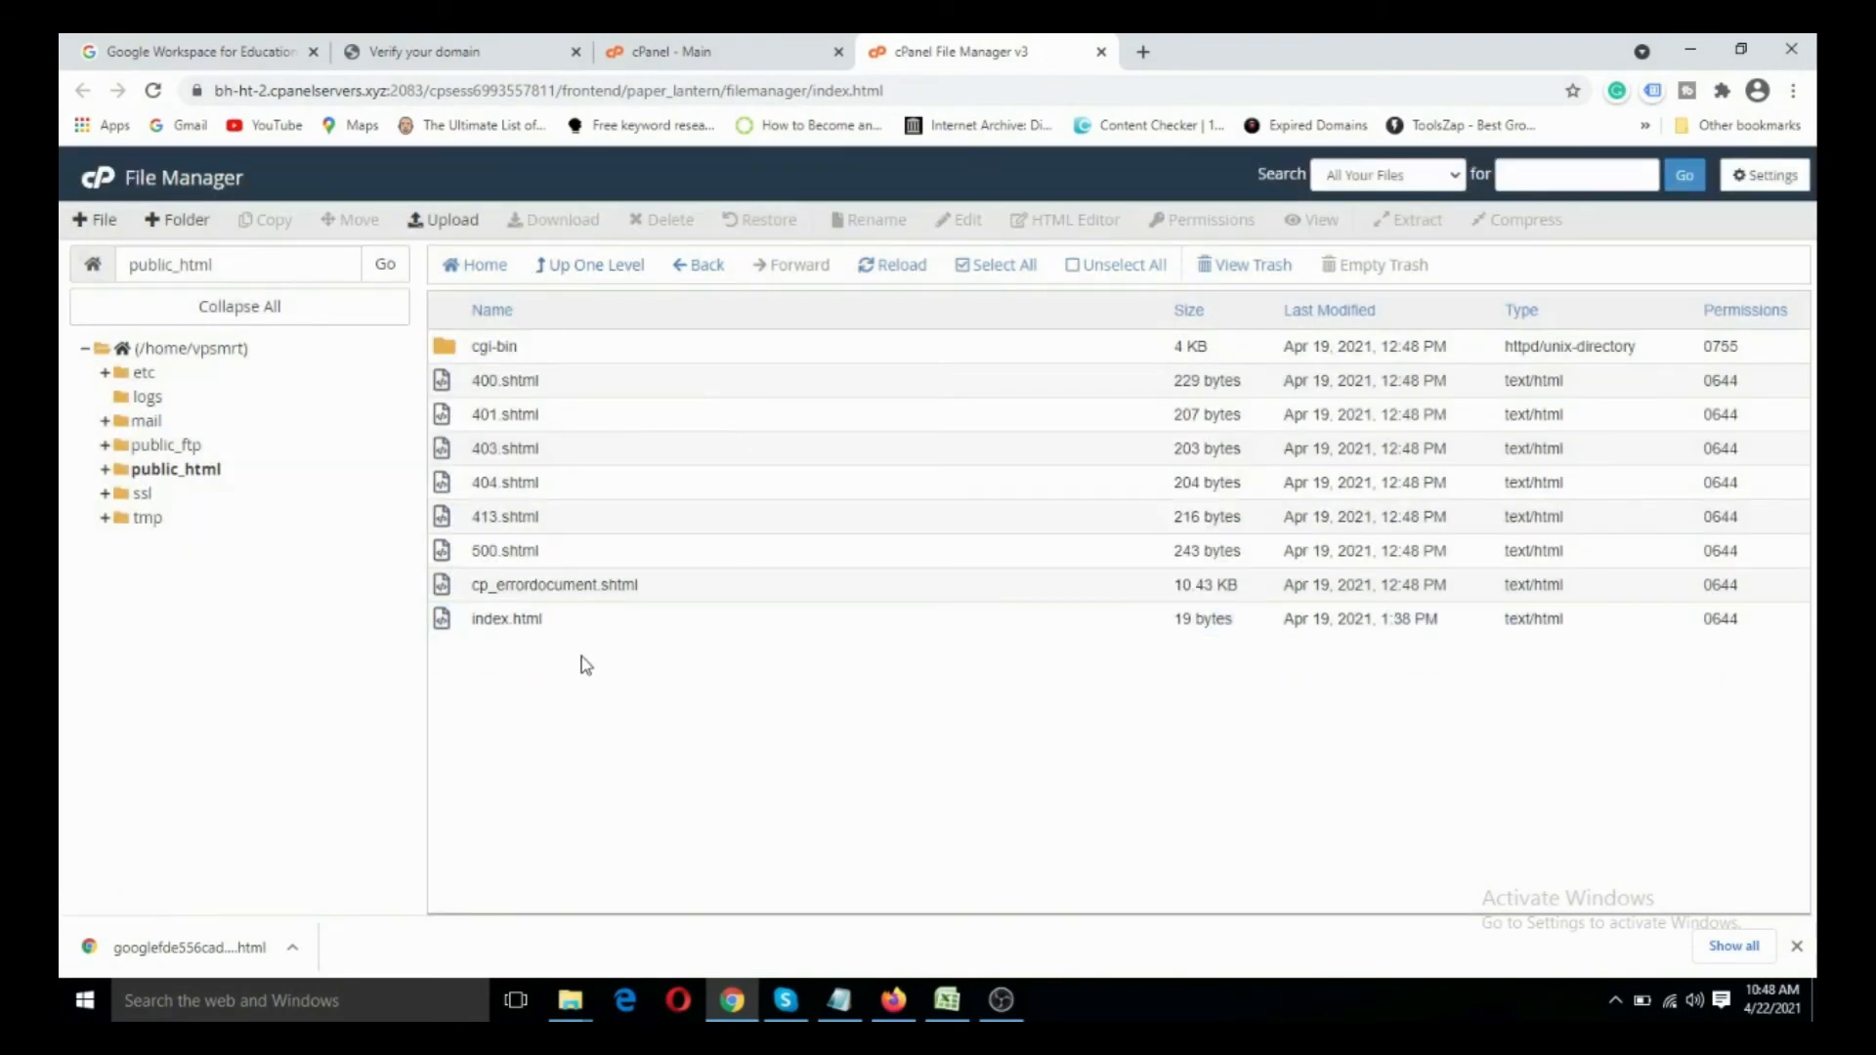
- Upload the new Google verification HTML file from the Desktop to public_html and return to the folder listing
{"action": "left_click", "coordinate": [448, 224]}
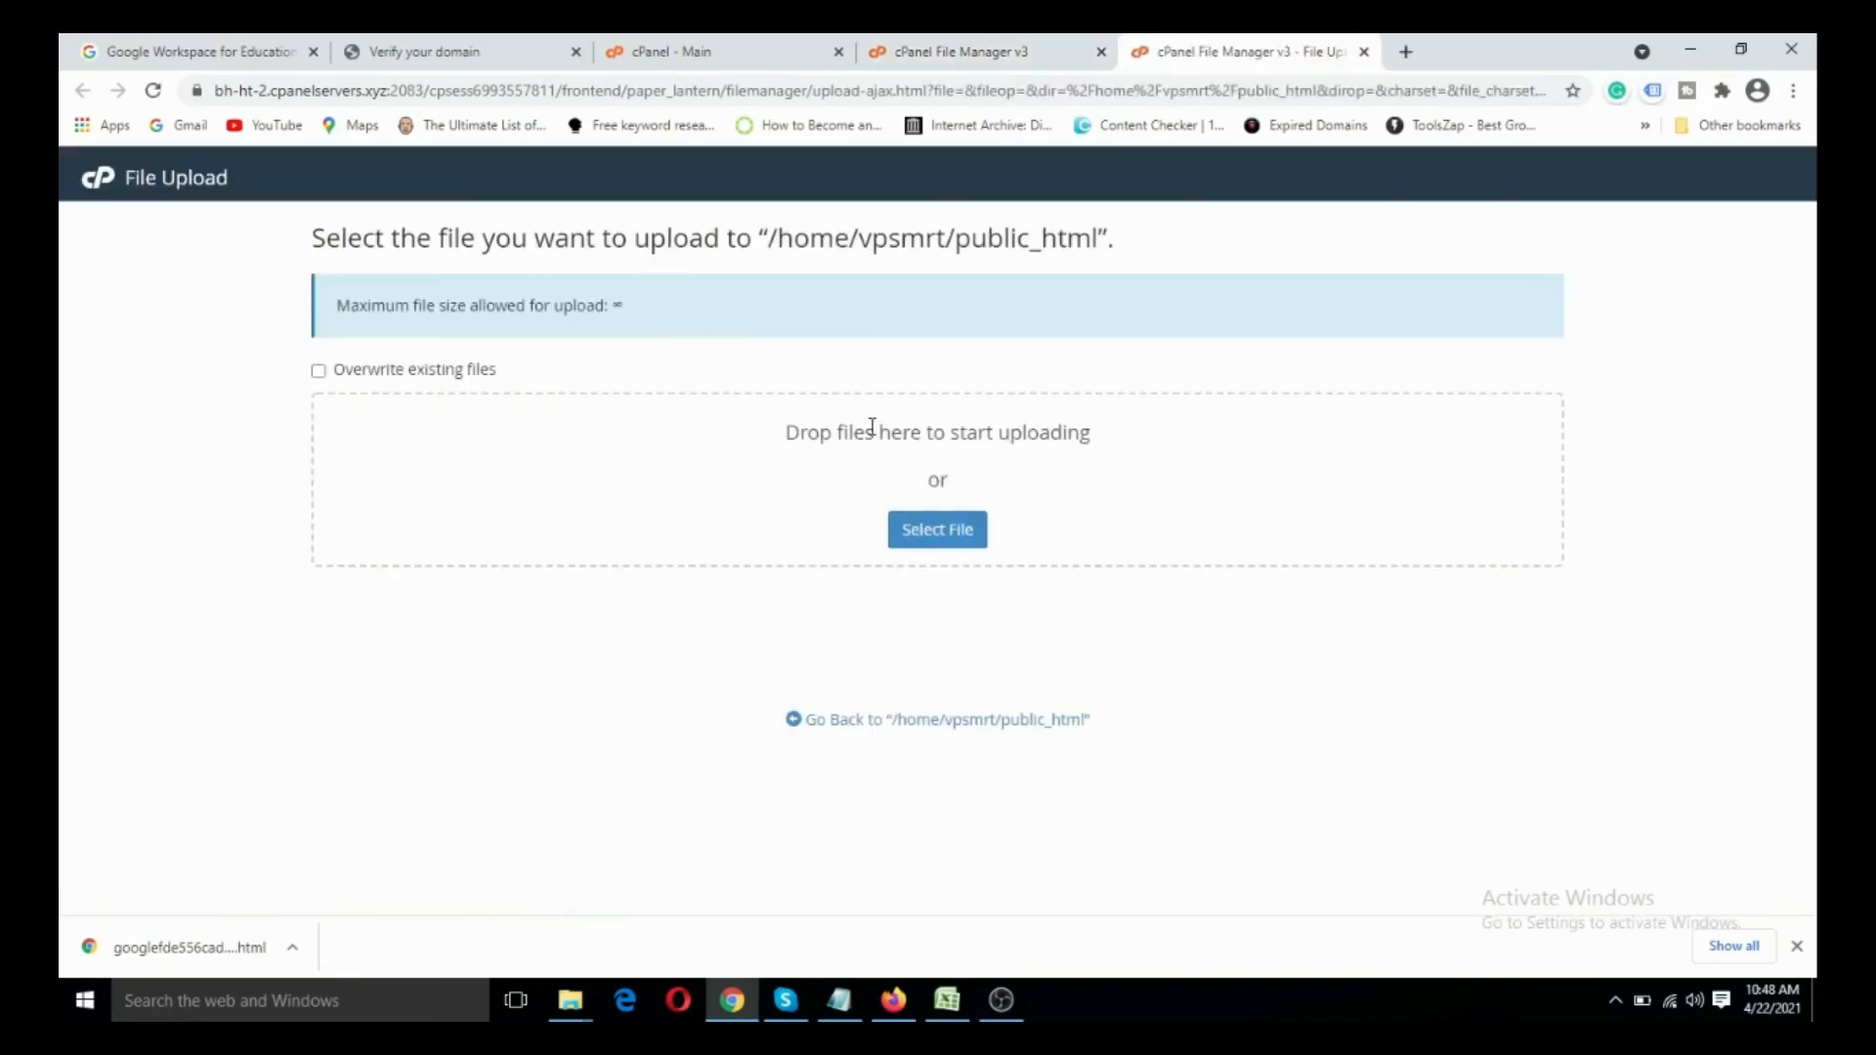
{"action": "left_click", "coordinate": [913, 533]}
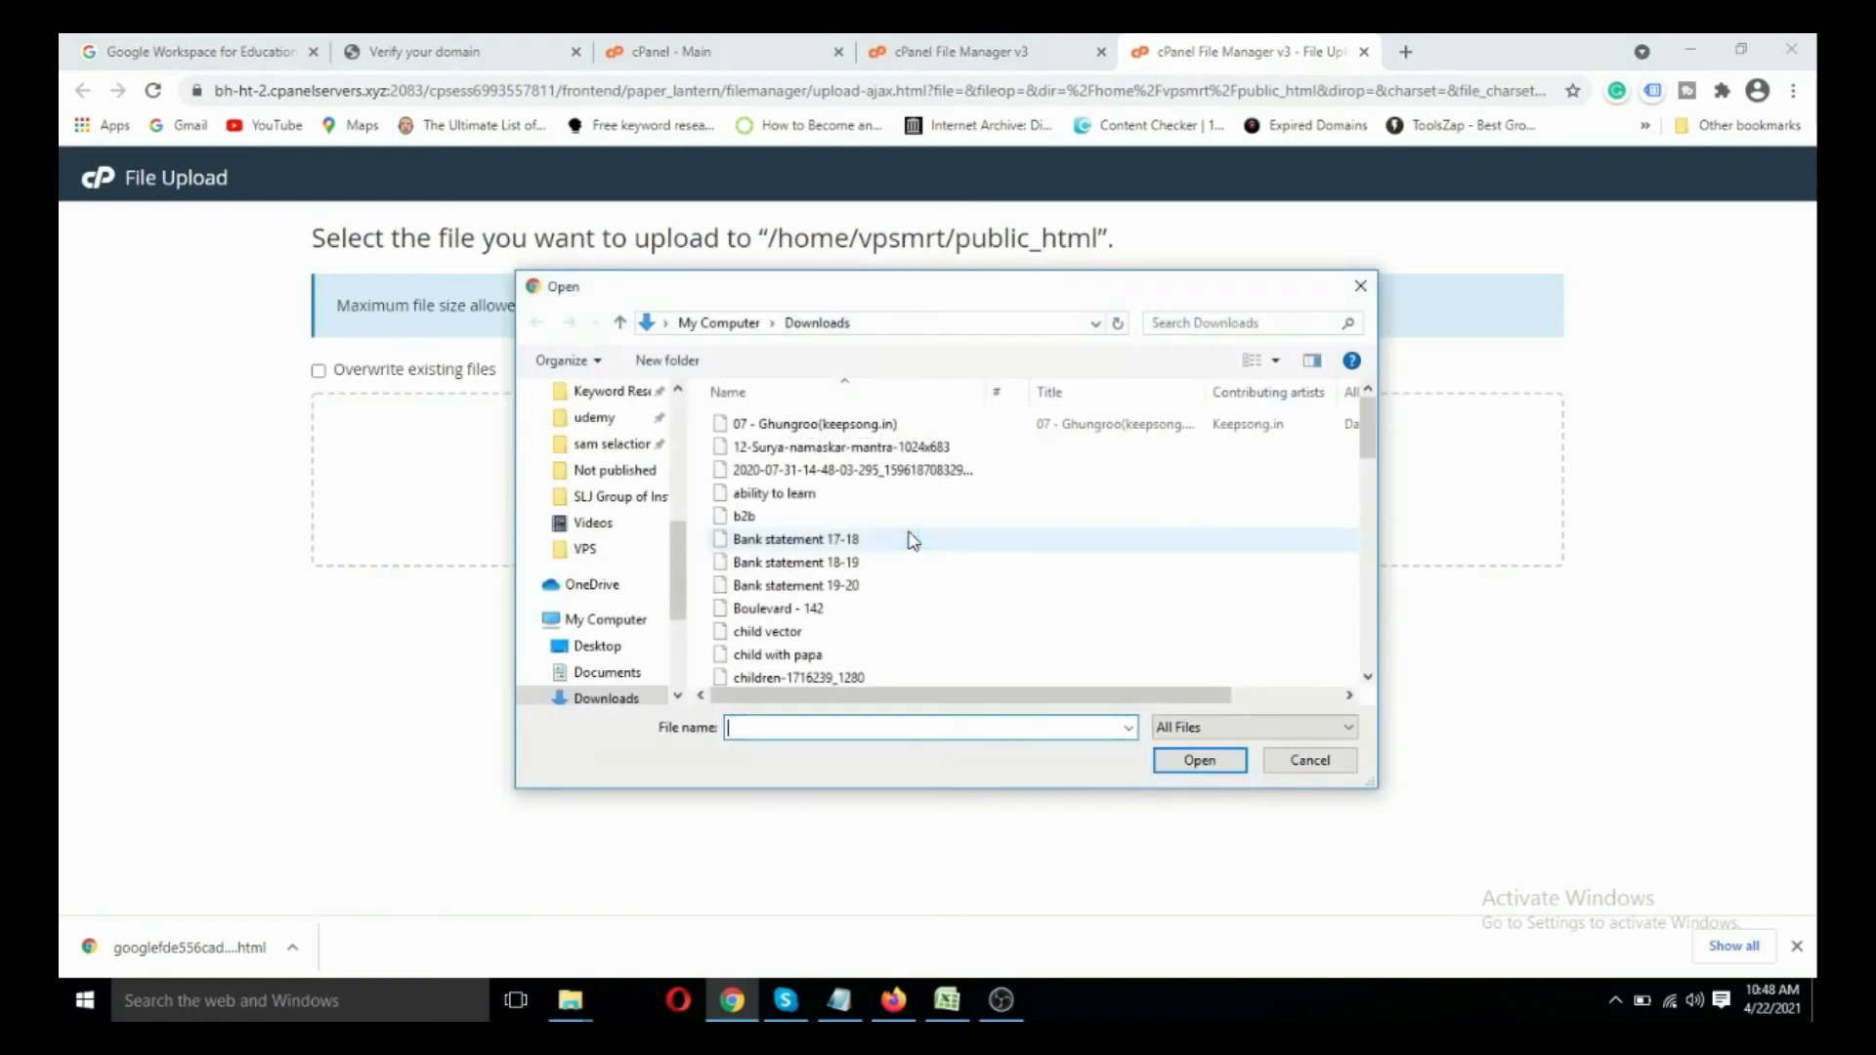
{"action": "left_click", "coordinate": [598, 647]}
{"action": "scroll", "coordinate": [988, 572], "scroll_direction": "down", "scroll_amount": 6}
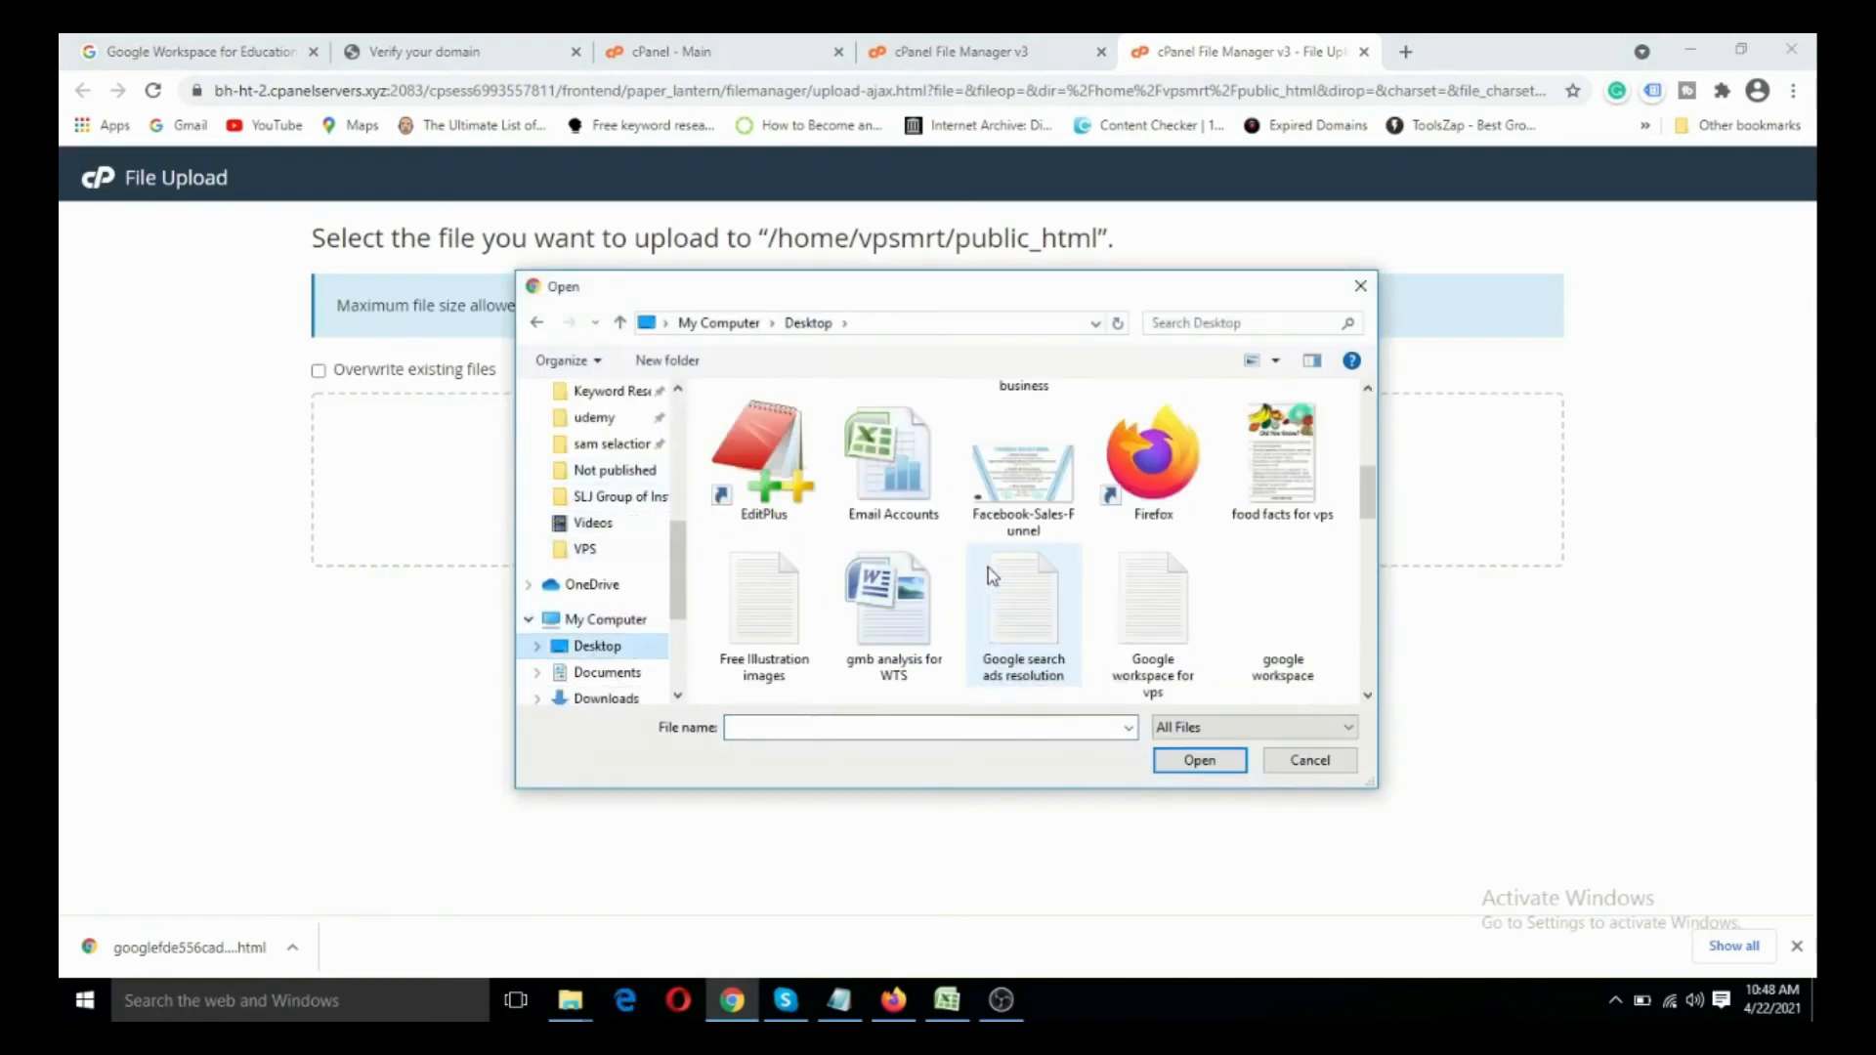
{"action": "left_click", "coordinate": [882, 458]}
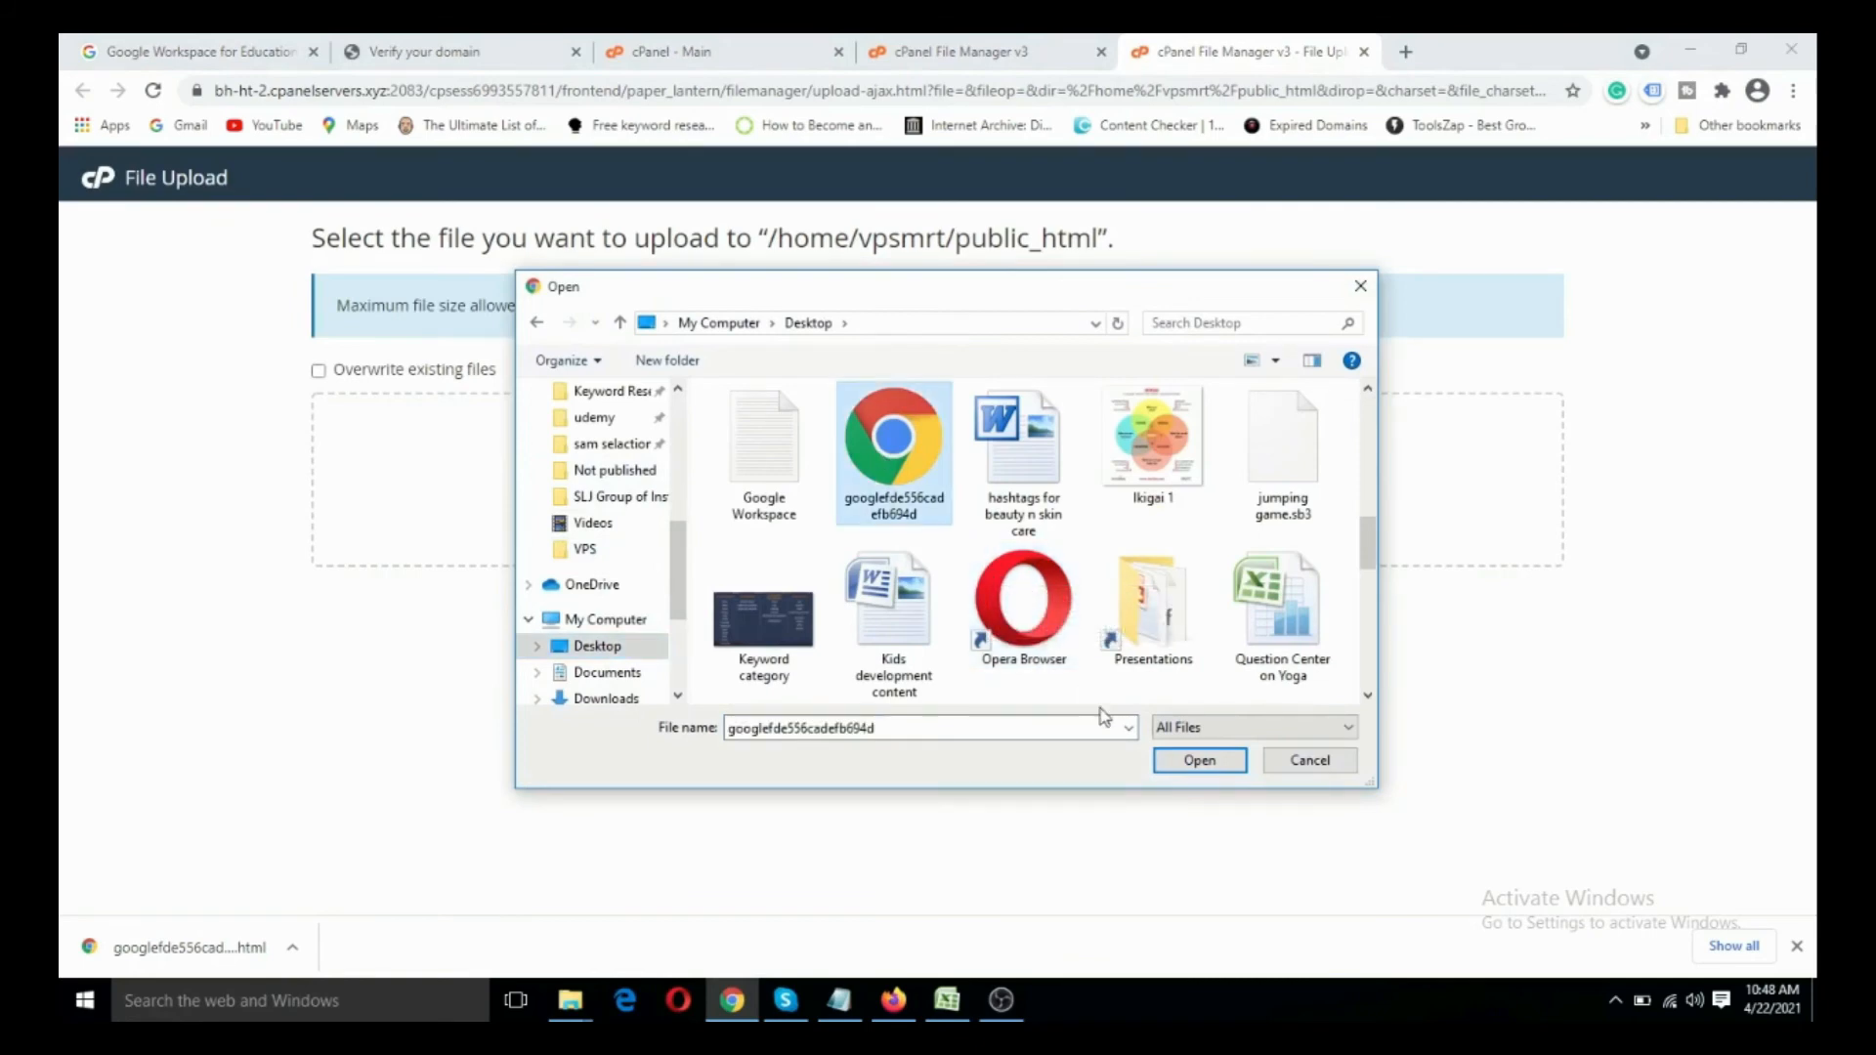
{"action": "left_click", "coordinate": [1173, 762]}
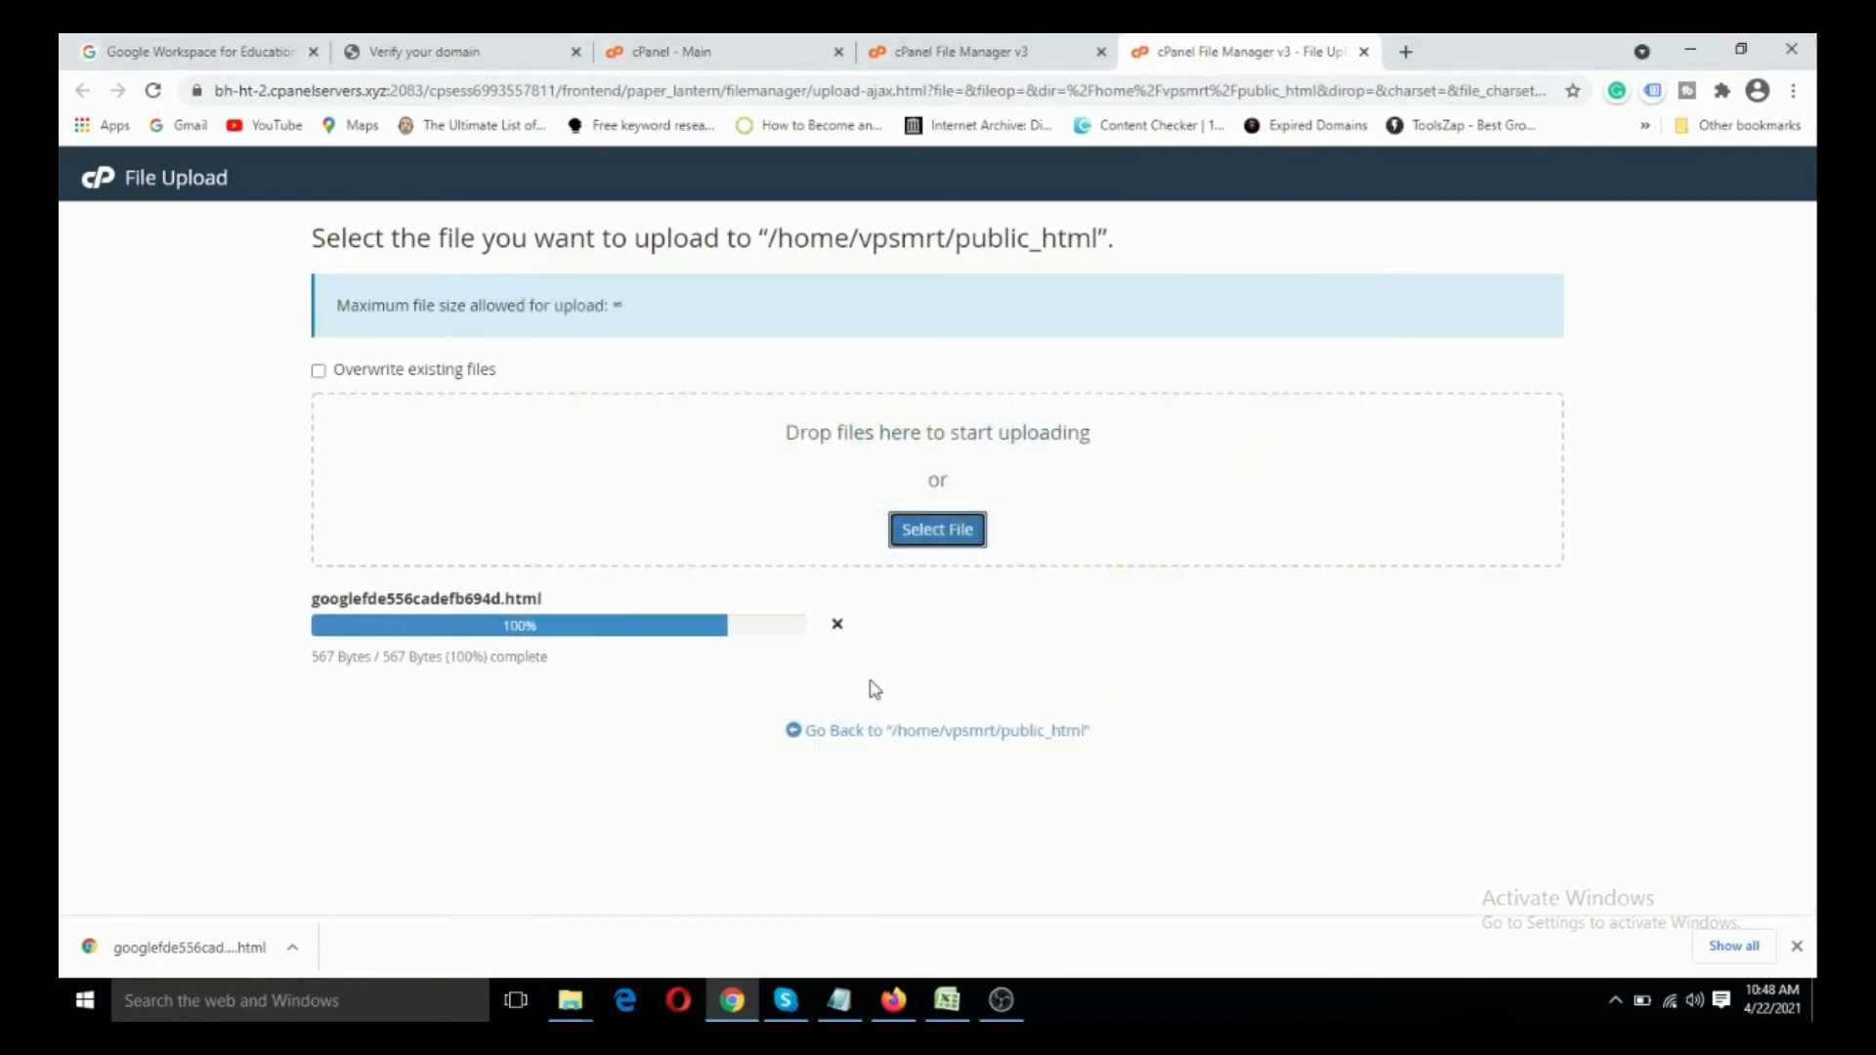
{"action": "left_click", "coordinate": [953, 740]}
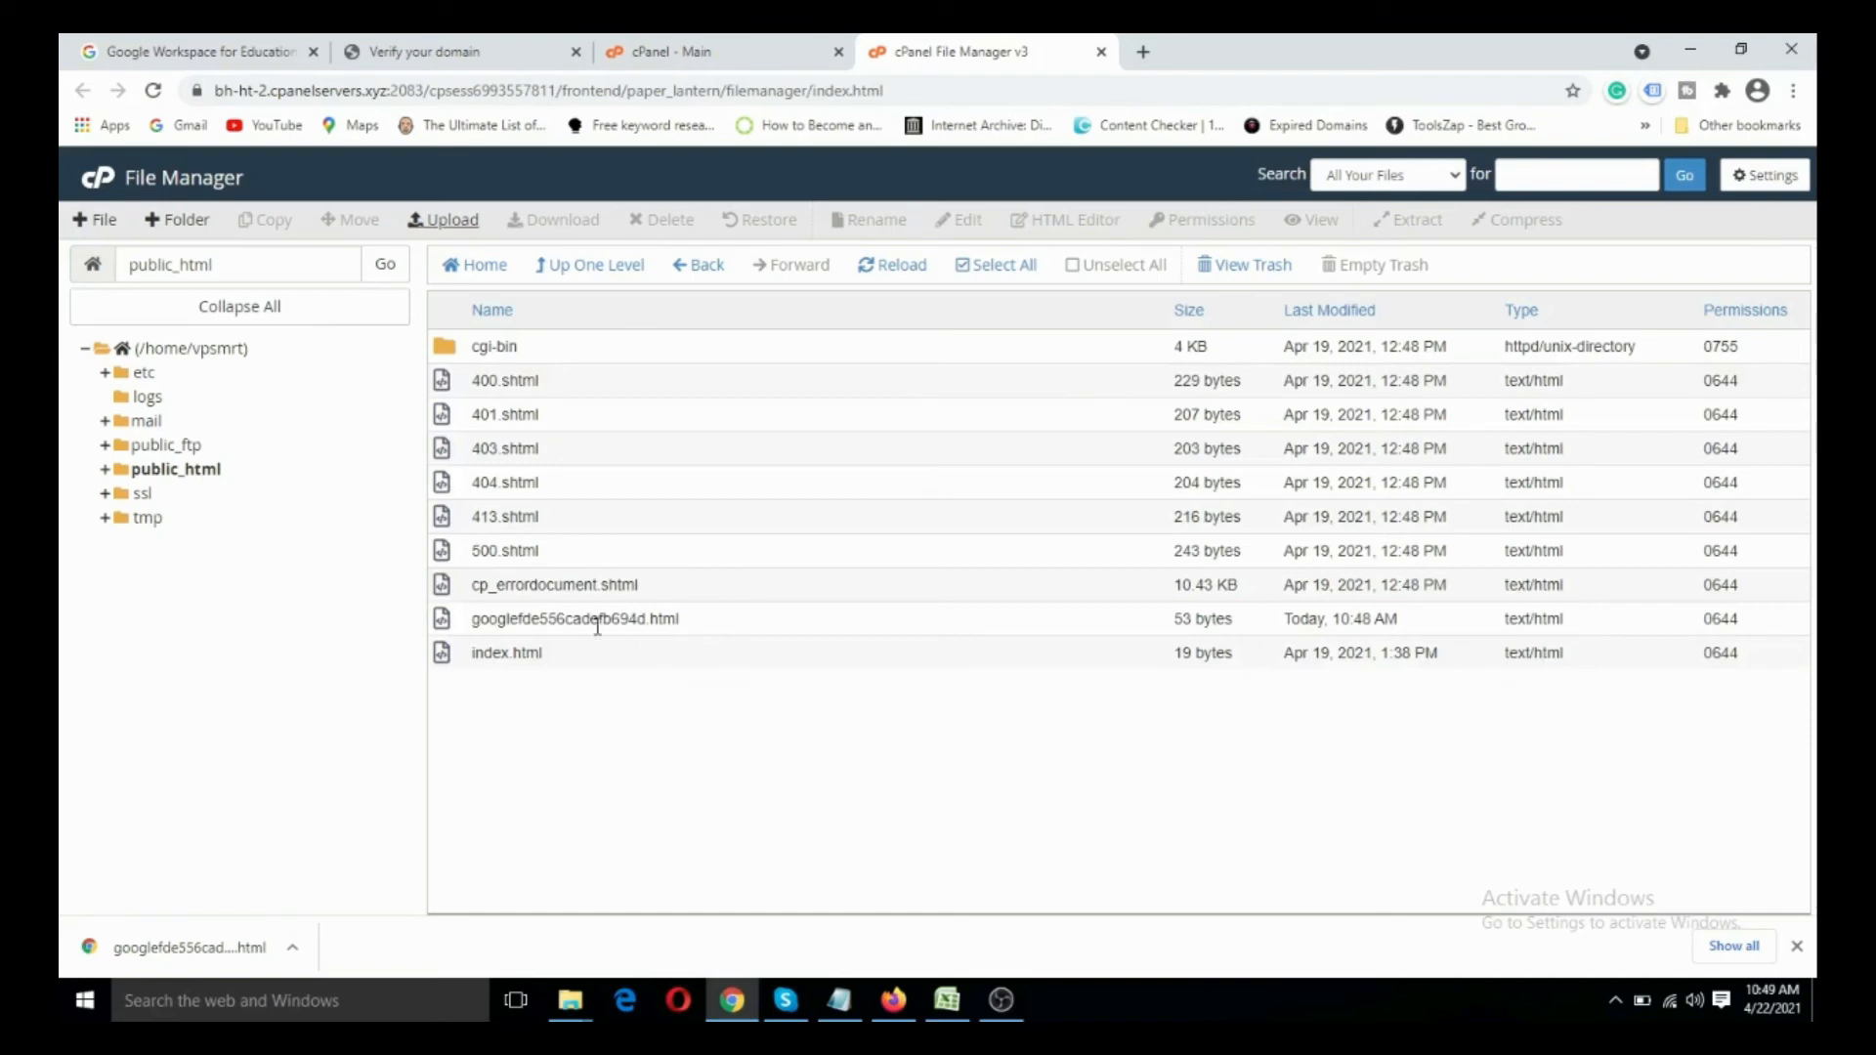
- Continue Google's domain verification to the Upload HTML stage, check the file name against the uploaded file, and verify vpsmrt.in
{"action": "left_click", "coordinate": [440, 52]}
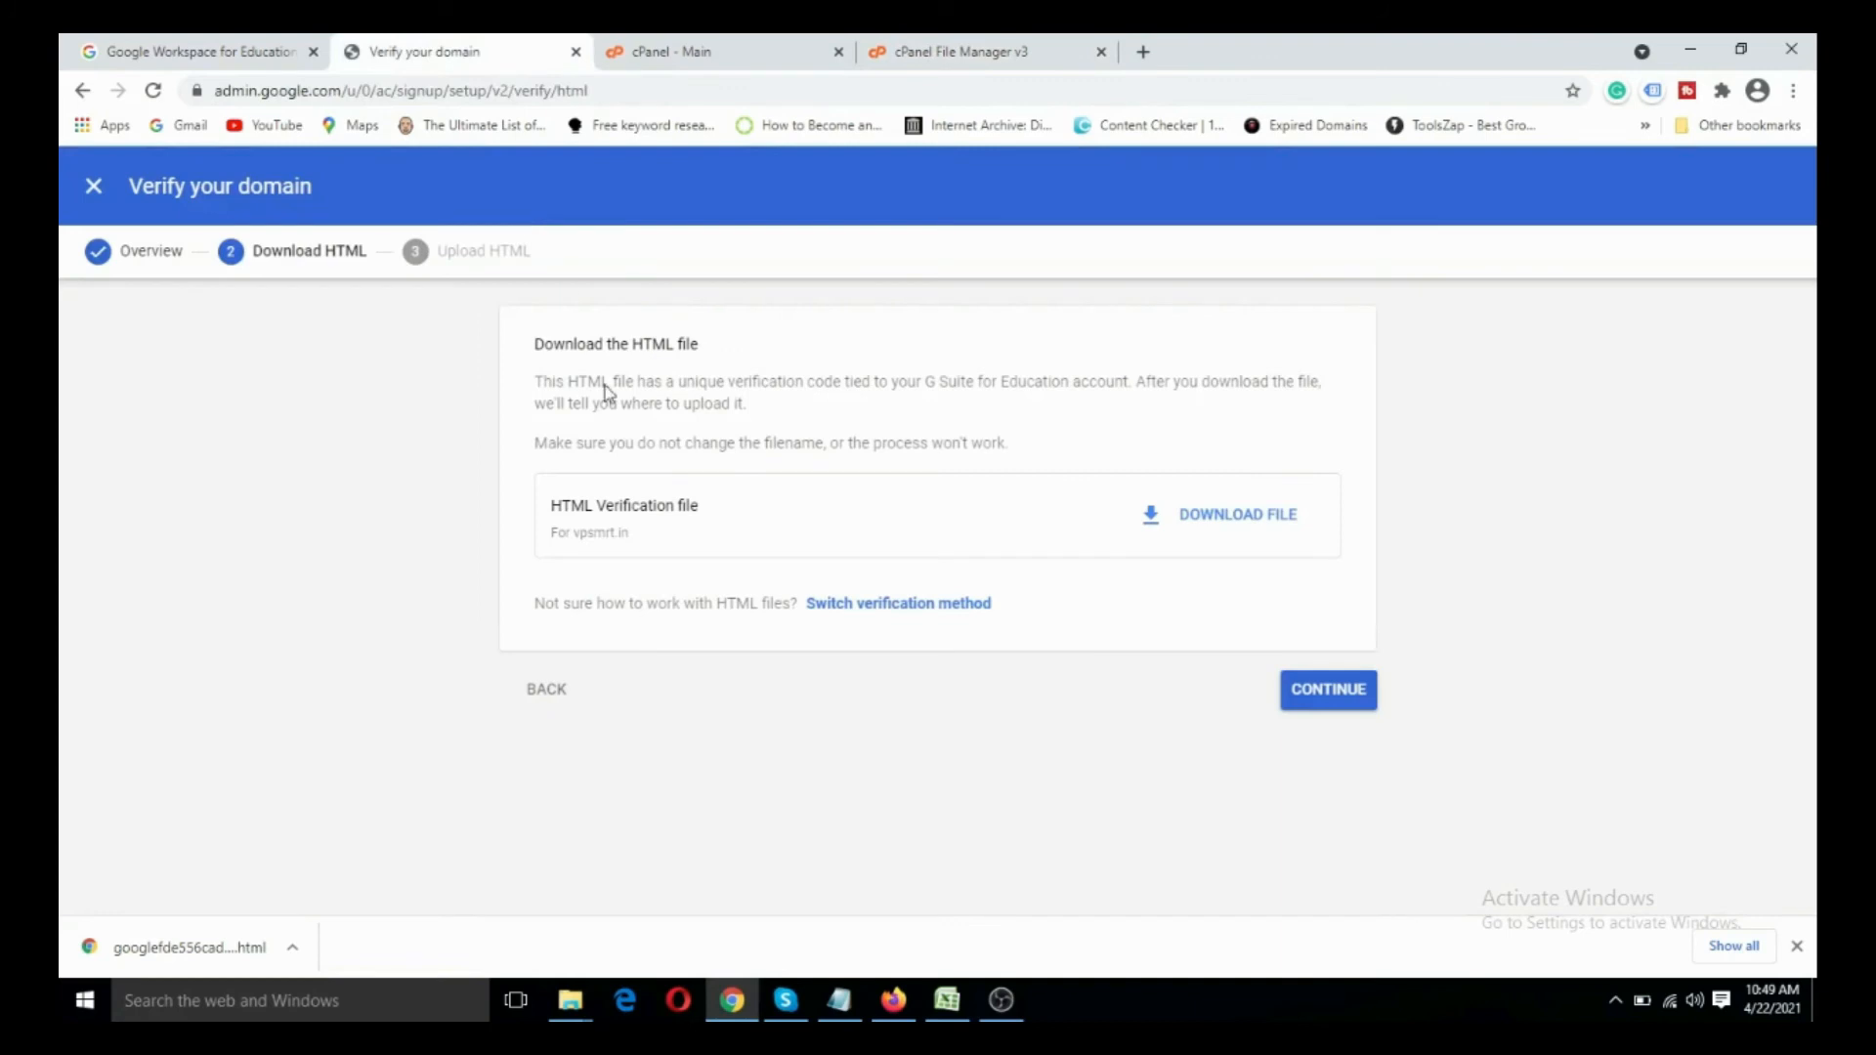
{"action": "left_click", "coordinate": [1321, 698]}
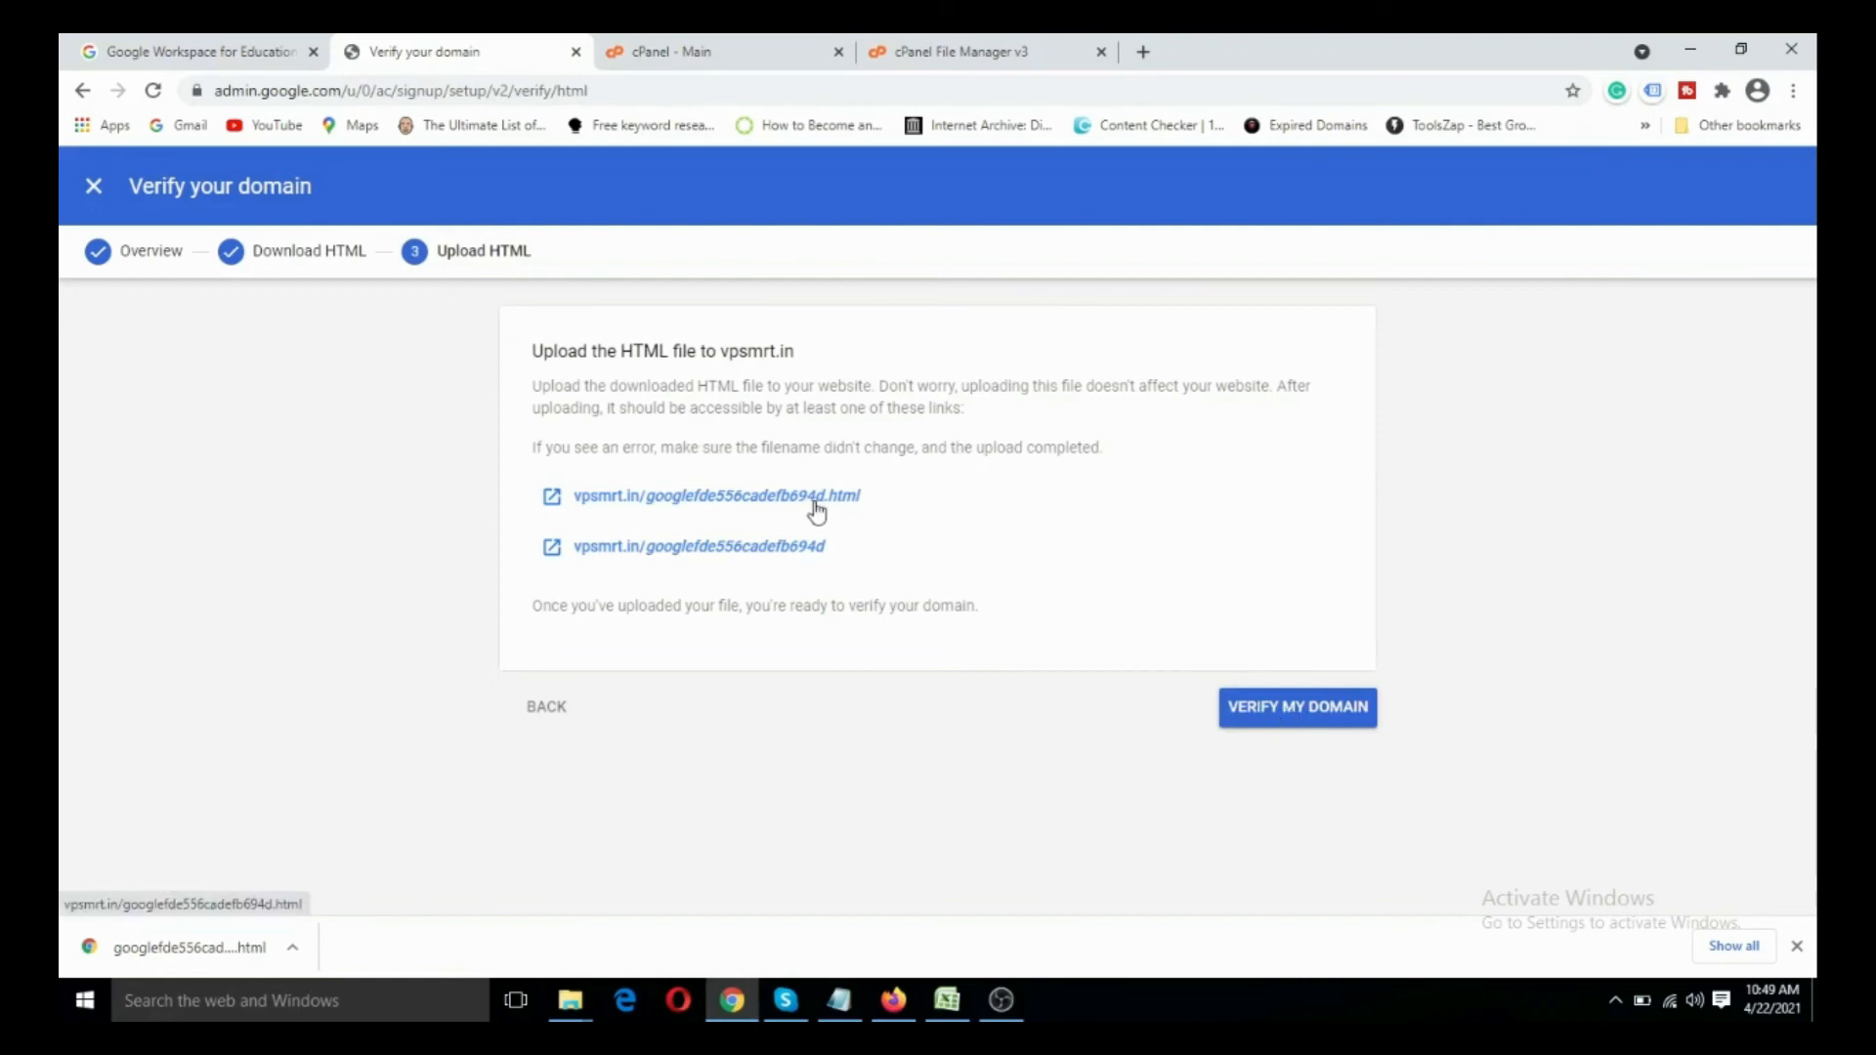
{"action": "left_click", "coordinate": [938, 53]}
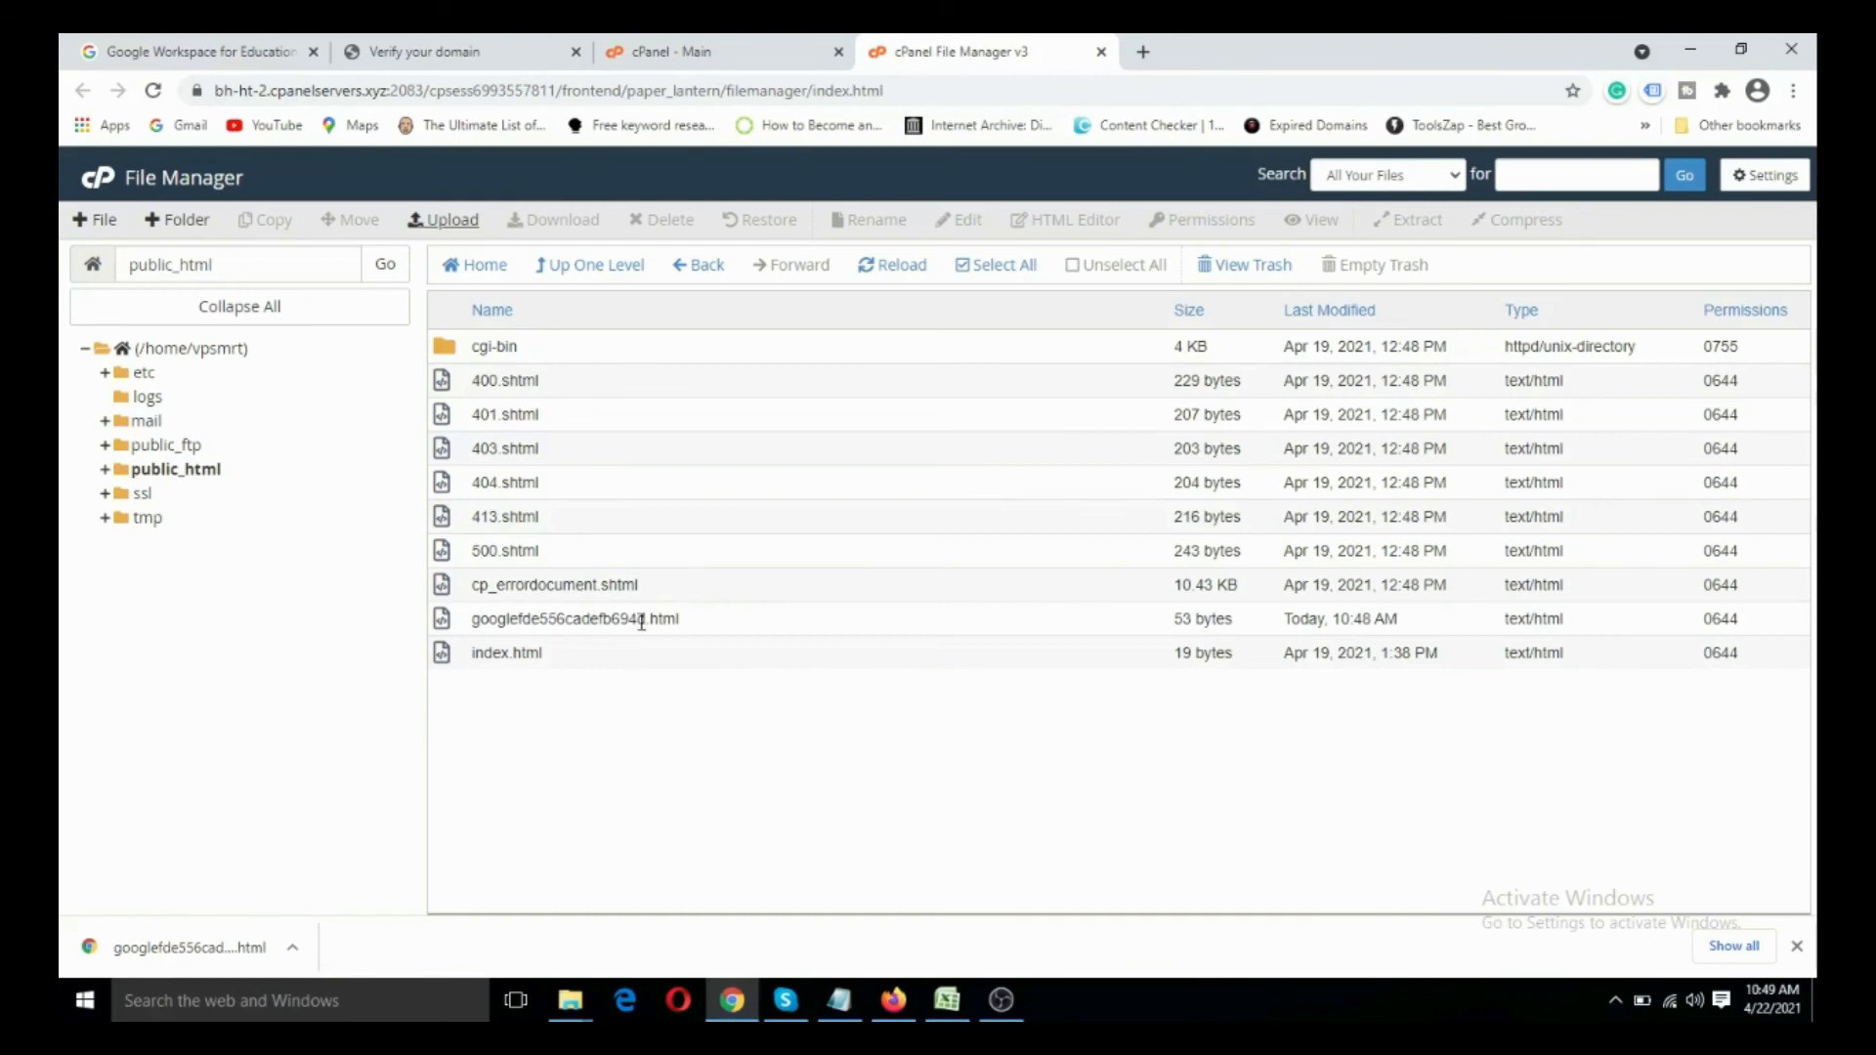
{"action": "left_click", "coordinate": [467, 53]}
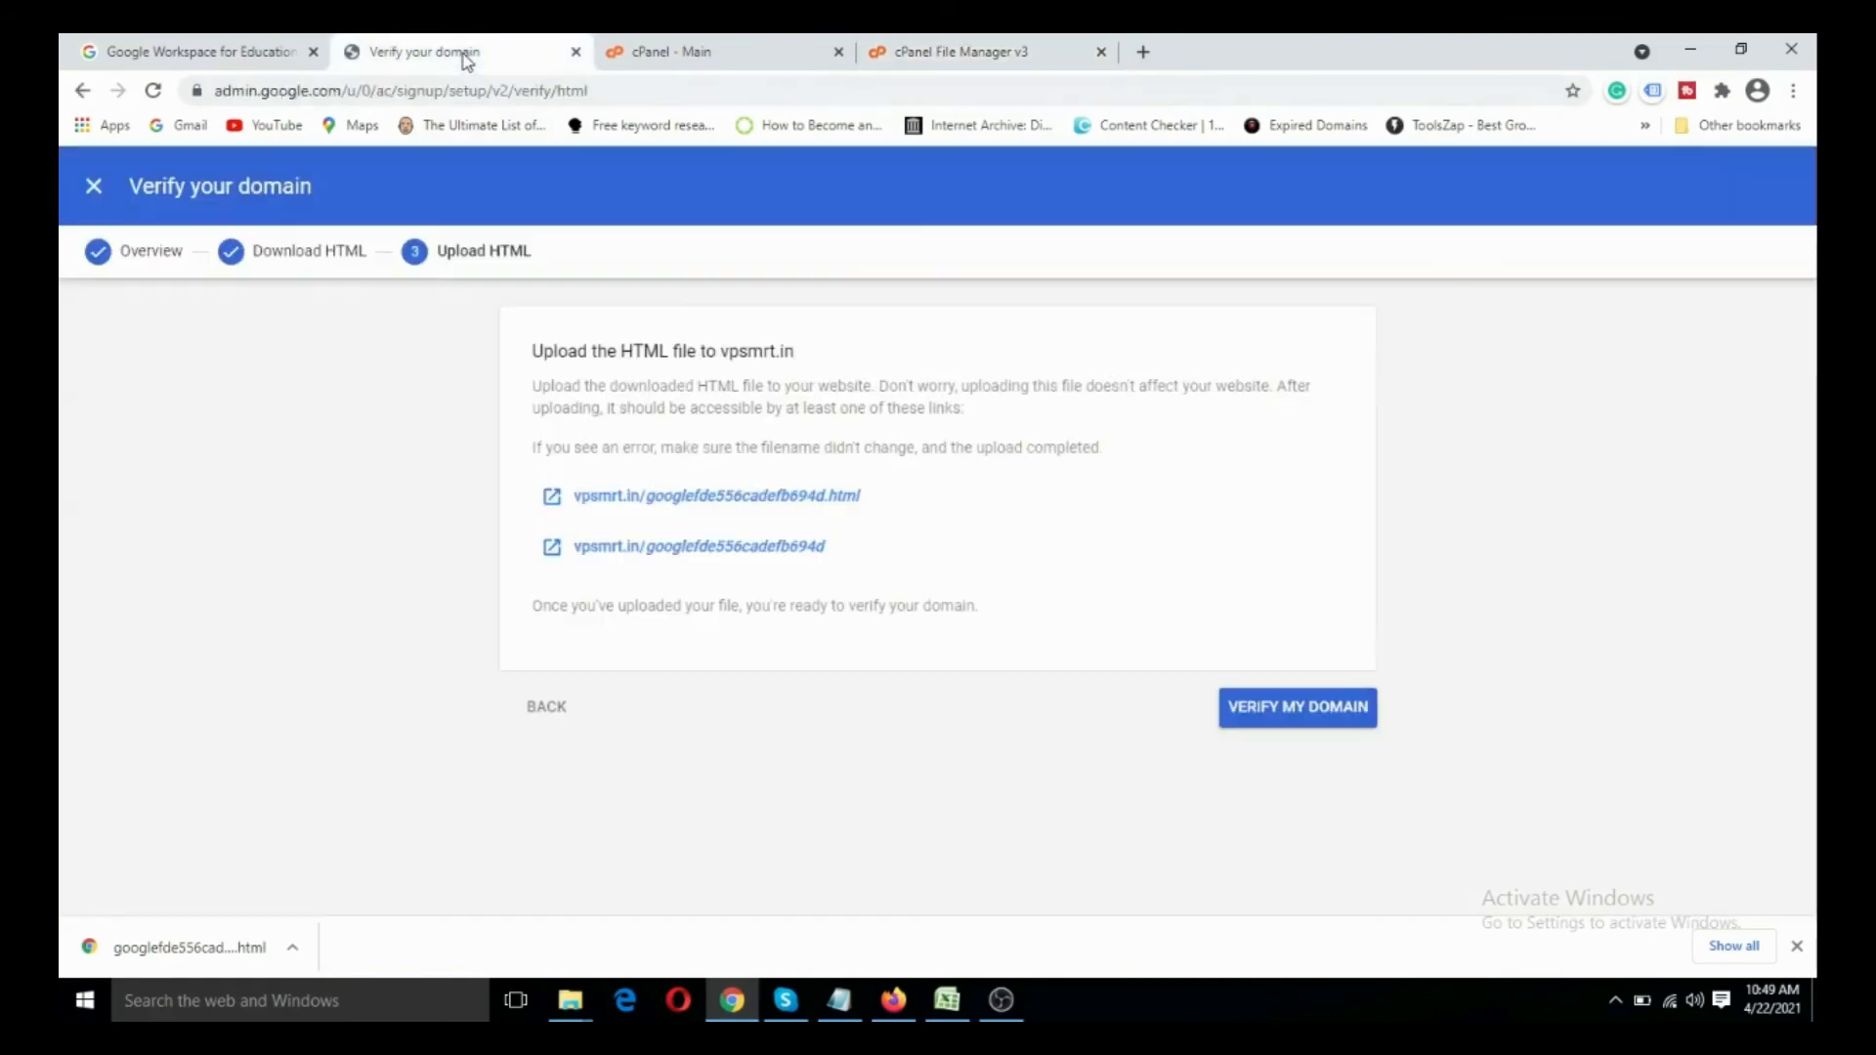
{"action": "left_click", "coordinate": [1280, 708]}
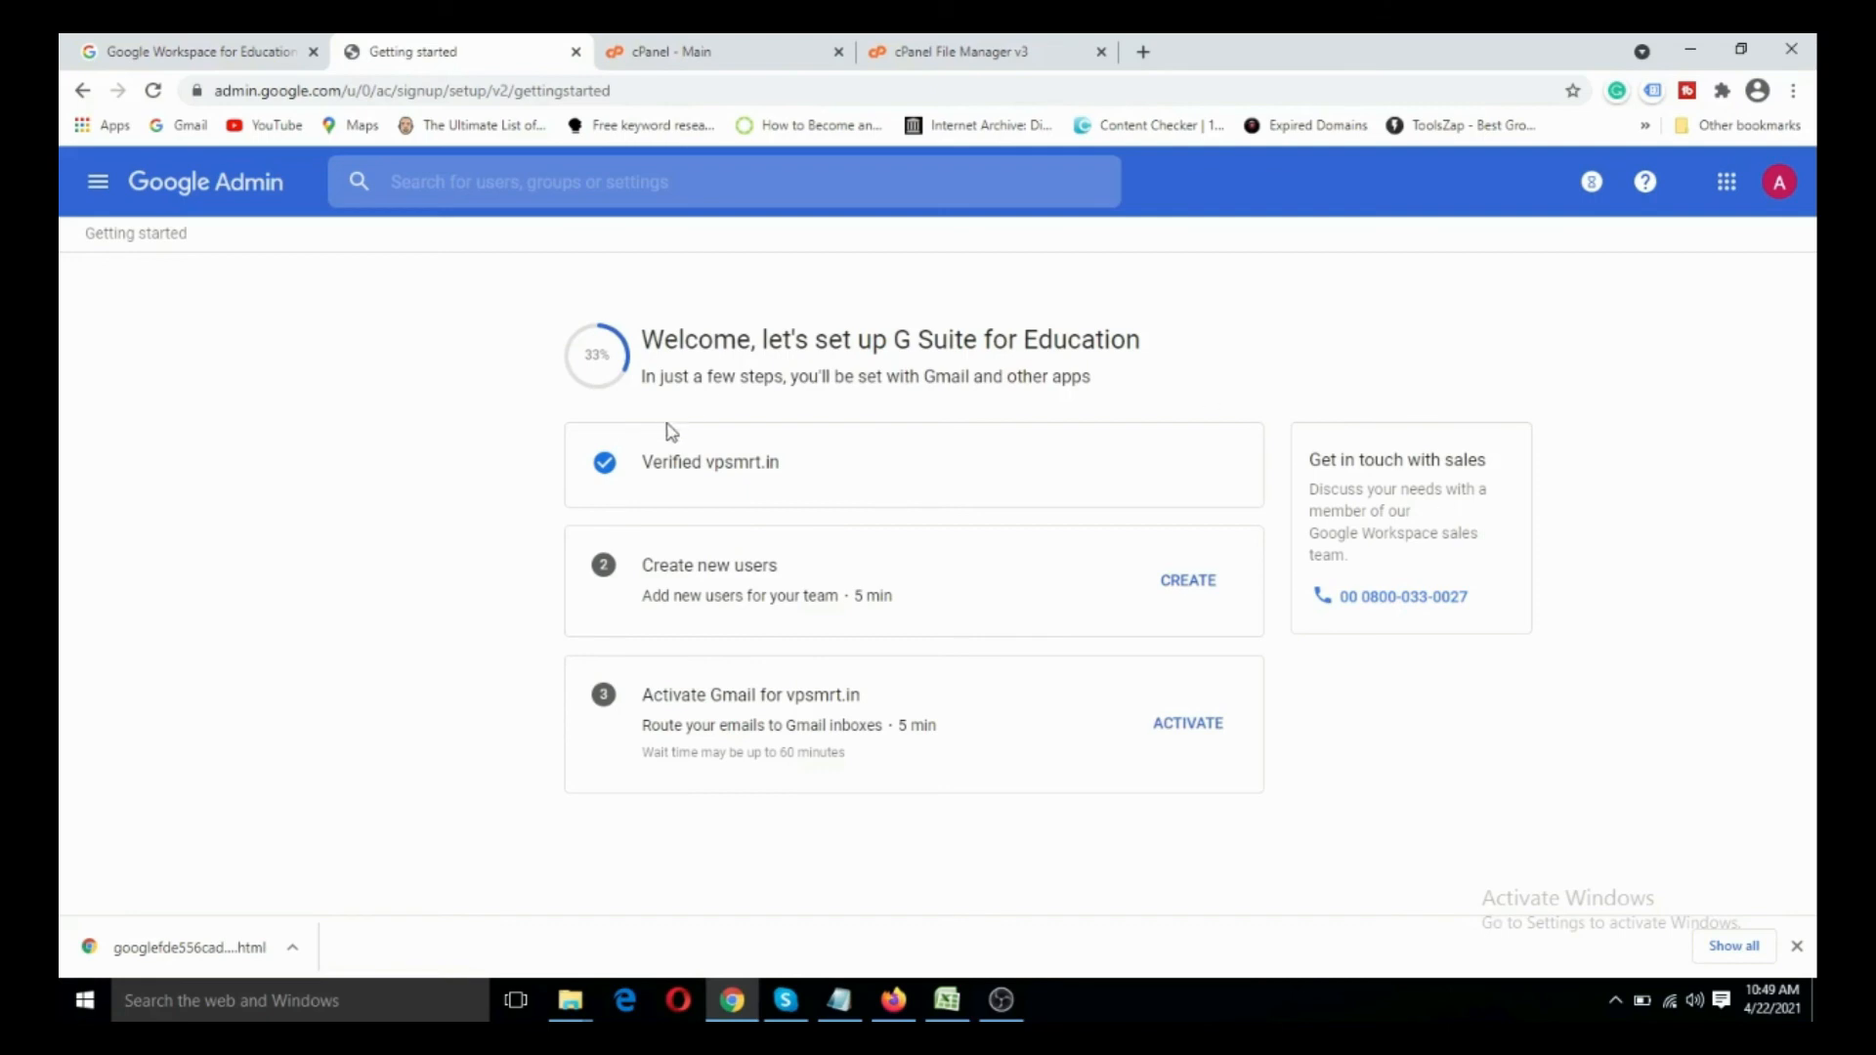
{"action": "left_click_drag", "start_coordinate": [644, 462], "coordinate": [802, 473]}
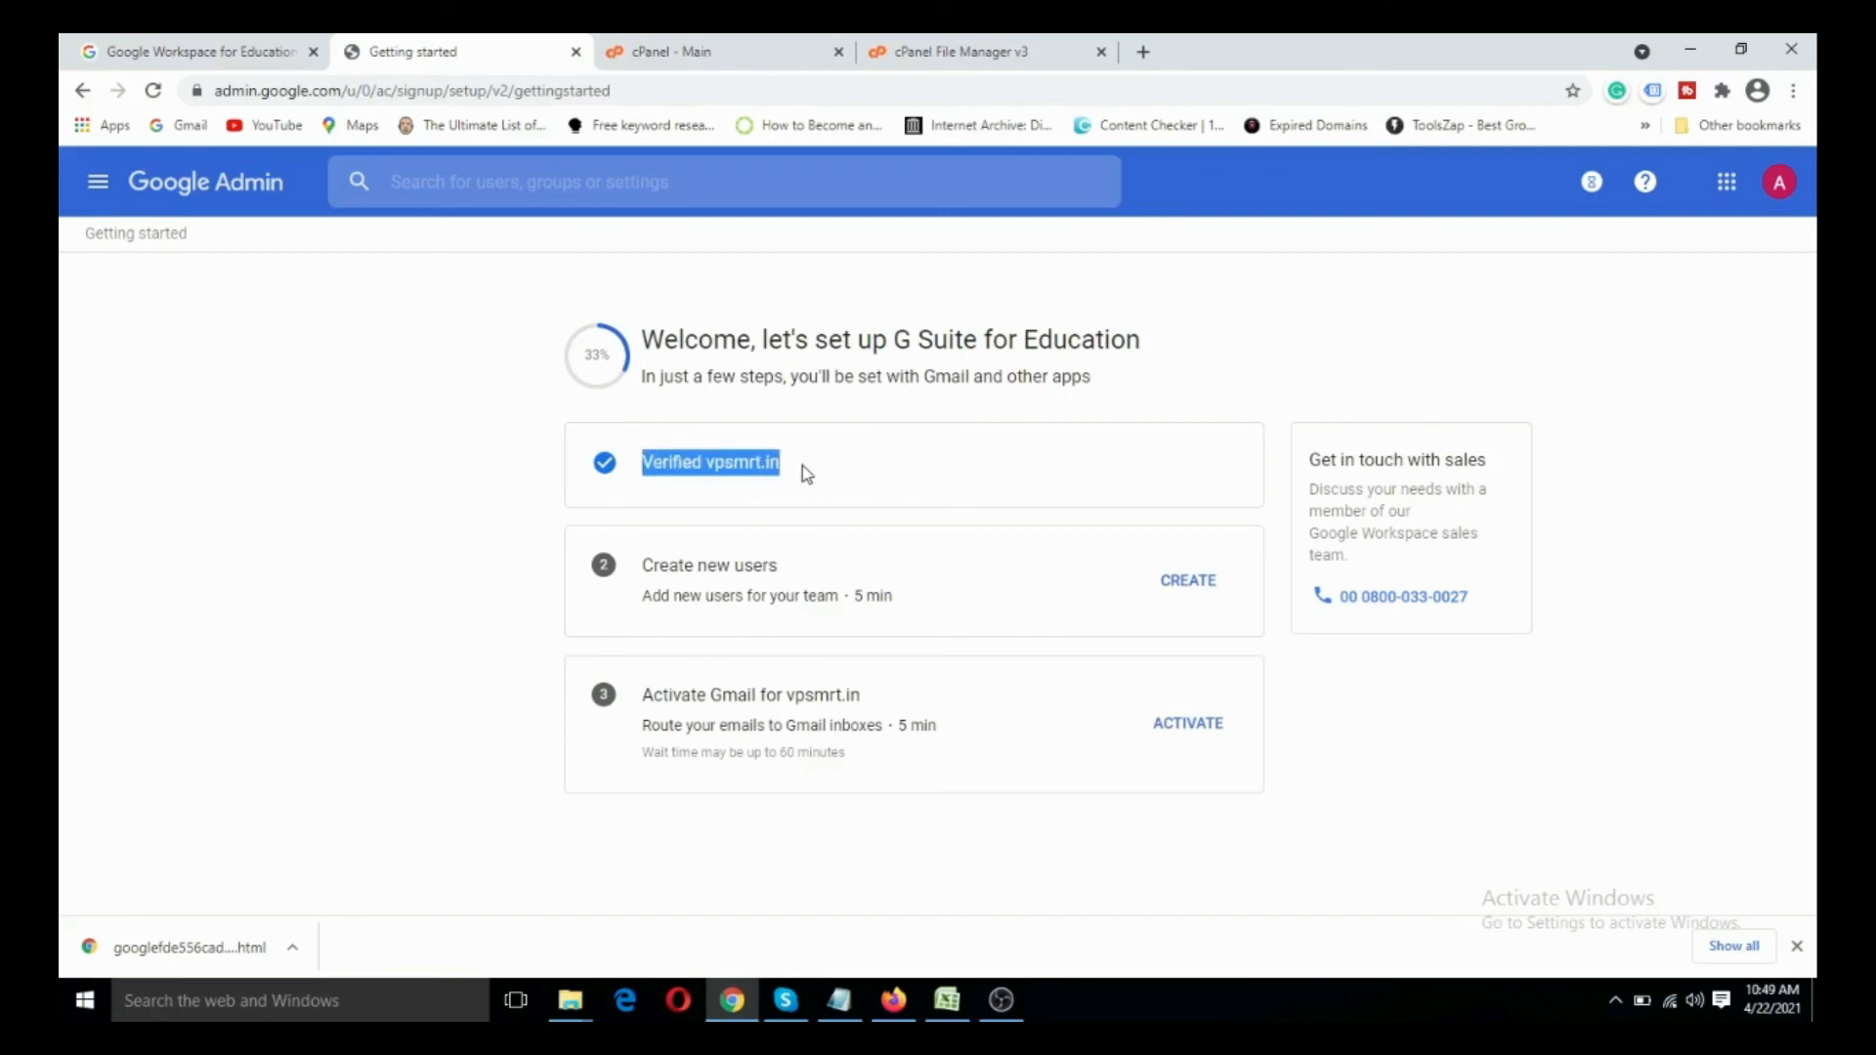
{"action": "left_click", "coordinate": [1576, 800]}
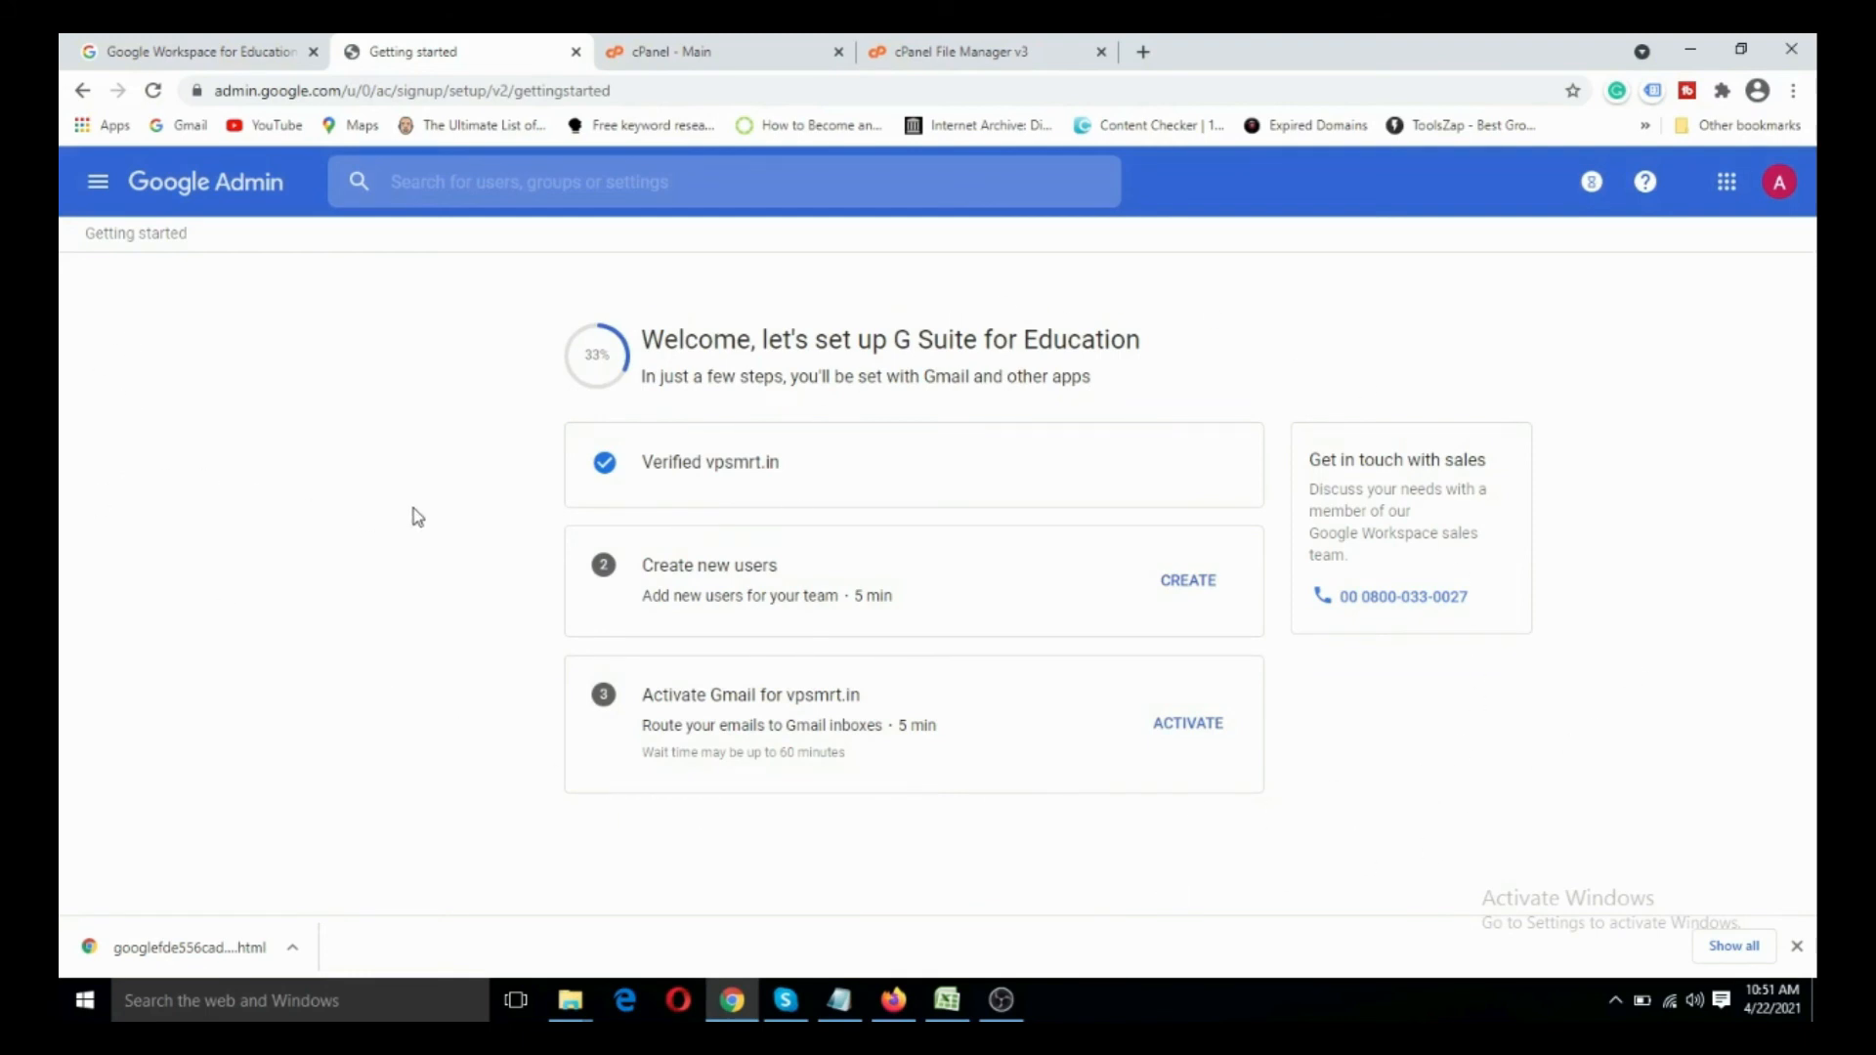
- Open the Google Admin Dashboard and confirm the secondary email address through its review insight
{"action": "left_click", "coordinate": [98, 181]}
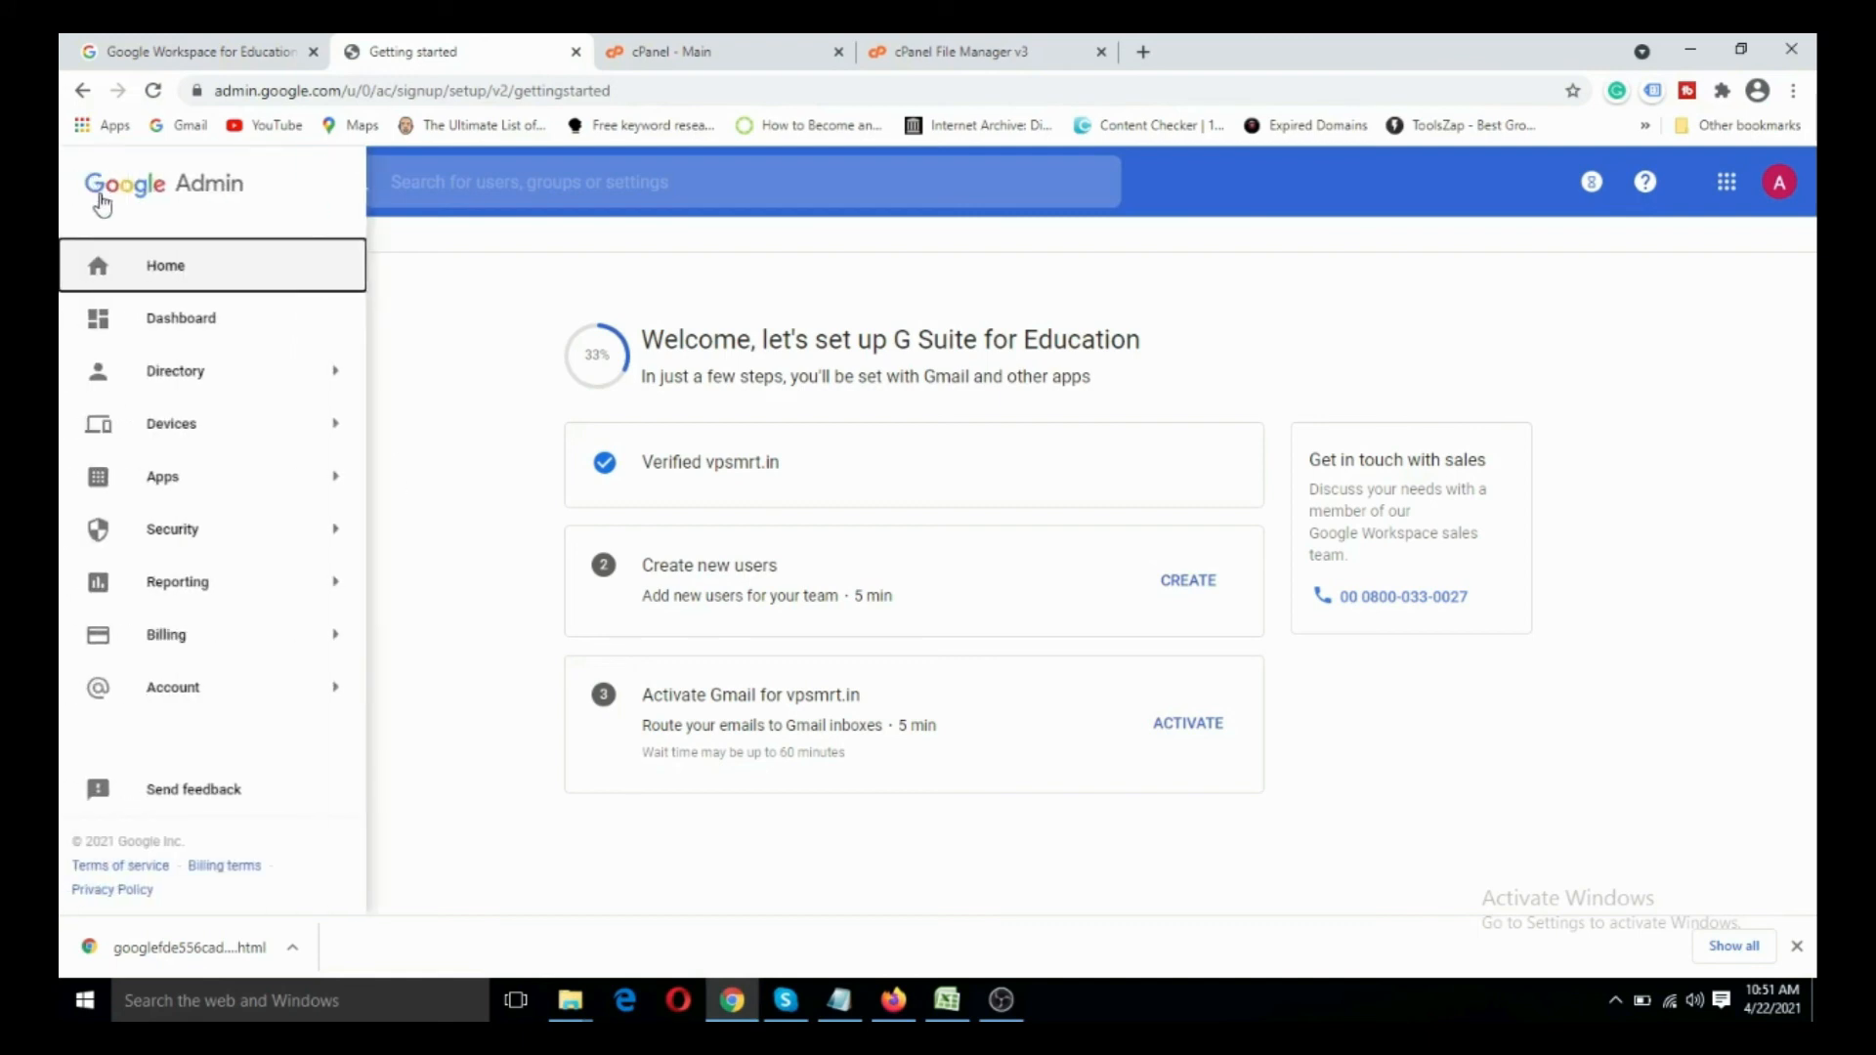
{"action": "left_click", "coordinate": [139, 333]}
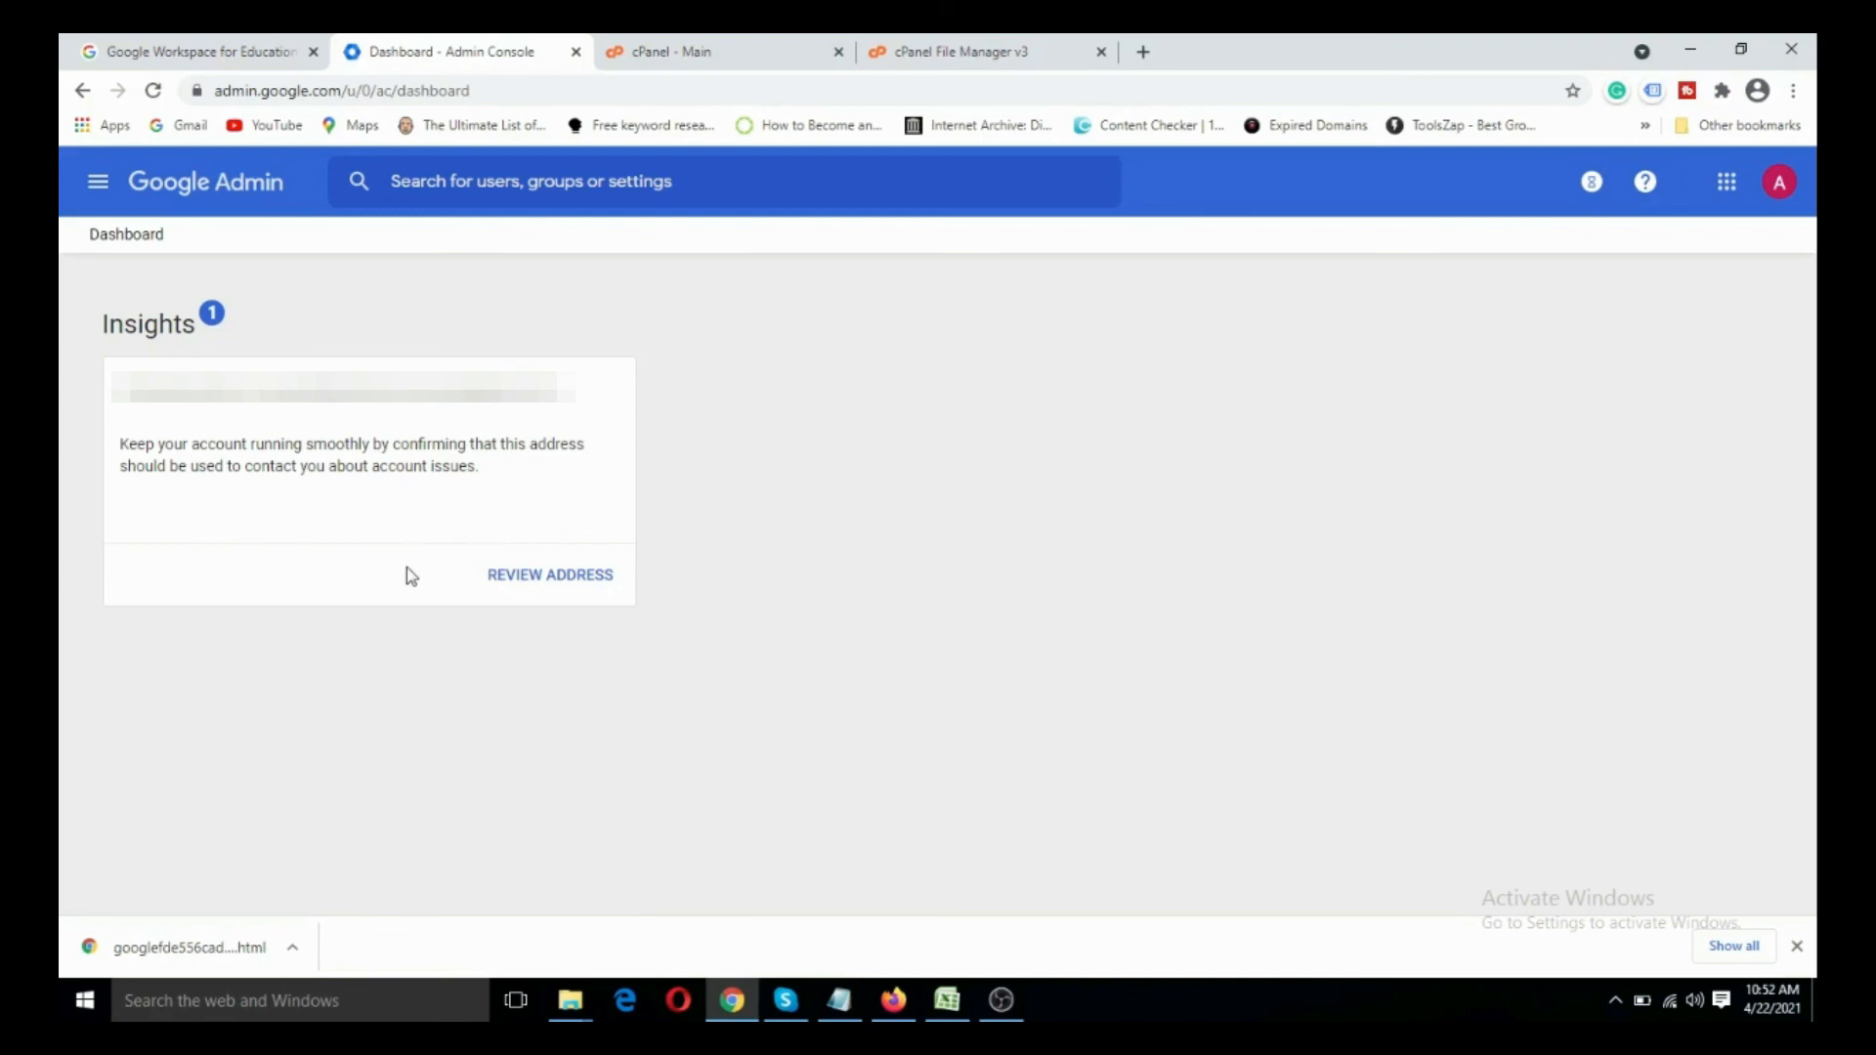
{"action": "left_click", "coordinate": [563, 586]}
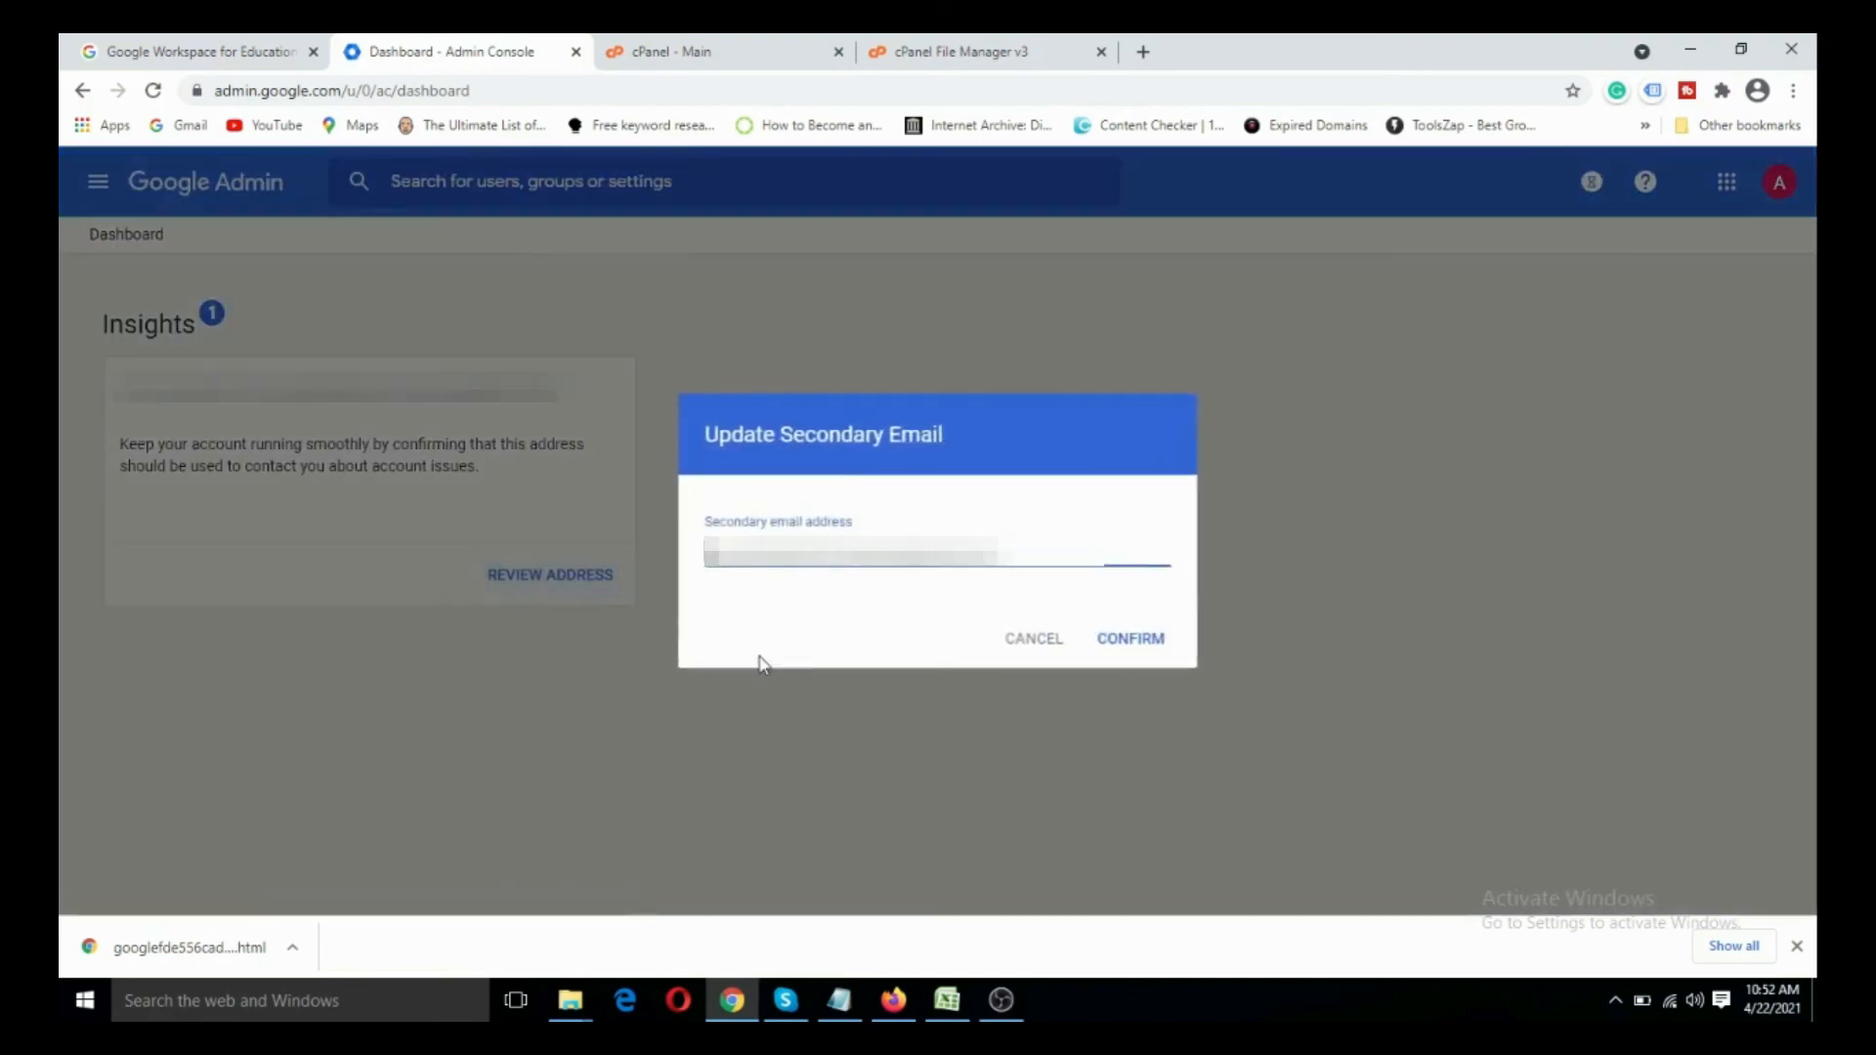
{"action": "left_click", "coordinate": [1142, 641]}
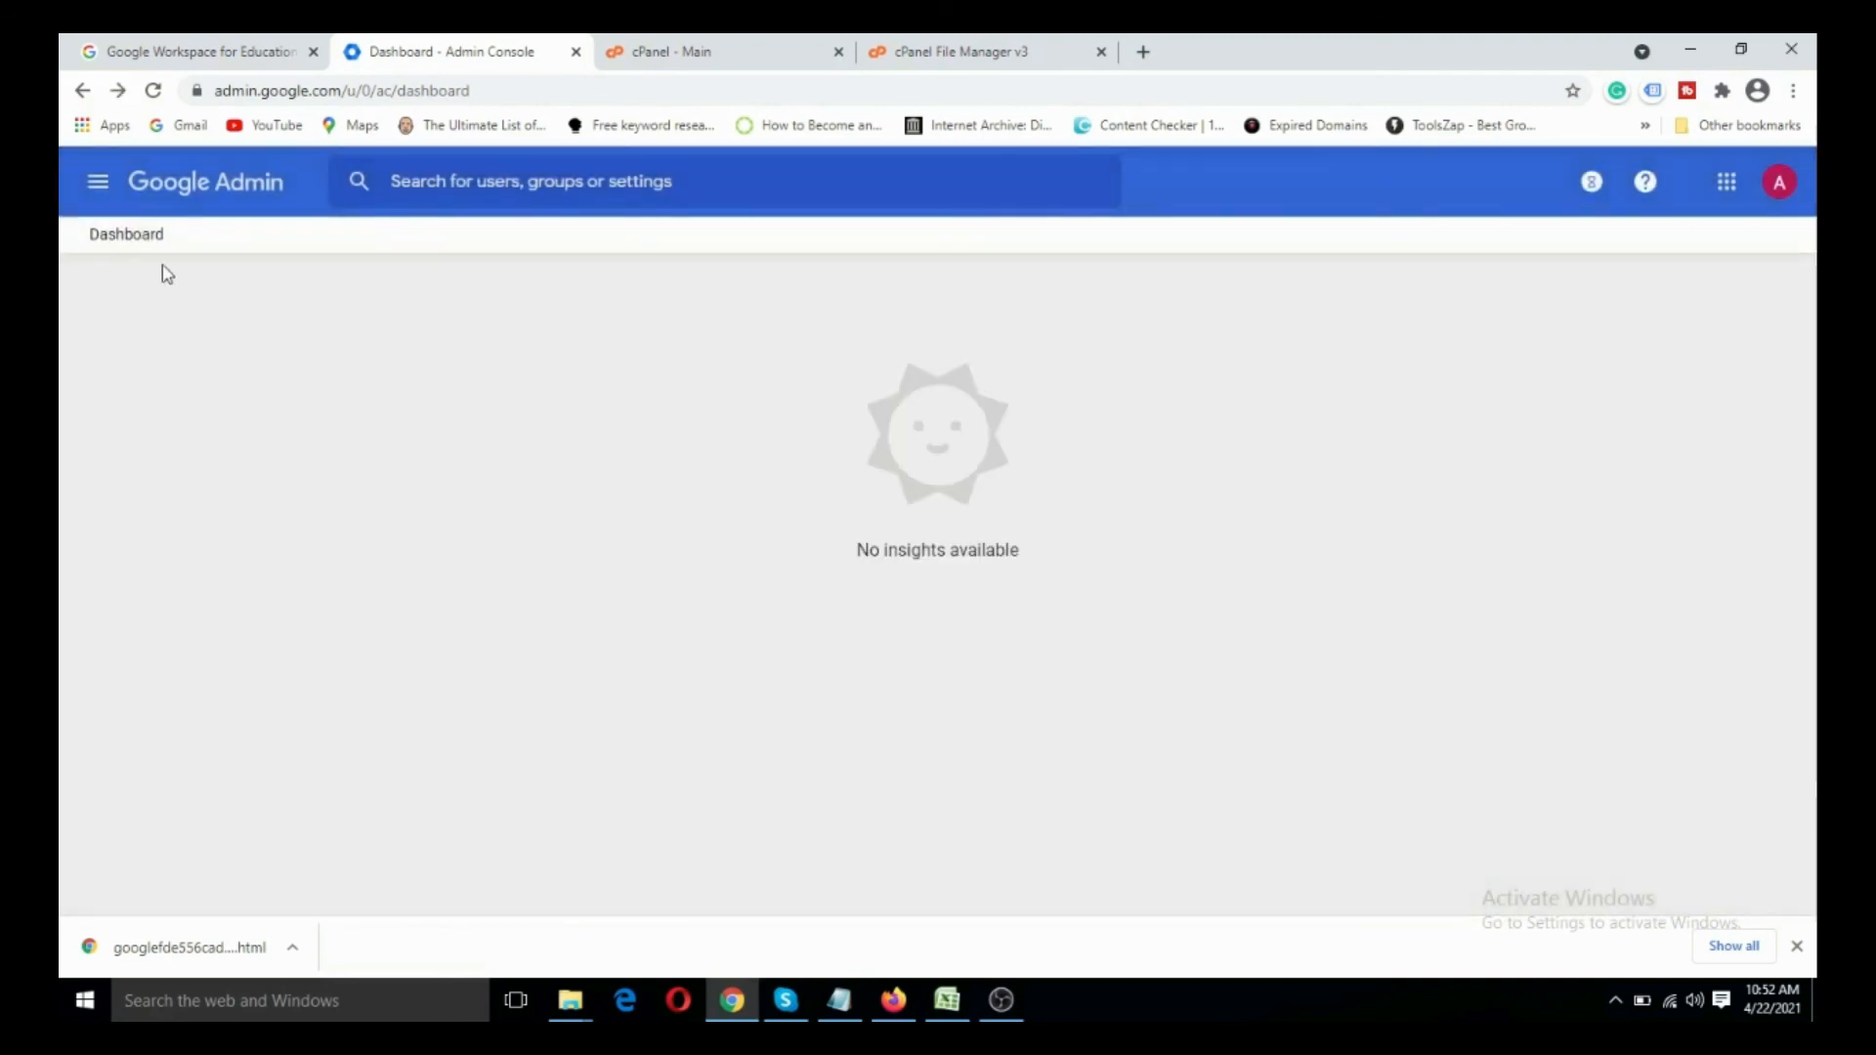
- Go to the Admin console home page, read through the Welcome message and acknowledge it
{"action": "left_click", "coordinate": [98, 181]}
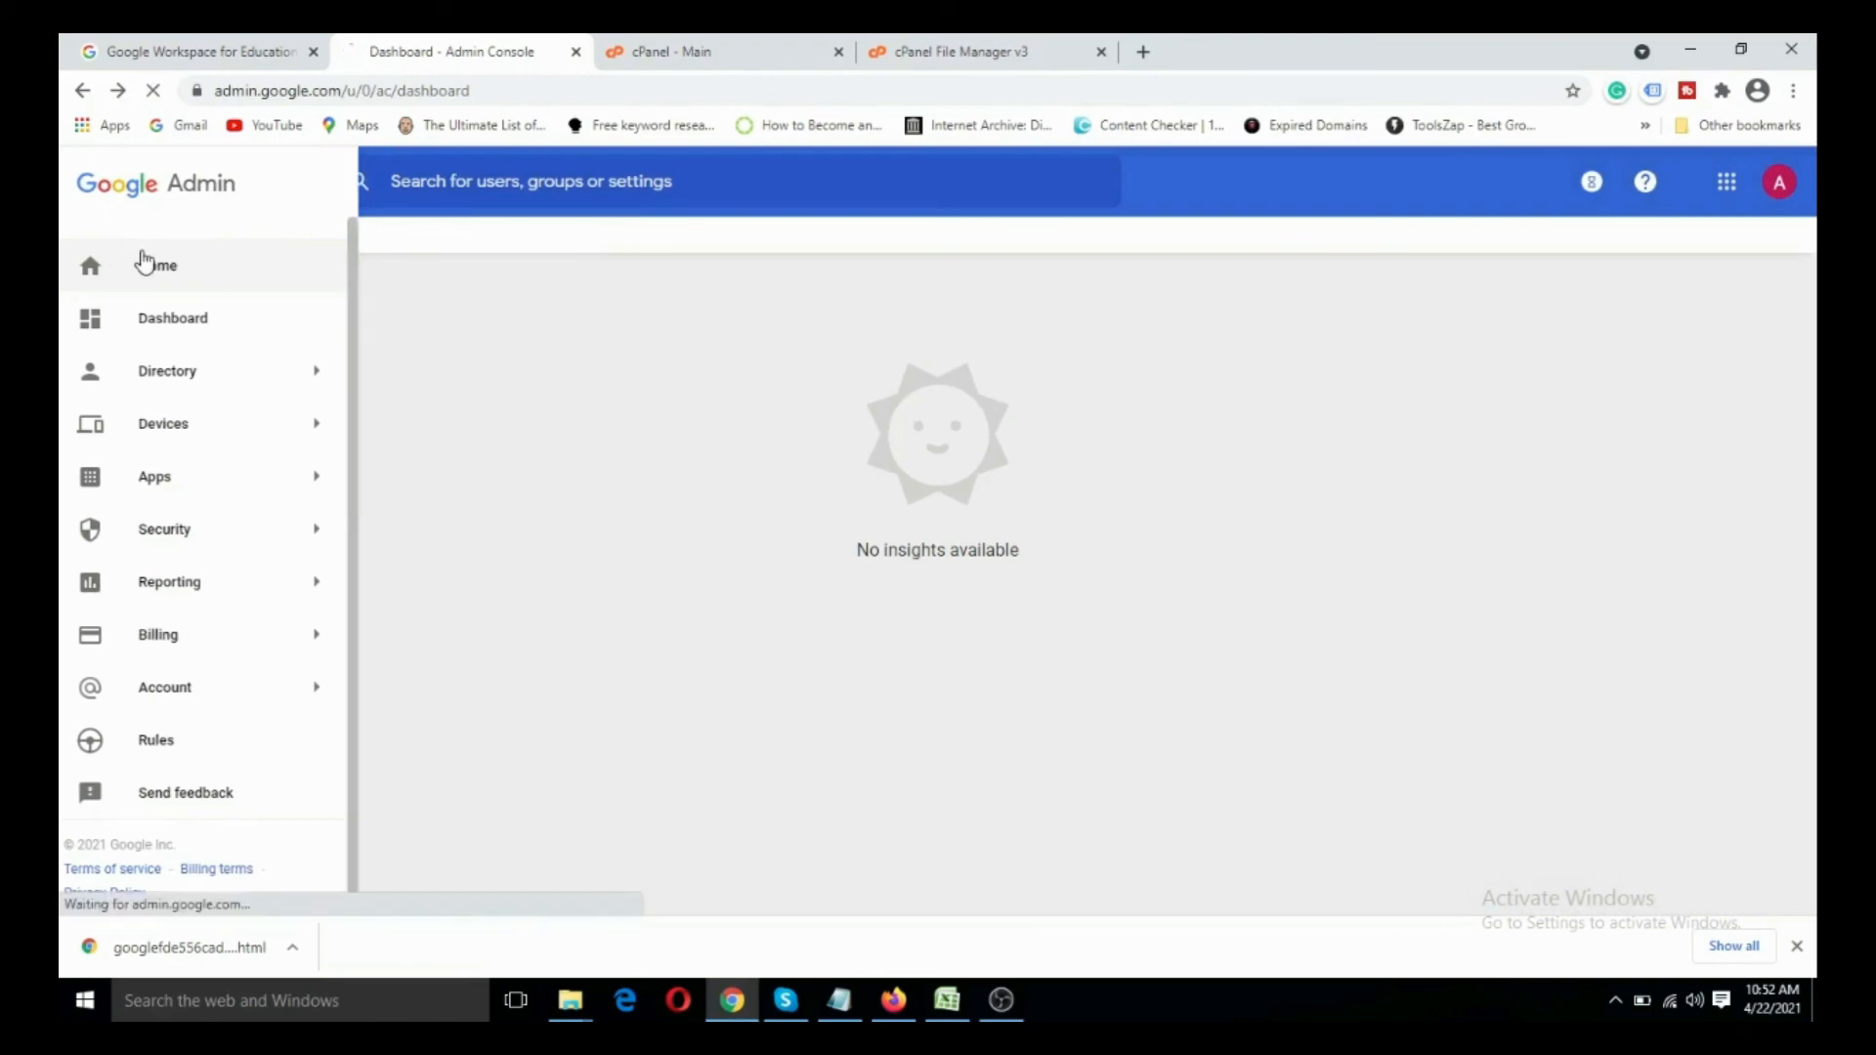
{"action": "left_click", "coordinate": [145, 262]}
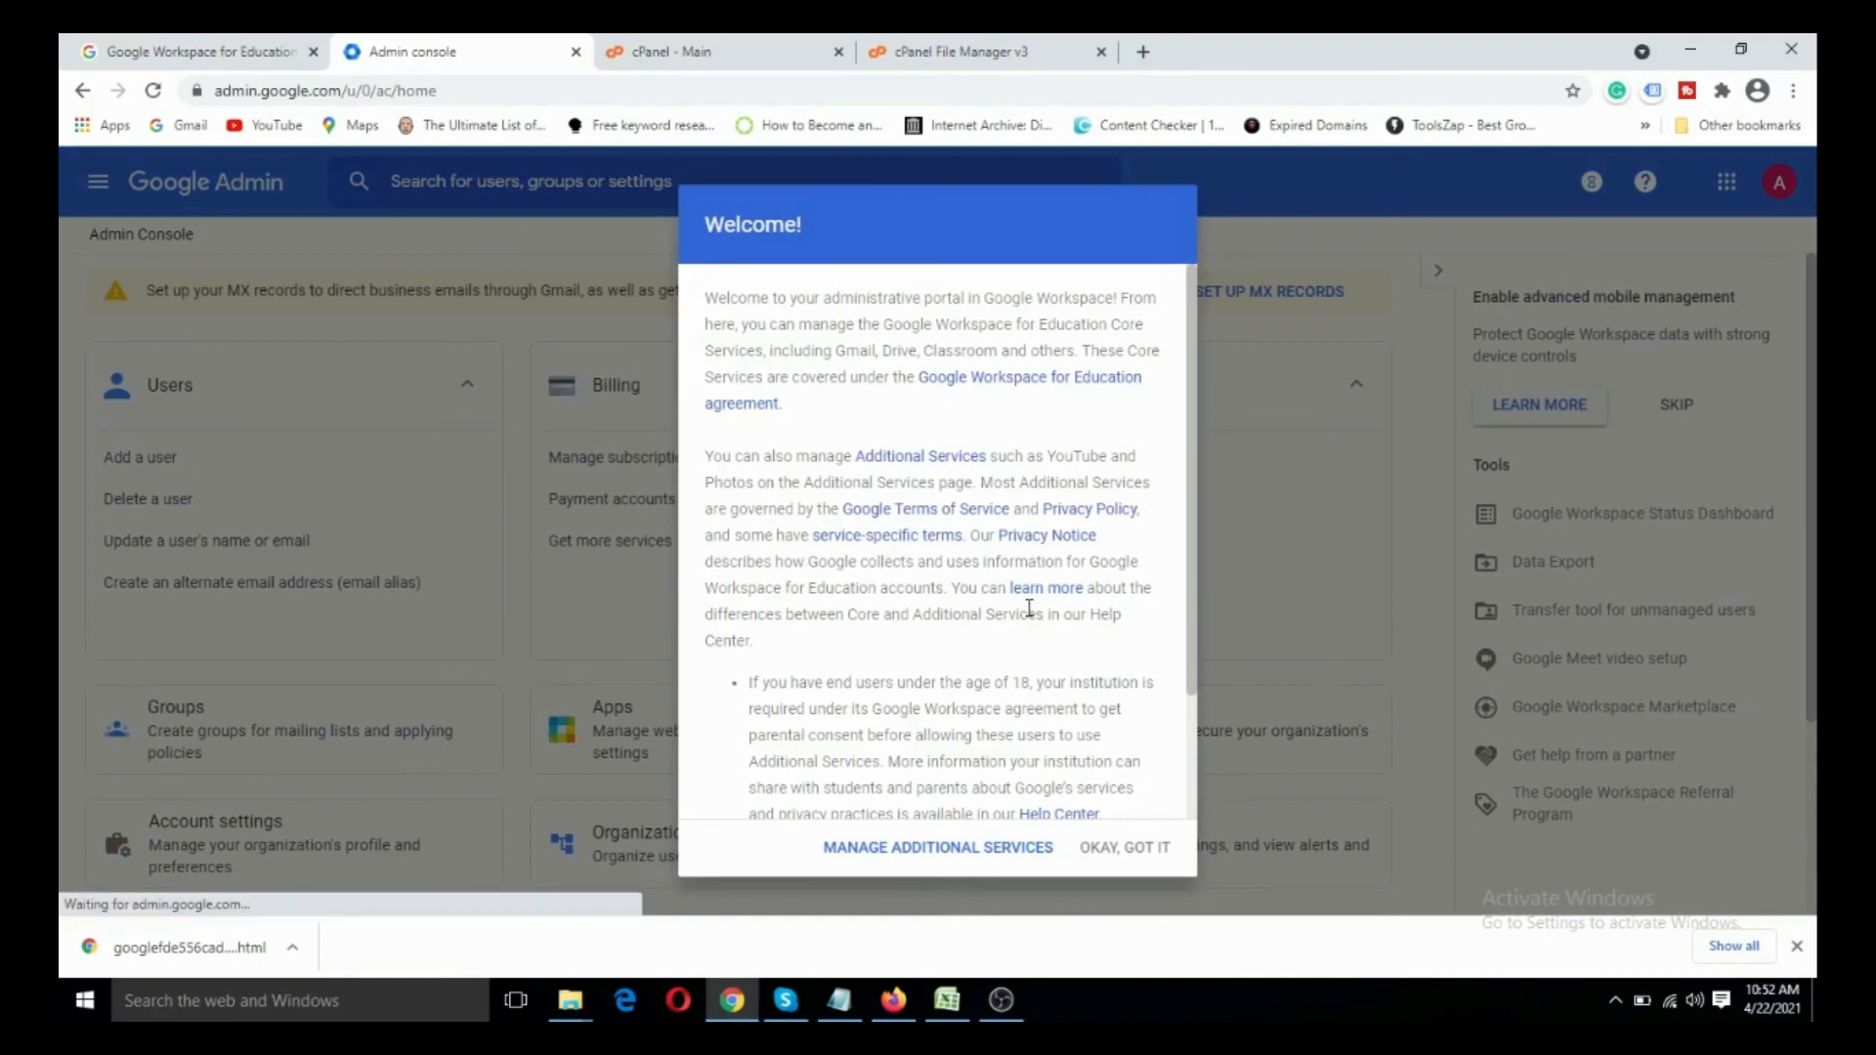
{"action": "scroll", "coordinate": [1029, 608], "scroll_direction": "down", "scroll_amount": 2}
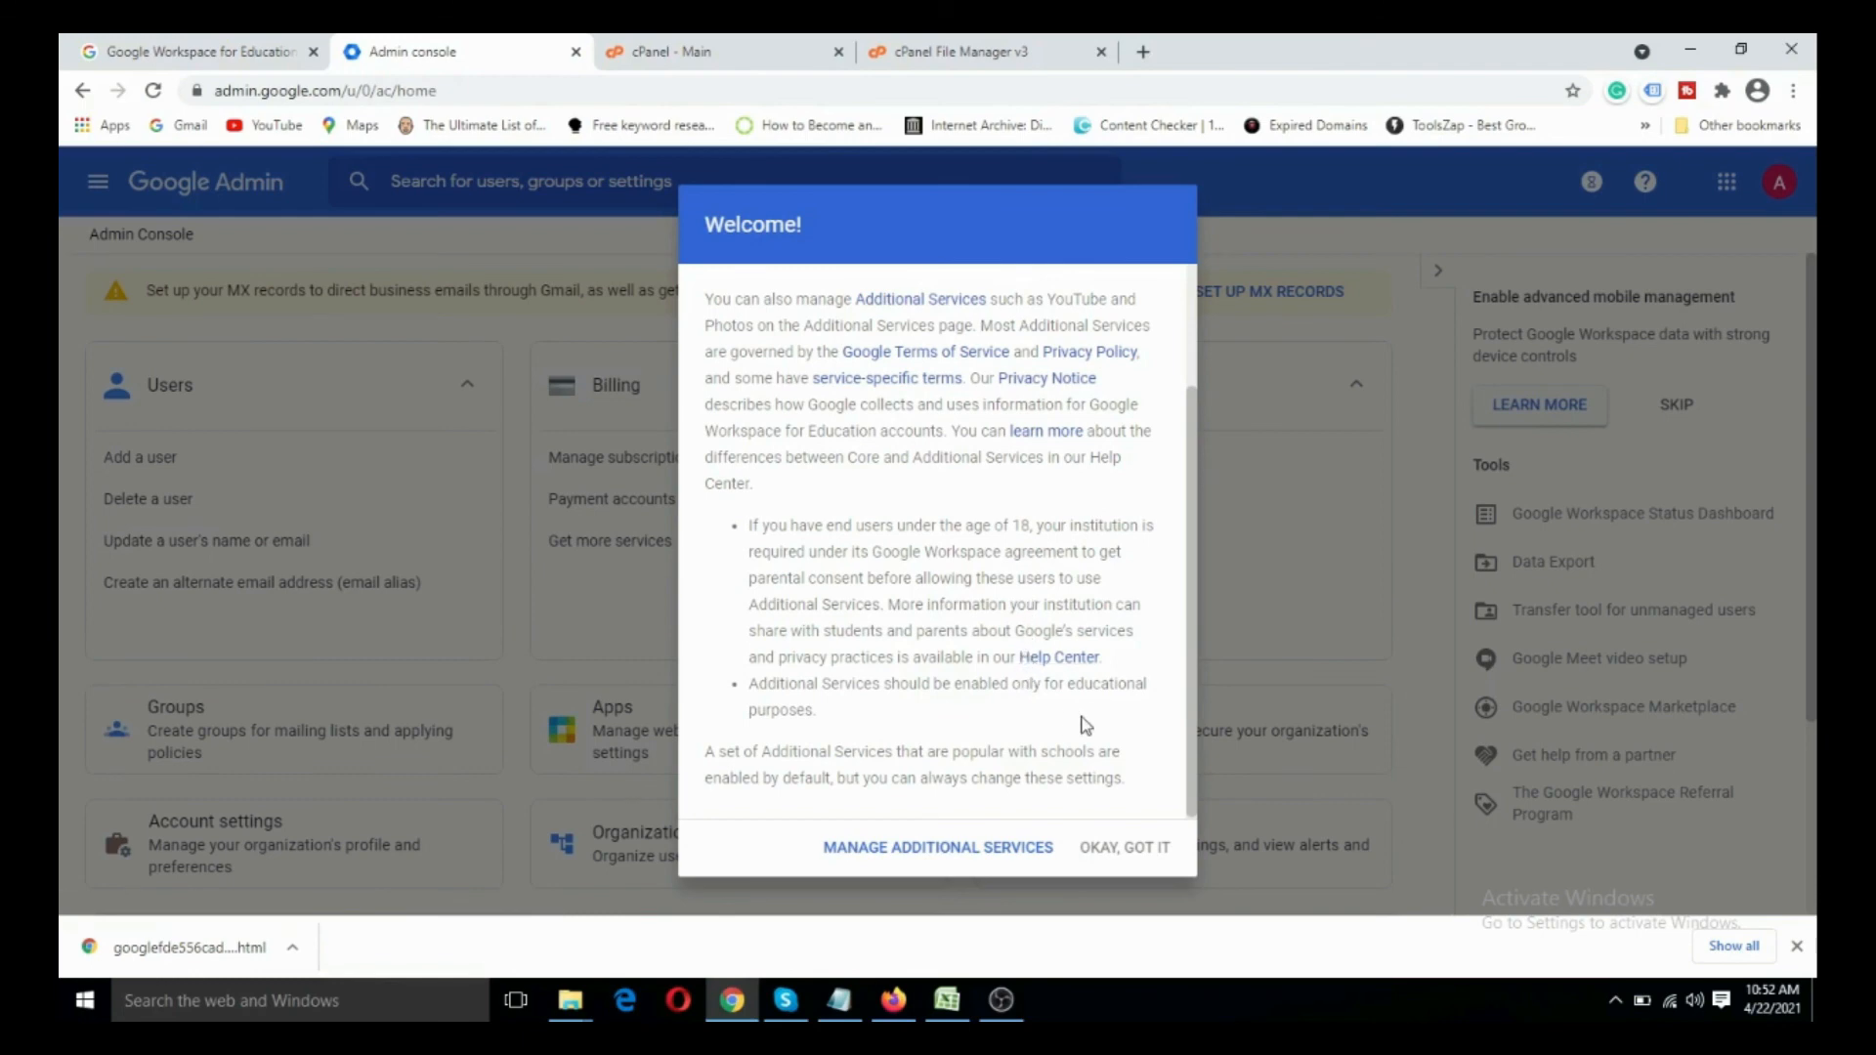
{"action": "scroll", "coordinate": [1083, 723], "scroll_direction": "up", "scroll_amount": 2}
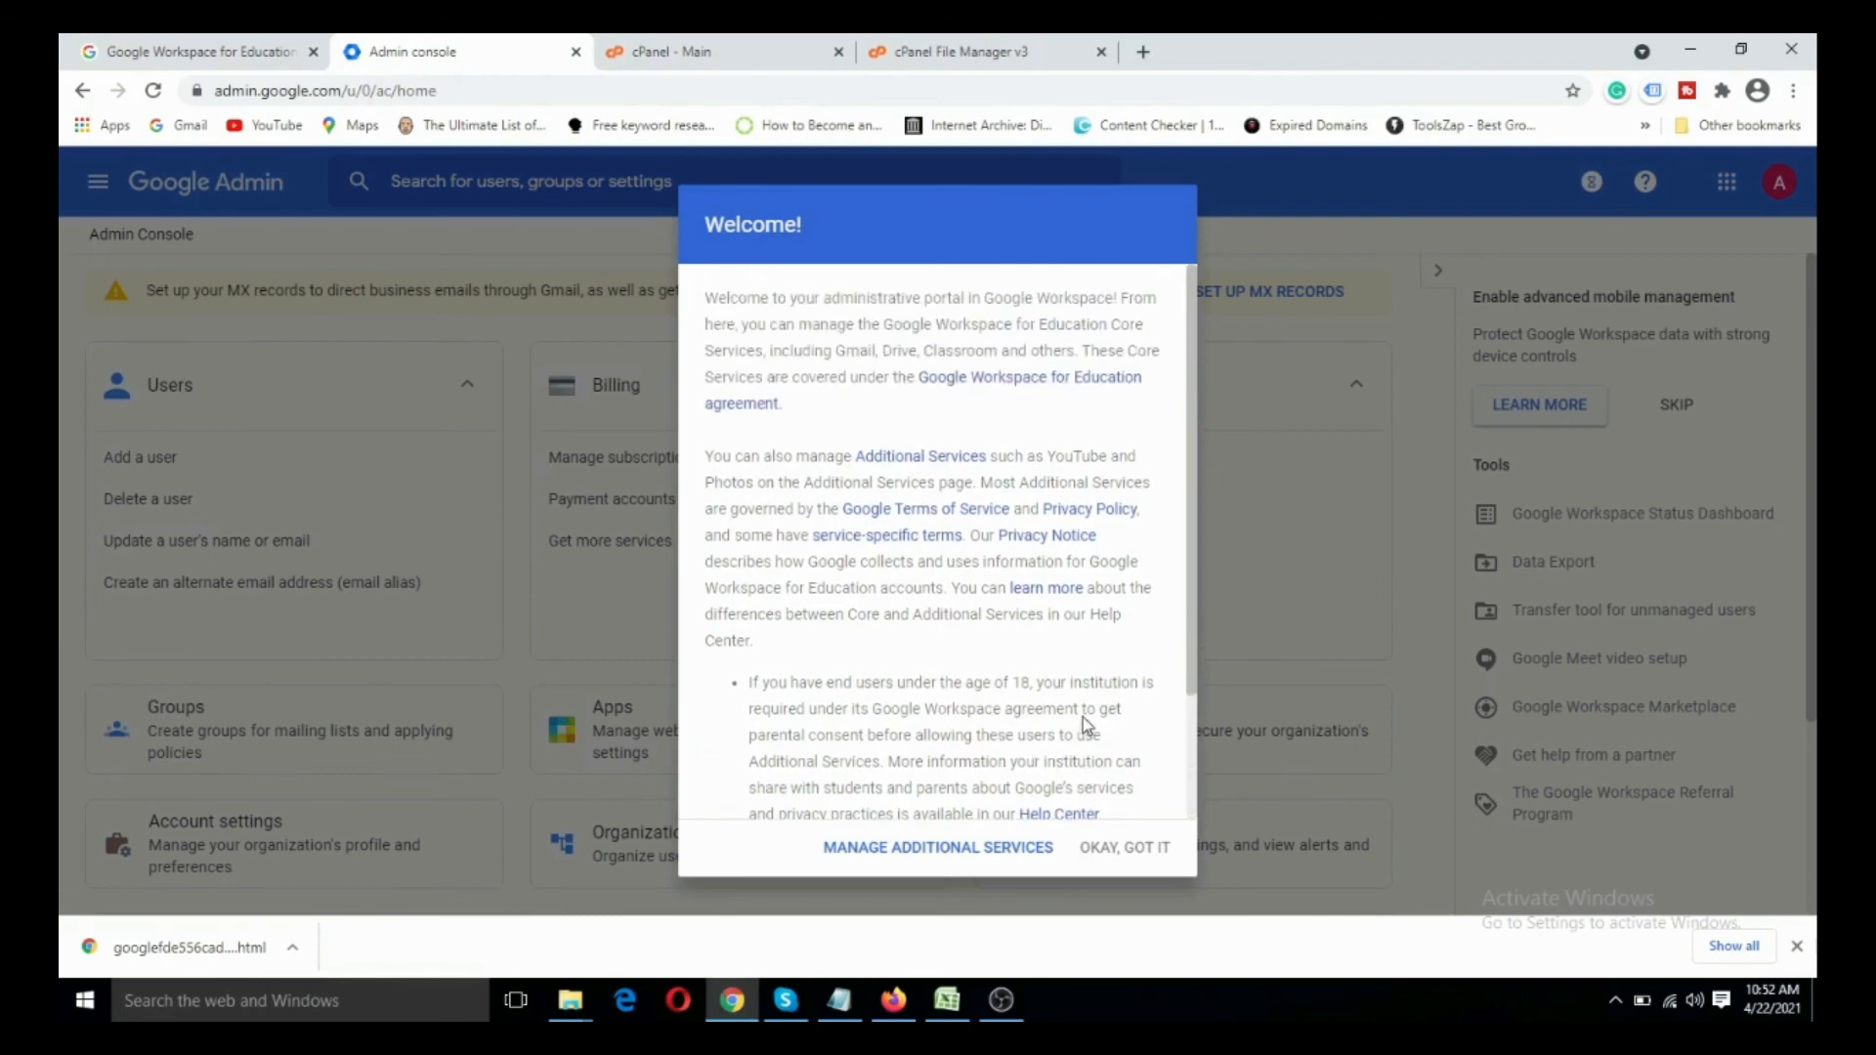
{"action": "left_click", "coordinate": [1153, 848]}
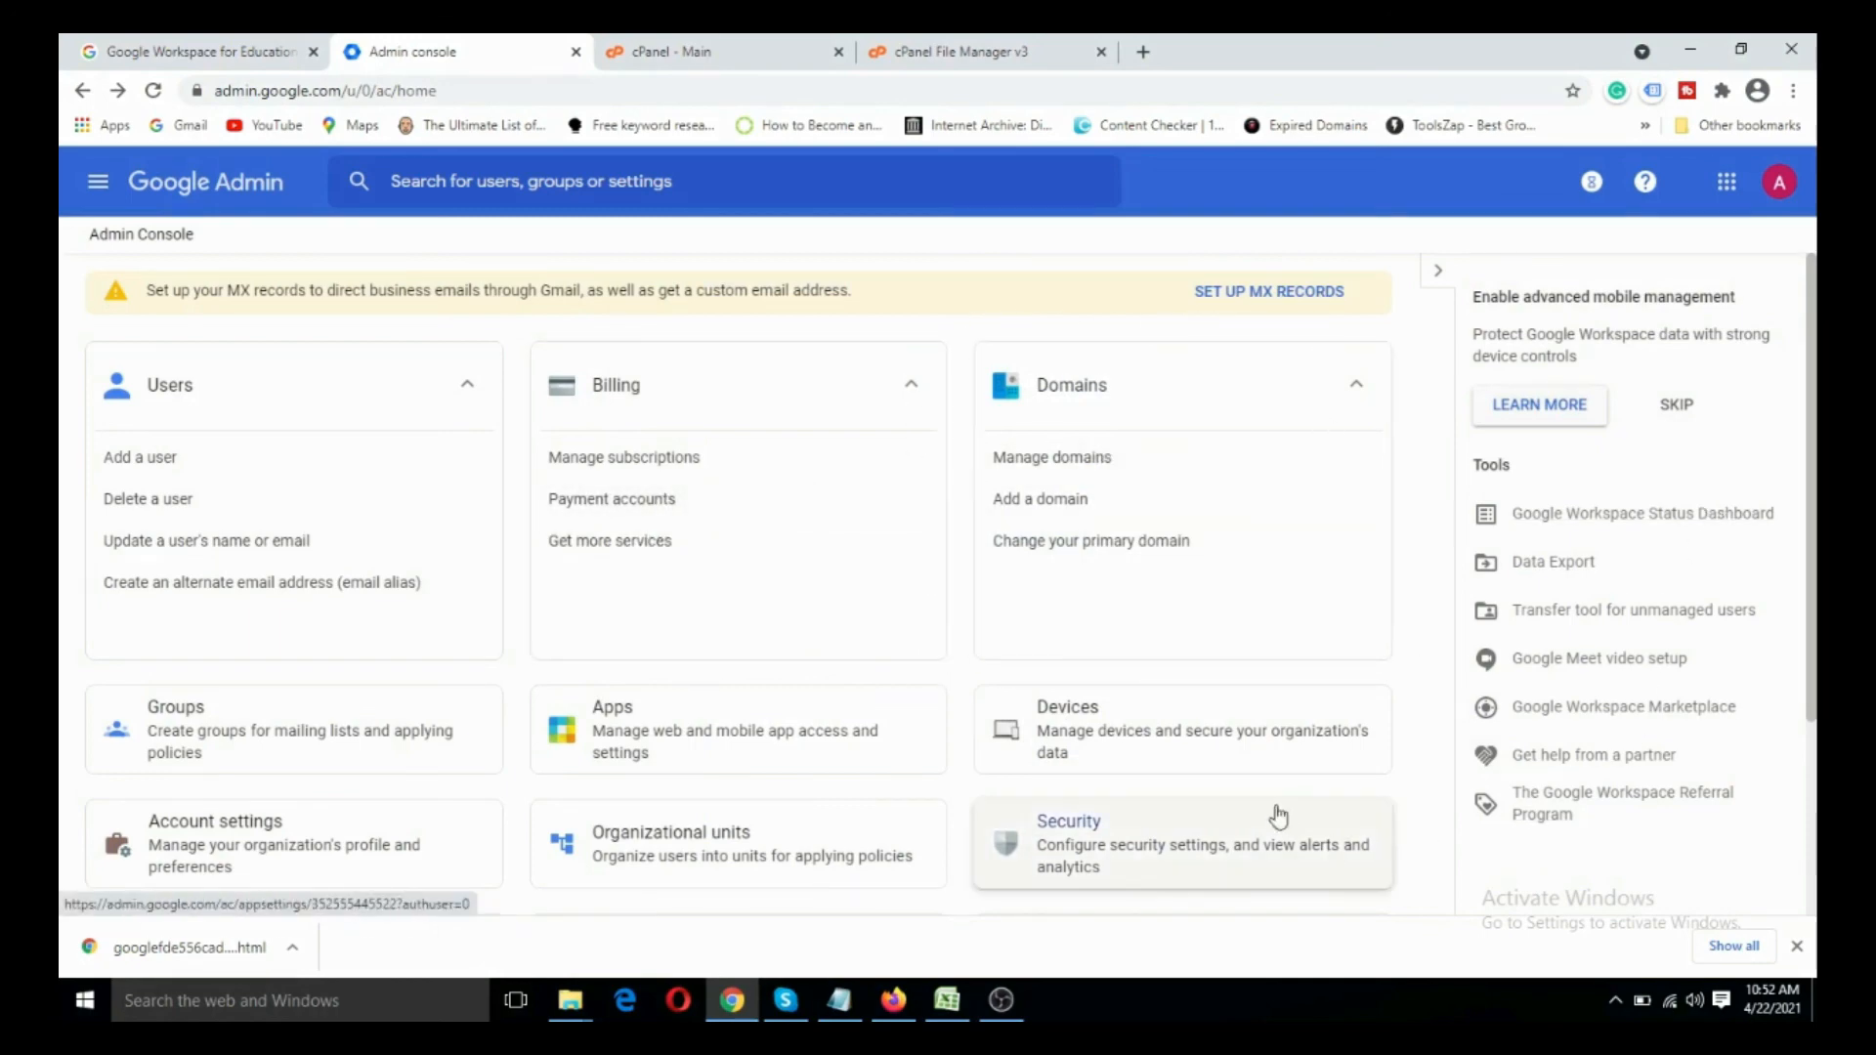
- Look over the Admin console's management sections and the full list of available Google apps
{"action": "scroll", "coordinate": [1277, 817], "scroll_direction": "down", "scroll_amount": 3}
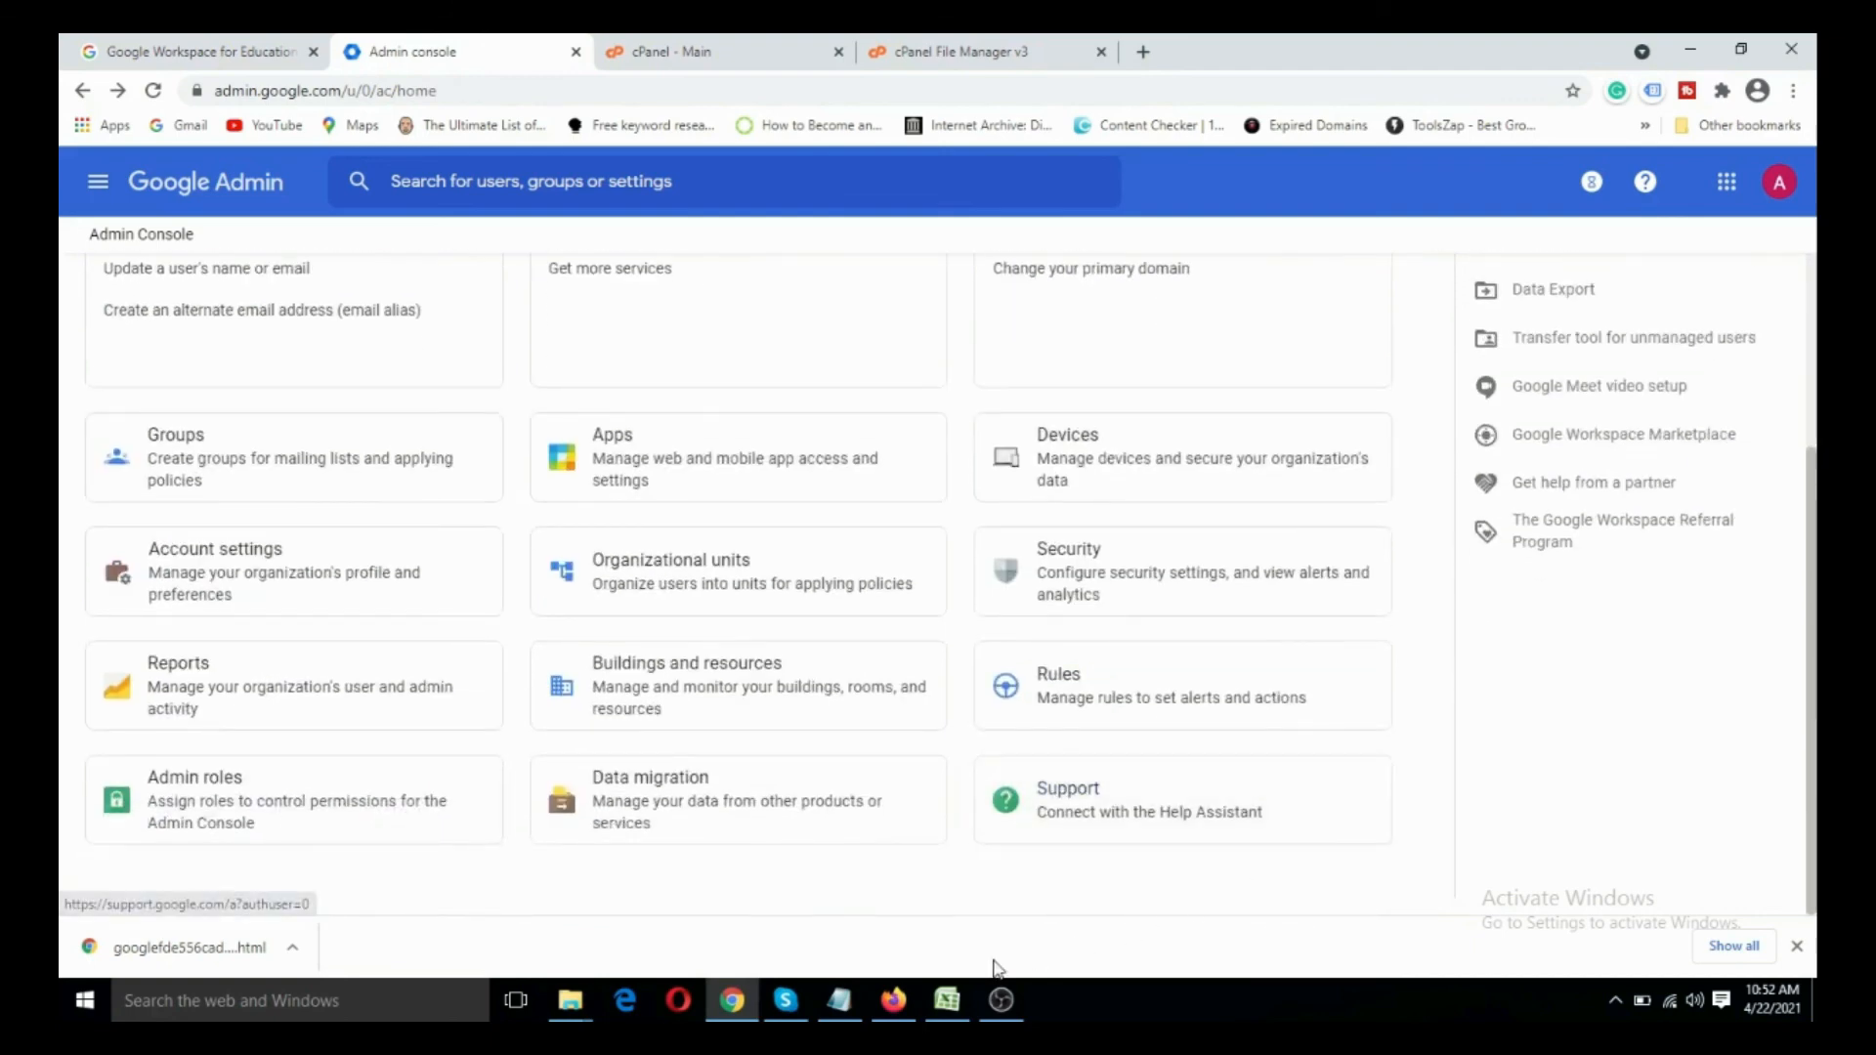
{"action": "scroll", "coordinate": [1358, 793], "scroll_direction": "up", "scroll_amount": 3}
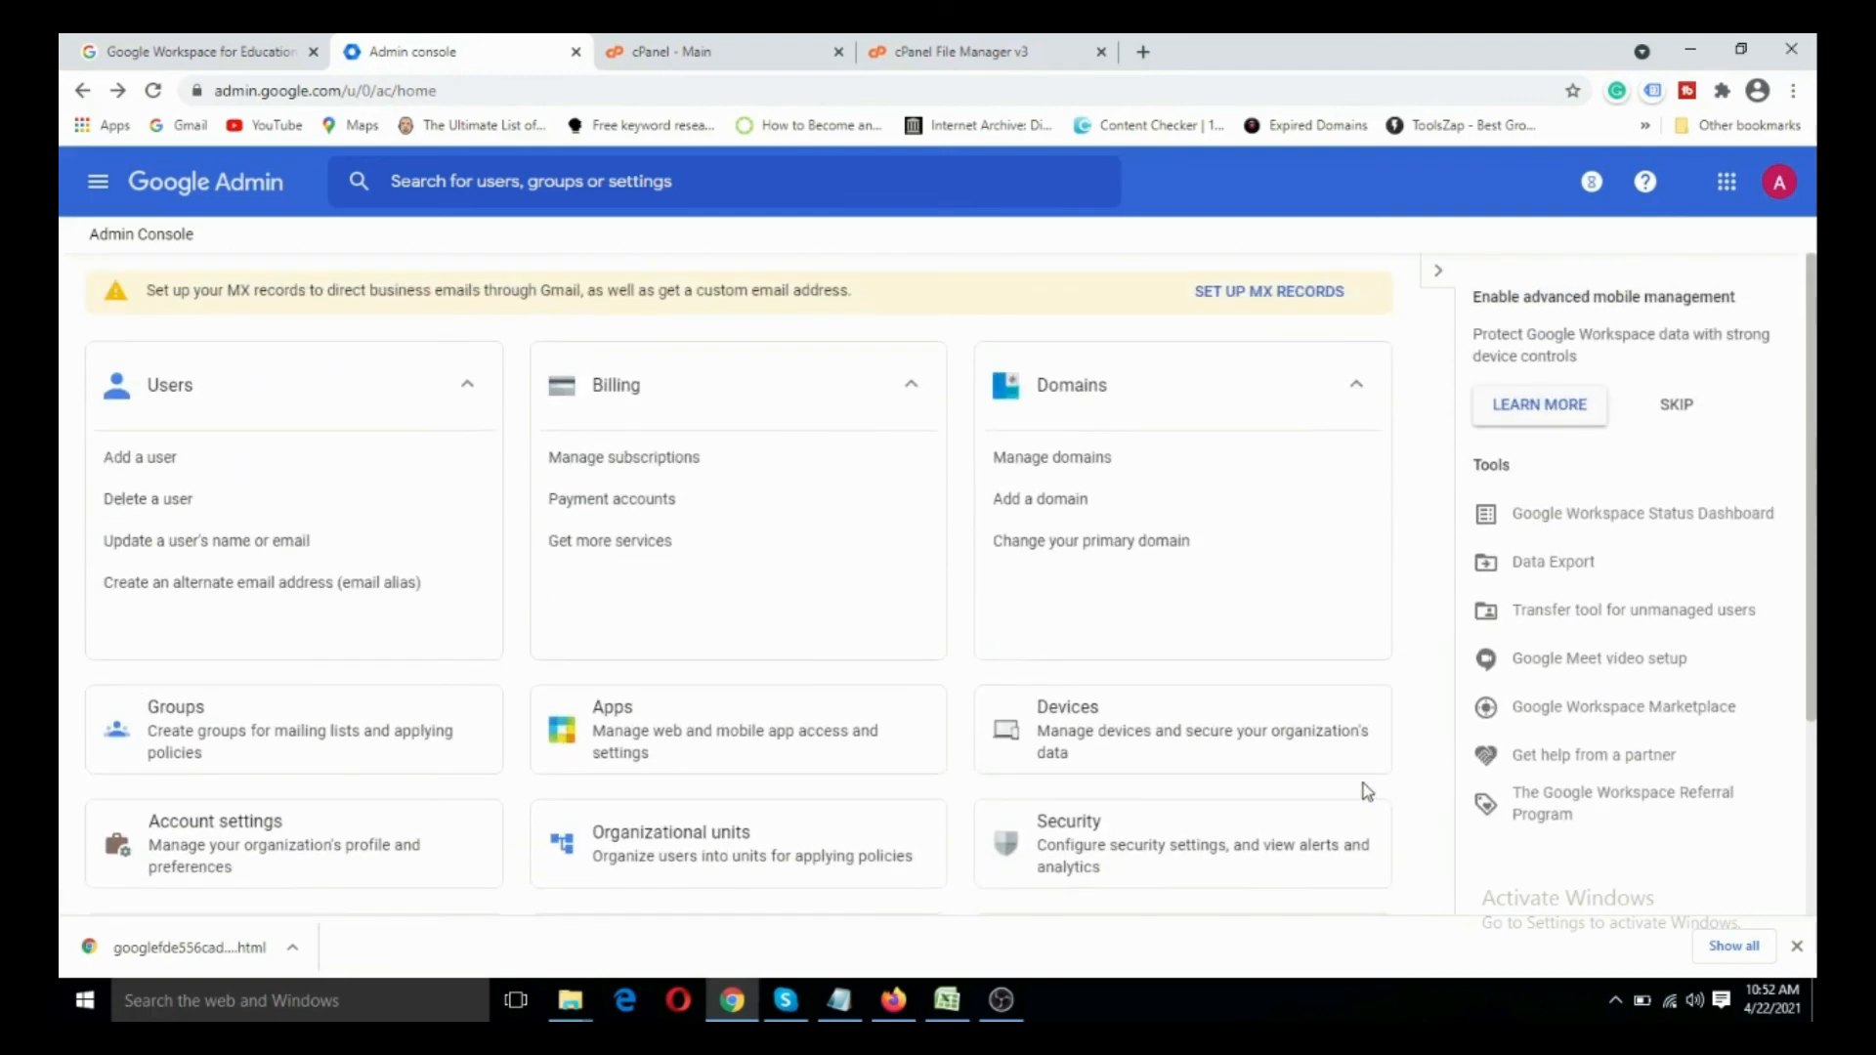
{"action": "left_click", "coordinate": [1728, 183]}
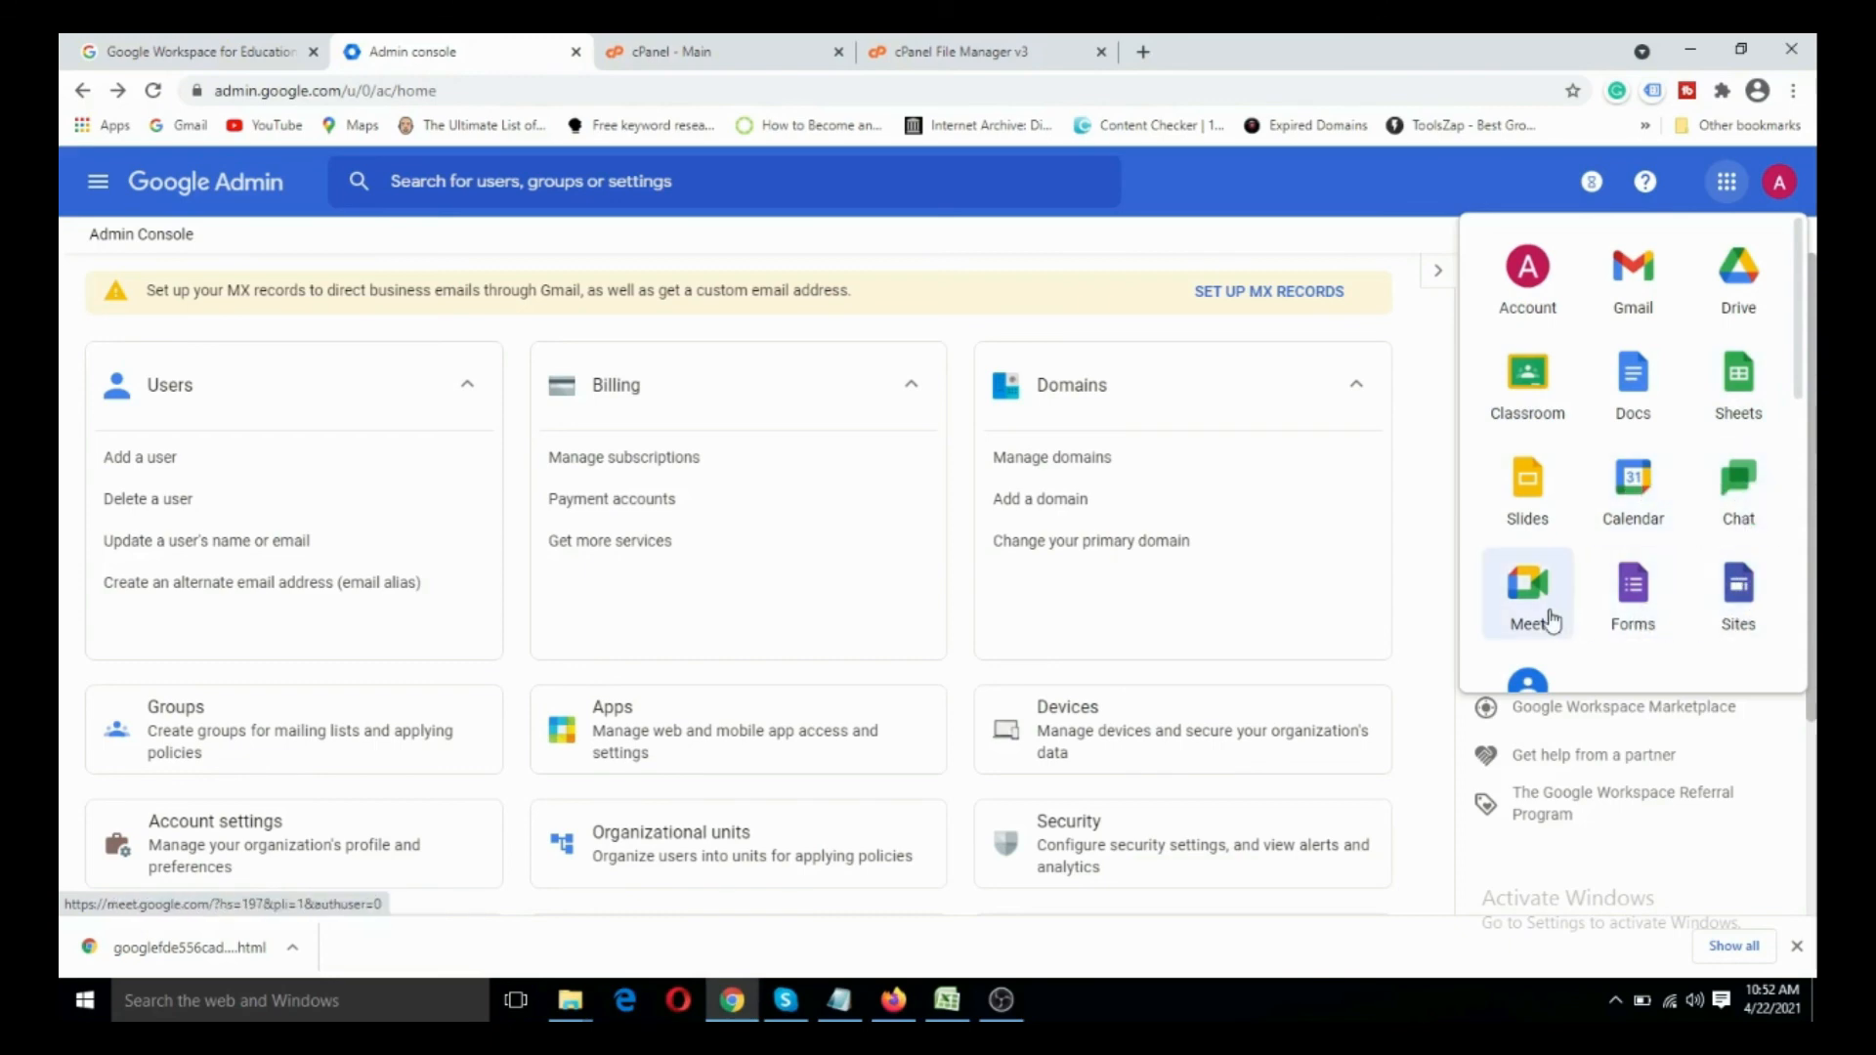
{"action": "scroll", "coordinate": [1548, 618], "scroll_direction": "down", "scroll_amount": 3}
{"action": "scroll", "coordinate": [1617, 601], "scroll_direction": "down", "scroll_amount": 3}
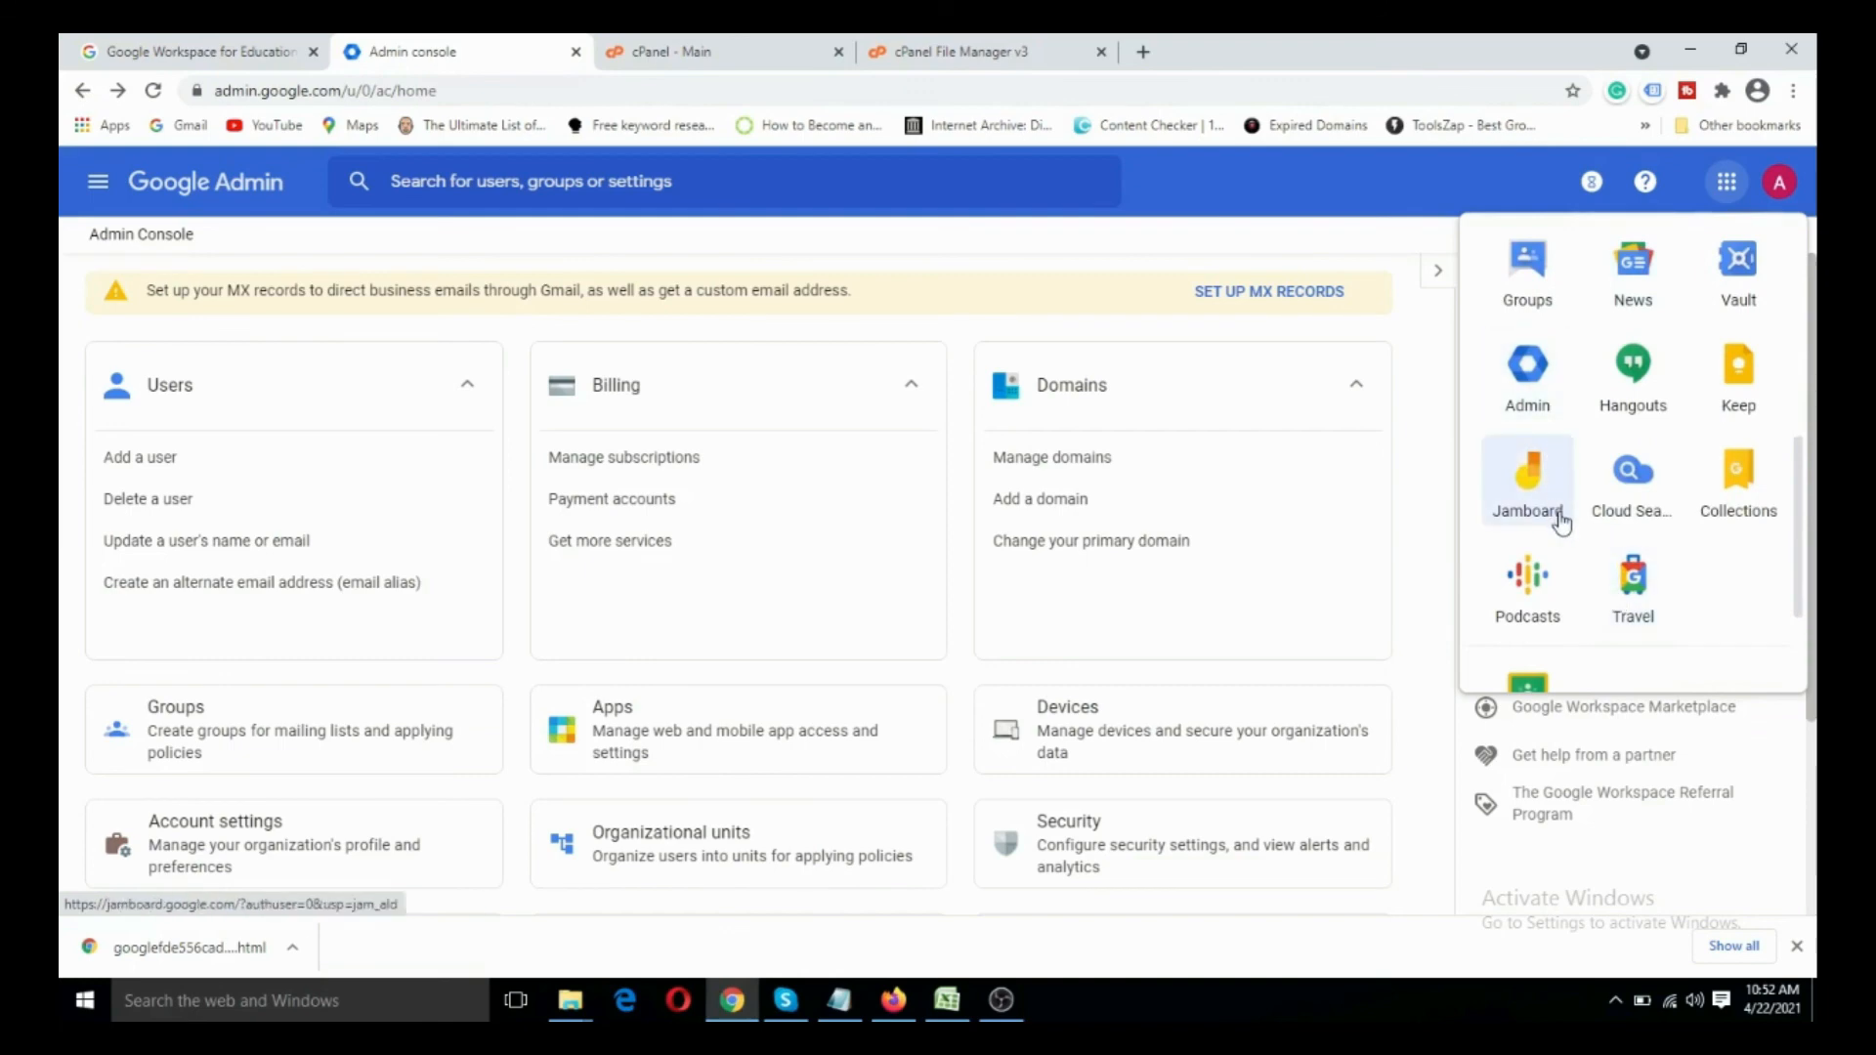
{"action": "scroll", "coordinate": [1539, 598], "scroll_direction": "down", "scroll_amount": 2}
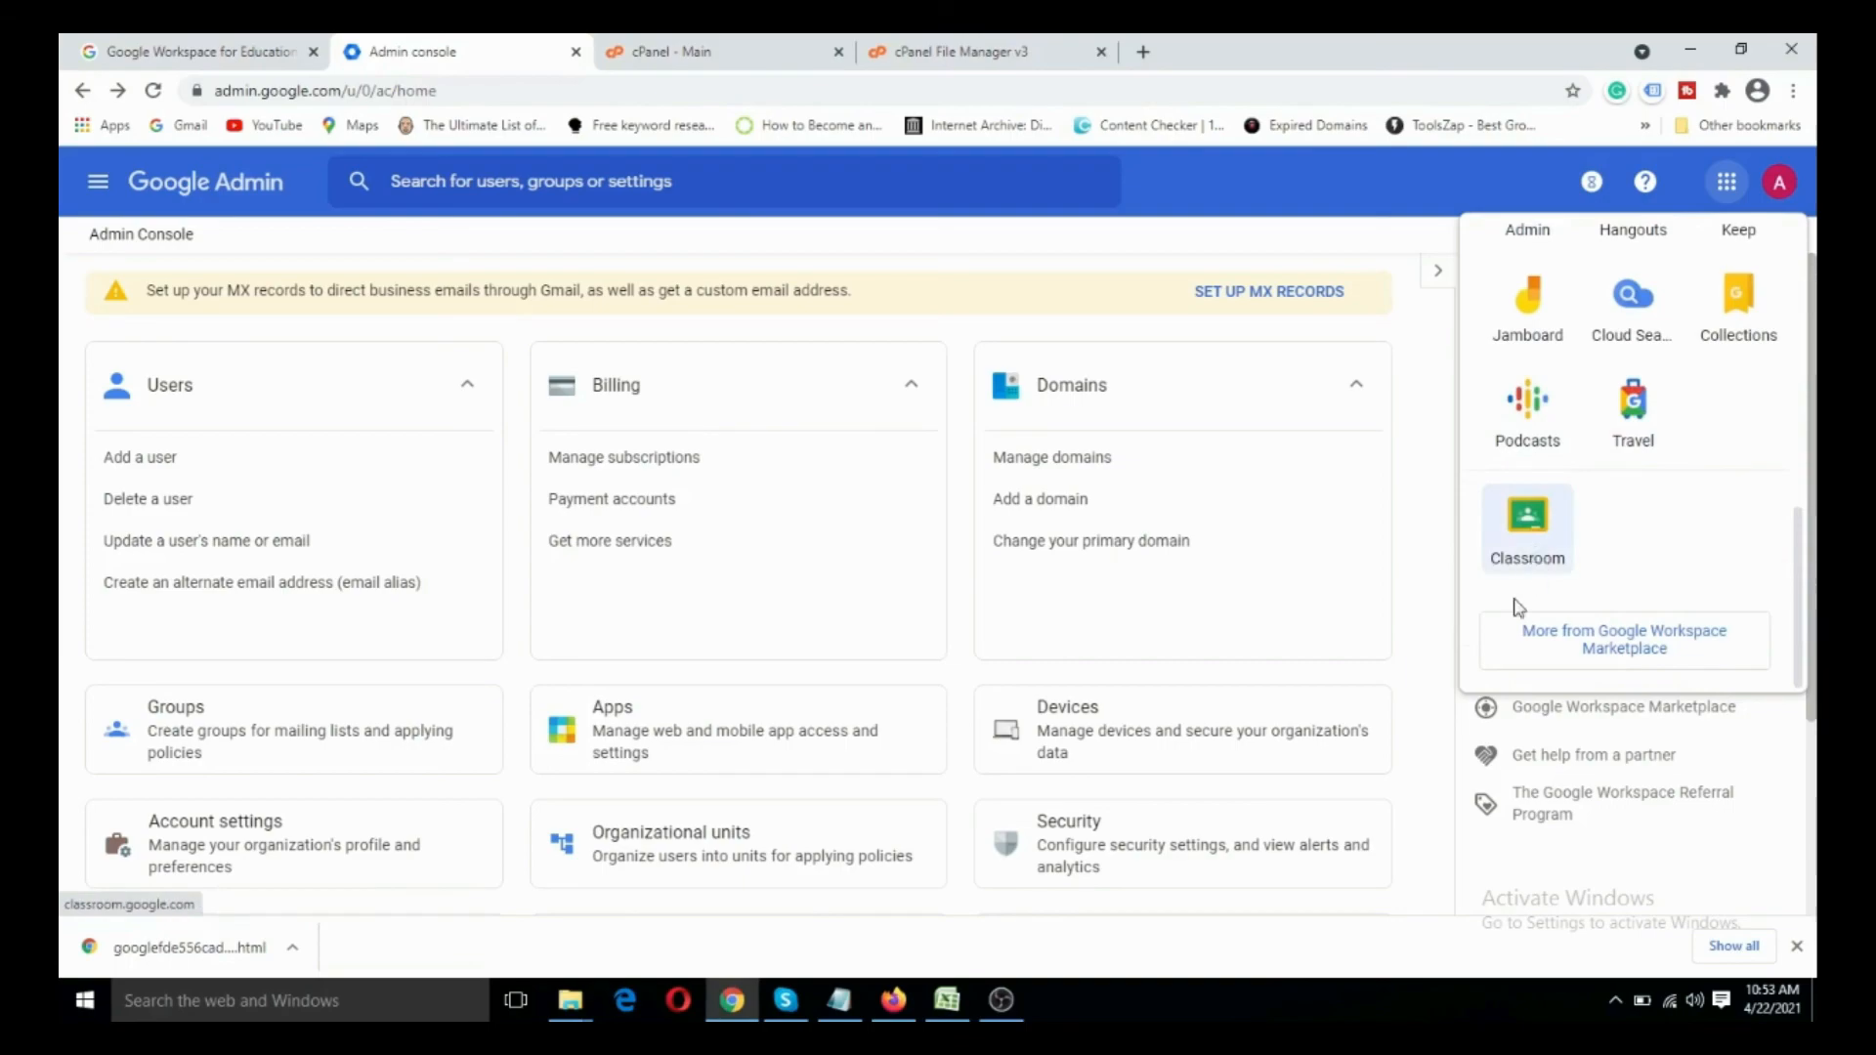